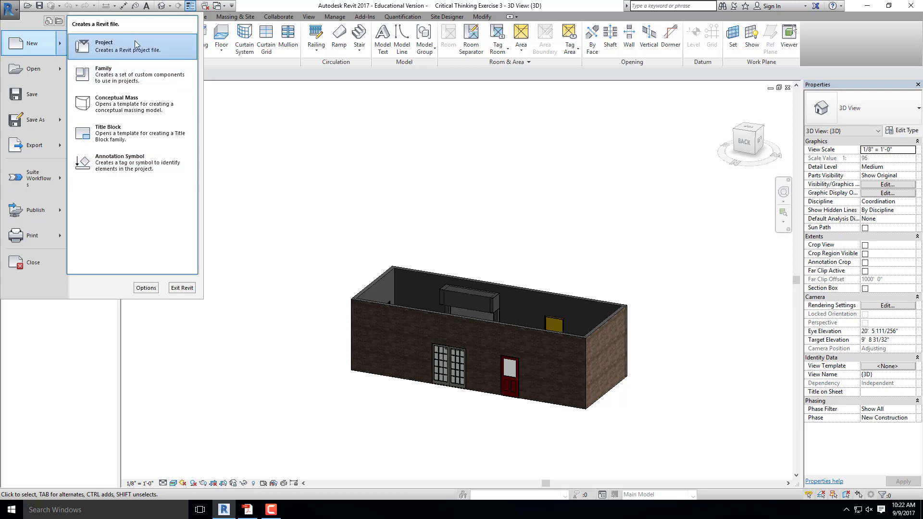
Create a new project based on the Architectural Template.
{"action": "left_click", "coordinate": [232, 92]}
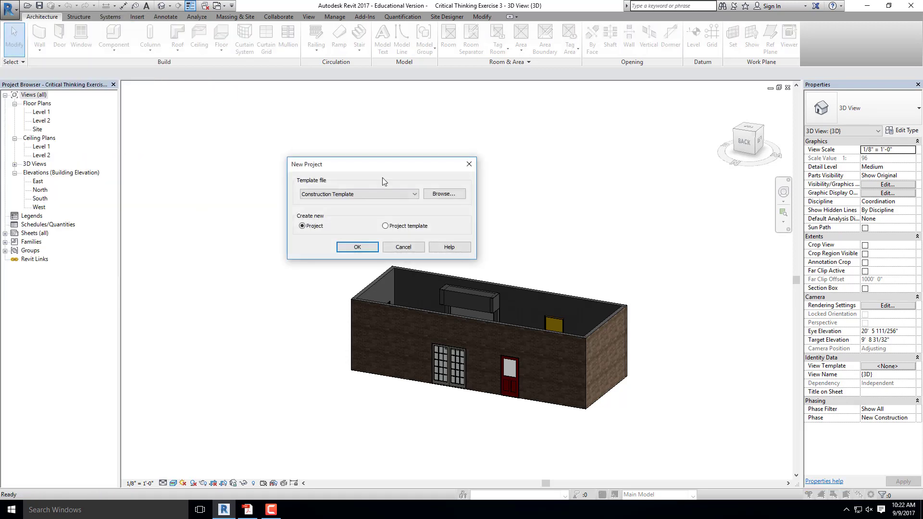
{"action": "left_click", "coordinate": [397, 193]}
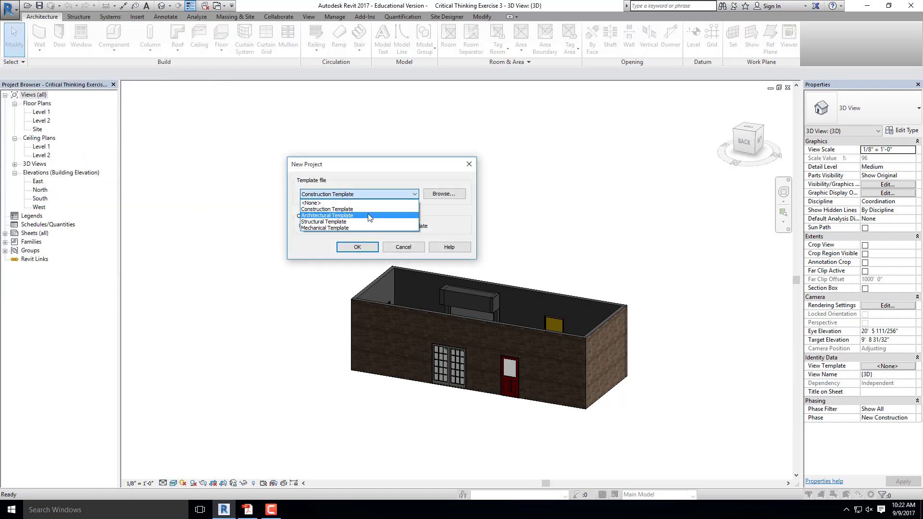
{"action": "left_click", "coordinate": [346, 210]}
{"action": "left_click", "coordinate": [370, 249]}
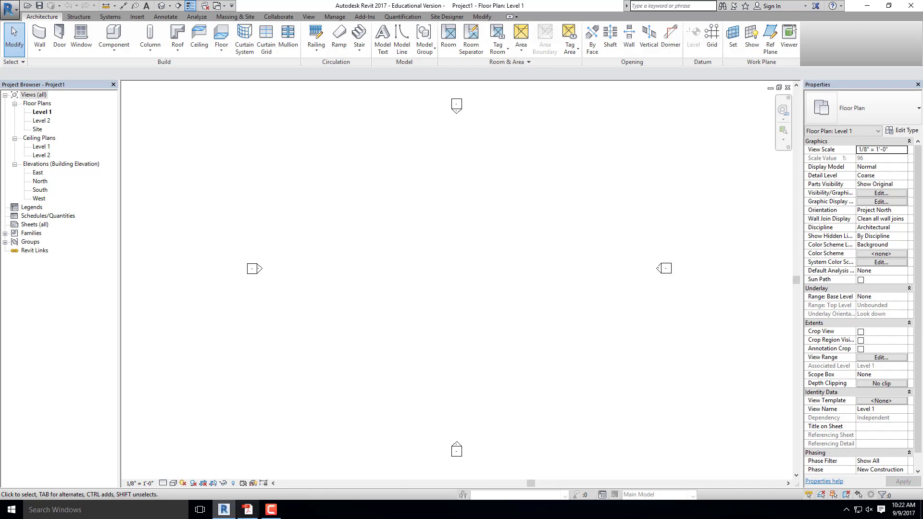
Check the level requirements in the exercise PDF in Acrobat, return to Revit and open the East elevation.
{"action": "left_click", "coordinate": [248, 509]}
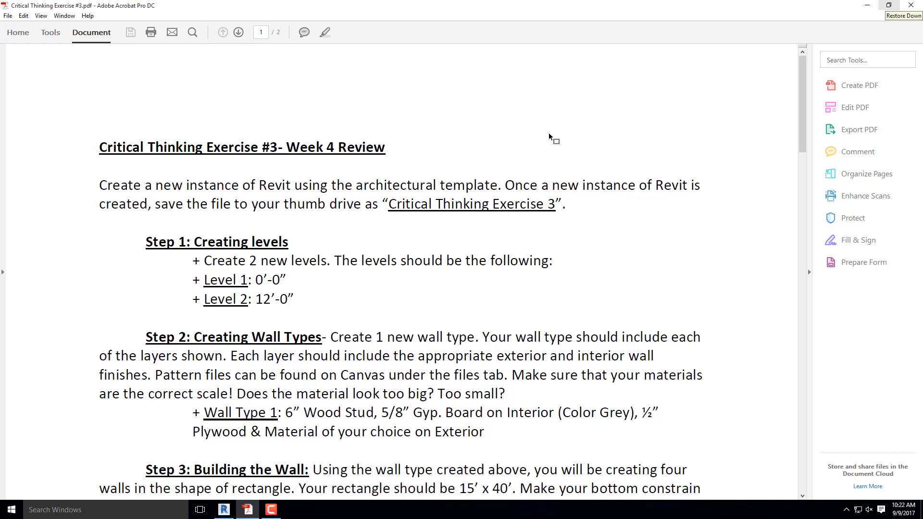
{"action": "left_click", "coordinate": [866, 6]}
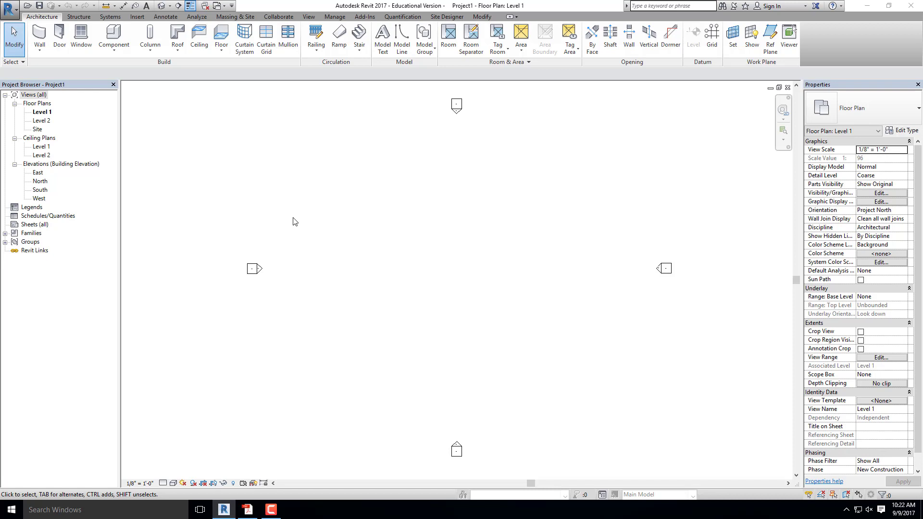
{"action": "double_click", "coordinate": [39, 173]}
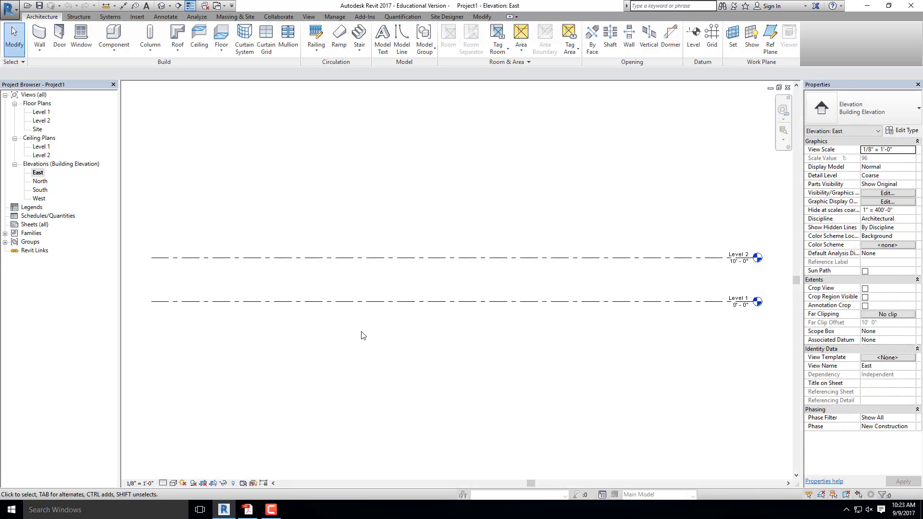
{"action": "scroll", "coordinate": [523, 309], "scroll_direction": "up", "scroll_amount": 2}
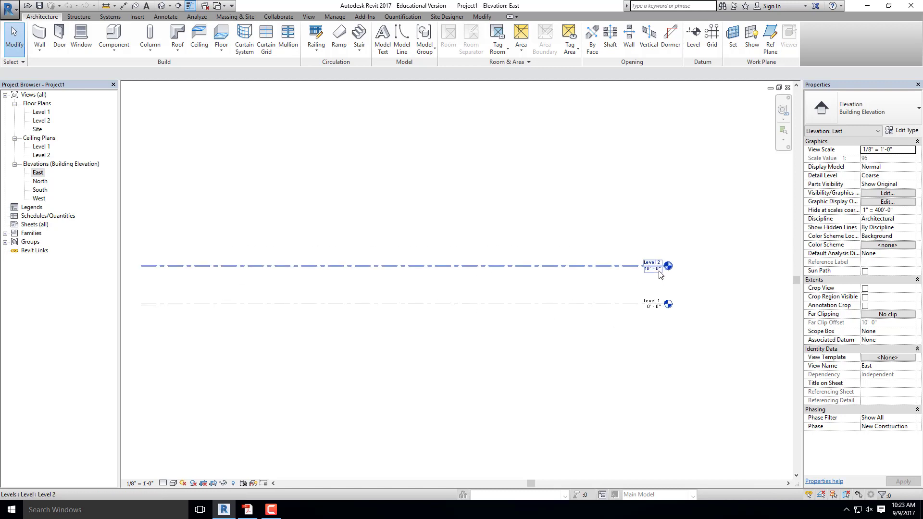
{"action": "scroll", "coordinate": [726, 322], "scroll_direction": "down", "scroll_amount": 3}
{"action": "scroll", "coordinate": [665, 295], "scroll_direction": "up", "scroll_amount": 3}
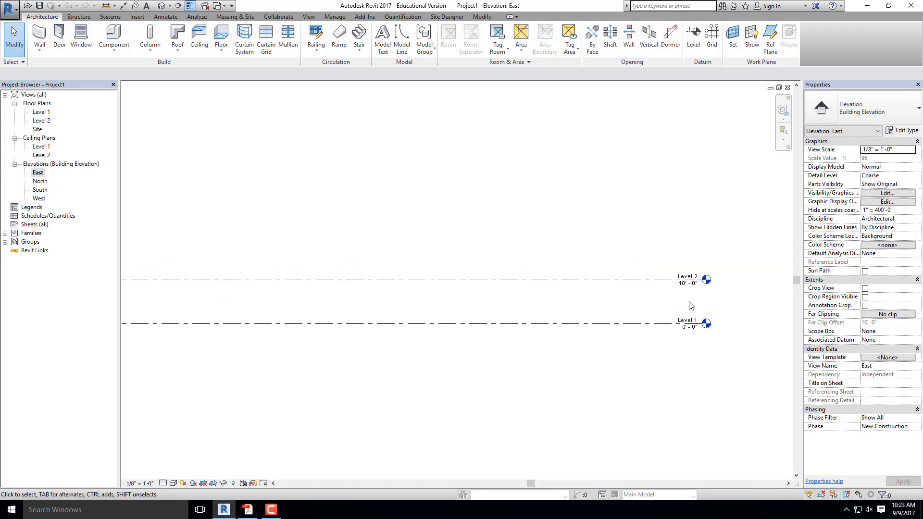
{"action": "scroll", "coordinate": [703, 301], "scroll_direction": "up", "scroll_amount": 2}
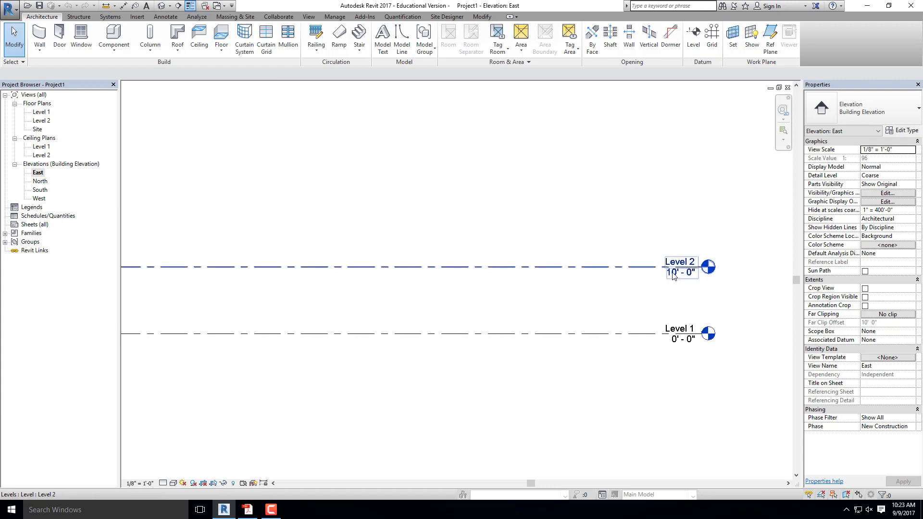
Set the elevation of Level 2 to 12'-0" in the East elevation.
{"action": "left_click", "coordinate": [681, 278]}
{"action": "left_click", "coordinate": [668, 276]}
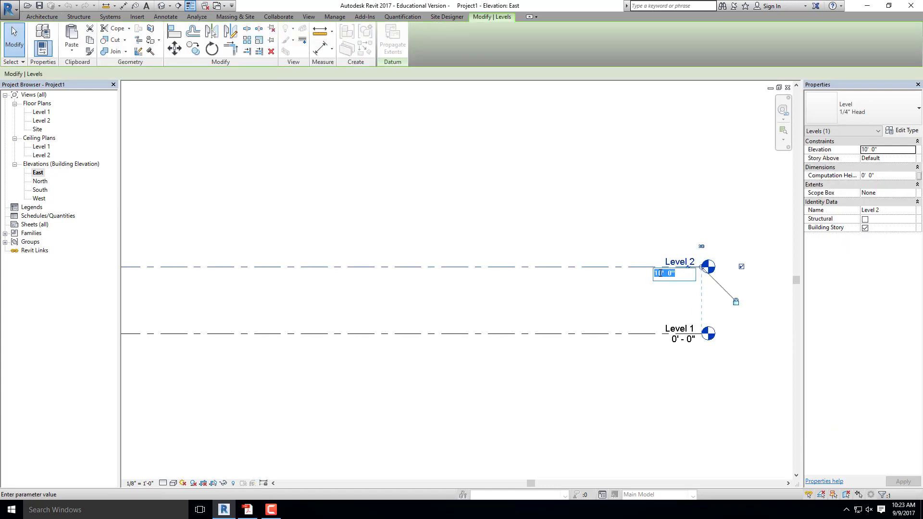
{"action": "left_click_drag", "start_coordinate": [658, 273], "coordinate": [653, 274]}
{"action": "key", "text": "BackSpace"}
{"action": "type", "text": "2"}
{"action": "left_click", "coordinate": [635, 305]}
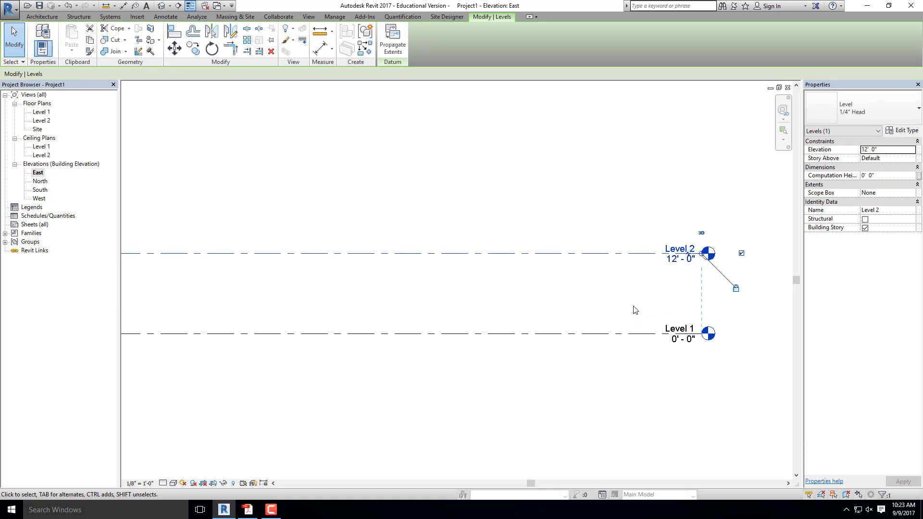
{"action": "scroll", "coordinate": [719, 188], "scroll_direction": "down", "scroll_amount": 2}
{"action": "left_click", "coordinate": [657, 325]}
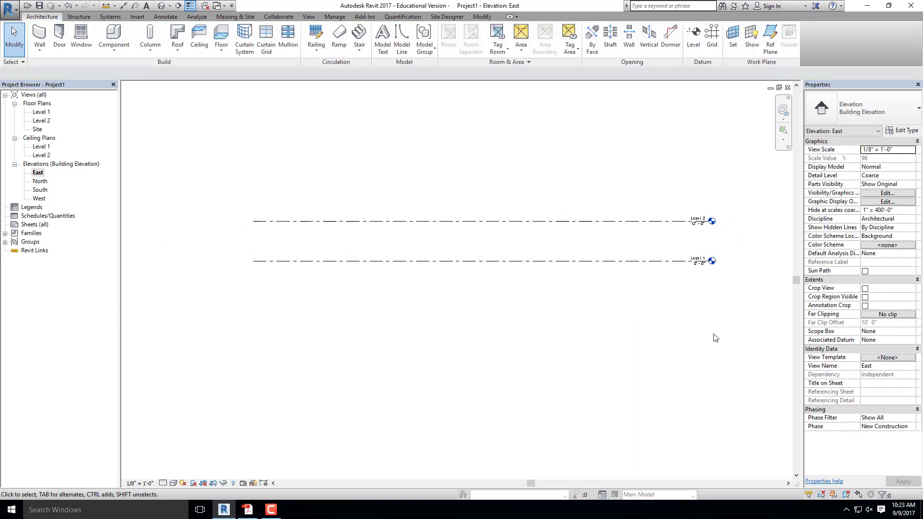
Delete Level 2 from the East elevation, together with its corresponding views.
{"action": "left_click", "coordinate": [628, 222]}
{"action": "key", "text": "Delete"}
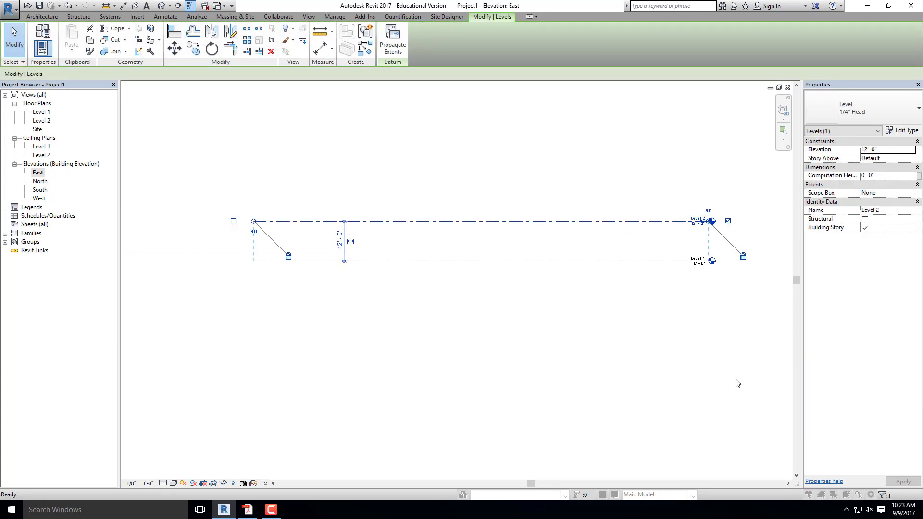
{"action": "left_click", "coordinate": [508, 286]}
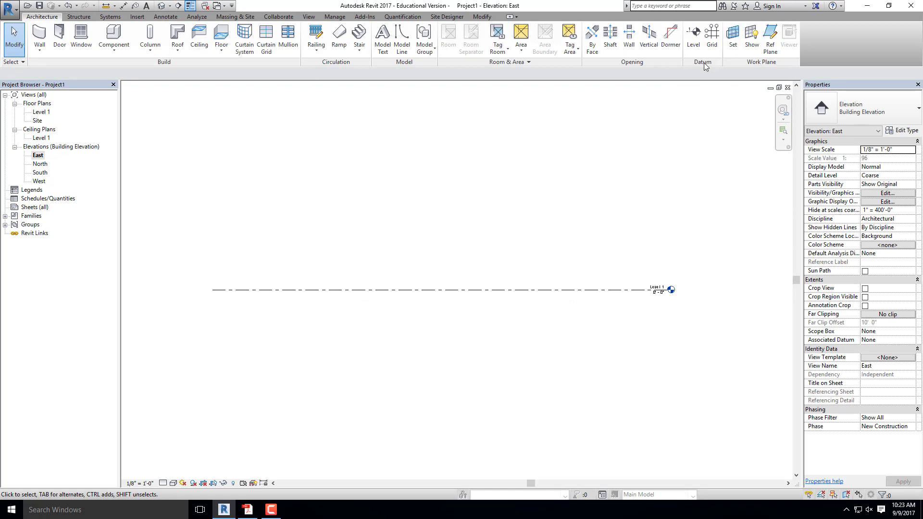
Add a new level 12'-0" above Level 1 by picking the Level 1 line with an offset of 12'.
{"action": "left_click", "coordinate": [694, 37]}
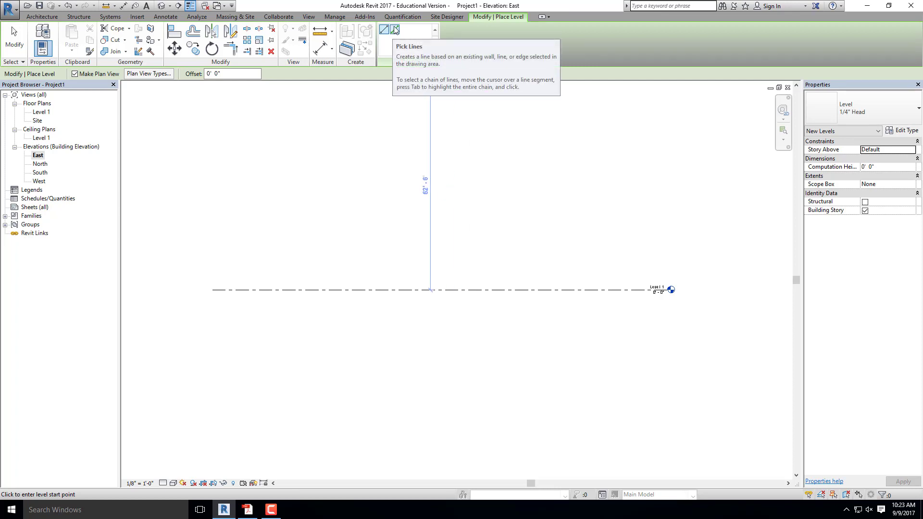
{"action": "left_click", "coordinate": [395, 31]}
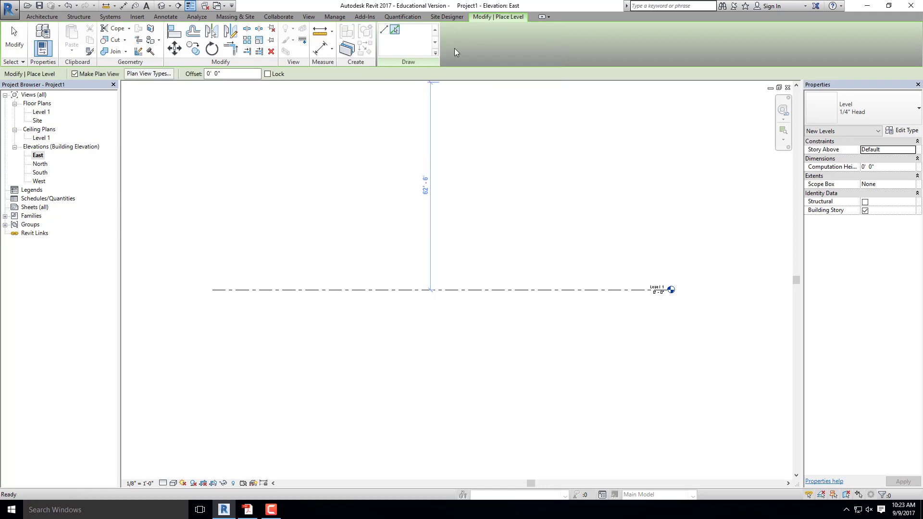
{"action": "left_click", "coordinate": [226, 74]}
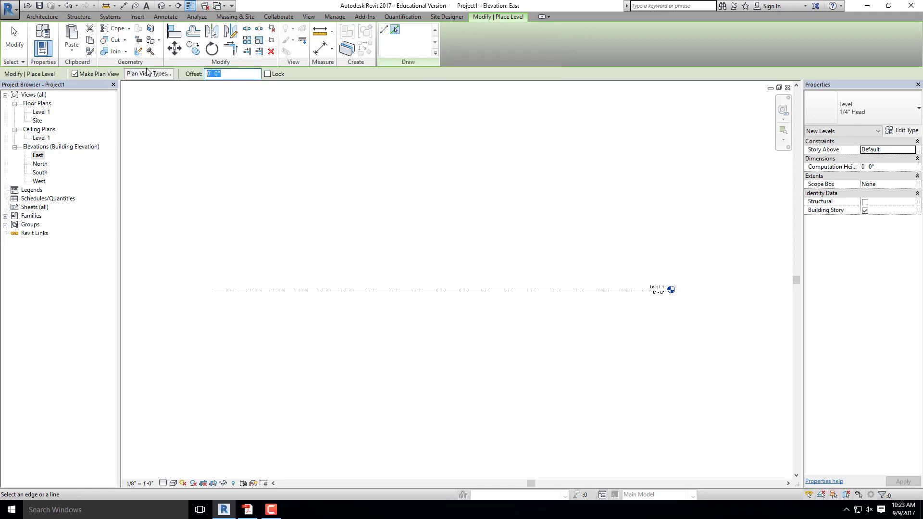
{"action": "type", "text": "12"}
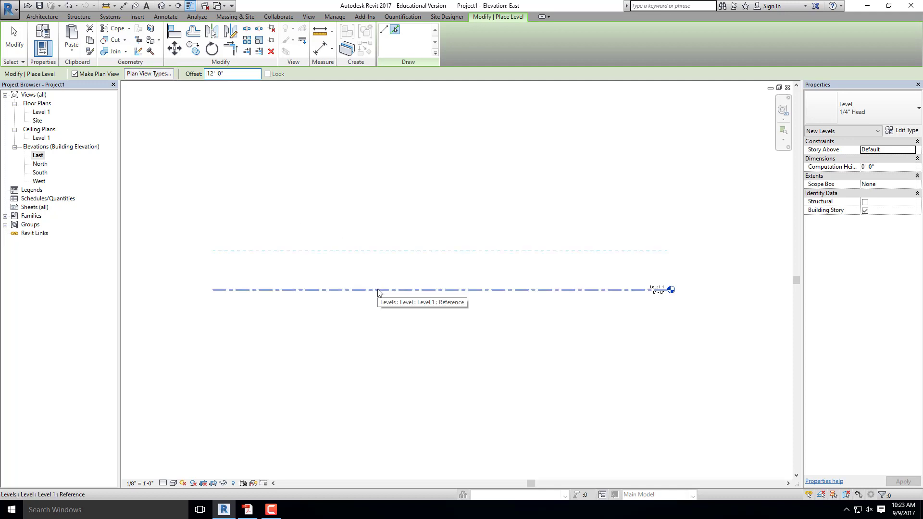
{"action": "left_click", "coordinate": [377, 290]}
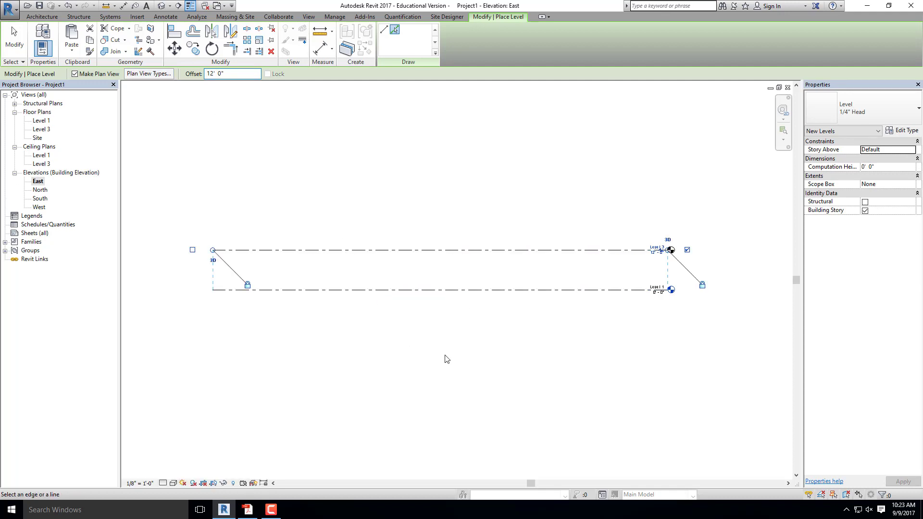
{"action": "key", "text": "Escape"}
{"action": "key", "text": "Escape"}
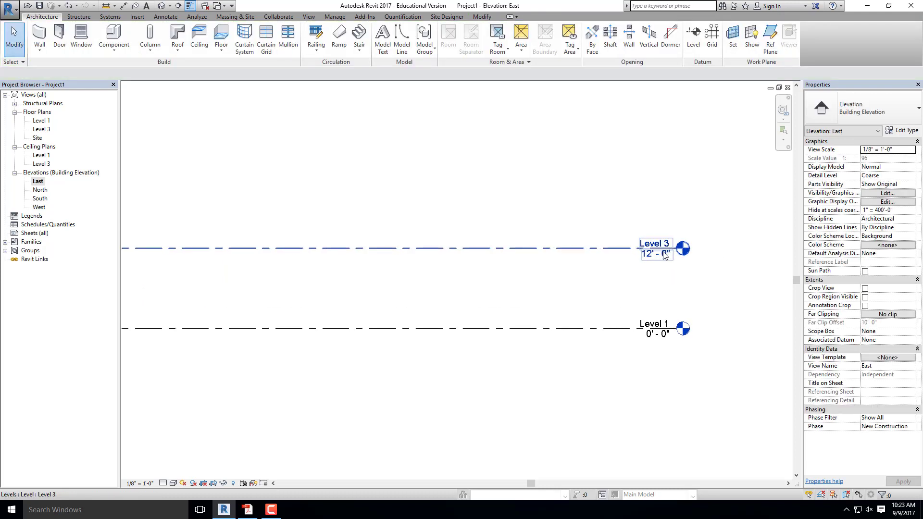
Rename the new upper level as Level 2 and rename its corresponding views to match.
{"action": "scroll", "coordinate": [674, 270], "scroll_direction": "up", "scroll_amount": 5}
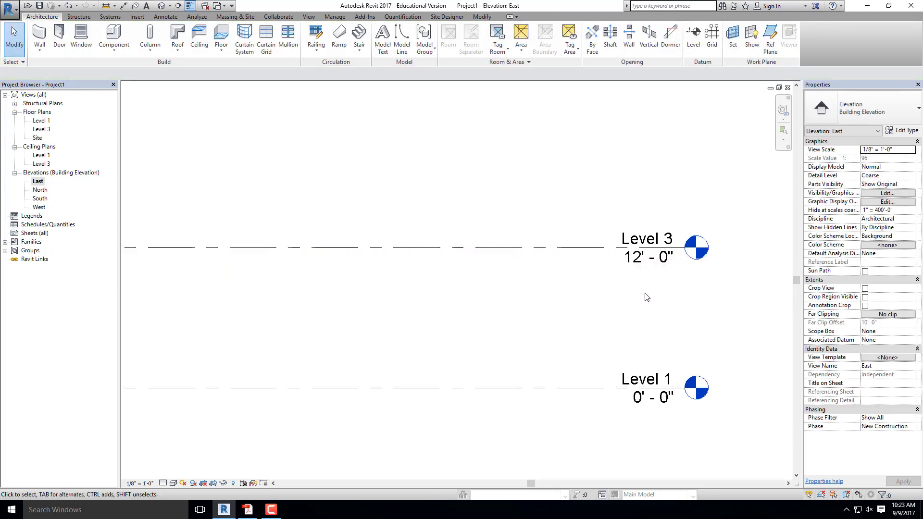
{"action": "left_click", "coordinate": [668, 240]}
{"action": "left_click", "coordinate": [667, 239]}
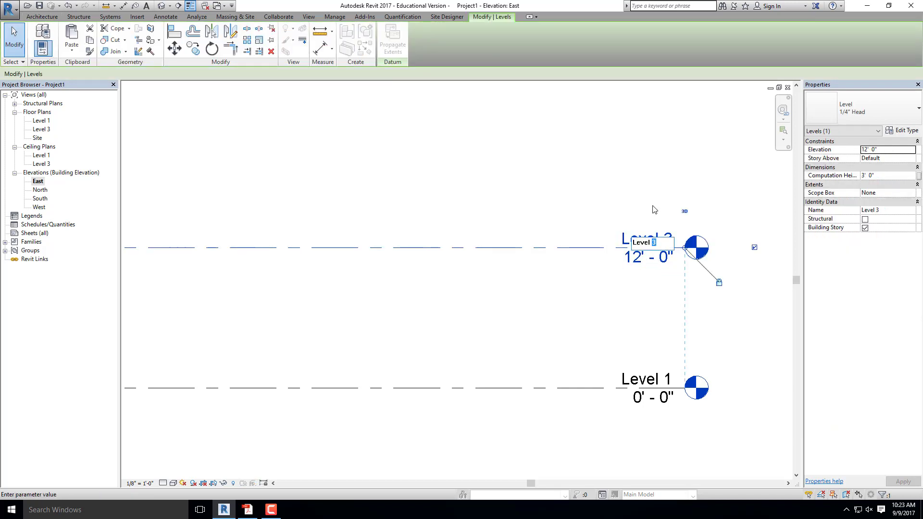
{"action": "type", "text": "2"}
{"action": "key", "text": "Return"}
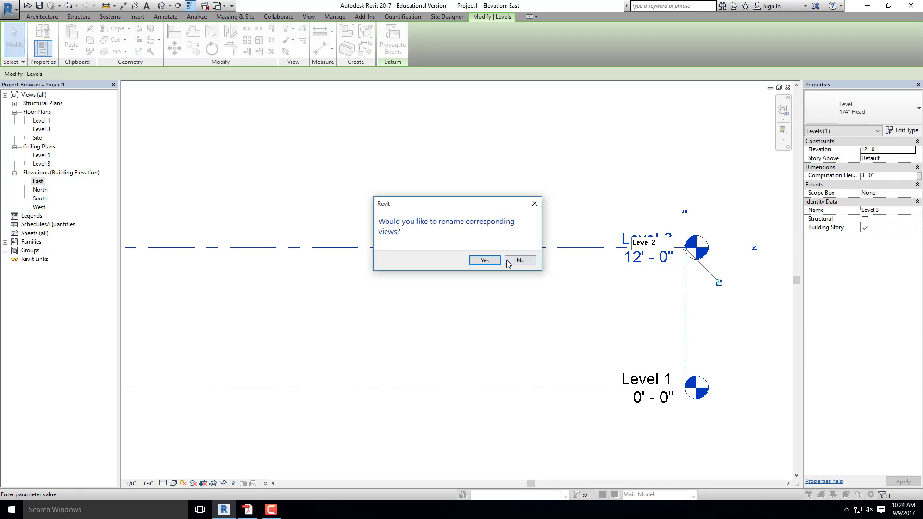
{"action": "left_click", "coordinate": [485, 260]}
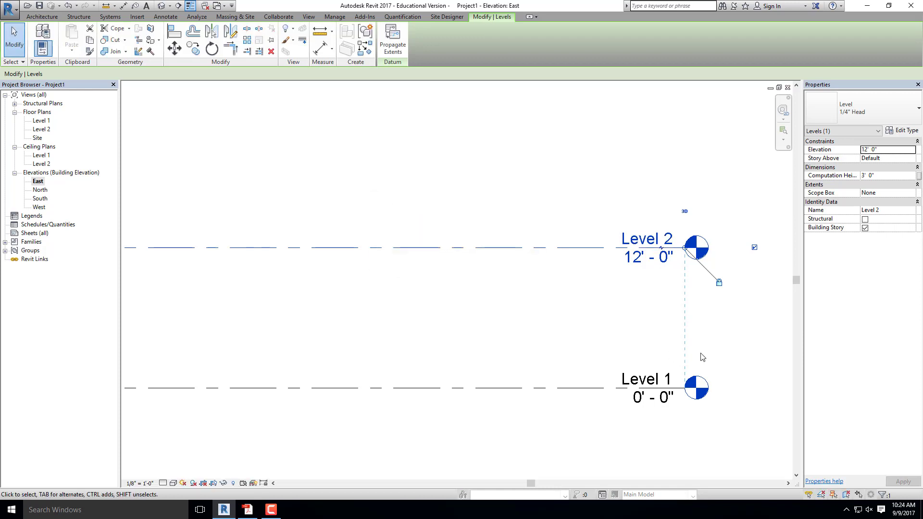
{"action": "left_click", "coordinate": [719, 323]}
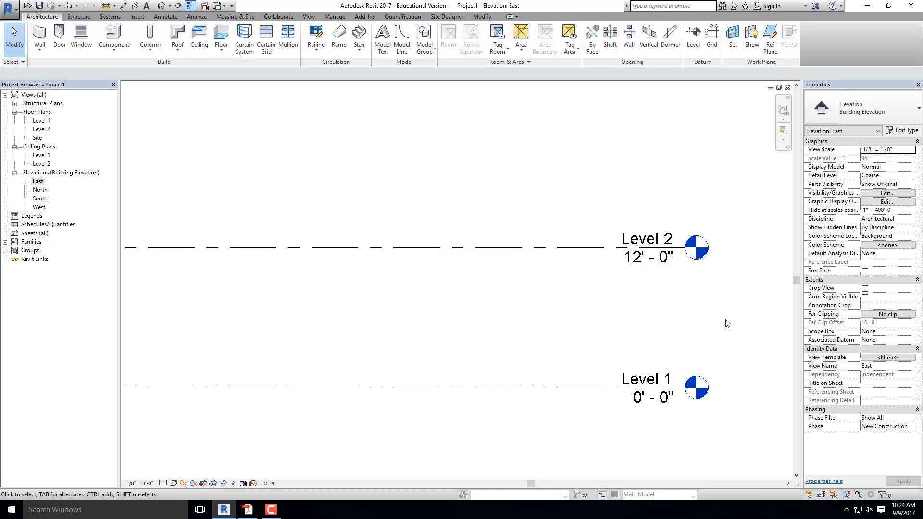
{"action": "scroll", "coordinate": [652, 224], "scroll_direction": "down", "scroll_amount": 3}
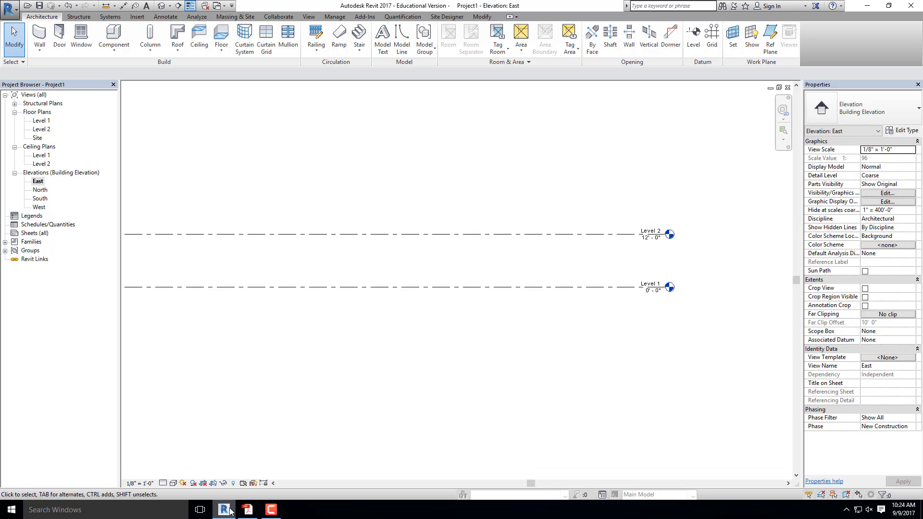
Switch to Acrobat to read the wall type requirements in the exercise PDF, and return to Revit.
{"action": "left_click", "coordinate": [248, 510]}
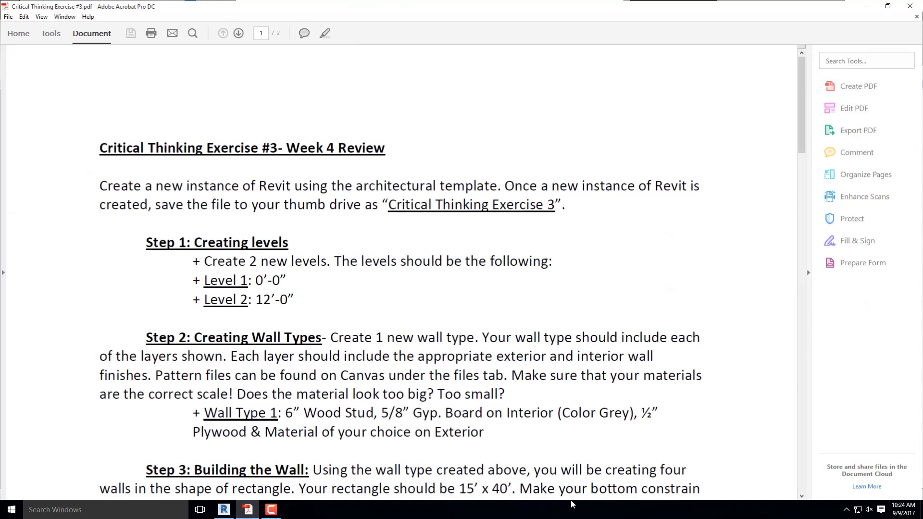
{"action": "scroll", "coordinate": [383, 204], "scroll_direction": "down", "scroll_amount": 1}
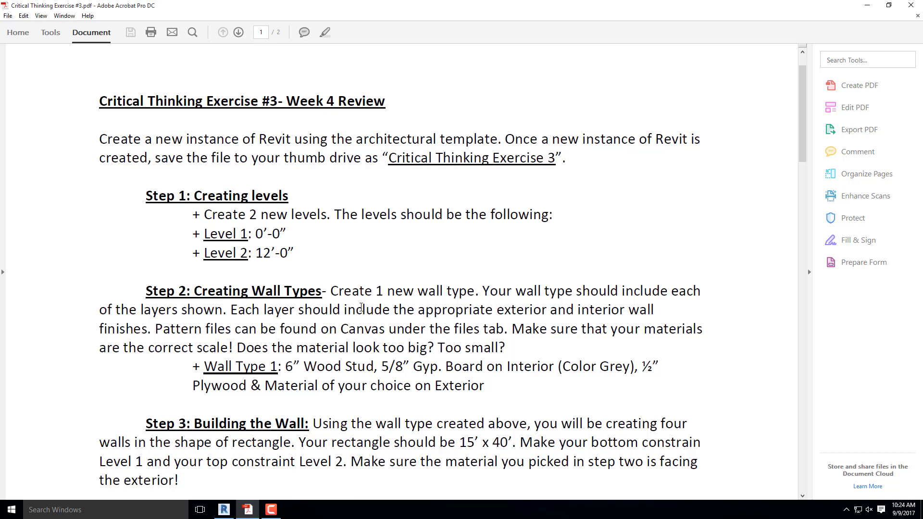
{"action": "left_click", "coordinate": [870, 5]}
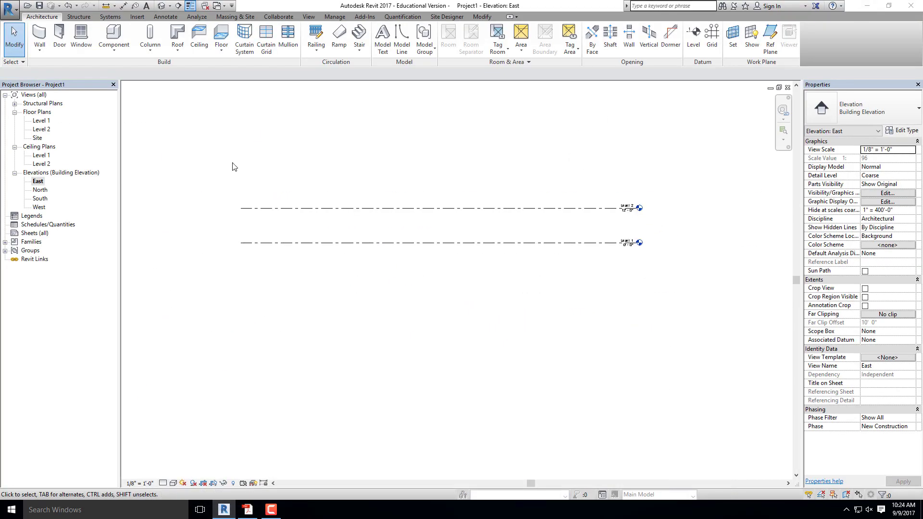
Open the Level 1 floor plan and start a wall using the Basic Wall type Generic - 6".
{"action": "double_click", "coordinate": [42, 120]}
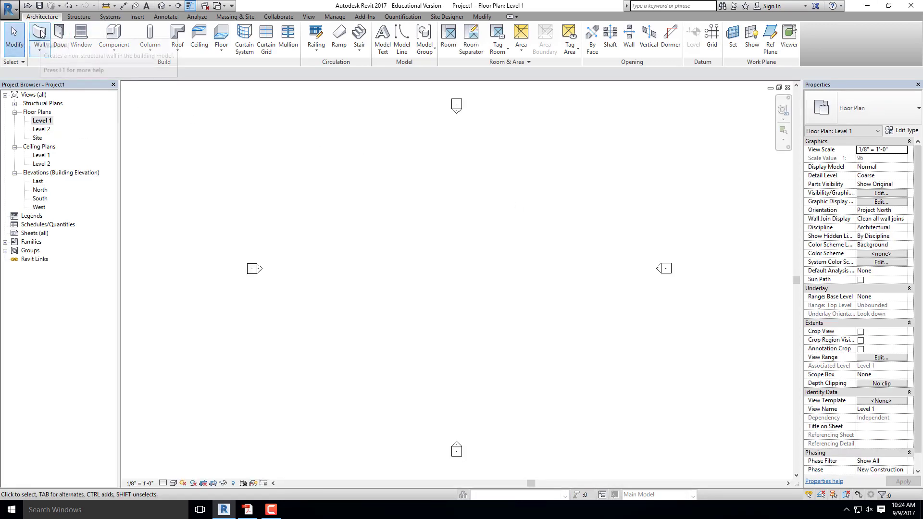
{"action": "left_click", "coordinate": [41, 33]}
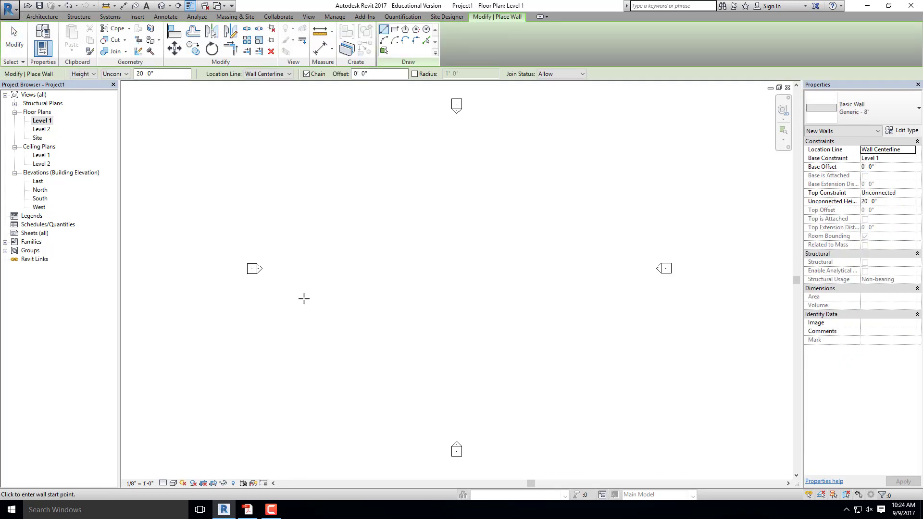
{"action": "left_click", "coordinate": [896, 105]}
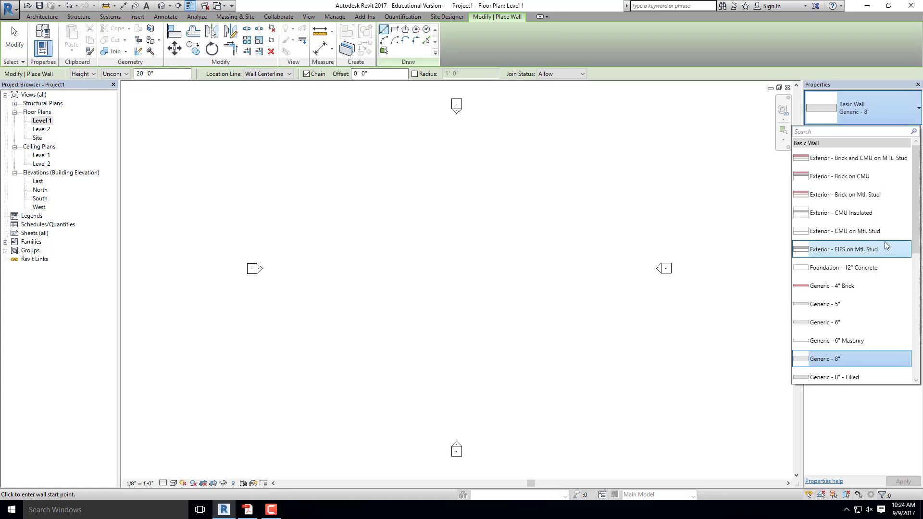
{"action": "left_click", "coordinate": [847, 322]}
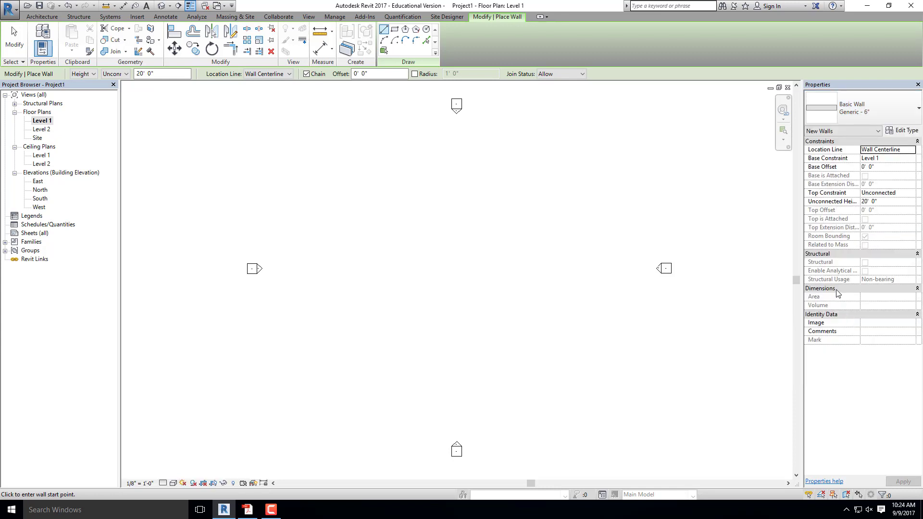
Duplicate the Generic - 6" wall type under the name Wall Type 1.
{"action": "left_click", "coordinate": [902, 130]}
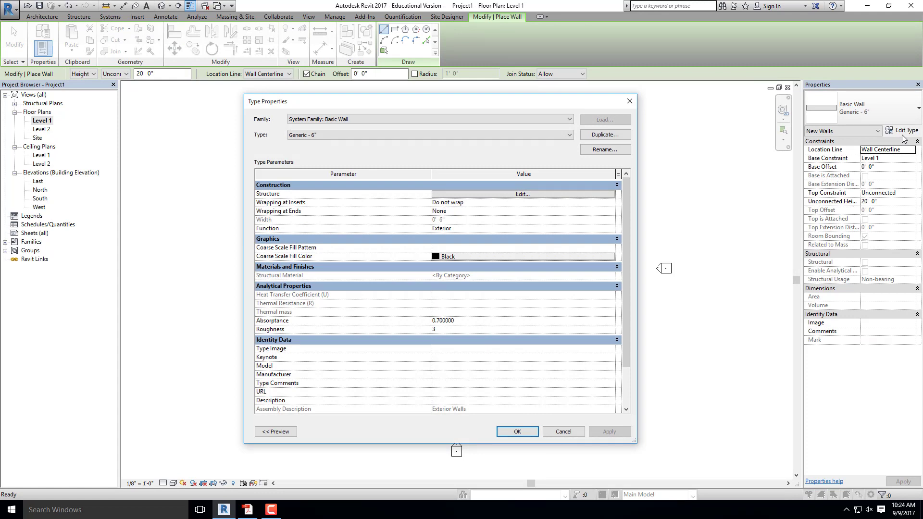
{"action": "left_click", "coordinate": [605, 135]}
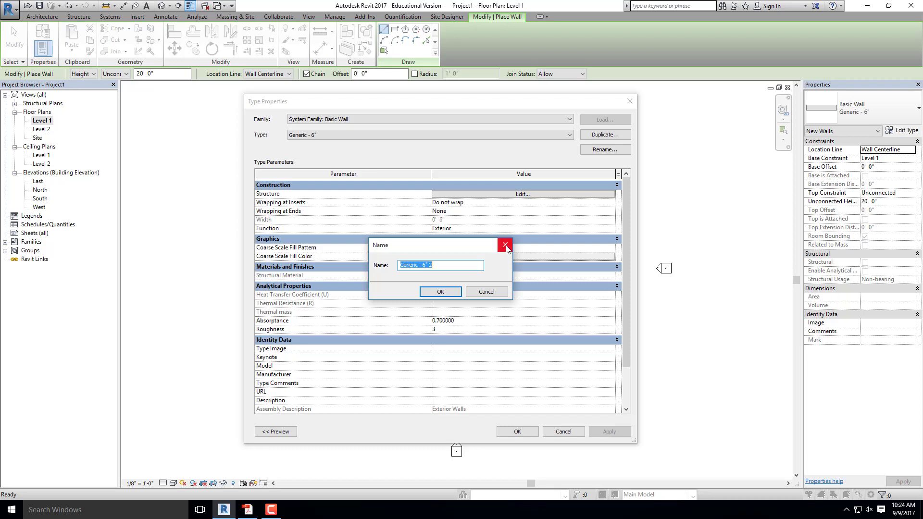
{"action": "type", "text": "Wall Type 1"}
{"action": "left_click", "coordinate": [451, 292]}
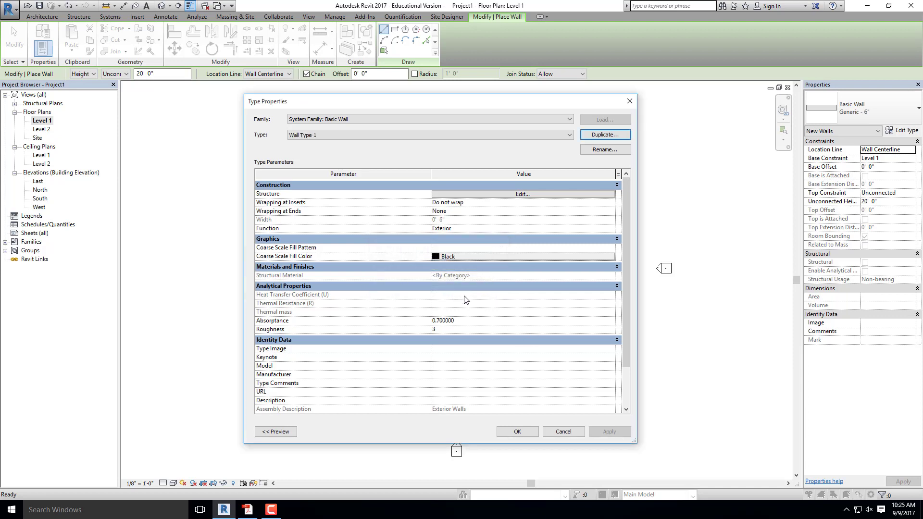
Insert a new layer in Wall Type 1's structure and move it below the lower core boundary on the interior side.
{"action": "left_click", "coordinate": [496, 194]}
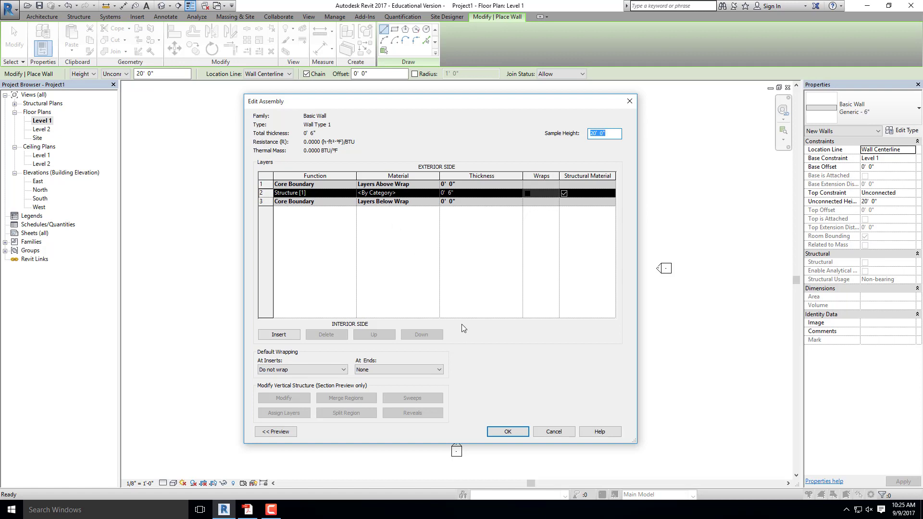
{"action": "left_click", "coordinate": [292, 332]}
{"action": "left_click", "coordinate": [377, 335]}
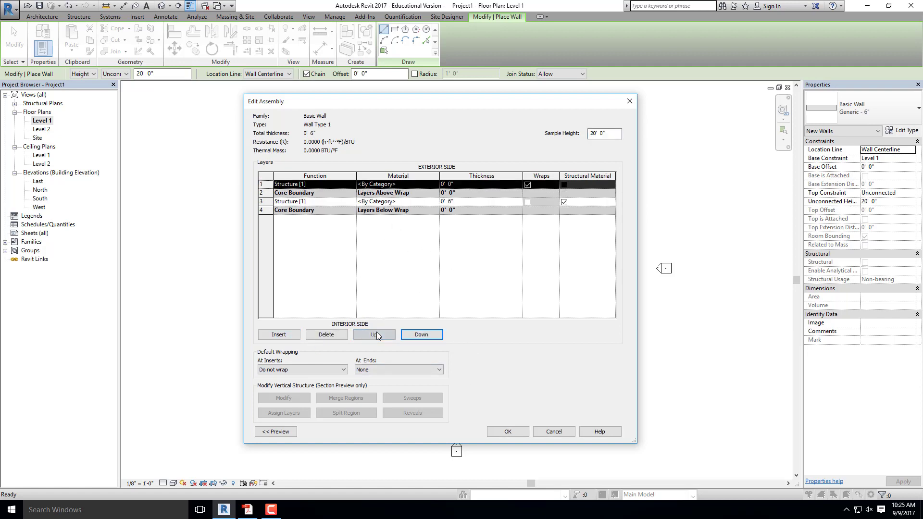
{"action": "left_click", "coordinate": [408, 337]}
{"action": "left_click", "coordinate": [422, 337]}
{"action": "left_click", "coordinate": [423, 336]}
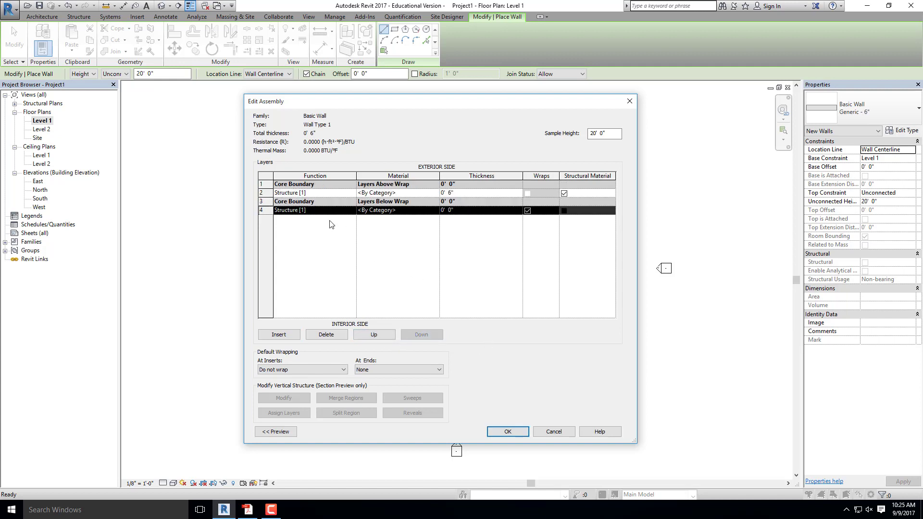
Assign the Gypsum Wall Board material to the new interior layer.
{"action": "left_click", "coordinate": [435, 212]}
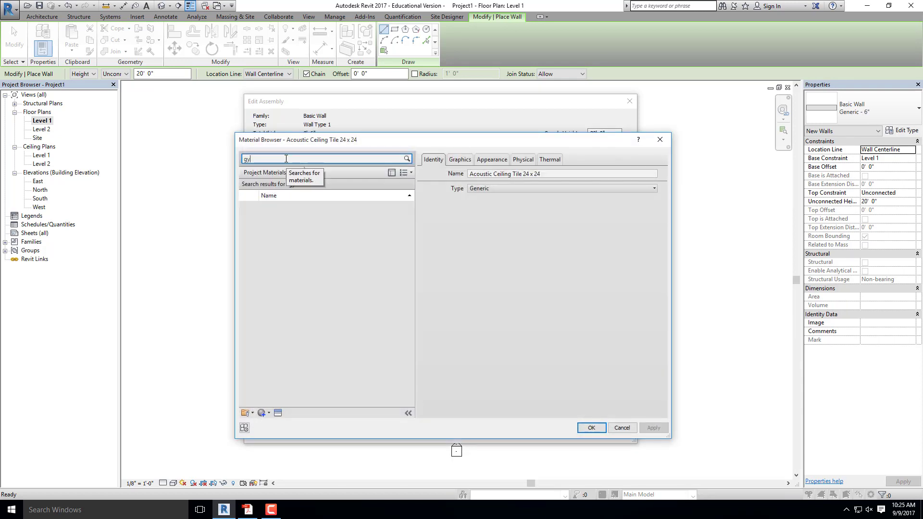
{"action": "left_click", "coordinate": [292, 211]}
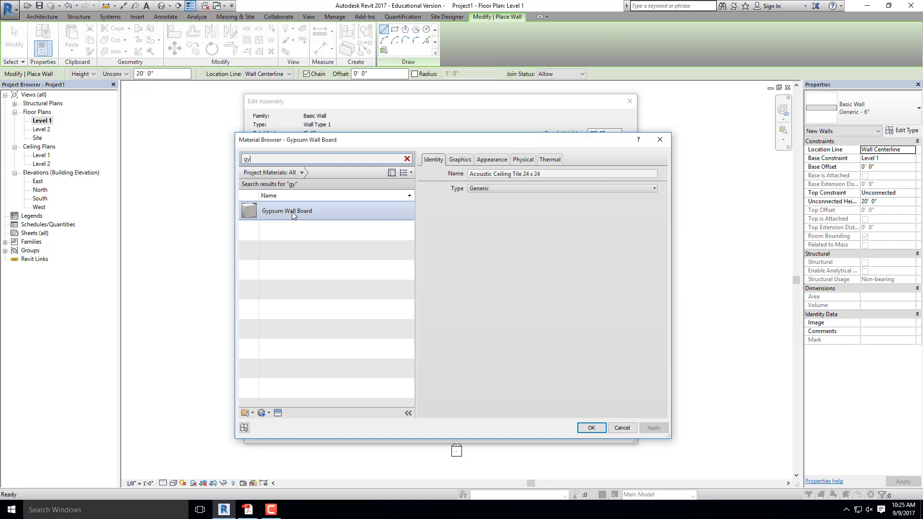
{"action": "left_click", "coordinate": [590, 429]}
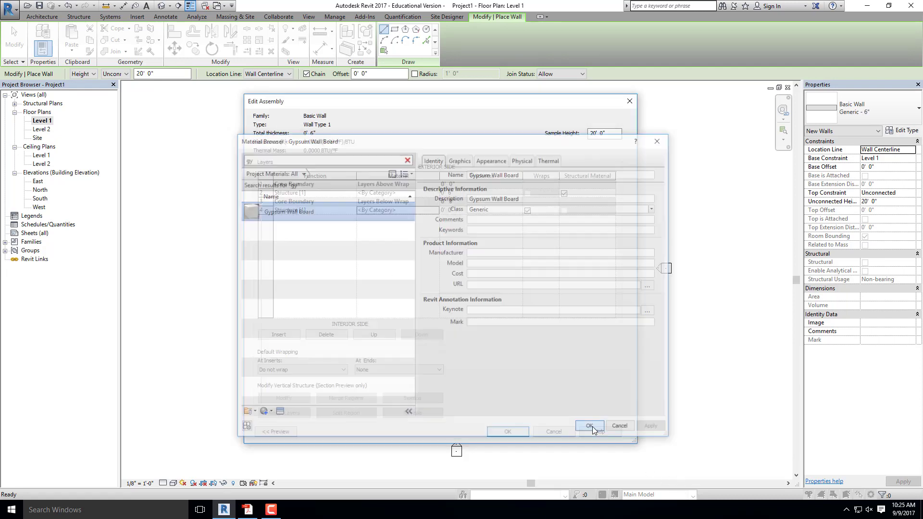
Enable the appearance tint for the Gypsum Wall Board material and set its colour to RGB 115 115 115.
{"action": "left_click", "coordinate": [436, 211]}
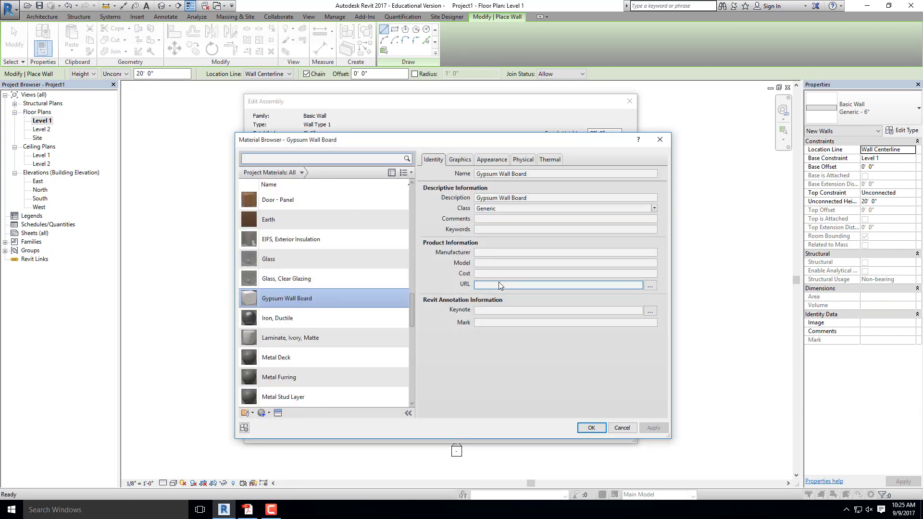
{"action": "left_click", "coordinate": [494, 159]}
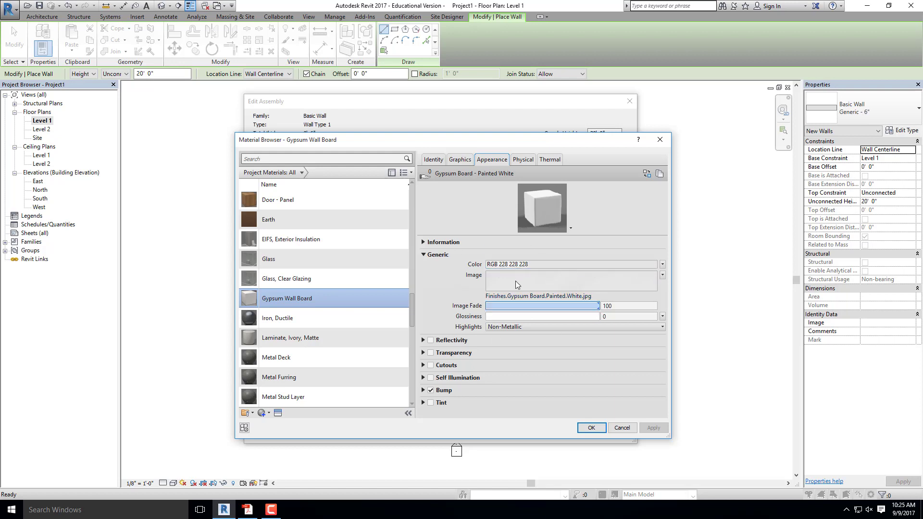
{"action": "left_click", "coordinate": [436, 403]}
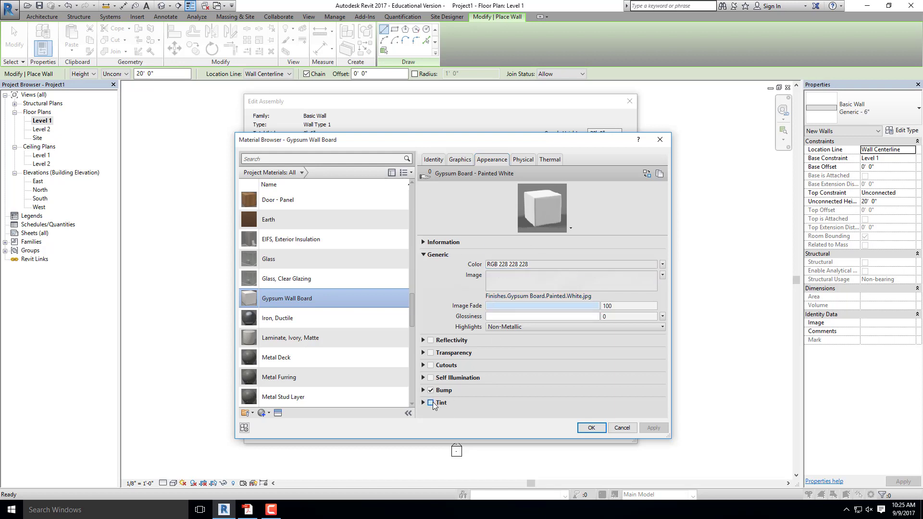
{"action": "left_click", "coordinate": [530, 402]}
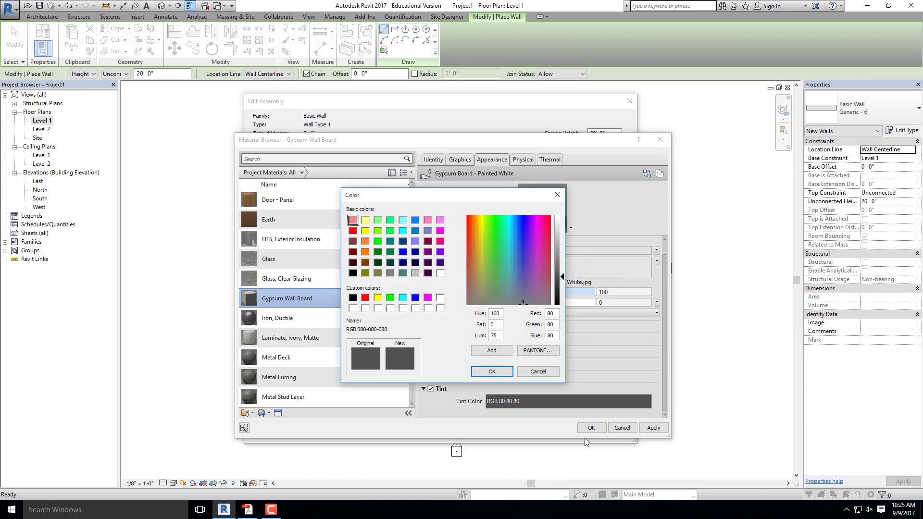
{"action": "left_click", "coordinate": [558, 265]}
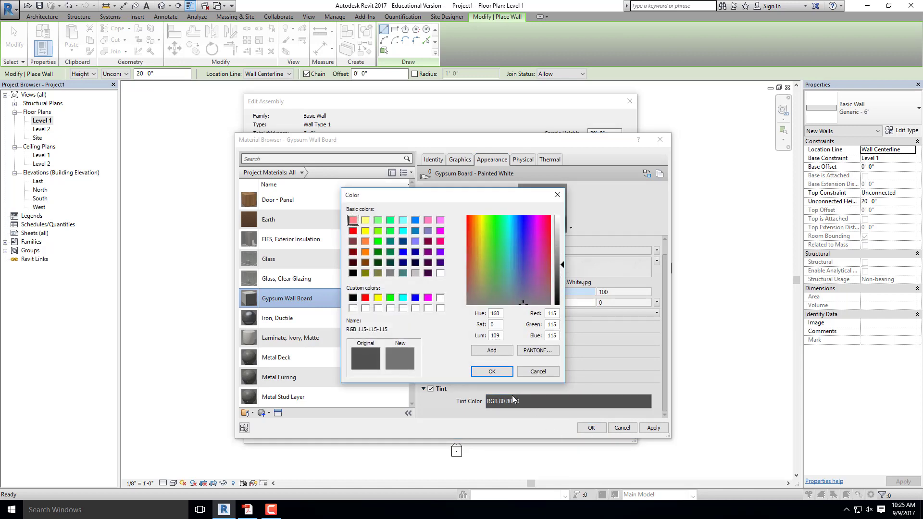
{"action": "left_click", "coordinate": [500, 375]}
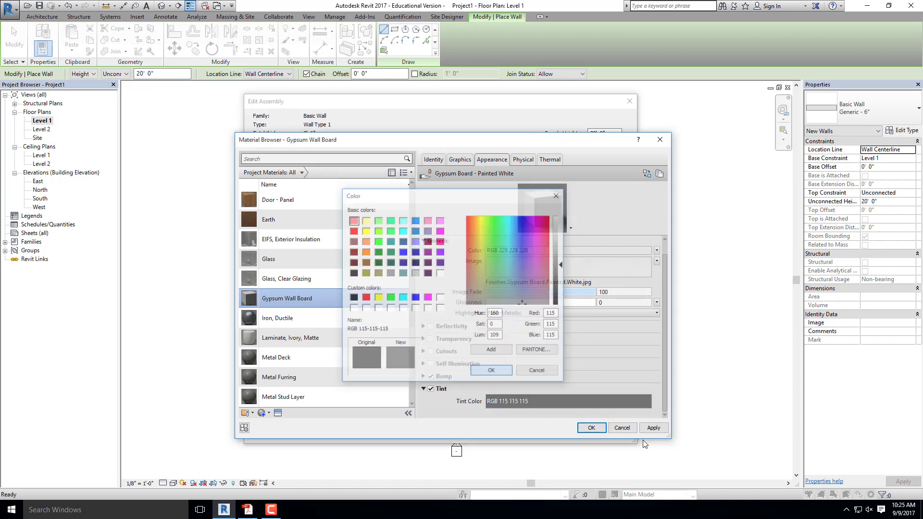
{"action": "left_click", "coordinate": [594, 429]}
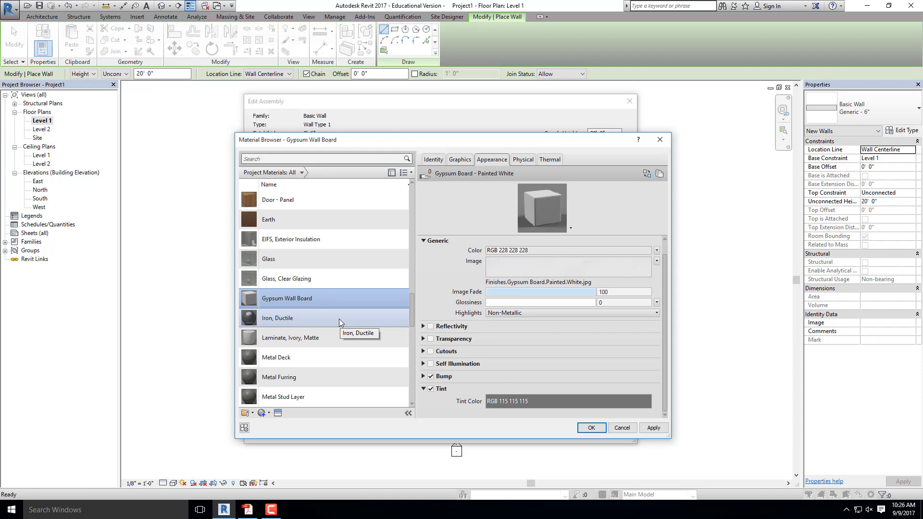
Duplicate the Gypsum Wall Board material and name the copy Gypsum Wall Board Red.
{"action": "right_click", "coordinate": [282, 300]}
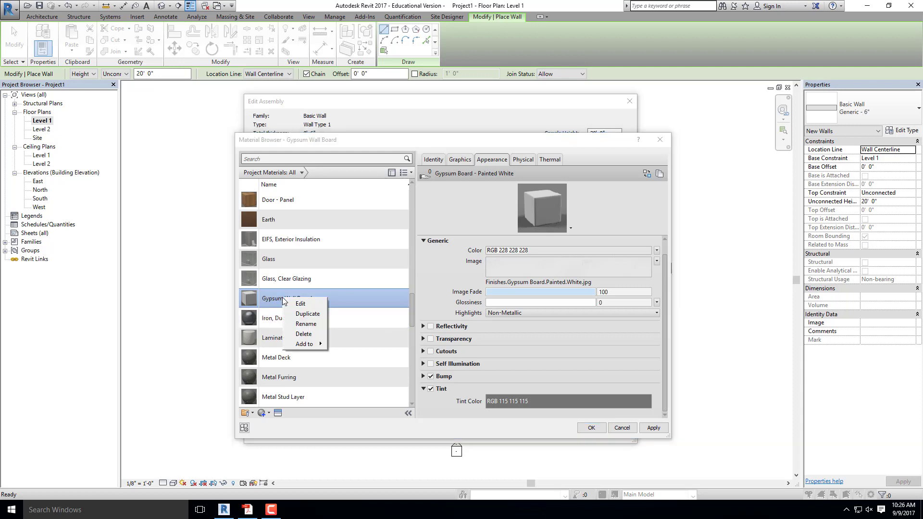
{"action": "left_click", "coordinate": [307, 313]}
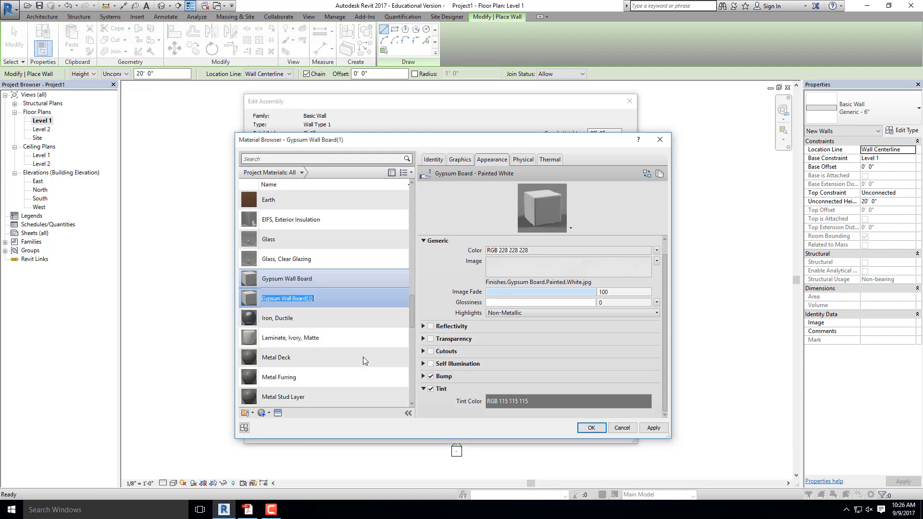
{"action": "left_click", "coordinate": [318, 301]}
{"action": "left_click_drag", "start_coordinate": [314, 300], "coordinate": [307, 302]}
{"action": "type", "text": "Red"}
{"action": "left_click", "coordinate": [326, 311]}
{"action": "left_click", "coordinate": [320, 299]}
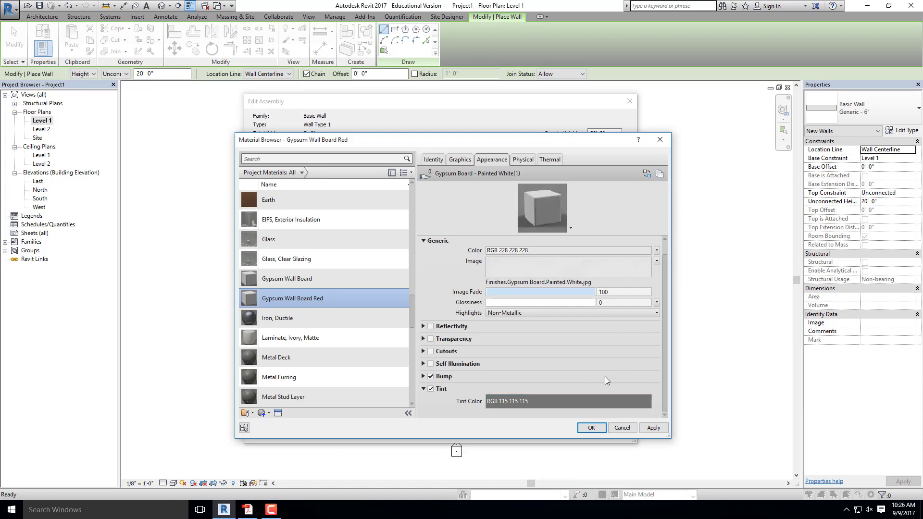
Set the Gypsum Wall Board Red tint to RGB 191 119 38, and choose the original Gypsum Wall Board for the interior layer.
{"action": "left_click", "coordinate": [525, 406]}
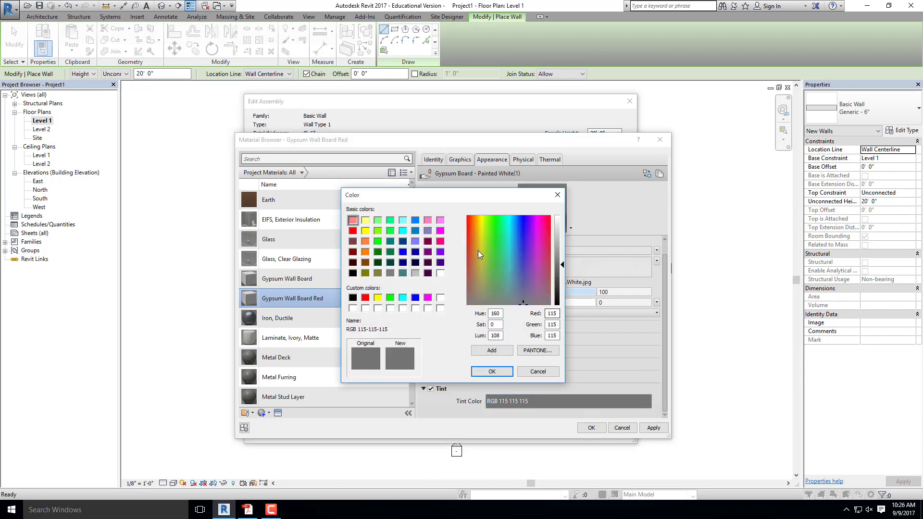
{"action": "left_click", "coordinate": [475, 245]}
{"action": "left_click", "coordinate": [502, 375]}
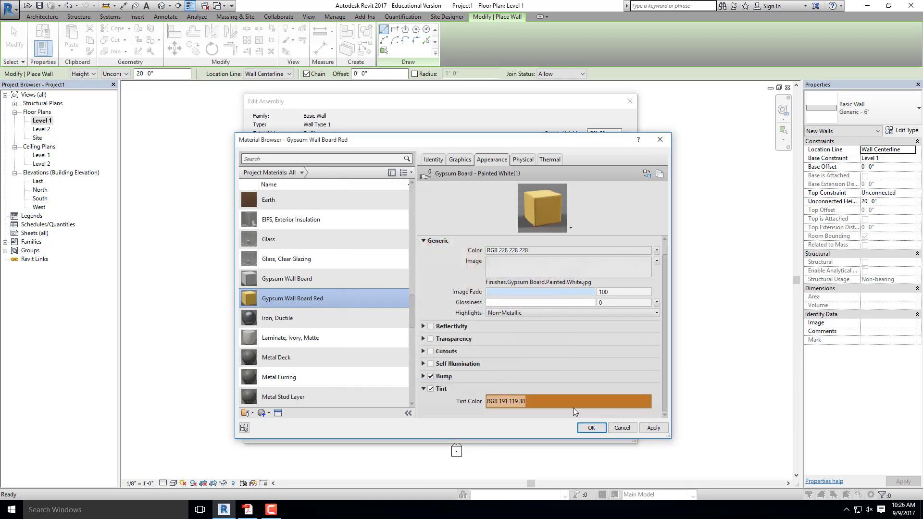
{"action": "left_click", "coordinate": [281, 281]}
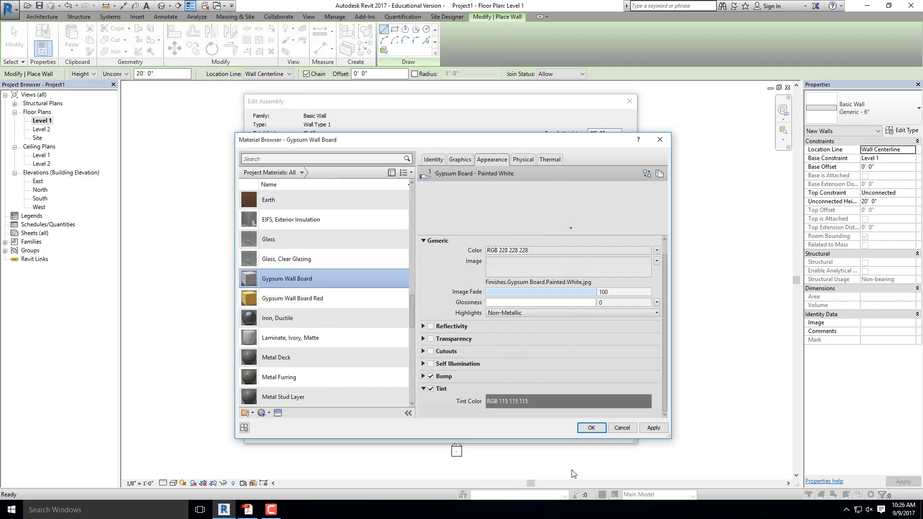
{"action": "left_click", "coordinate": [590, 429]}
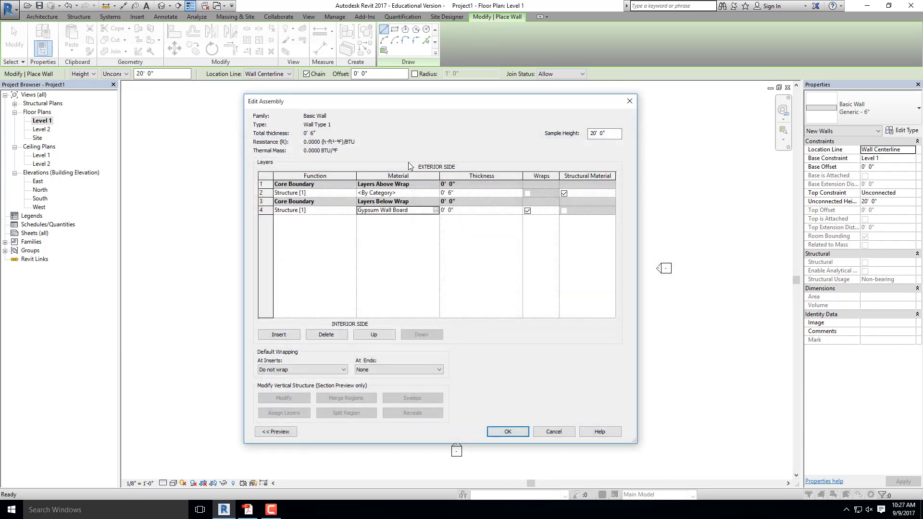
Set the interior gypsum layer's function to Finish 1 [4] and its thickness to 5/8".
{"action": "left_click", "coordinate": [355, 211]}
{"action": "left_click", "coordinate": [289, 240]}
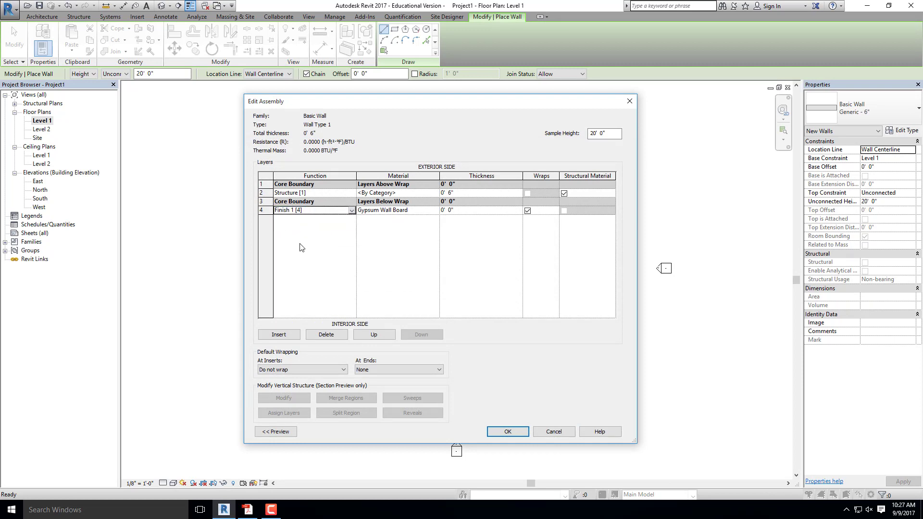
{"action": "left_click", "coordinate": [467, 210]}
{"action": "type", "text": "5/8"}
{"action": "key", "text": "Return"}
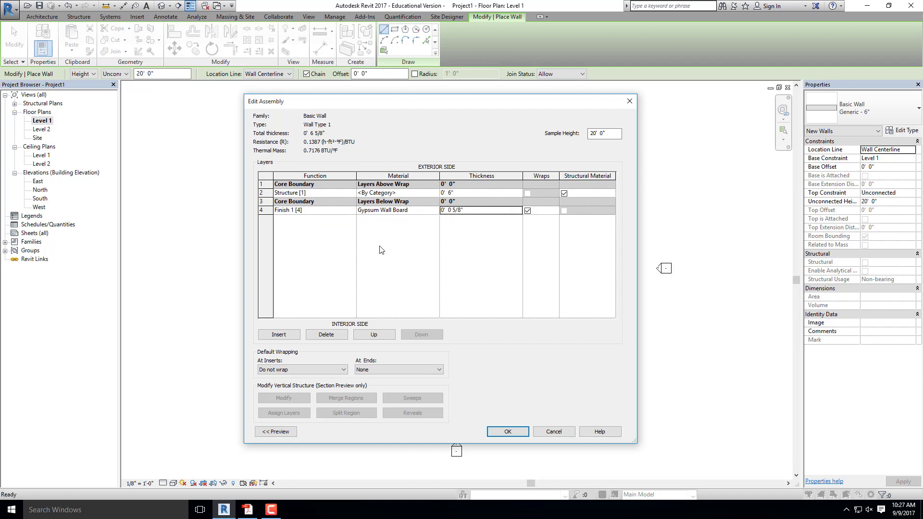
Insert another layer and move it above the upper core boundary on the exterior side.
{"action": "left_click", "coordinate": [290, 335]}
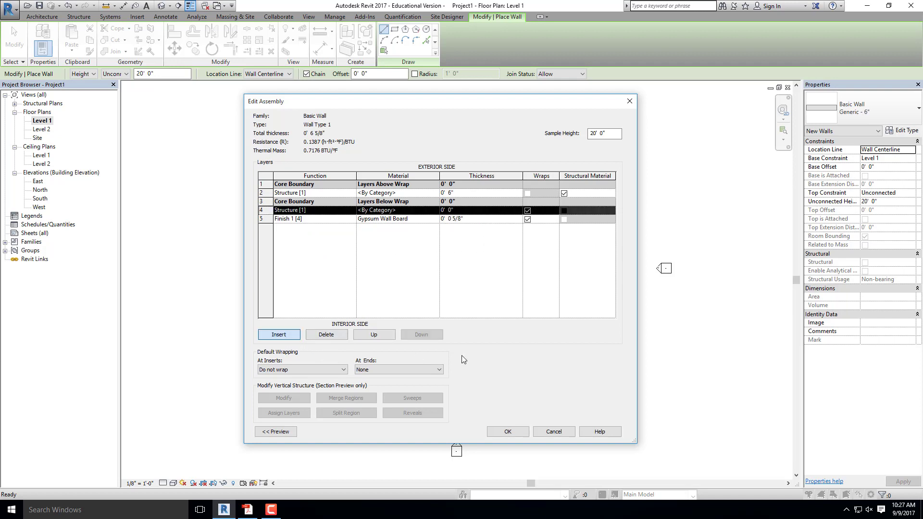
{"action": "left_click", "coordinate": [381, 336]}
{"action": "left_click", "coordinate": [381, 335]}
{"action": "left_click", "coordinate": [380, 333]}
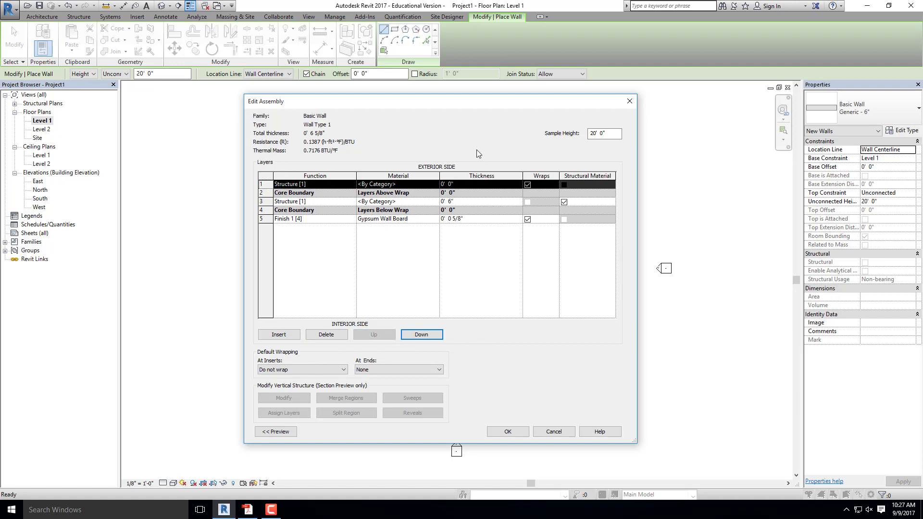
Search the materials for "ply" and assign Plywood, Sheathing to the new exterior layer.
{"action": "left_click", "coordinate": [435, 185]}
{"action": "left_click", "coordinate": [437, 184]}
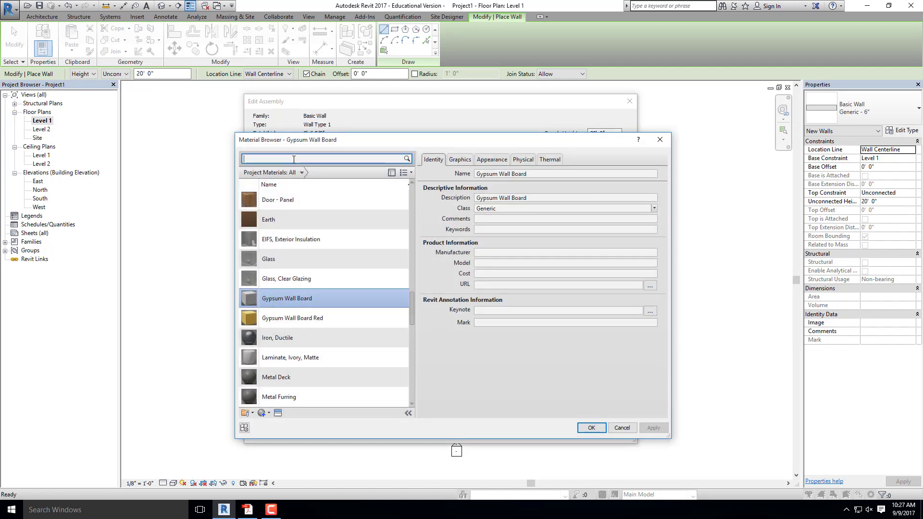
{"action": "type", "text": "pl"}
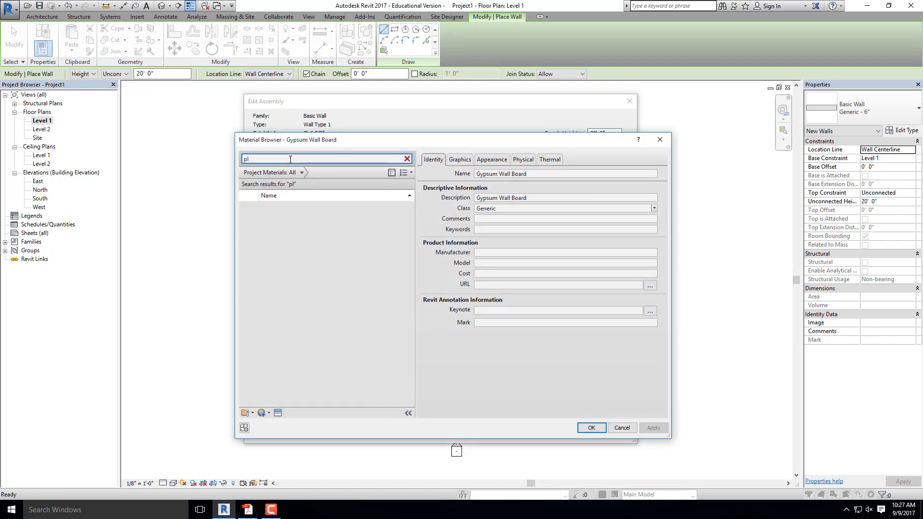
{"action": "type", "text": "y"}
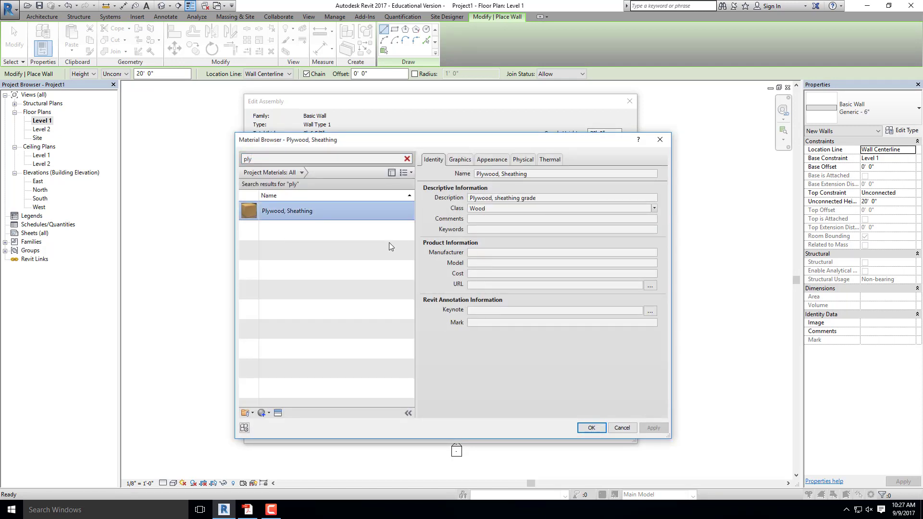
{"action": "left_click", "coordinate": [591, 427]}
Set the exterior plywood layer's function to Substrate [2] and its thickness to 1/2".
{"action": "left_click", "coordinate": [352, 185]}
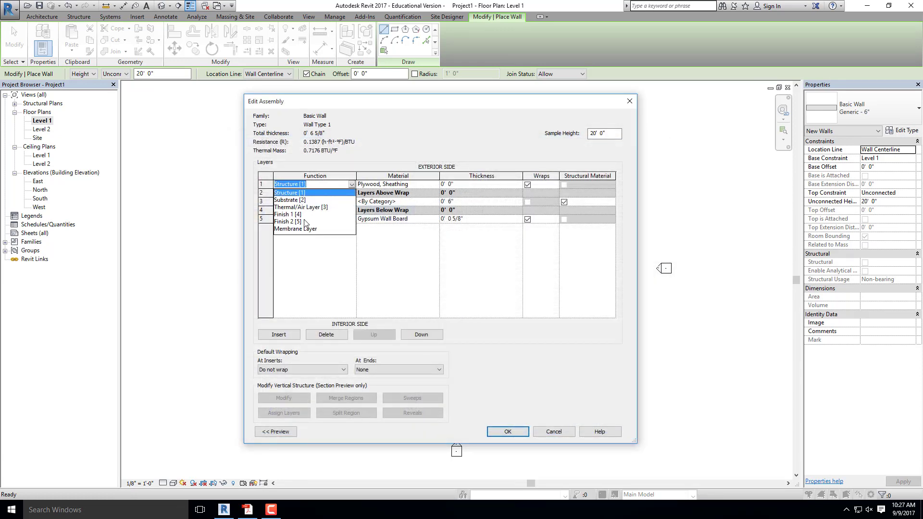
{"action": "left_click", "coordinate": [303, 200]}
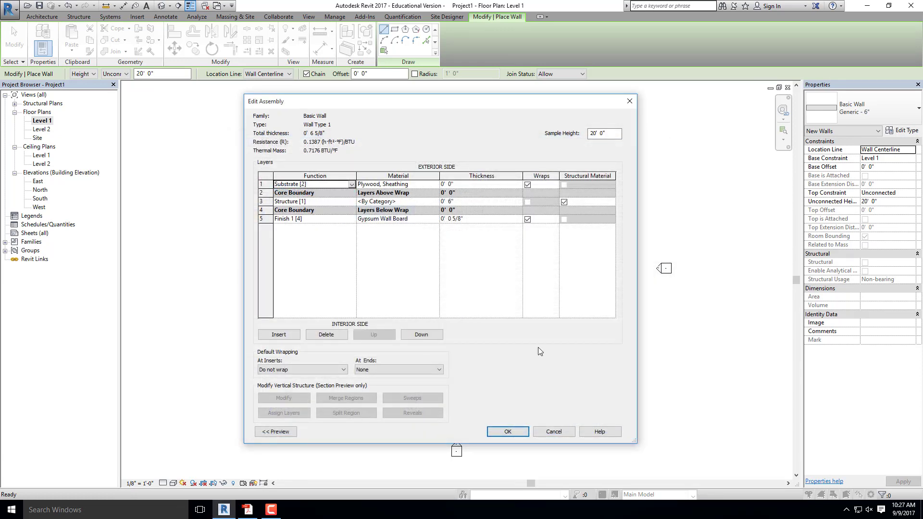
{"action": "left_click", "coordinate": [458, 185]}
{"action": "type", "text": "1/2\""}
{"action": "left_click", "coordinate": [365, 254]}
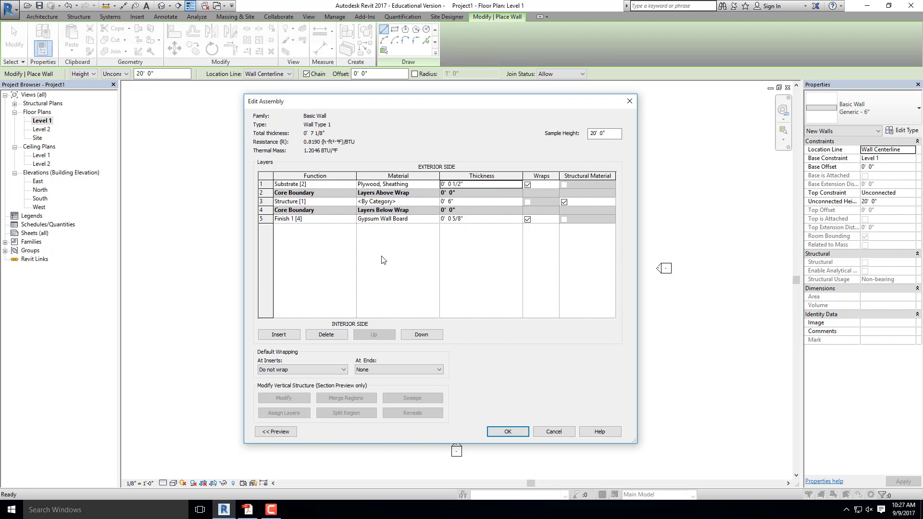
Insert a new outermost exterior layer with function Finish 1 [4] and a thickness of 1/2".
{"action": "left_click", "coordinate": [279, 335]}
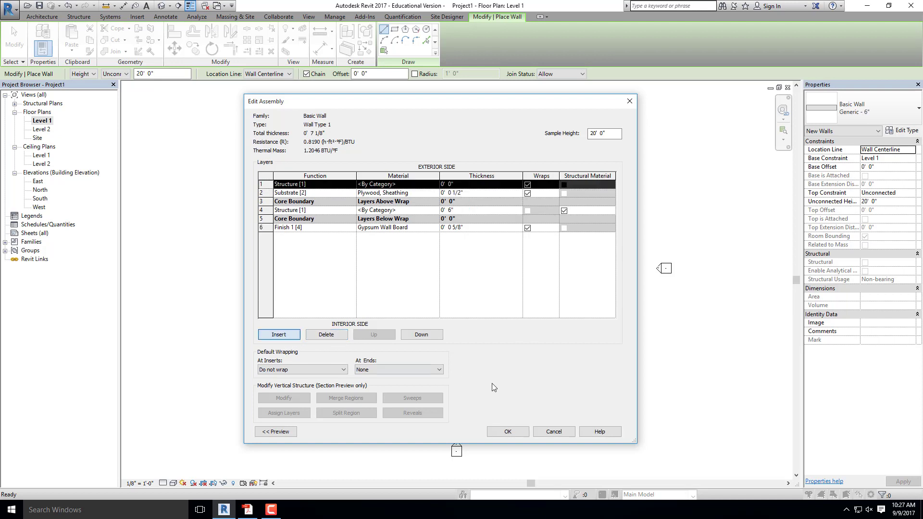
{"action": "left_click", "coordinate": [353, 185]}
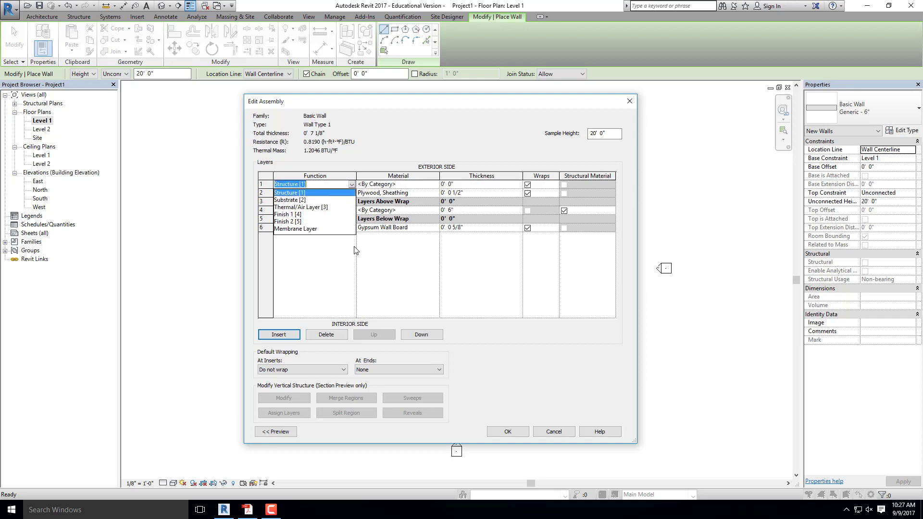
{"action": "left_click", "coordinate": [287, 214]}
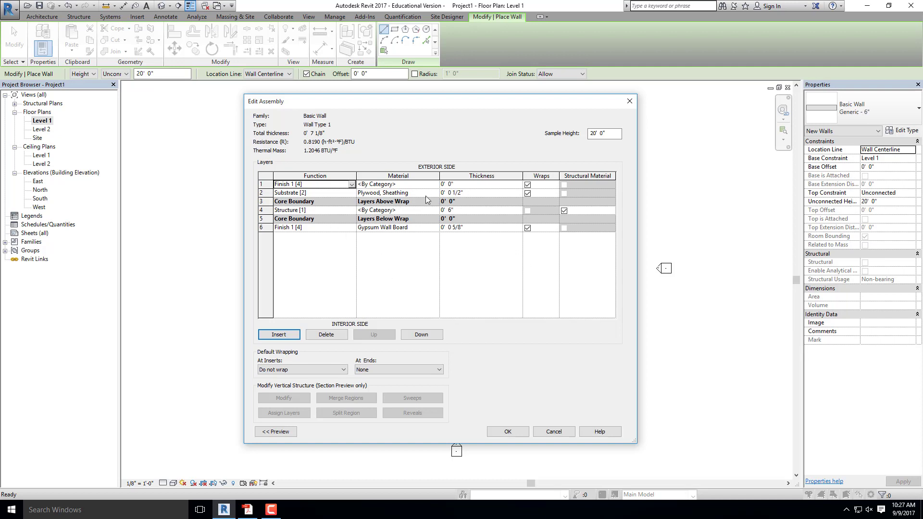
{"action": "left_click", "coordinate": [486, 185]}
{"action": "type", "text": "1/2"}
{"action": "left_click", "coordinate": [370, 253]}
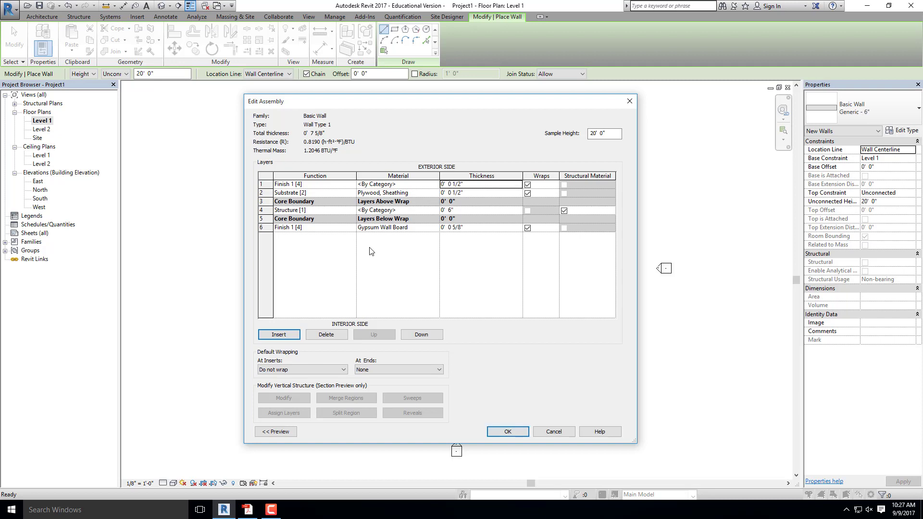
Assign Brick, Common to the outermost exterior layer, and accept the wall assembly and its type properties.
{"action": "left_click", "coordinate": [433, 185]}
{"action": "left_click", "coordinate": [436, 184]}
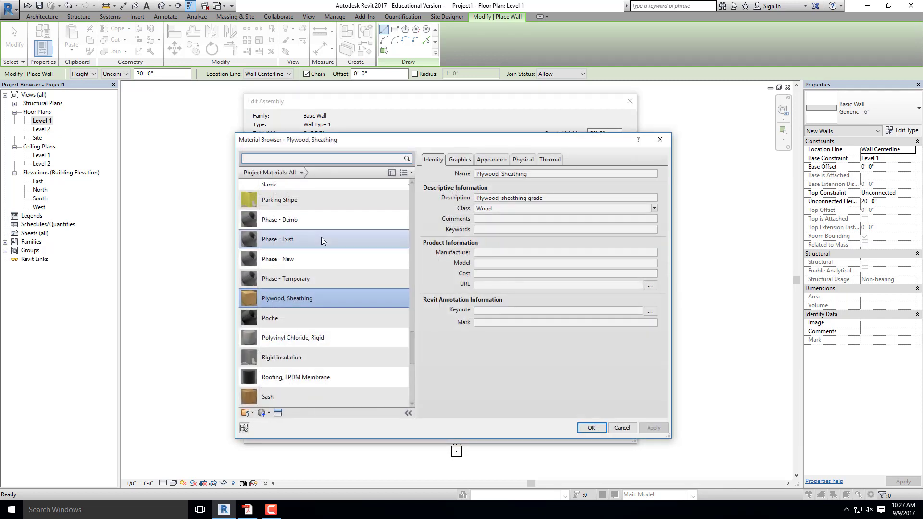
{"action": "scroll", "coordinate": [310, 243], "scroll_direction": "down", "scroll_amount": 3}
{"action": "scroll", "coordinate": [287, 275], "scroll_direction": "up", "scroll_amount": 10}
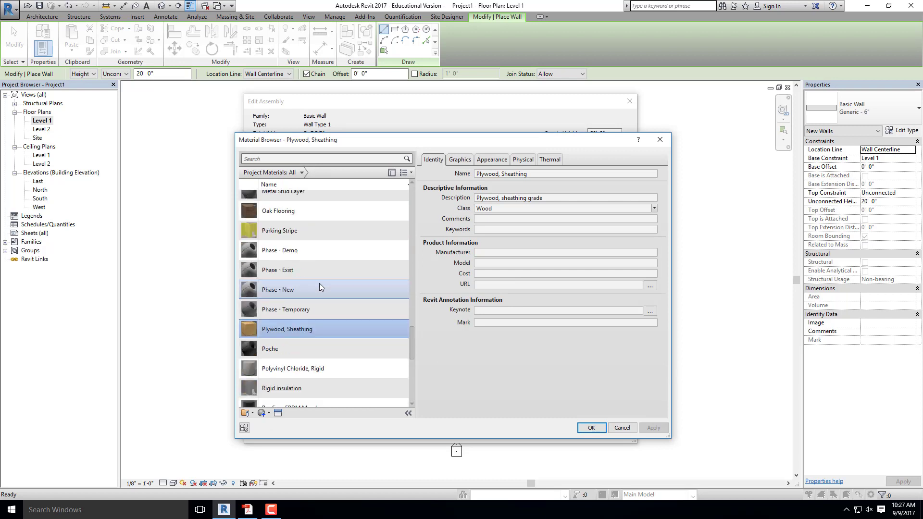
{"action": "scroll", "coordinate": [359, 274], "scroll_direction": "down", "scroll_amount": 5}
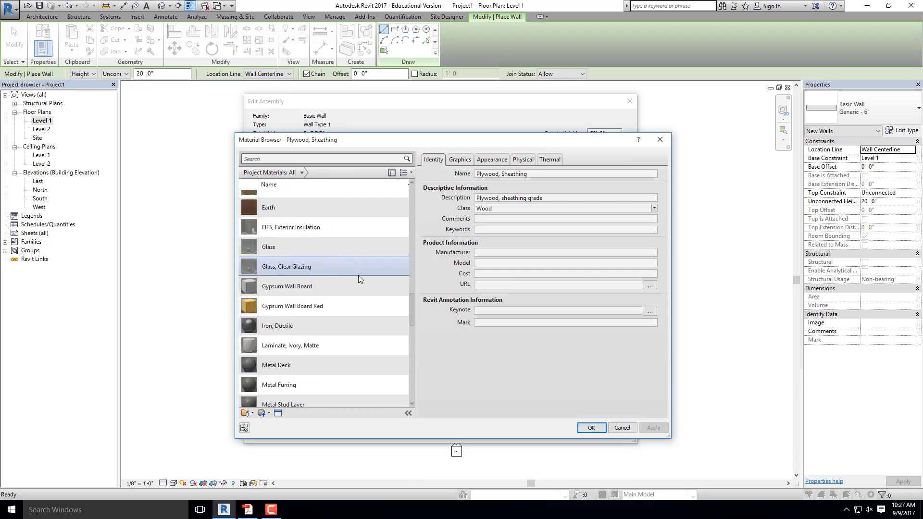
{"action": "scroll", "coordinate": [357, 275], "scroll_direction": "up", "scroll_amount": 8}
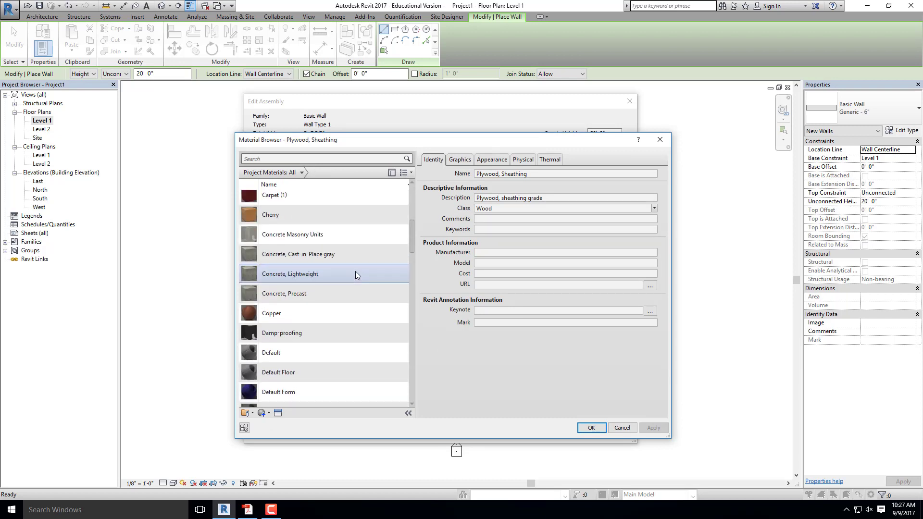
{"action": "scroll", "coordinate": [349, 276], "scroll_direction": "up", "scroll_amount": 4}
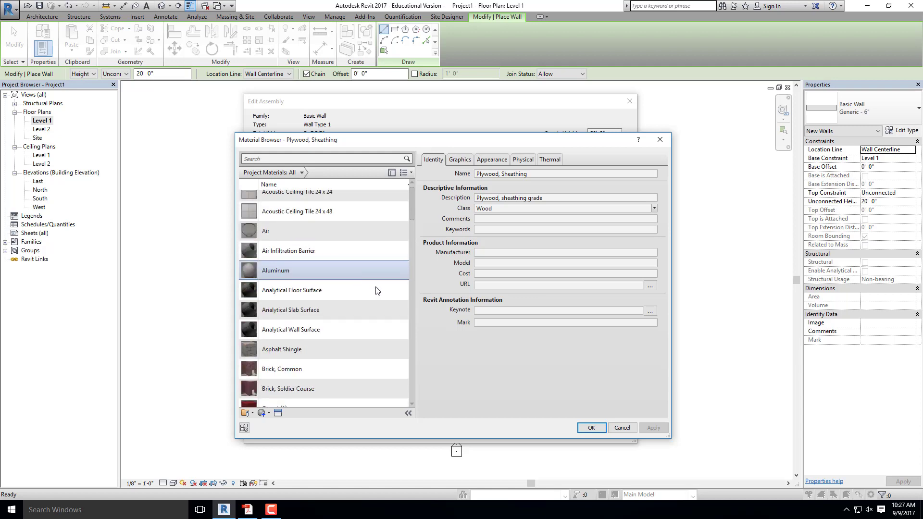
{"action": "left_click", "coordinate": [328, 373]}
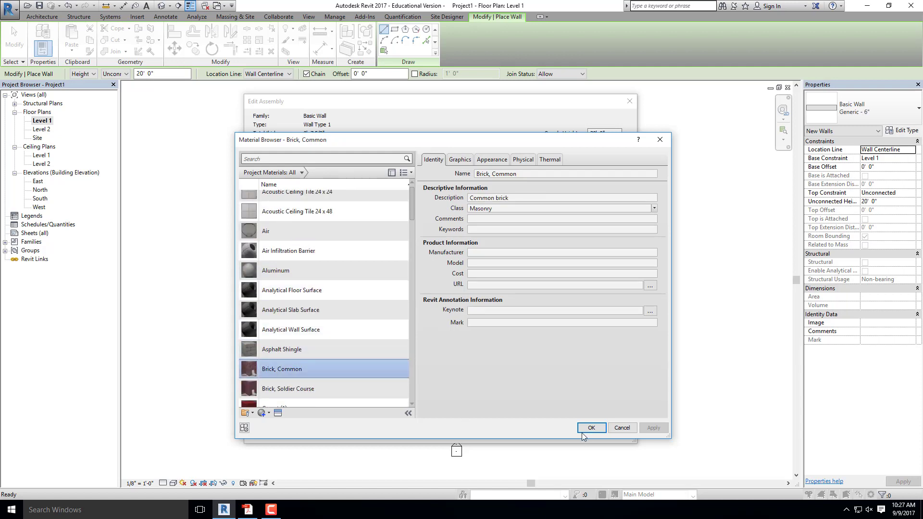
{"action": "left_click", "coordinate": [591, 429]}
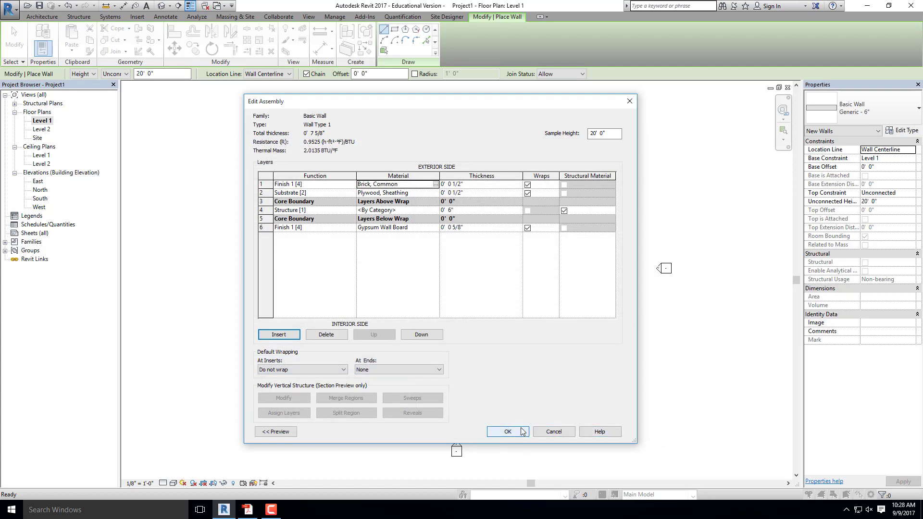
{"action": "left_click", "coordinate": [508, 434]}
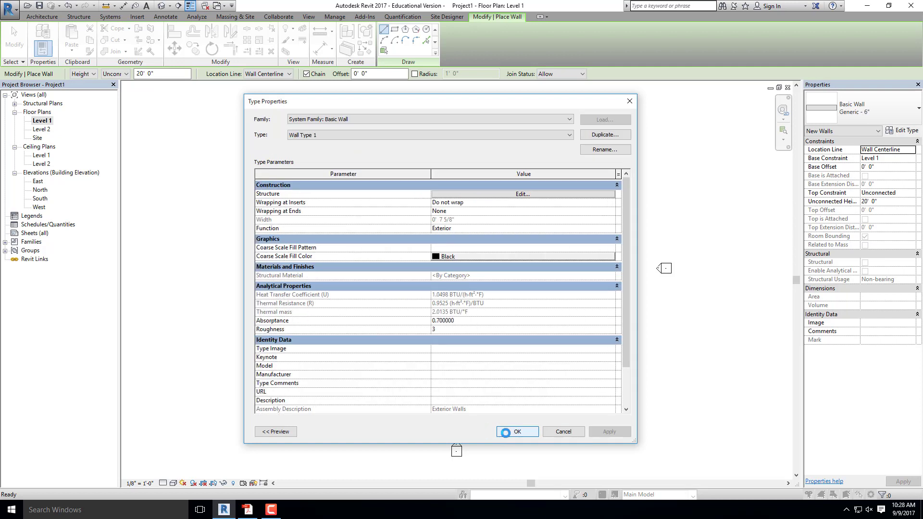
{"action": "left_click", "coordinate": [519, 431]}
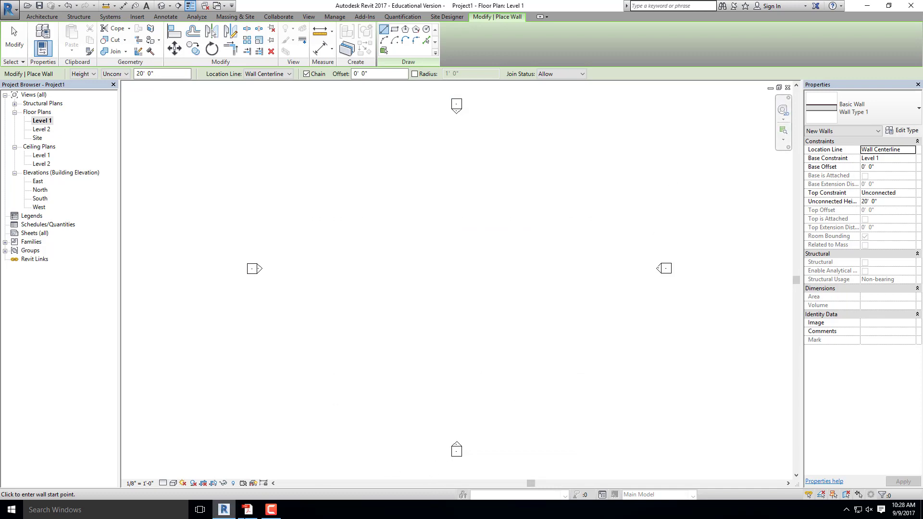
Switch to the Critical Thinking Exercise #3 PDF in Acrobat, read the wall-building requirements, and return to Revit.
{"action": "mouse_move", "coordinate": [248, 513]}
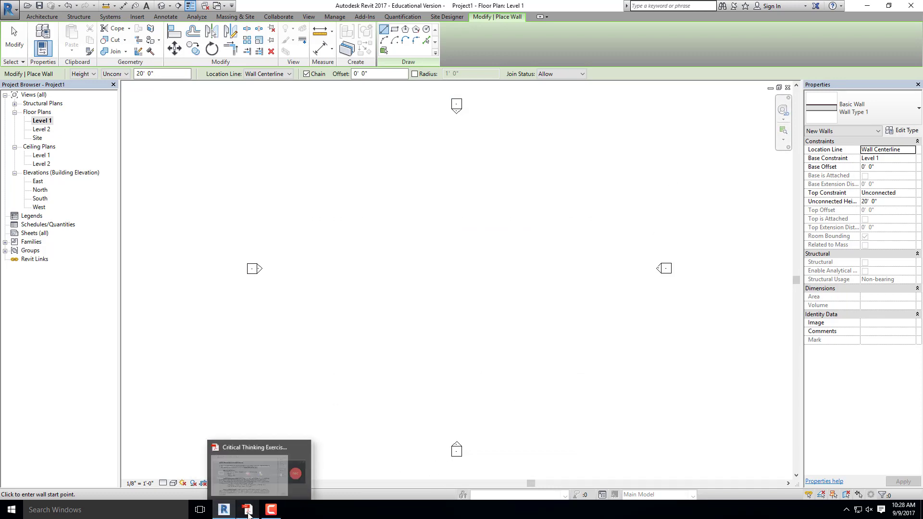
{"action": "left_click", "coordinate": [308, 447]}
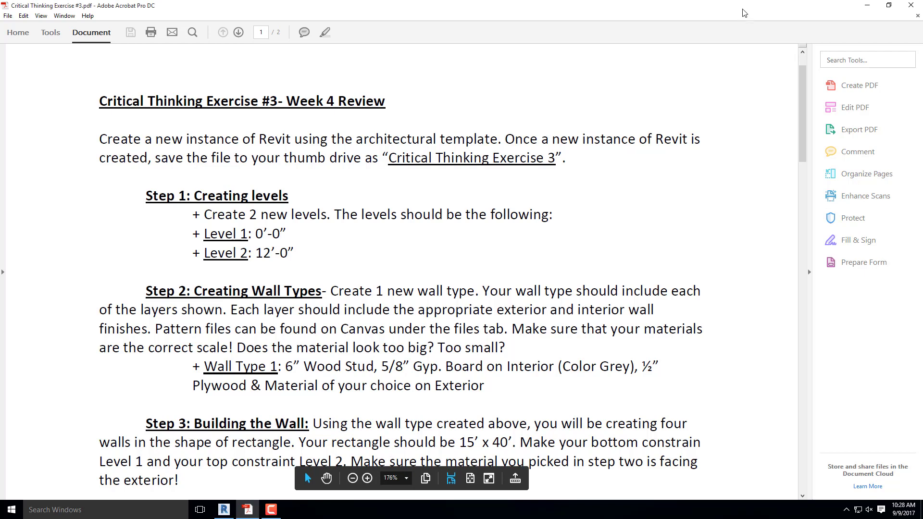
{"action": "left_click", "coordinate": [867, 5]}
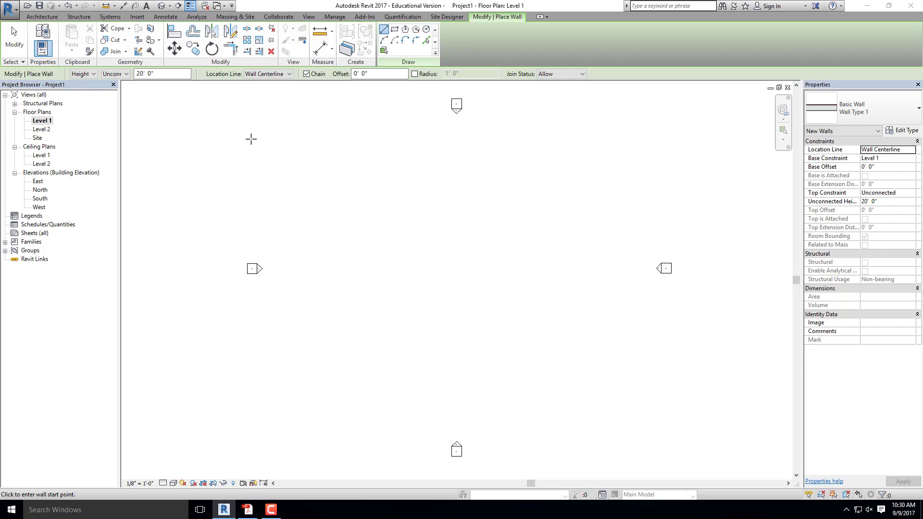
Start the Wall command with Wall Type 1 and set the location line to Finish Face: Exterior.
{"action": "middle_click_drag", "start_coordinate": [264, 166], "coordinate": [244, 145]}
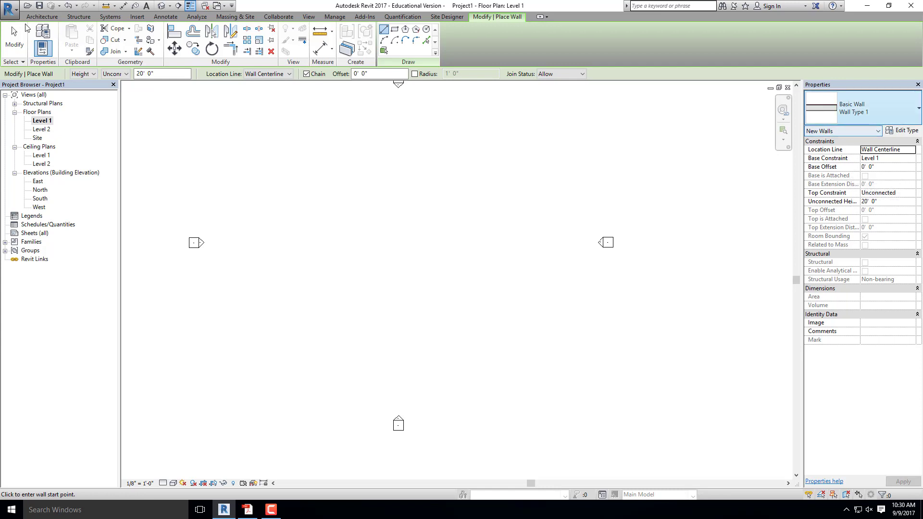
{"action": "left_click", "coordinate": [42, 17]}
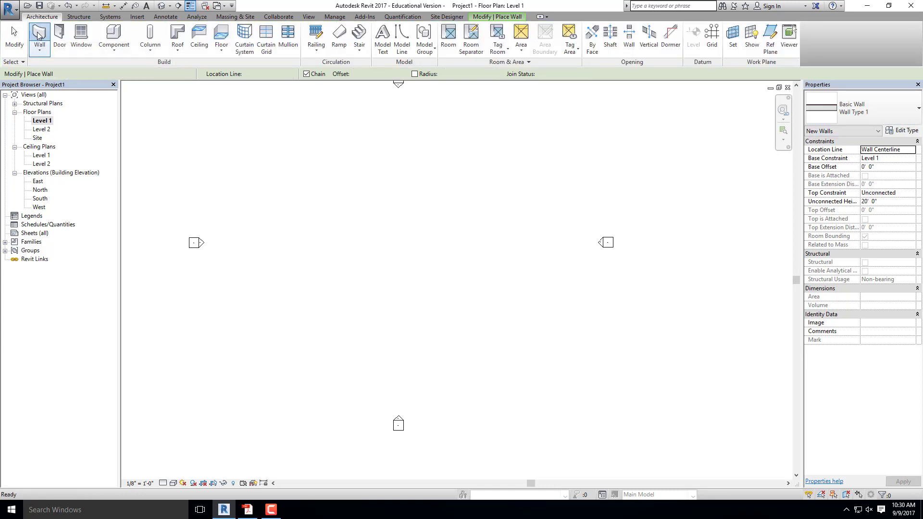
{"action": "left_click", "coordinate": [39, 35]}
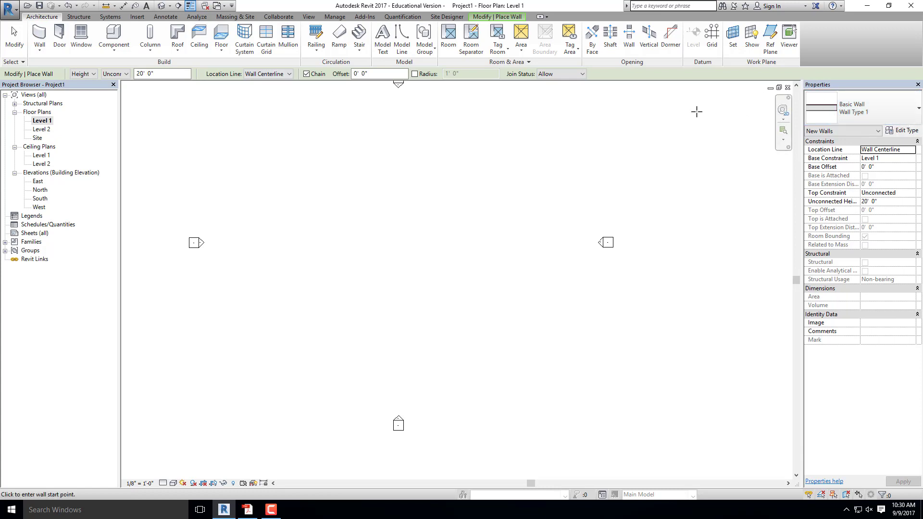
{"action": "left_click", "coordinate": [256, 75]}
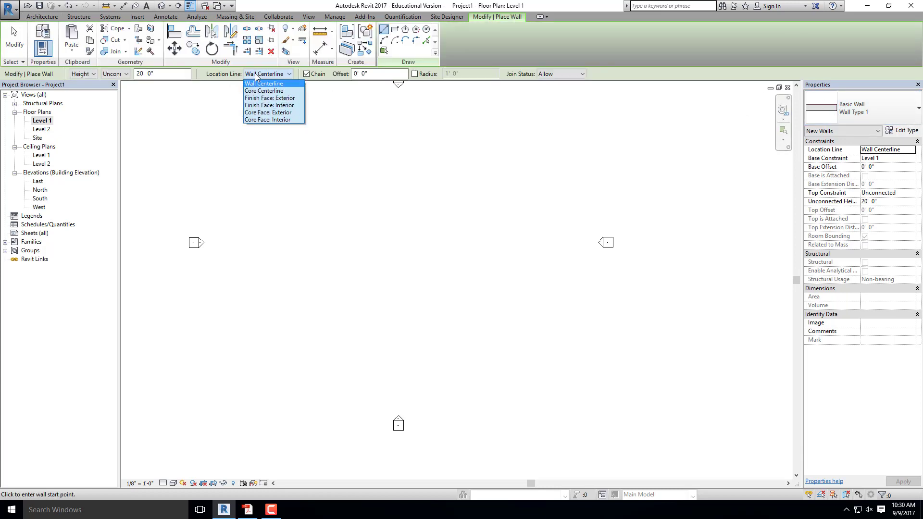
{"action": "left_click", "coordinate": [274, 98]}
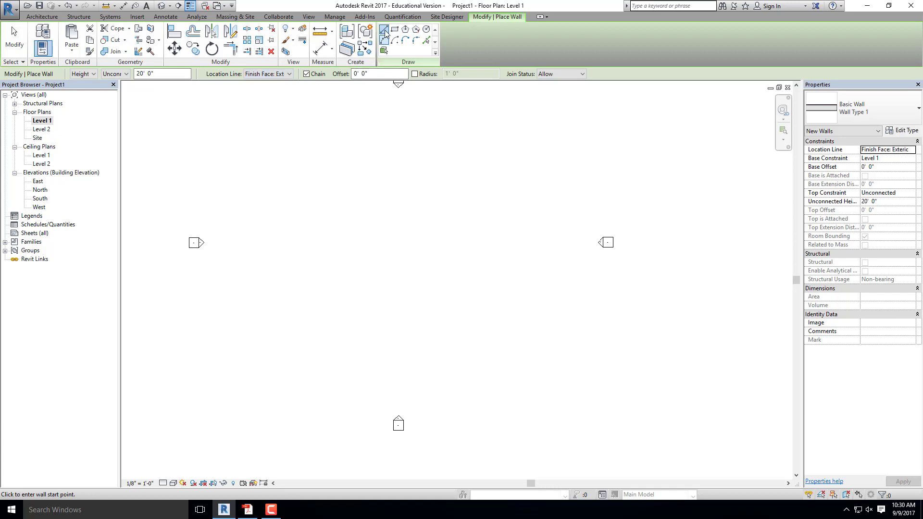
{"action": "left_click", "coordinate": [277, 192]}
{"action": "scroll", "coordinate": [303, 193], "scroll_direction": "up", "scroll_amount": 5}
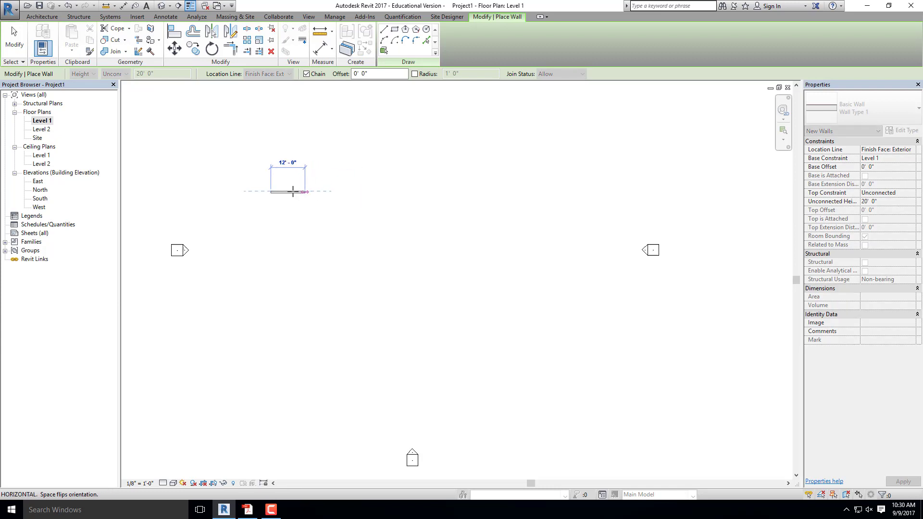
{"action": "key", "text": "Escape"}
{"action": "scroll", "coordinate": [269, 192], "scroll_direction": "down", "scroll_amount": 5}
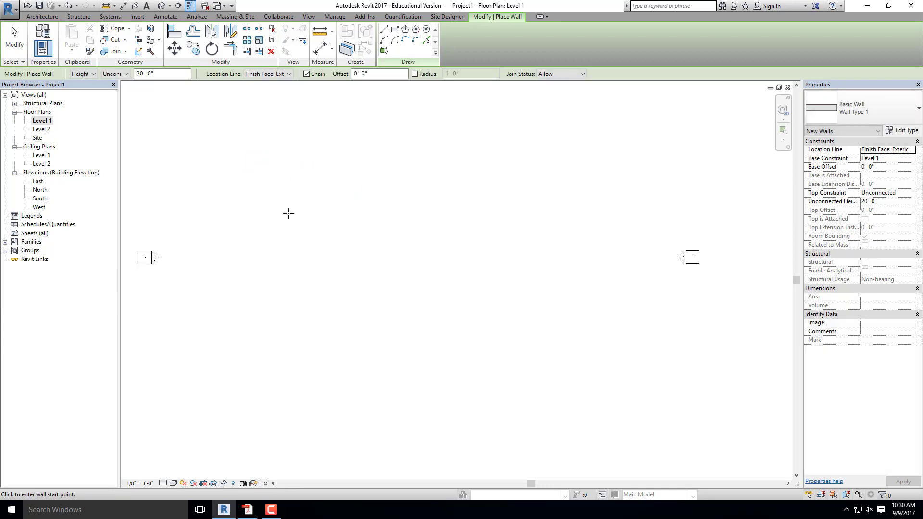
Draw four chained Wall Type 1 walls on Level 1 as a closed rectangle, entering lengths of 40', 15' and 40'.
{"action": "left_click", "coordinate": [343, 197]}
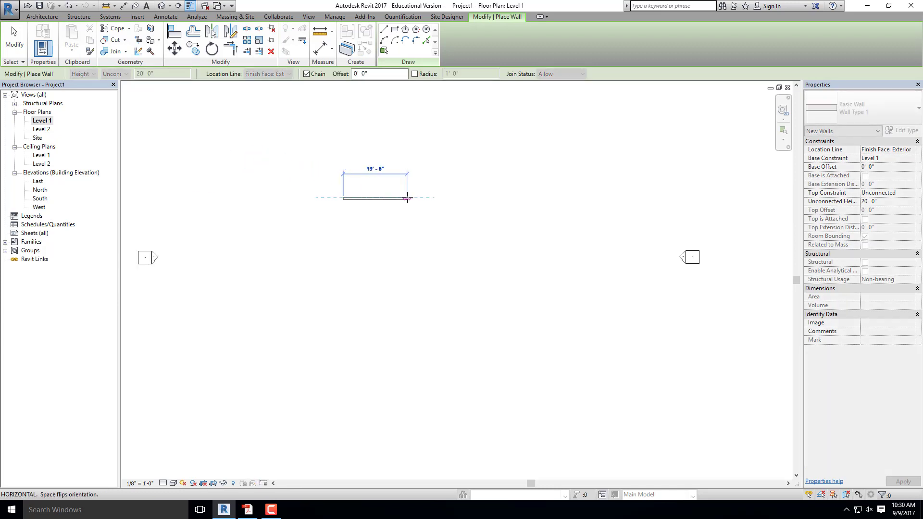
{"action": "type", "text": "40"}
{"action": "key", "text": "Return"}
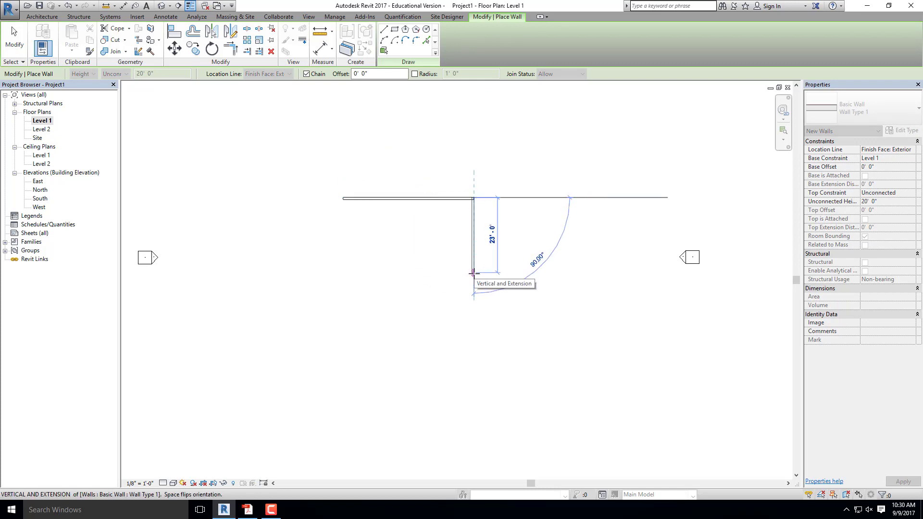
{"action": "type", "text": "15"}
{"action": "key", "text": "Return"}
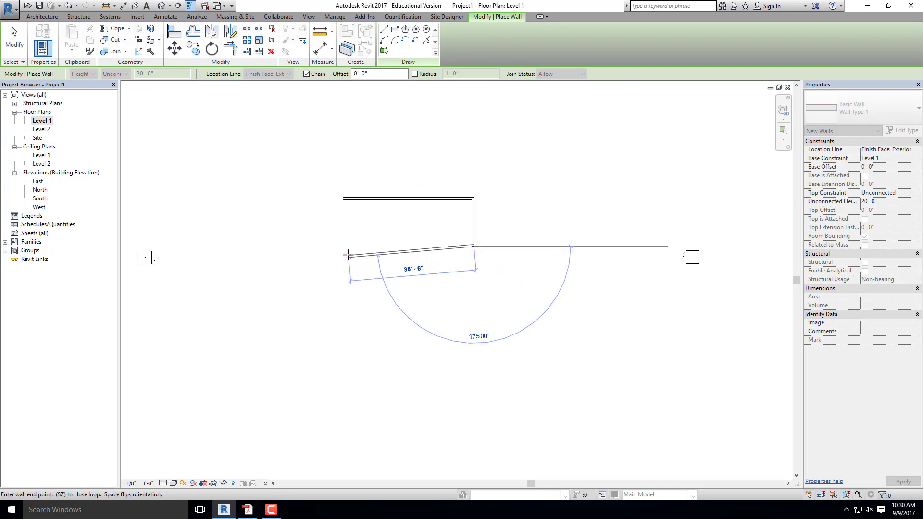
{"action": "type", "text": "40"}
{"action": "key", "text": "Return"}
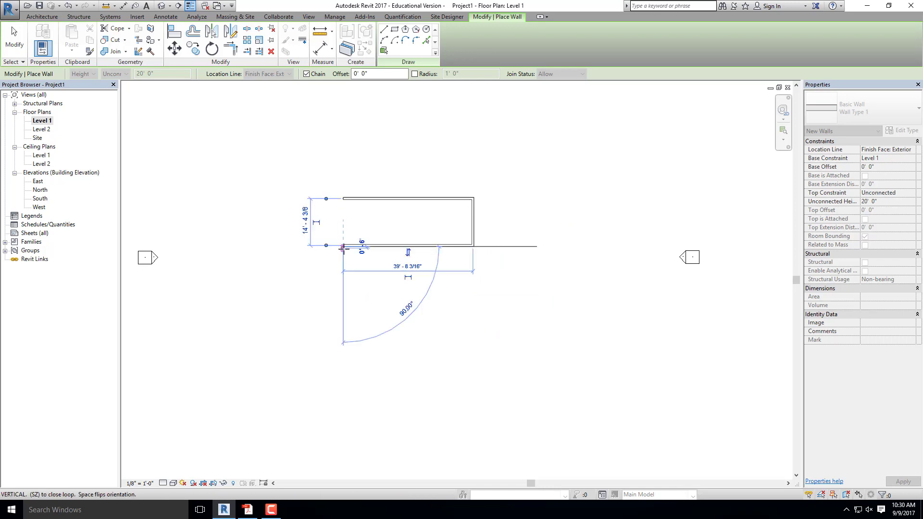
{"action": "left_click", "coordinate": [344, 198]}
{"action": "key", "text": "Escape"}
{"action": "key", "text": "Escape"}
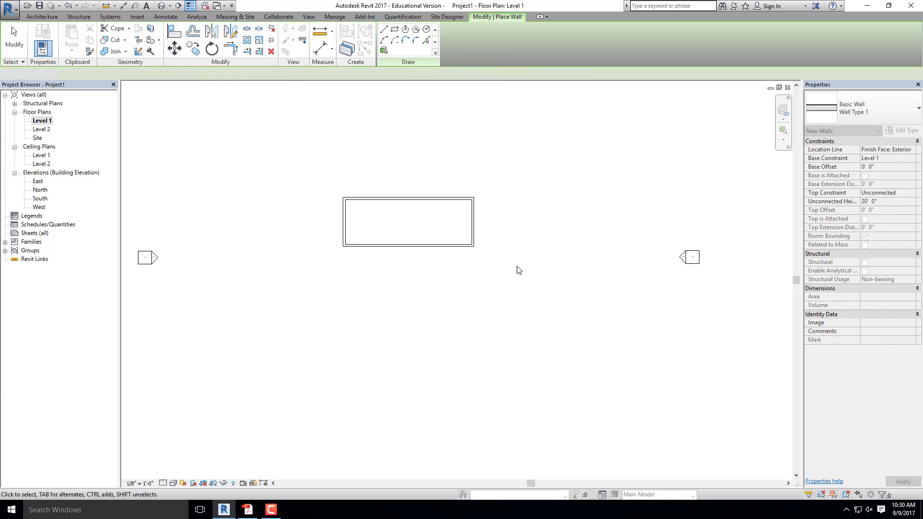
Delete all four walls of the drawn rectangle.
{"action": "scroll", "coordinate": [425, 238], "scroll_direction": "down", "scroll_amount": 1}
{"action": "left_click_drag", "start_coordinate": [485, 263], "coordinate": [298, 153]}
{"action": "key", "text": "Delete"}
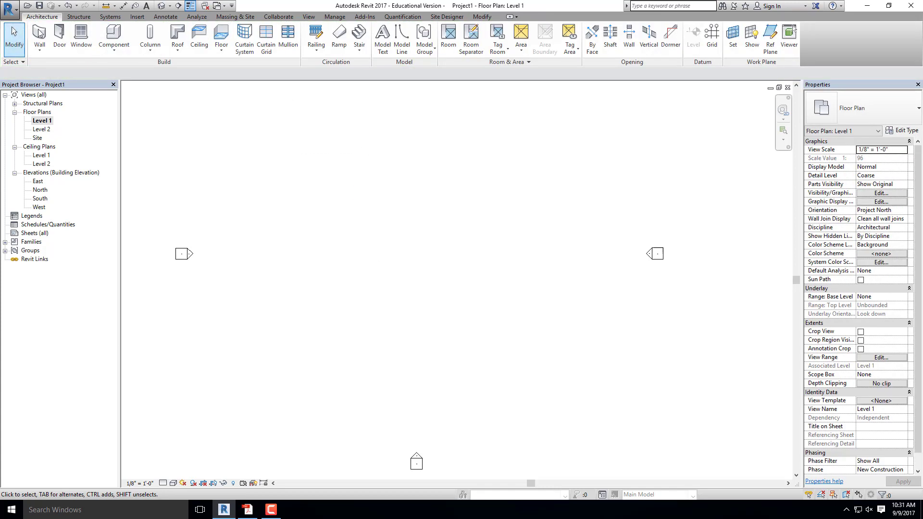
Draw a 40' x 15' rectangle of Wall Type 1 walls on Level 1 using the Rectangle tool.
{"action": "left_click", "coordinate": [39, 35]}
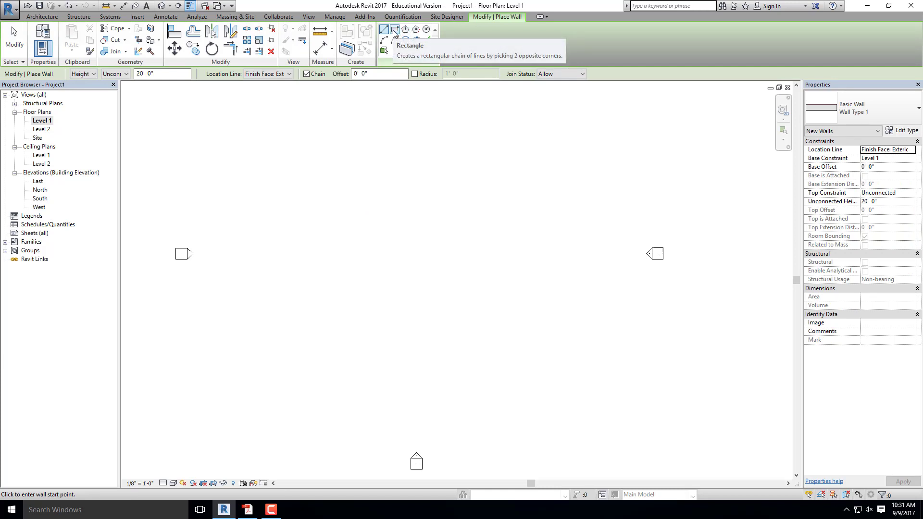
{"action": "left_click", "coordinate": [394, 30]}
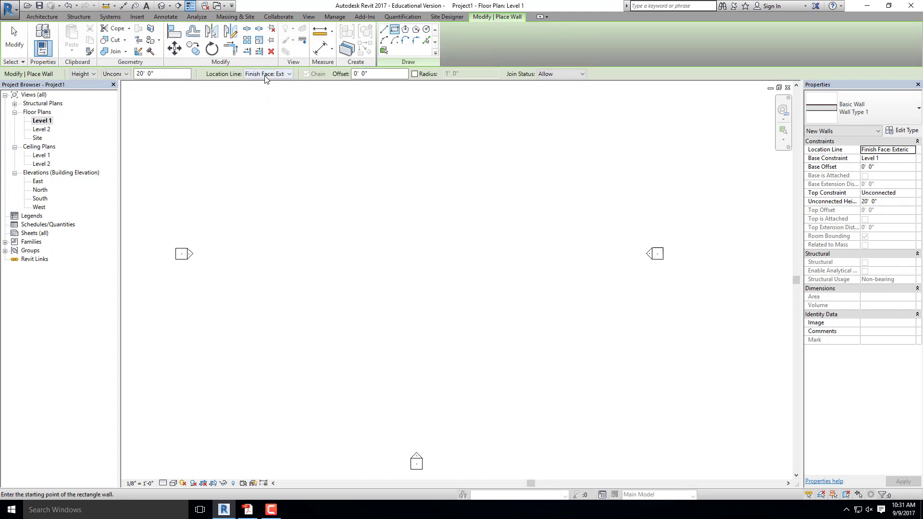
{"action": "left_click", "coordinate": [326, 201]}
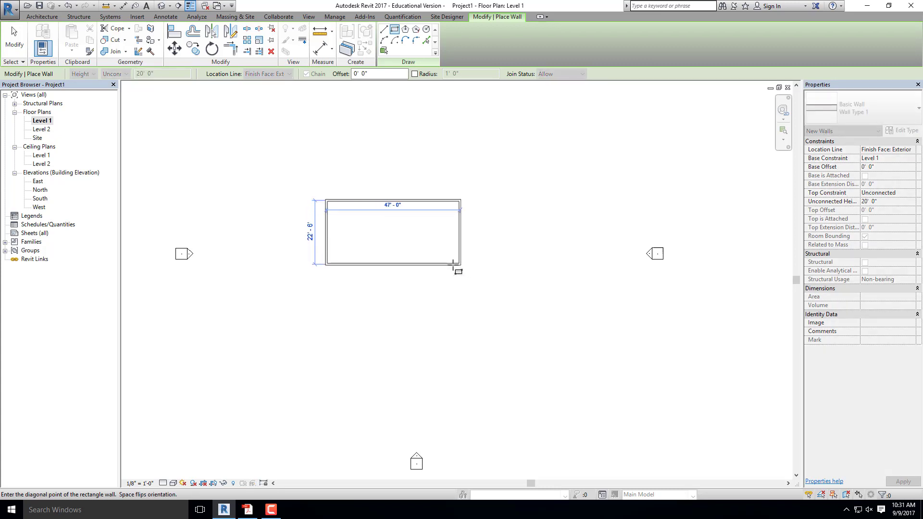
{"action": "scroll", "coordinate": [392, 226], "scroll_direction": "up", "scroll_amount": 3}
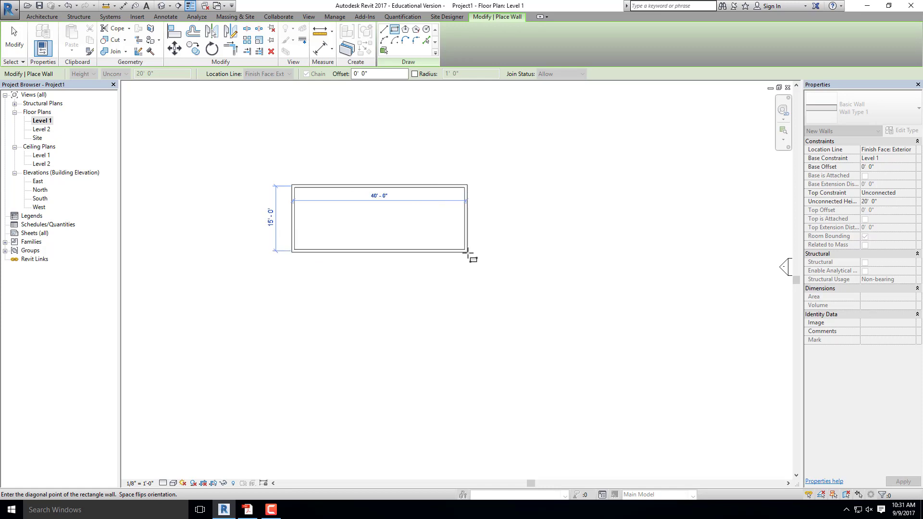
{"action": "left_click", "coordinate": [466, 252]}
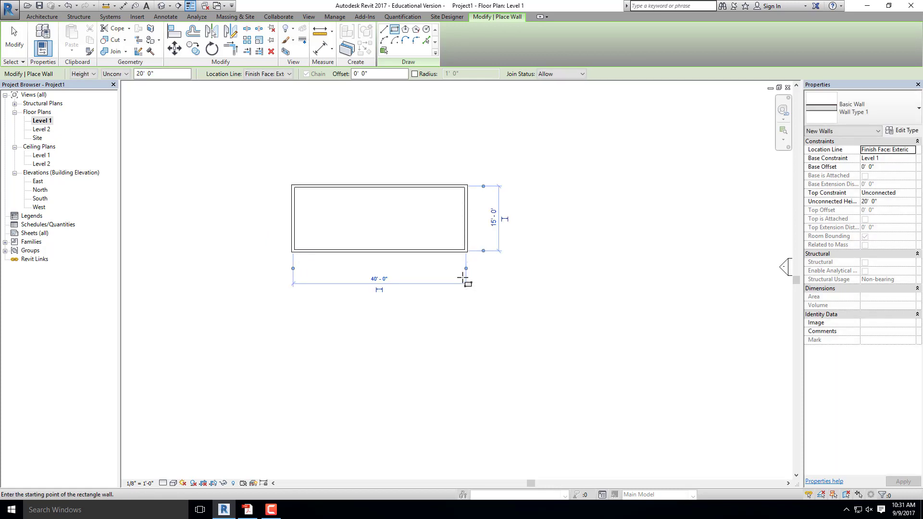
{"action": "scroll", "coordinate": [462, 248], "scroll_direction": "down", "scroll_amount": 3}
{"action": "key", "text": "Escape"}
{"action": "key", "text": "Escape"}
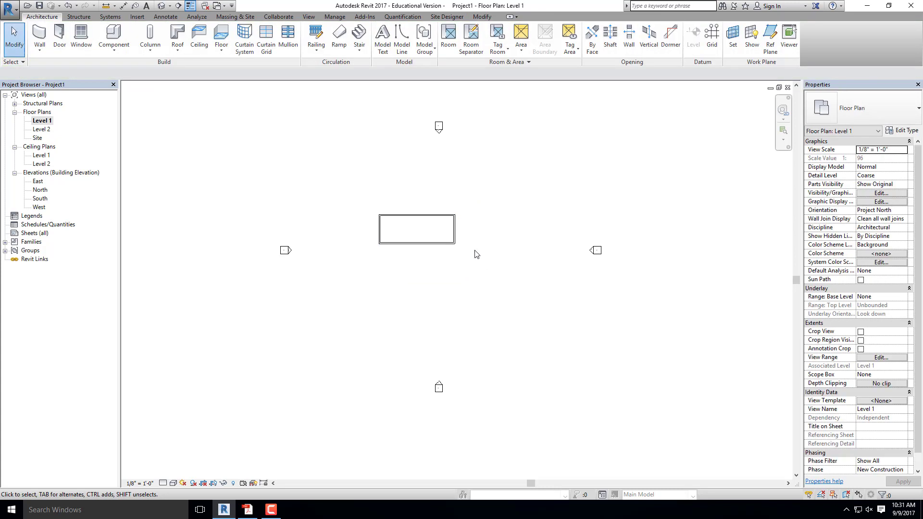
Delete the 40' x 15' rectangle of walls from the Level 1 plan.
{"action": "scroll", "coordinate": [462, 245], "scroll_direction": "up", "scroll_amount": 2}
{"action": "scroll", "coordinate": [451, 240], "scroll_direction": "down", "scroll_amount": 1}
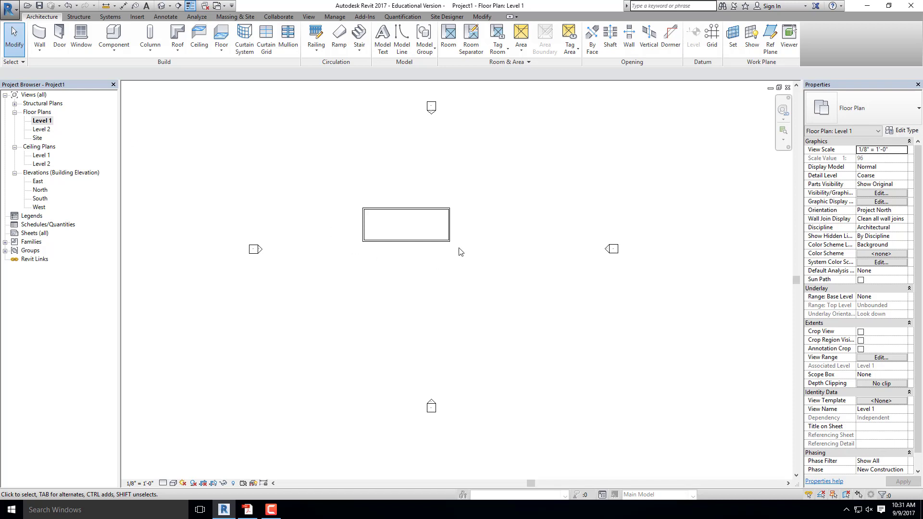
{"action": "left_click_drag", "start_coordinate": [457, 253], "coordinate": [307, 173]}
{"action": "key", "text": "Delete"}
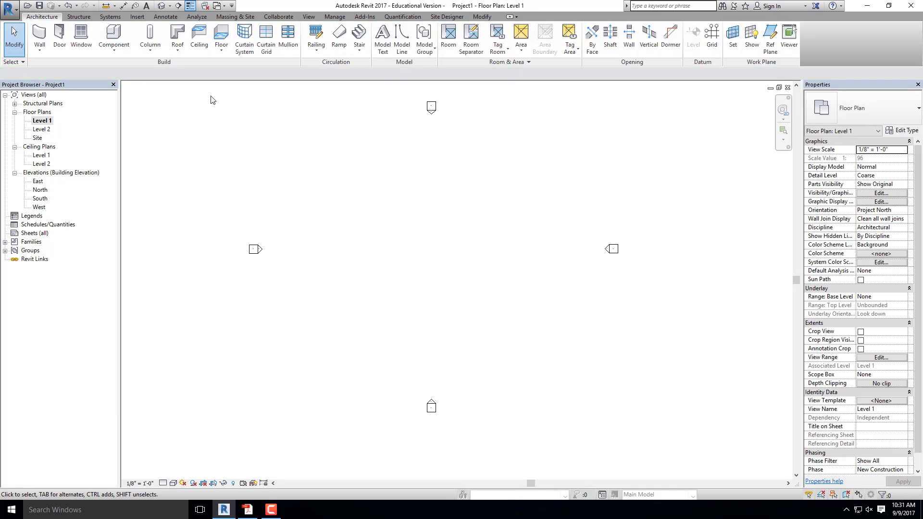
{"action": "left_click", "coordinate": [40, 37]}
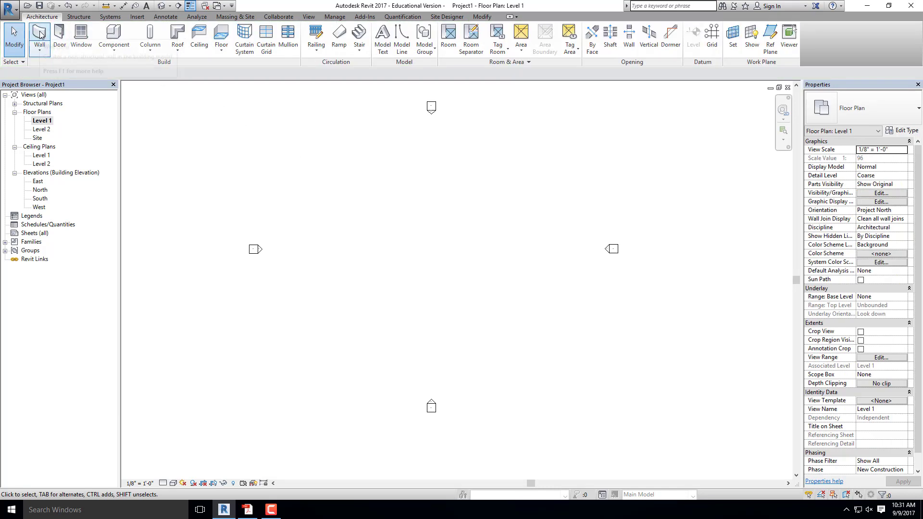
{"action": "left_click", "coordinate": [394, 31]}
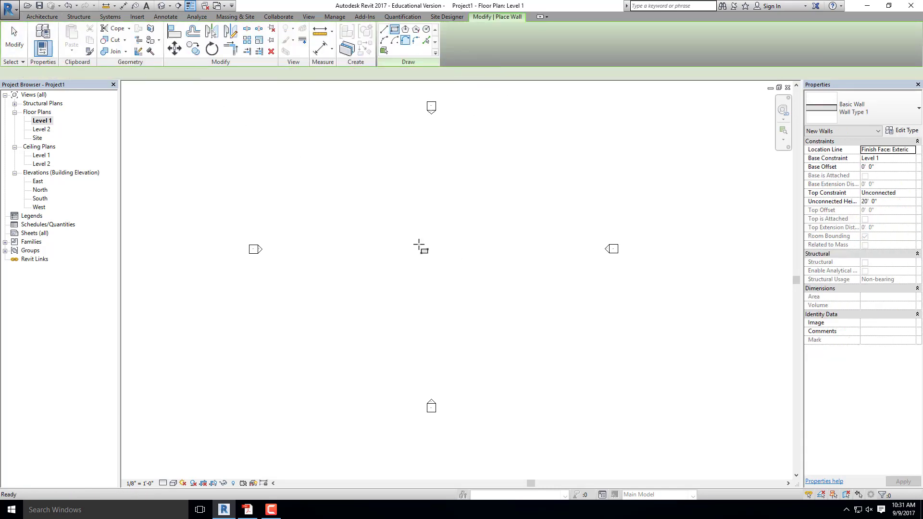
{"action": "left_click", "coordinate": [368, 222]}
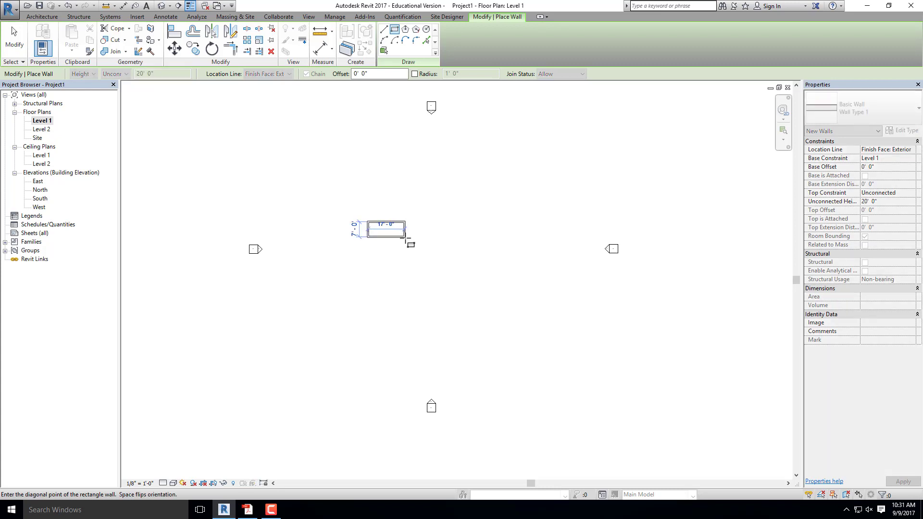
{"action": "left_click", "coordinate": [435, 256]}
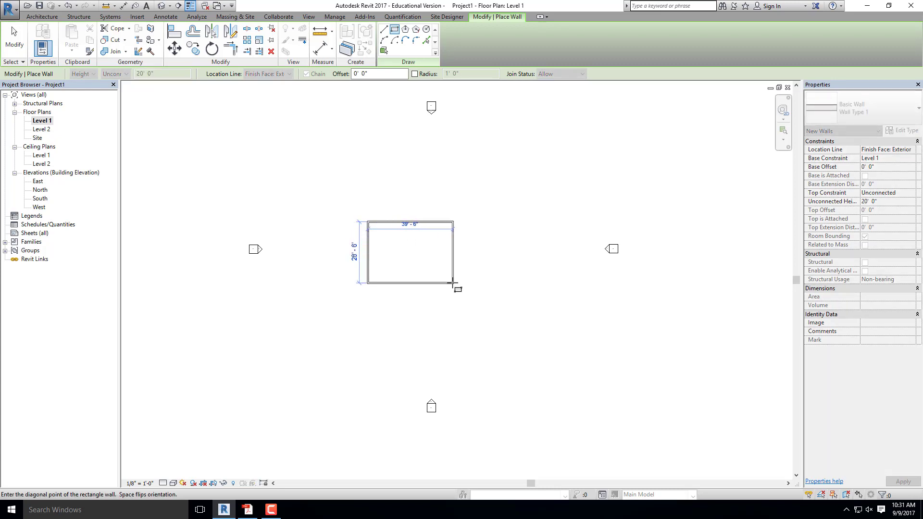
{"action": "key", "text": "Escape"}
{"action": "key", "text": "Escape"}
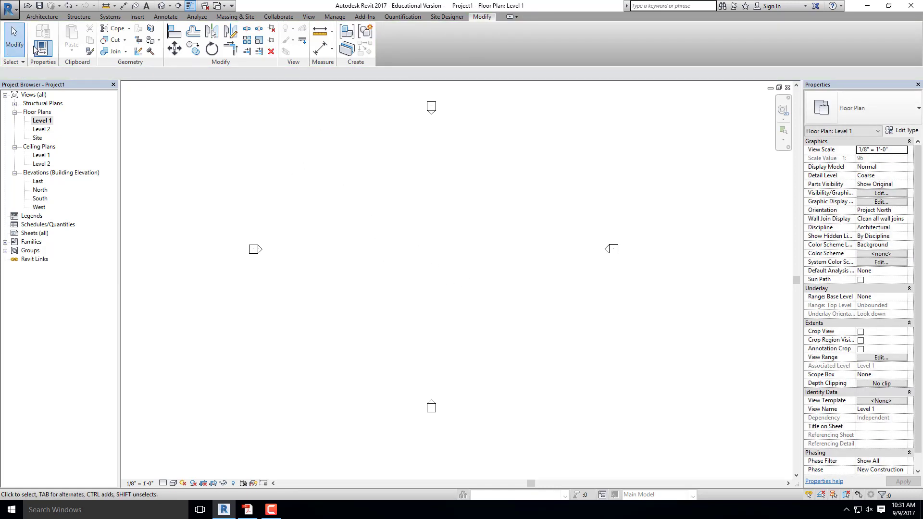
Start a rectangular Wall Type 1 wall and set its top constraint to Up to level: Level 2.
{"action": "left_click", "coordinate": [42, 17]}
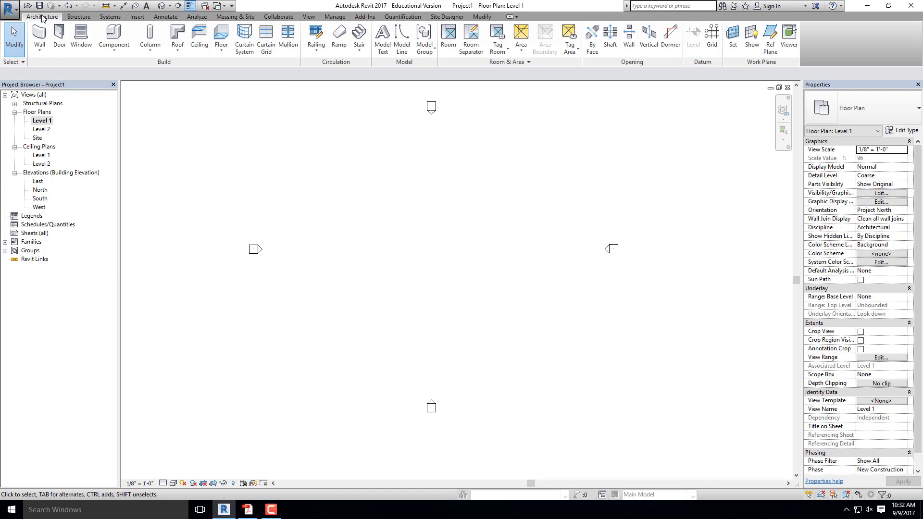
{"action": "left_click", "coordinate": [40, 37]}
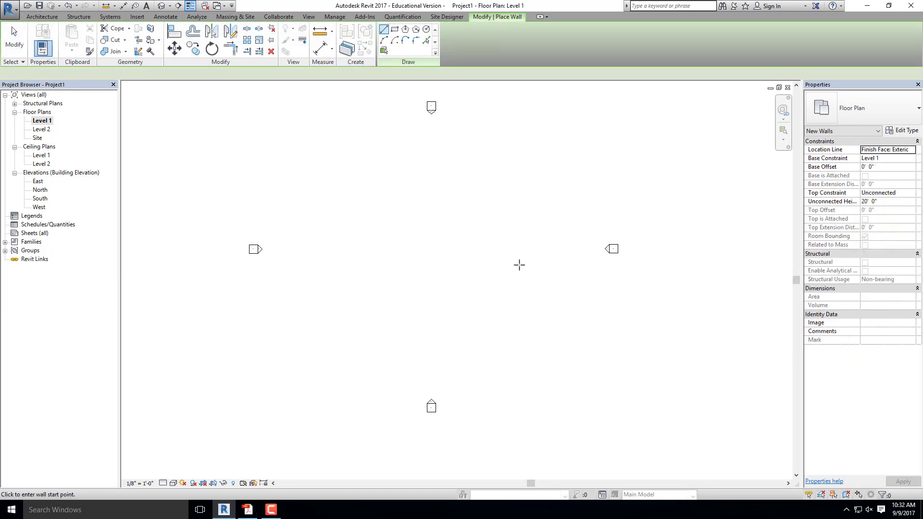
{"action": "left_click", "coordinate": [367, 213]}
{"action": "key", "text": "Escape"}
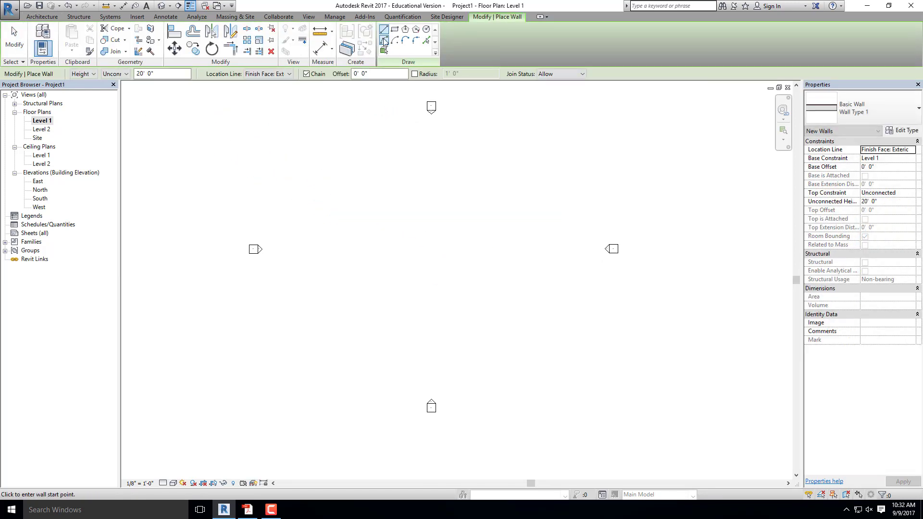
{"action": "left_click", "coordinate": [395, 29]}
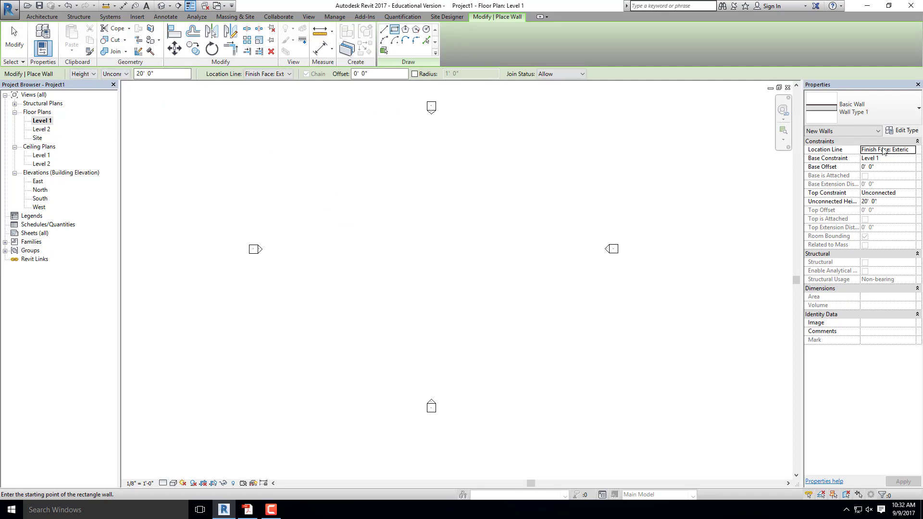
{"action": "left_click", "coordinate": [912, 194]}
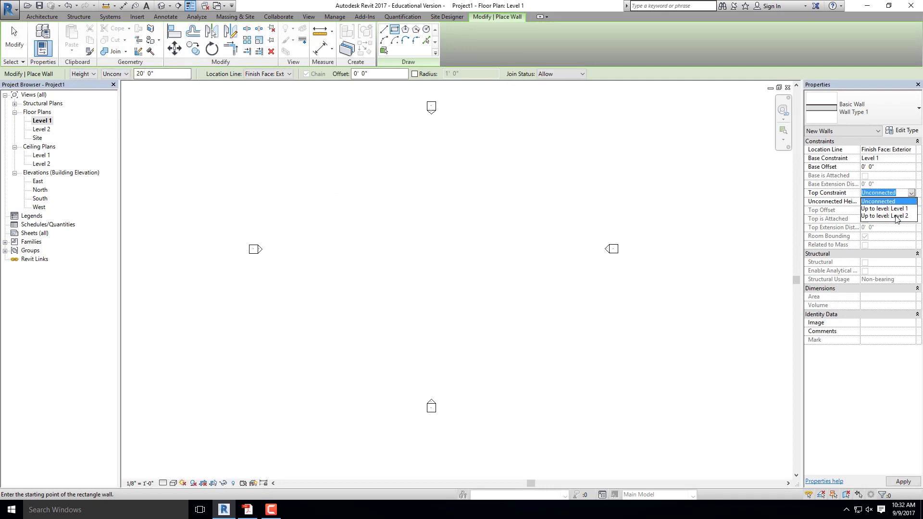
{"action": "left_click", "coordinate": [897, 217]}
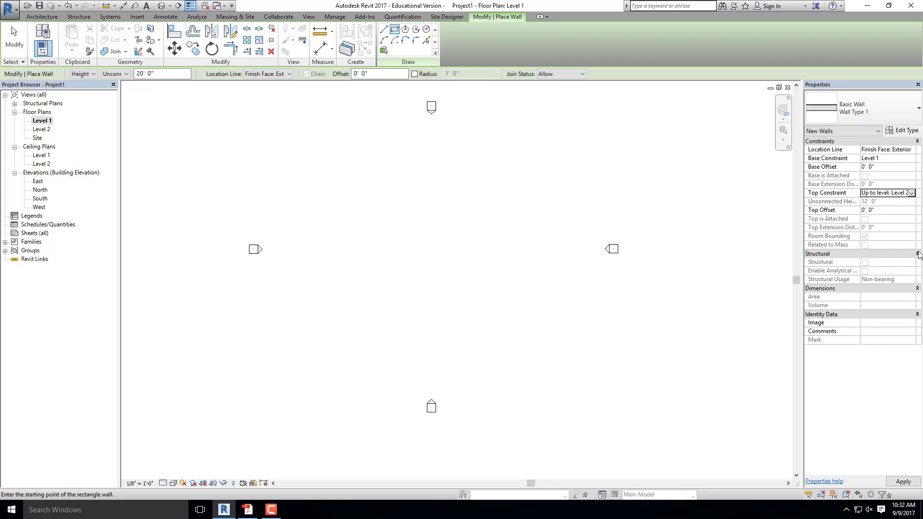
Draw the walls on Level 1 as a 40' x 15' rectangle between the elevation markers and end the Wall command.
{"action": "left_click", "coordinate": [390, 222]}
{"action": "scroll", "coordinate": [461, 261], "scroll_direction": "up", "scroll_amount": 2}
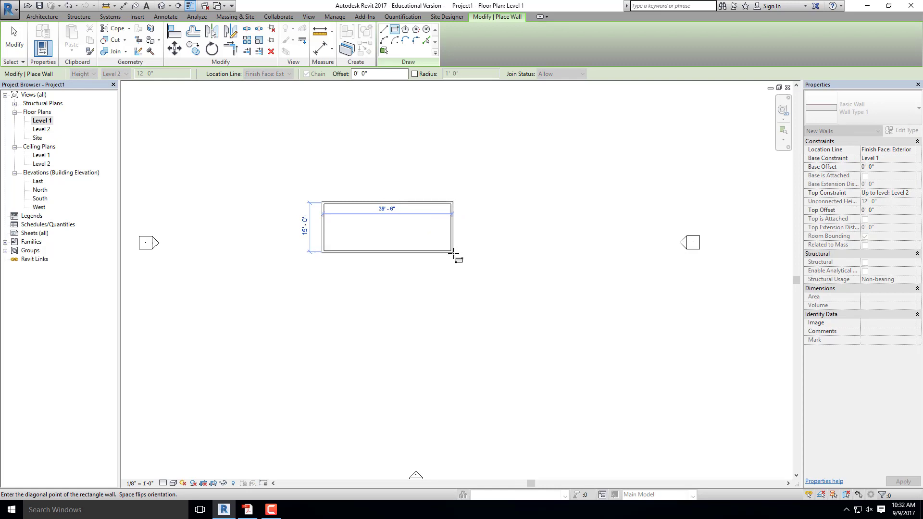
{"action": "left_click", "coordinate": [455, 252]}
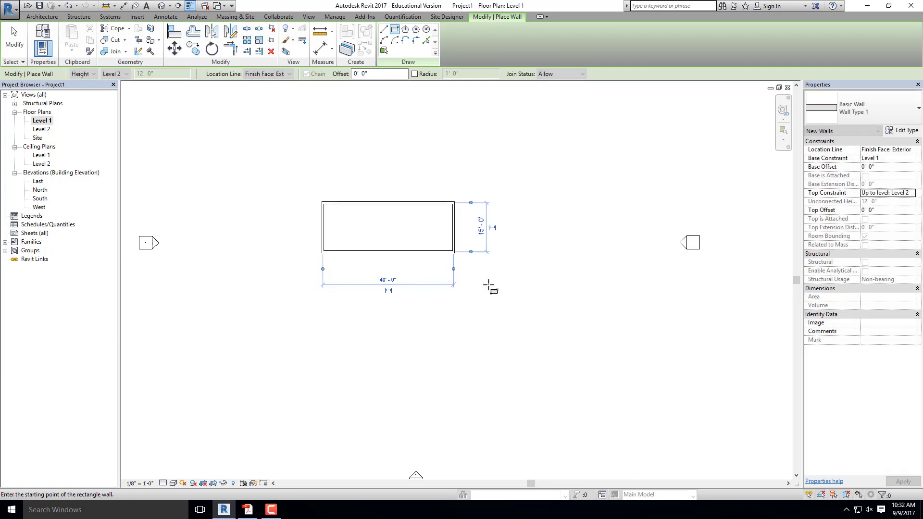
{"action": "scroll", "coordinate": [488, 283], "scroll_direction": "down", "scroll_amount": 3}
{"action": "key", "text": "Escape"}
{"action": "key", "text": "Escape"}
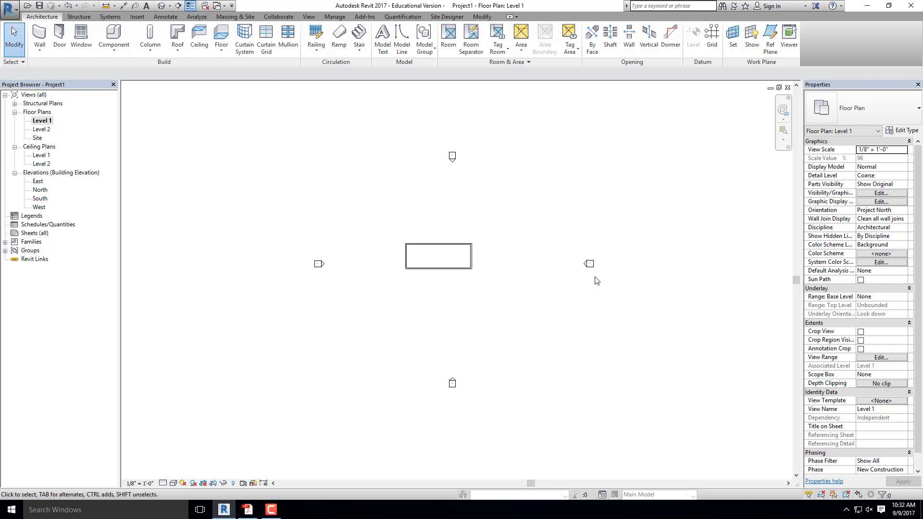
{"action": "left_click", "coordinate": [452, 160]}
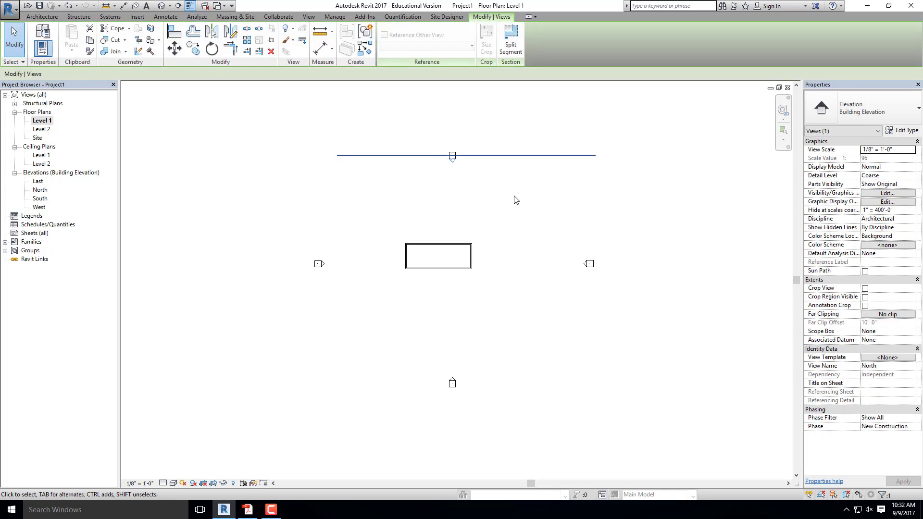
{"action": "left_click", "coordinate": [511, 200]}
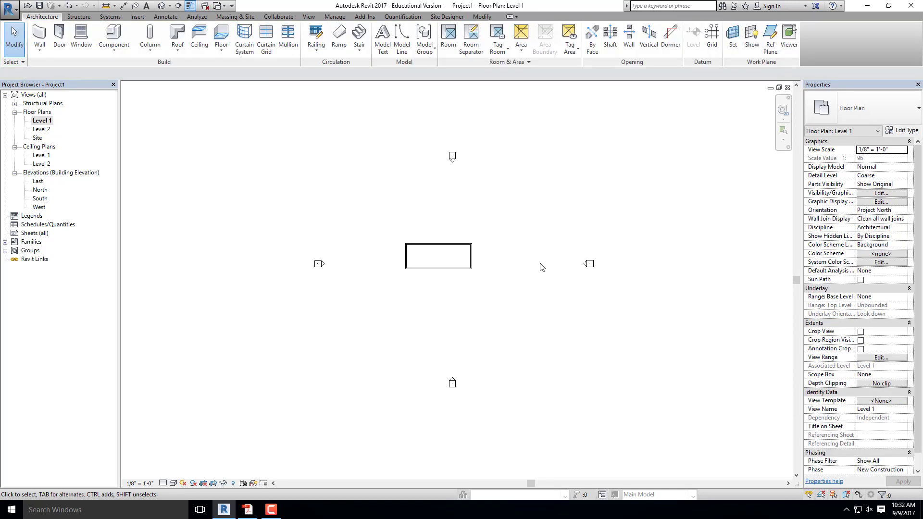
{"action": "scroll", "coordinate": [539, 267], "scroll_direction": "down", "scroll_amount": 3}
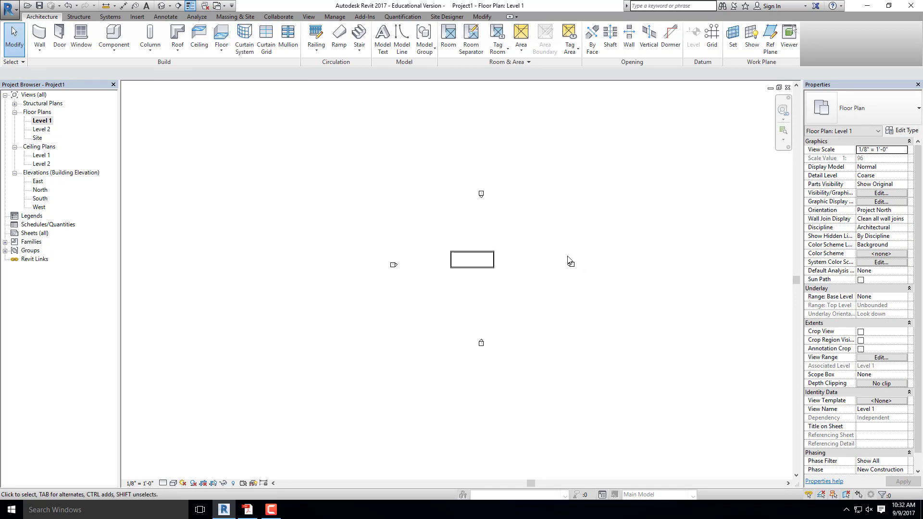
{"action": "scroll", "coordinate": [498, 249], "scroll_direction": "up", "scroll_amount": 2}
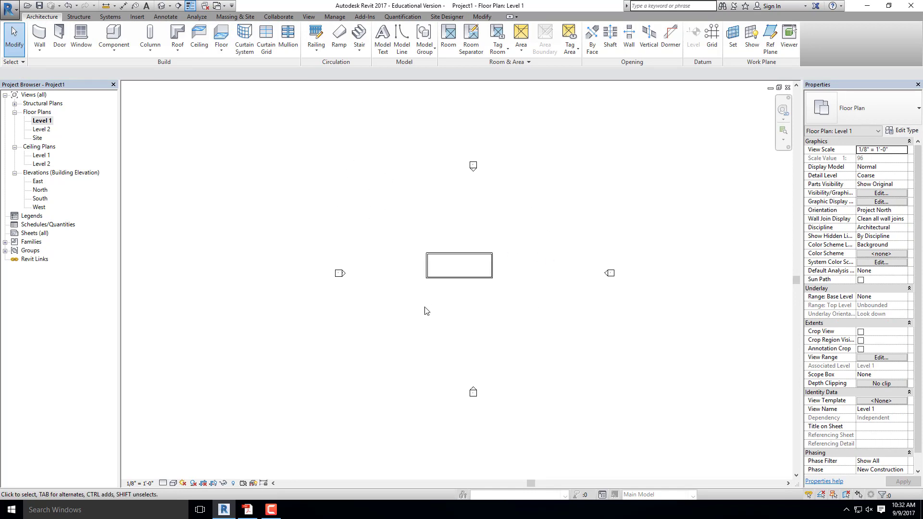
Switch to the Critical Thinking Exercise #3 PDF in Acrobat and read the Step 4 bimobject.com instructions and download list.
{"action": "left_click", "coordinate": [247, 510]}
{"action": "scroll", "coordinate": [343, 238], "scroll_direction": "down", "scroll_amount": 3}
{"action": "scroll", "coordinate": [343, 239], "scroll_direction": "down", "scroll_amount": 4}
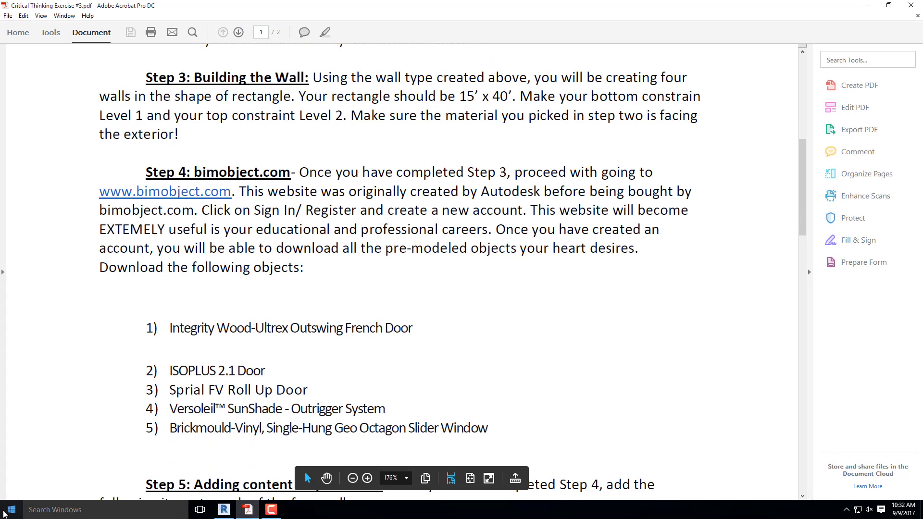
Open Google Chrome and go to bimobject.com.
{"action": "left_click", "coordinate": [12, 509]}
{"action": "left_click", "coordinate": [61, 287]}
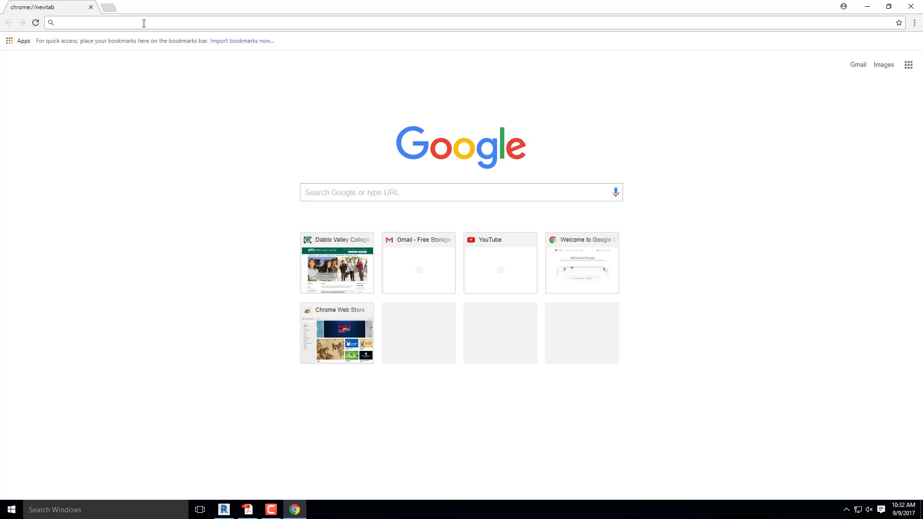
{"action": "type", "text": "bimob"}
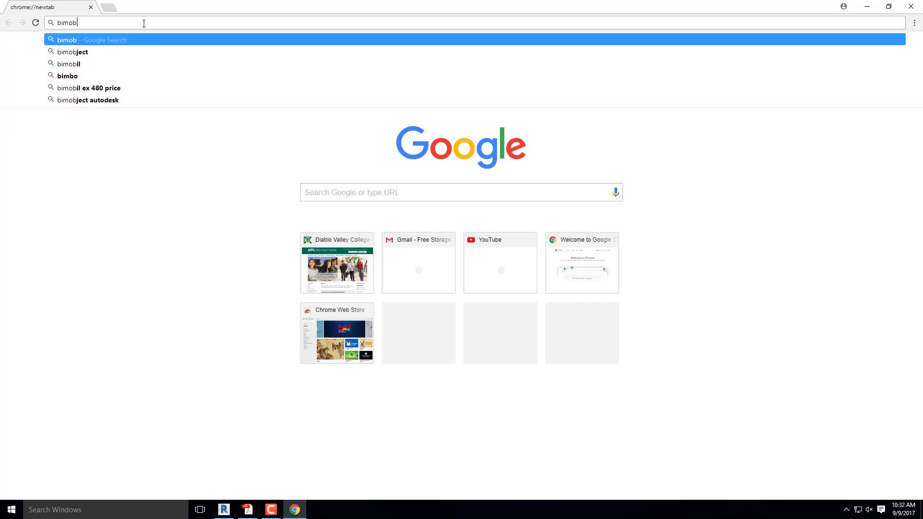
{"action": "type", "text": "ject.com"}
{"action": "key", "text": "Return"}
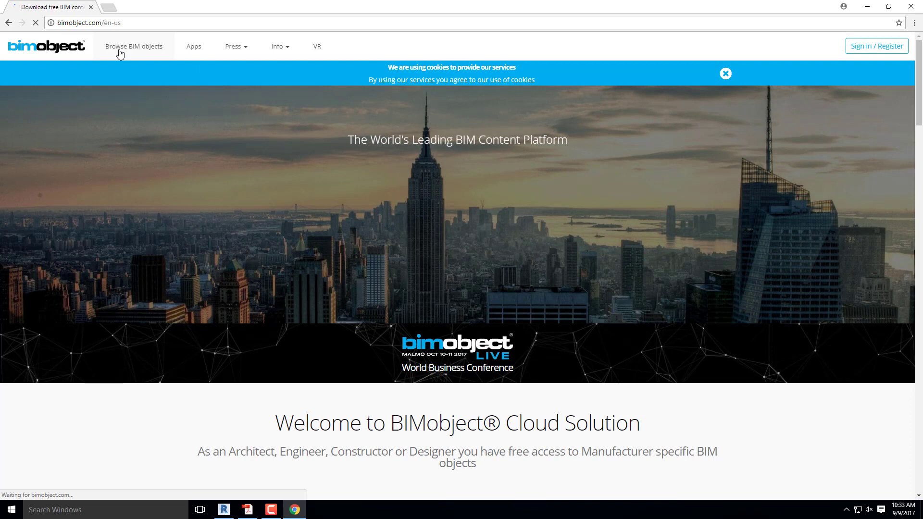
Browse the BIM objects, open the Sfera 54 Wall-Hung WC product, examine its available download formats, and close the downloads list.
{"action": "left_click", "coordinate": [119, 48]}
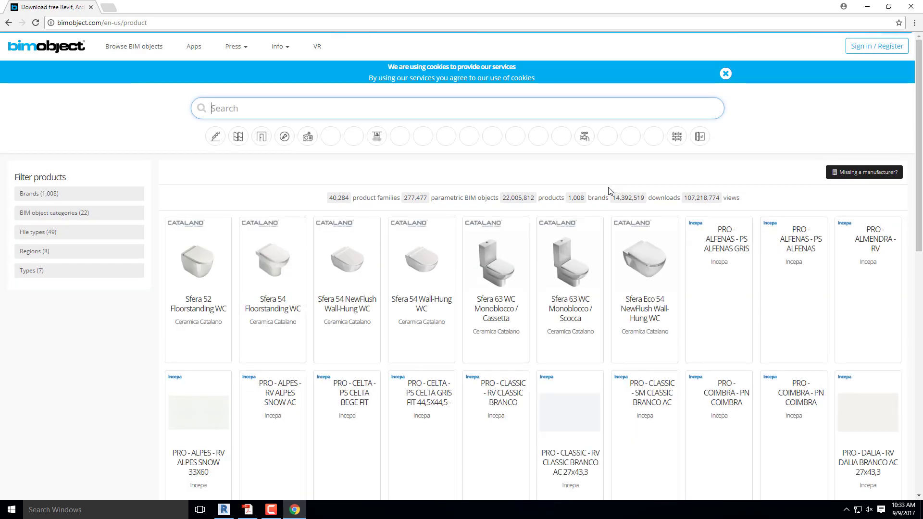
{"action": "left_click", "coordinate": [650, 270]}
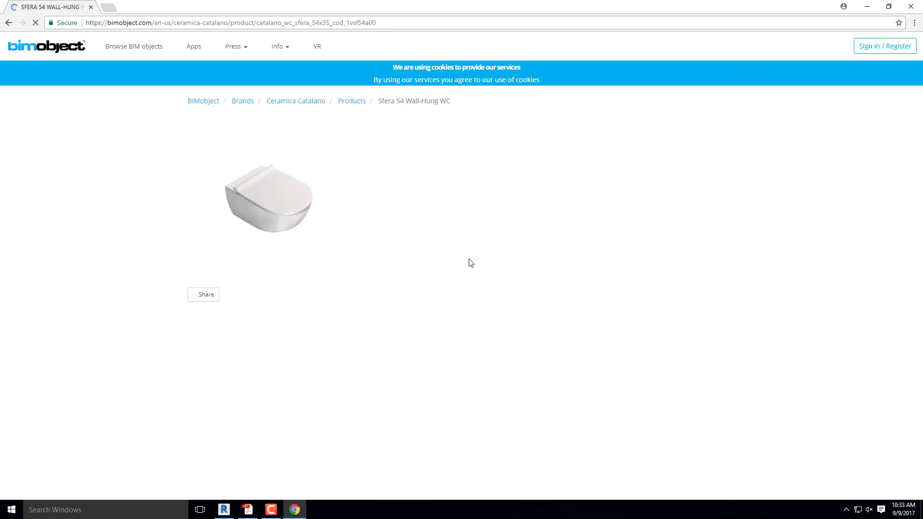
{"action": "left_click", "coordinate": [440, 285]}
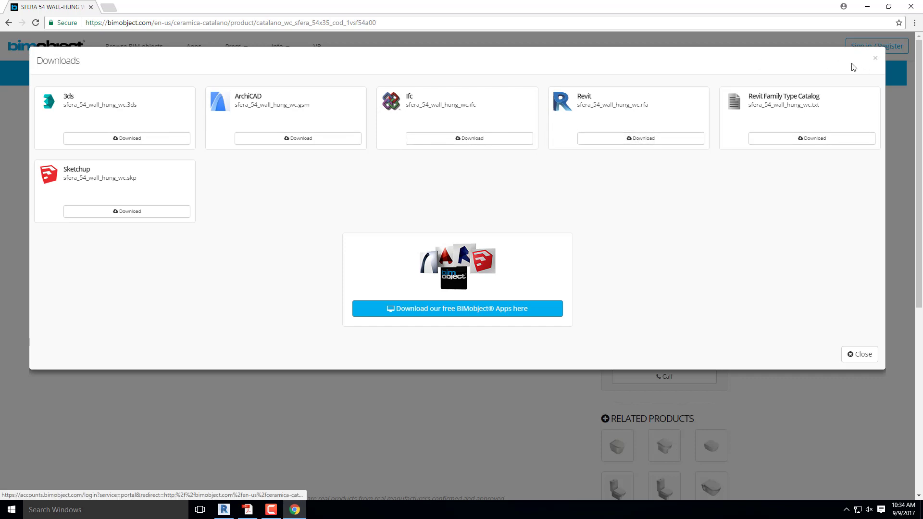
{"action": "left_click", "coordinate": [876, 59]}
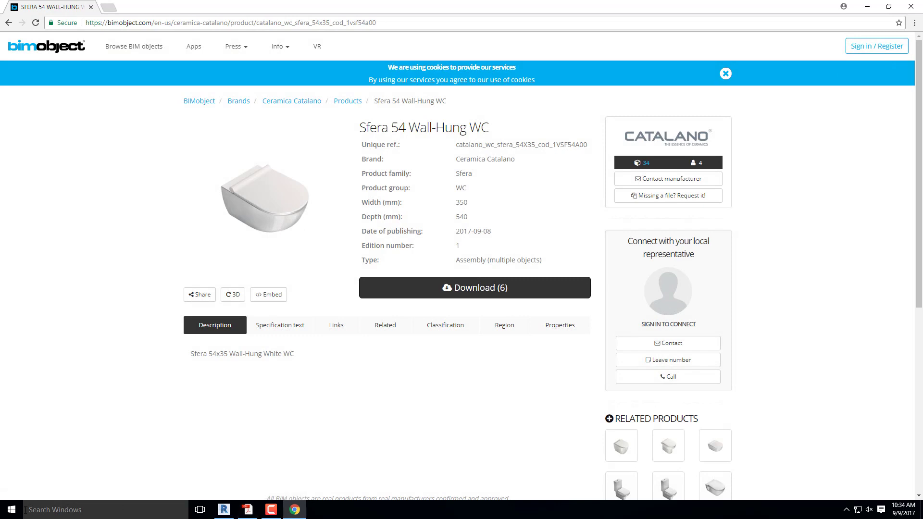
Switch to File Explorer, open Door-Entry-Integrity-Outswing_French_Door_XX-Wood_Ultrex from ARCHI 127- REVIT- FALL 2017\WEEK 4\Products in Revit, and upgrade it to Revit 2017.
{"action": "left_click", "coordinate": [11, 512]}
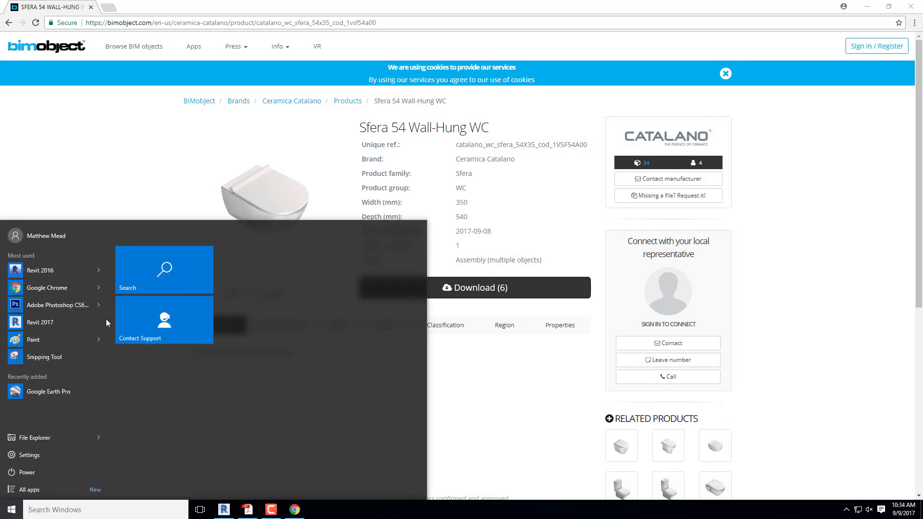
{"action": "left_click", "coordinate": [41, 443]}
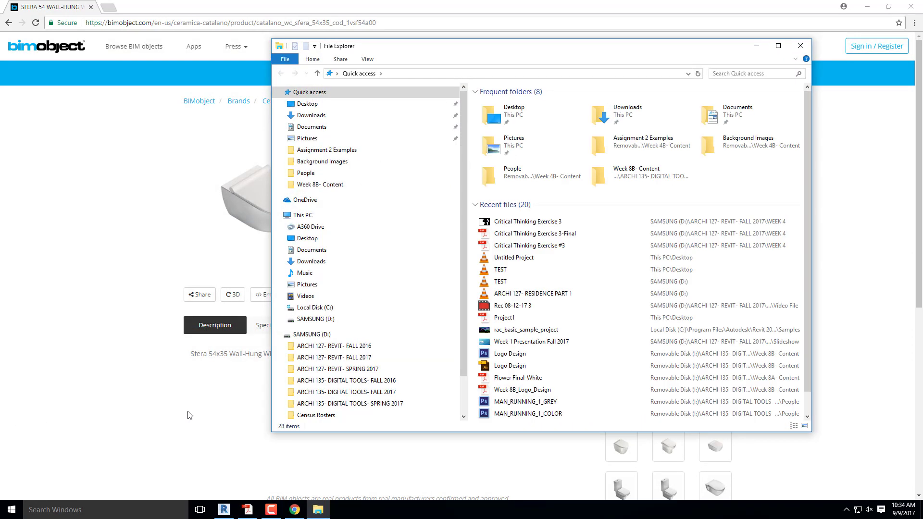
{"action": "left_click", "coordinate": [334, 357]}
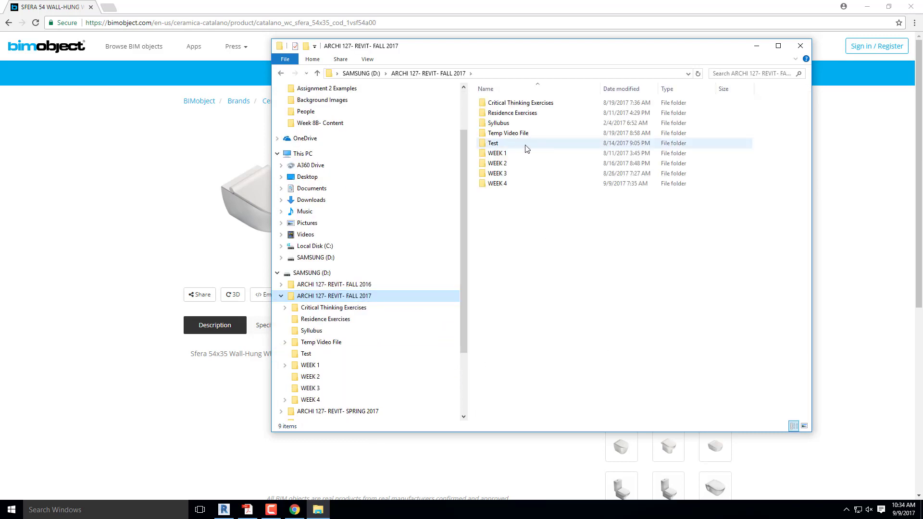
{"action": "double_click", "coordinate": [510, 184]}
{"action": "left_click", "coordinate": [519, 104]}
{"action": "double_click", "coordinate": [519, 105]}
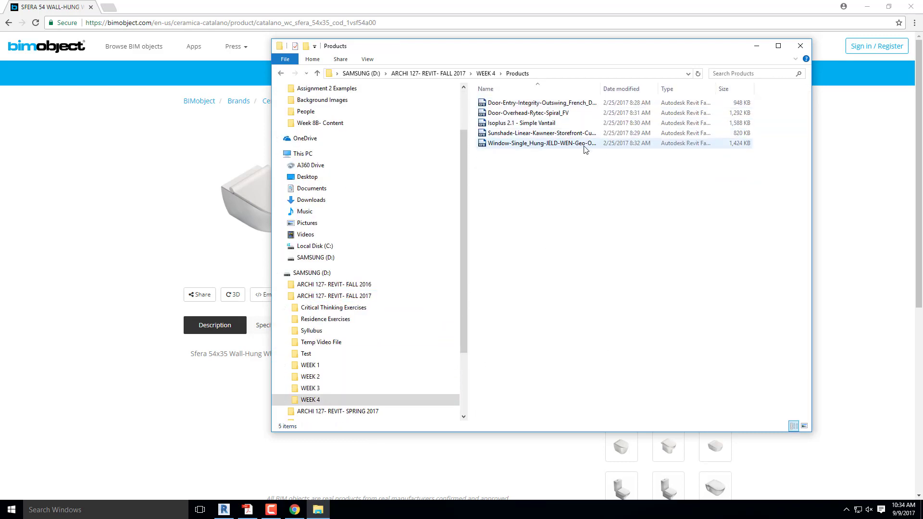
{"action": "double_click", "coordinate": [532, 103]}
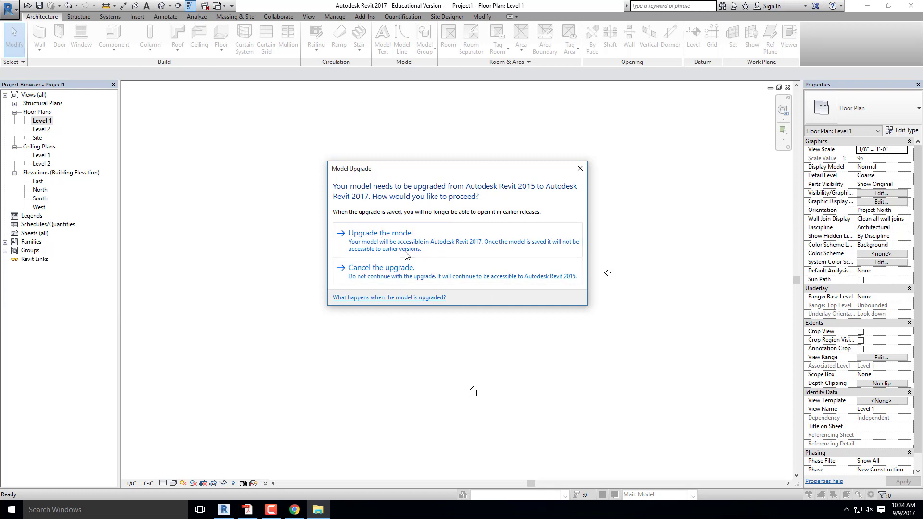
{"action": "left_click", "coordinate": [387, 240]}
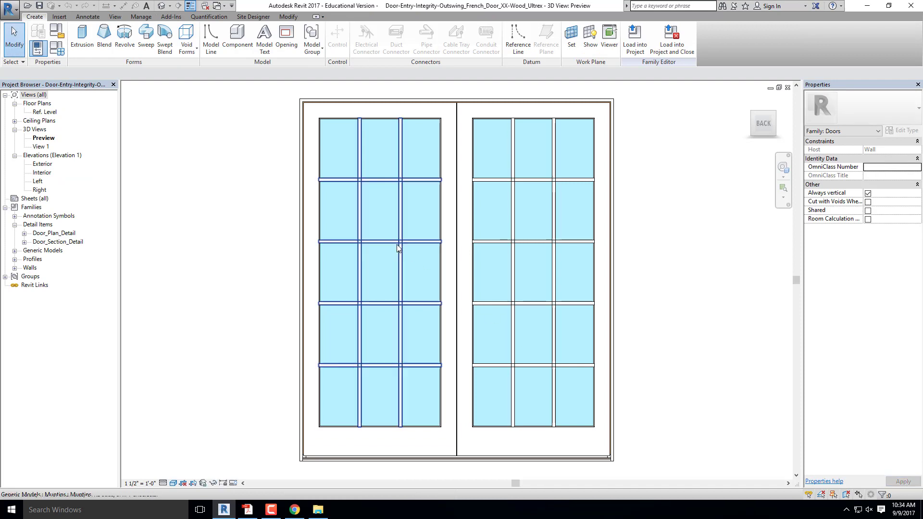
Examine the French door family's frame, panels and muntins in 3D from an angled view.
{"action": "scroll", "coordinate": [394, 242], "scroll_direction": "down", "scroll_amount": 3}
{"action": "middle_click_drag", "start_coordinate": [434, 217], "coordinate": [512, 310], "text": "shift"}
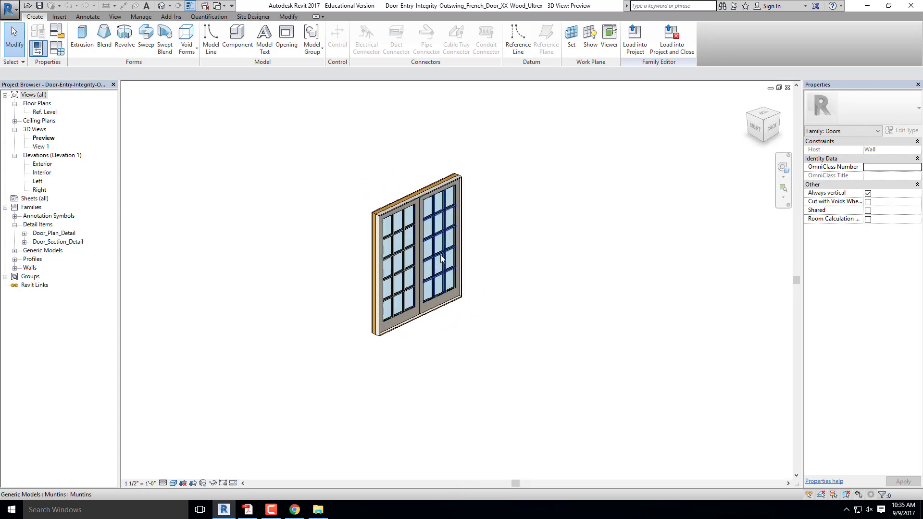
{"action": "mouse_move", "coordinate": [519, 295]}
{"action": "middle_mouse_down", "text": "shift"}
{"action": "mouse_move", "coordinate": [464, 274]}
{"action": "mouse_move", "coordinate": [520, 283]}
{"action": "middle_mouse_up", "text": "shift"}
{"action": "scroll", "coordinate": [452, 239], "scroll_direction": "up", "scroll_amount": 1}
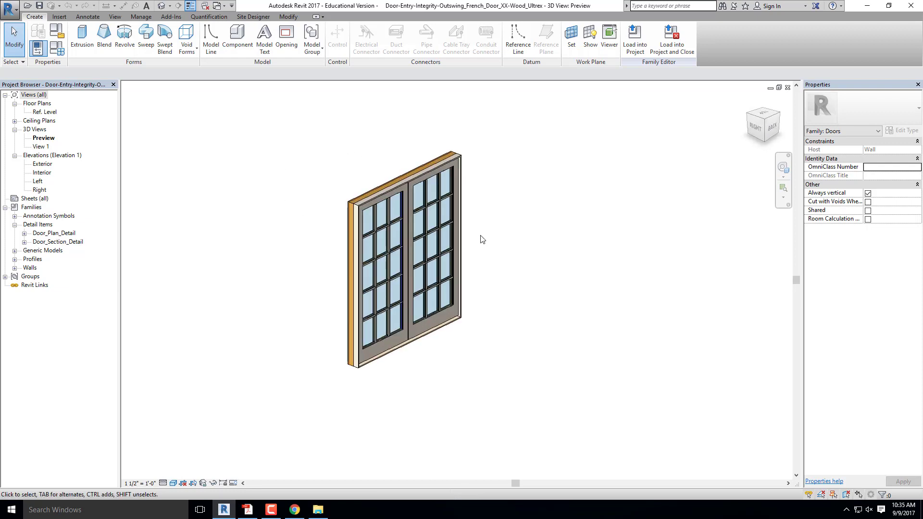
{"action": "scroll", "coordinate": [480, 236], "scroll_direction": "down", "scroll_amount": 3}
{"action": "scroll", "coordinate": [450, 243], "scroll_direction": "up", "scroll_amount": 3}
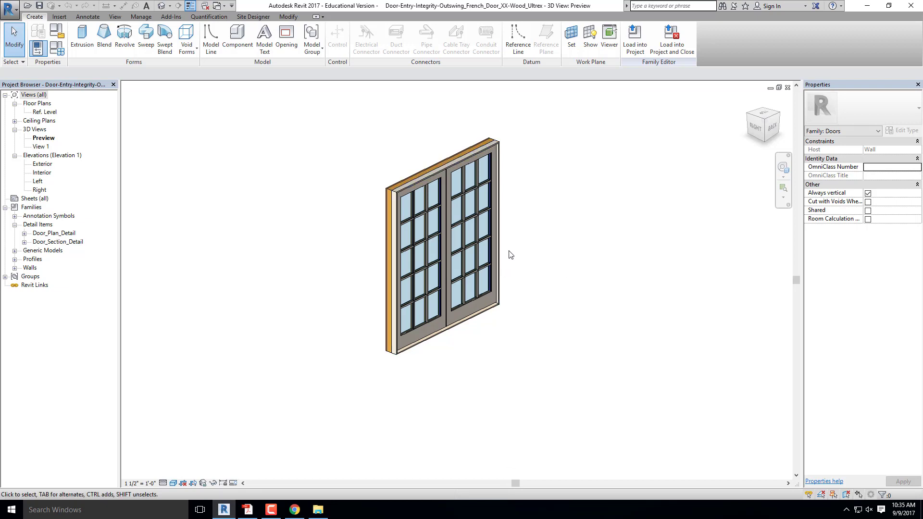
{"action": "mouse_move", "coordinate": [567, 309]}
{"action": "middle_mouse_down", "text": "shift"}
{"action": "mouse_move", "coordinate": [524, 307]}
{"action": "mouse_move", "coordinate": [562, 308]}
{"action": "mouse_move", "coordinate": [373, 200]}
{"action": "mouse_move", "coordinate": [367, 305]}
{"action": "mouse_move", "coordinate": [502, 319]}
{"action": "mouse_move", "coordinate": [543, 281]}
{"action": "mouse_move", "coordinate": [567, 311]}
{"action": "middle_mouse_up", "text": "shift"}
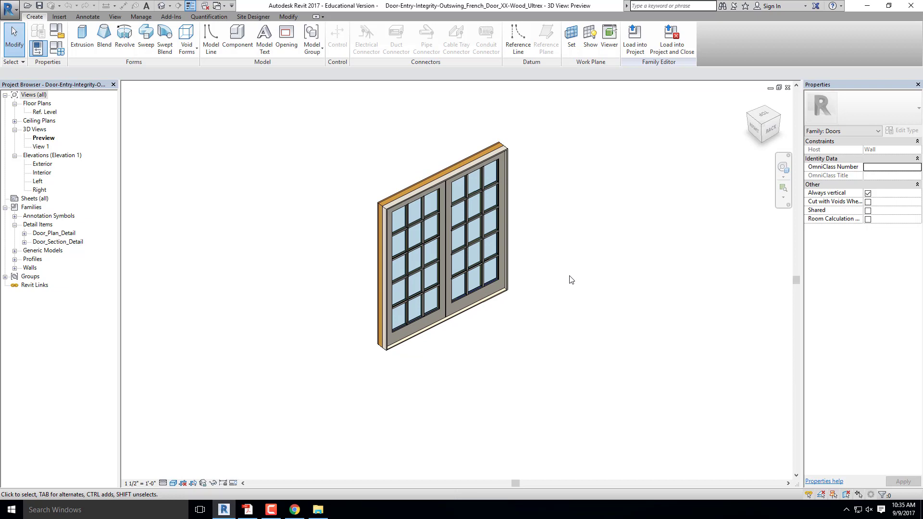
{"action": "middle_click_drag", "start_coordinate": [552, 267], "coordinate": [535, 305]}
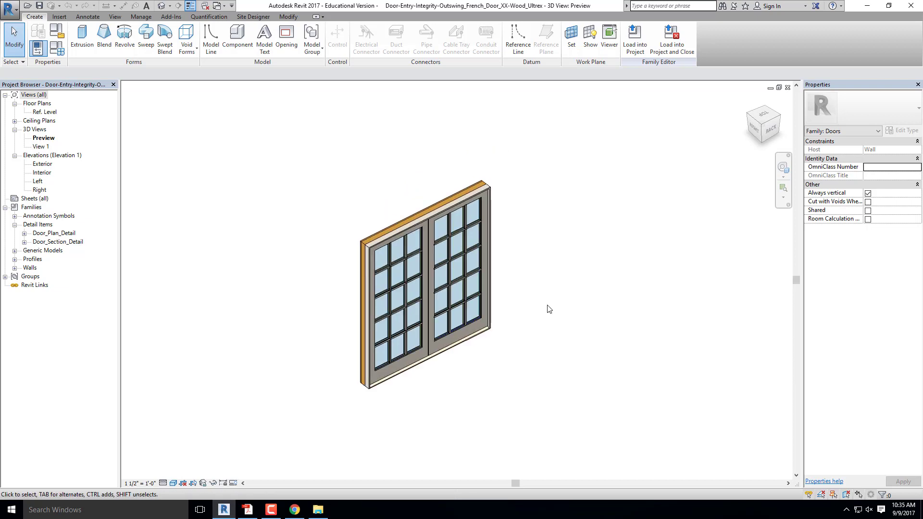
Load the French door family into Project1 only.
{"action": "left_click", "coordinate": [630, 50]}
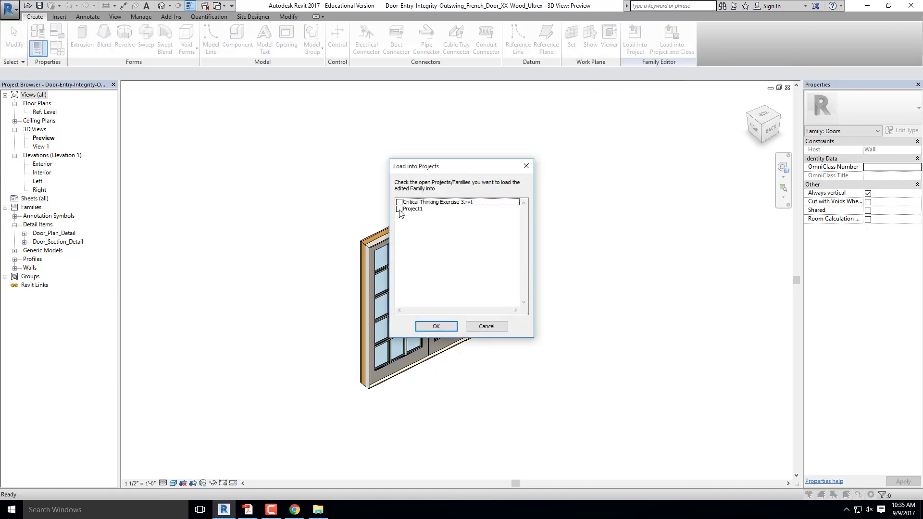
{"action": "left_click", "coordinate": [400, 209]}
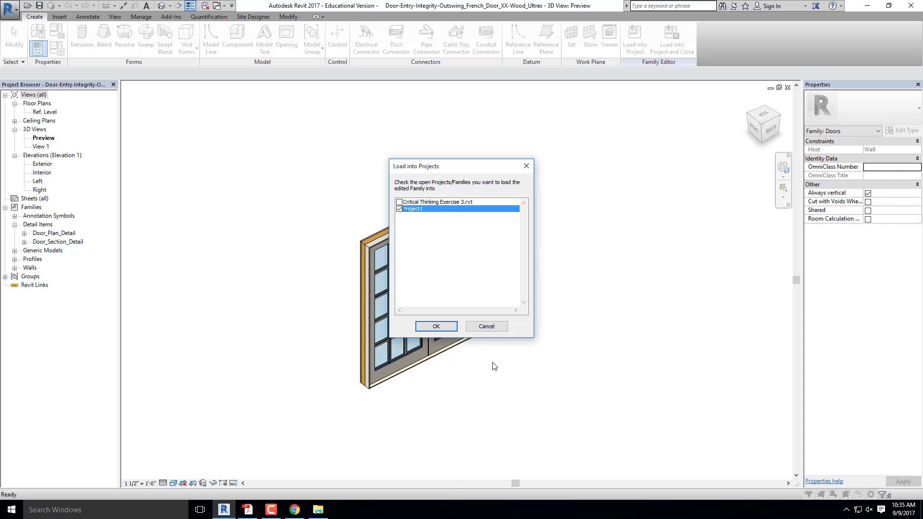
{"action": "left_click", "coordinate": [437, 328]}
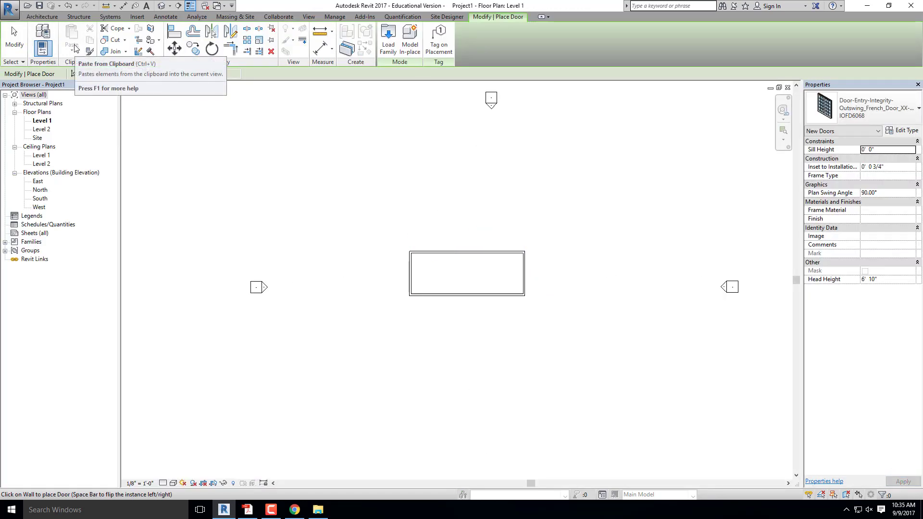
Place the IOFD6068 French door in the north wall on Level 1, about 18'-6" from the west wall and swinging outward, and end door placement.
{"action": "scroll", "coordinate": [415, 218], "scroll_direction": "up", "scroll_amount": 2}
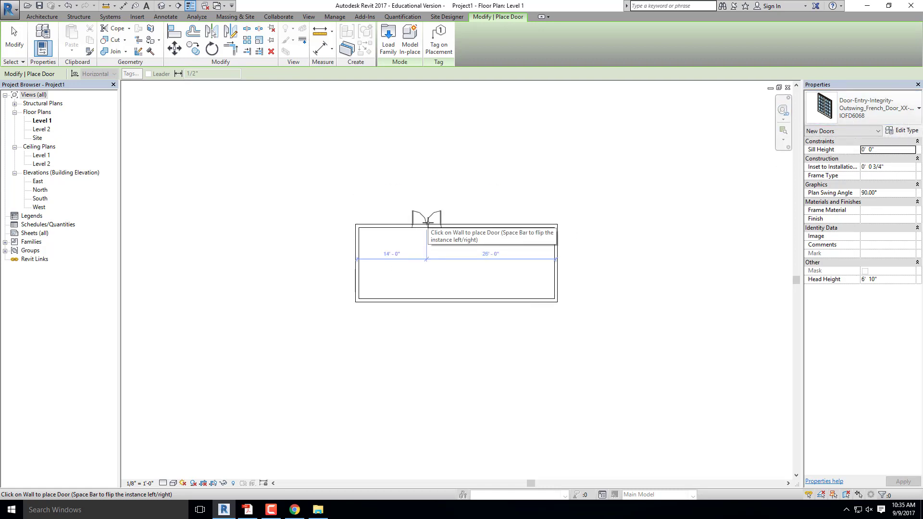
{"action": "scroll", "coordinate": [427, 223], "scroll_direction": "up", "scroll_amount": 2}
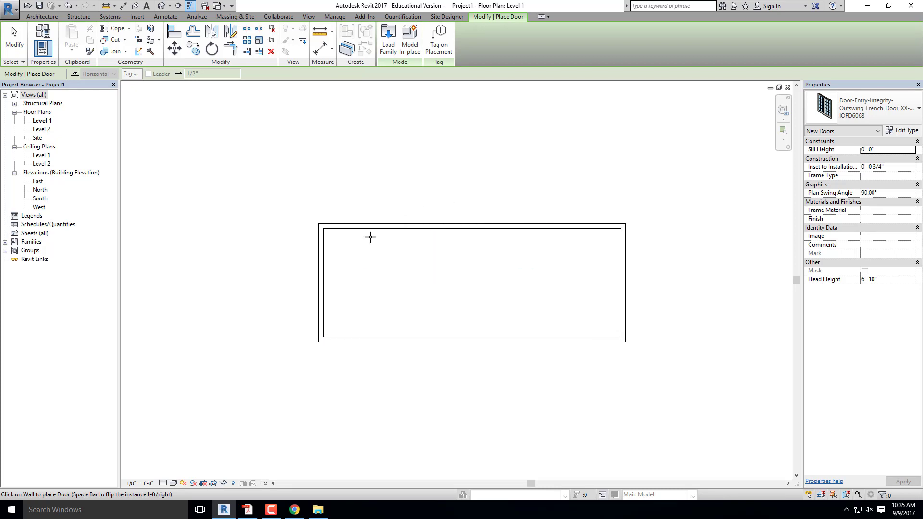
{"action": "left_click", "coordinate": [460, 225]}
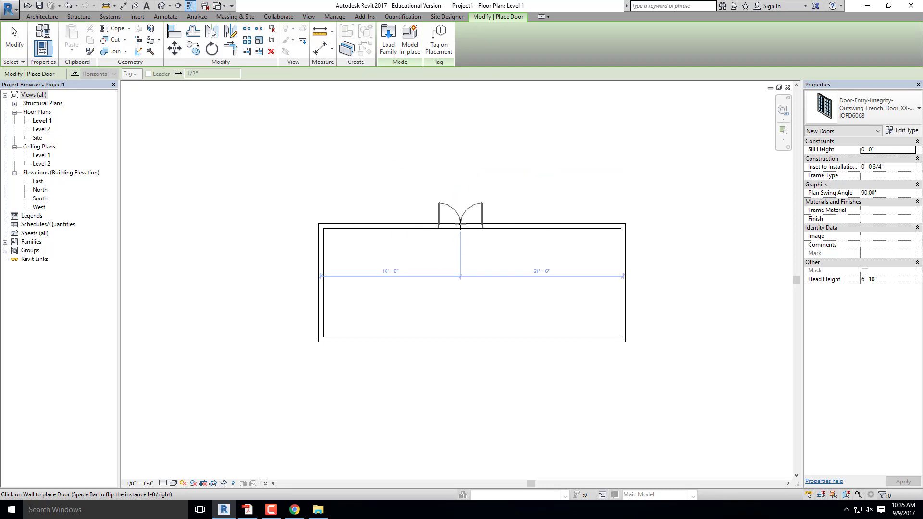
{"action": "left_click", "coordinate": [15, 38]}
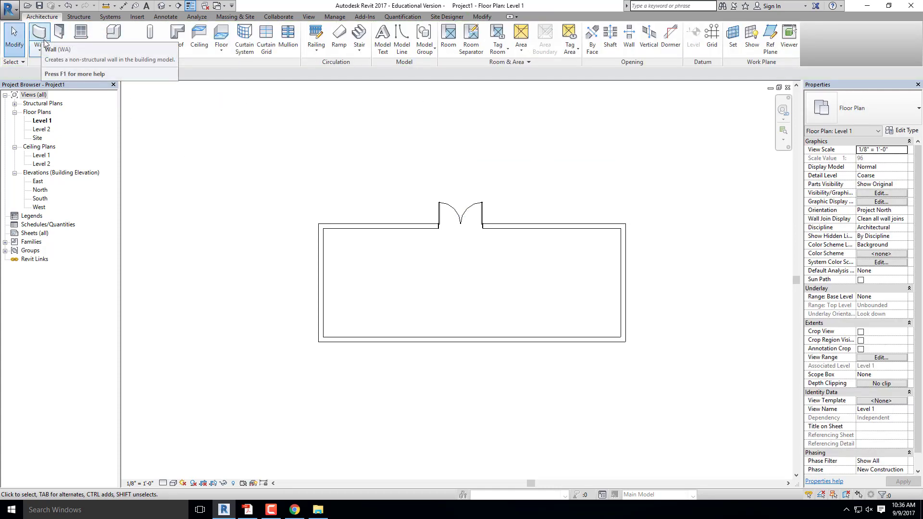
Check the door types available for placement, including the loaded French door, and leave the Door command.
{"action": "left_click", "coordinate": [62, 38]}
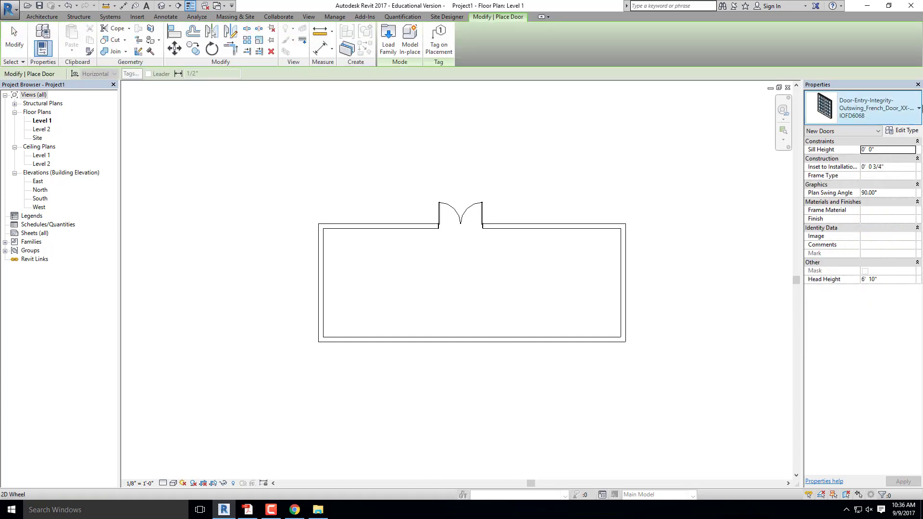
{"action": "left_click", "coordinate": [863, 109]}
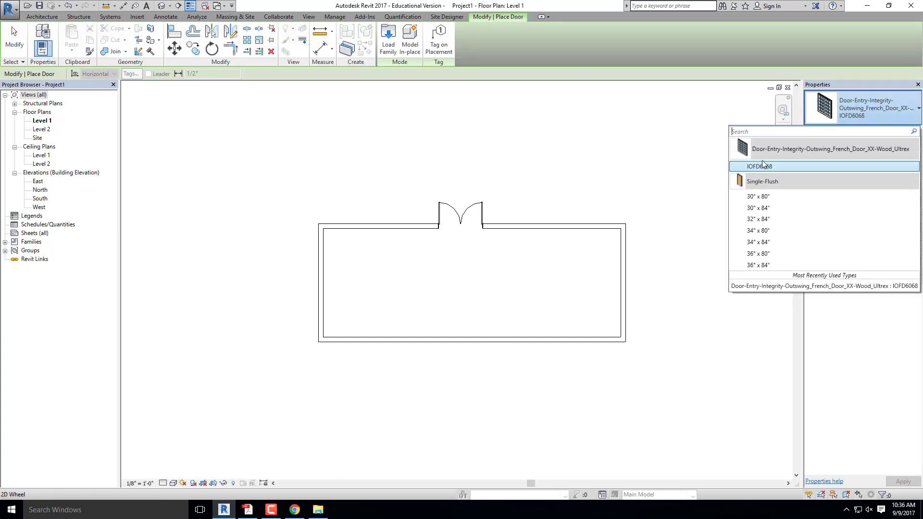
{"action": "mouse_move", "coordinate": [762, 164]}
{"action": "key", "text": "Escape"}
{"action": "key", "text": "Escape"}
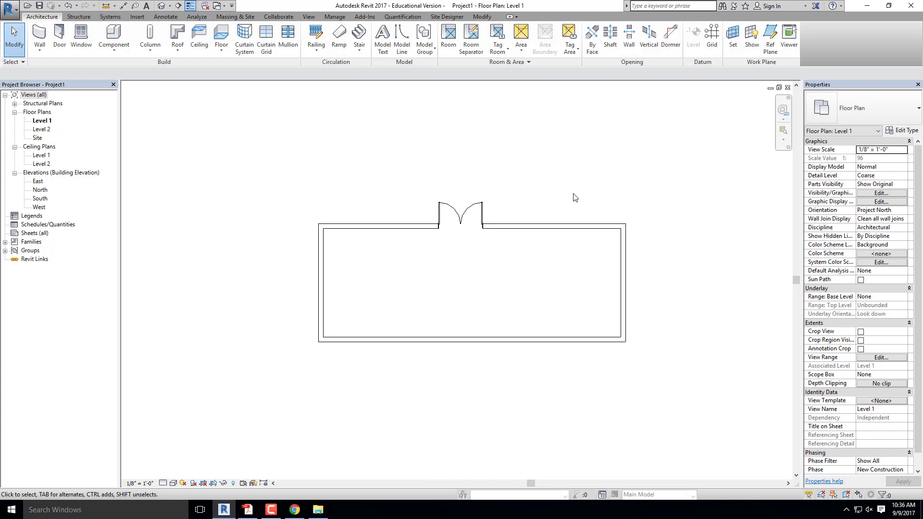
Review the component families and types available for placement and leave the command without placing anything.
{"action": "left_click", "coordinate": [109, 53]}
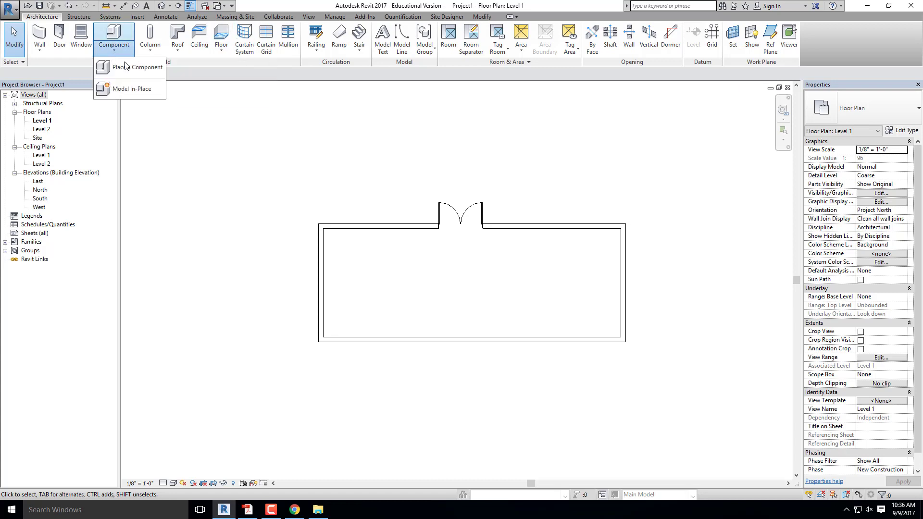
{"action": "left_click", "coordinate": [127, 70]}
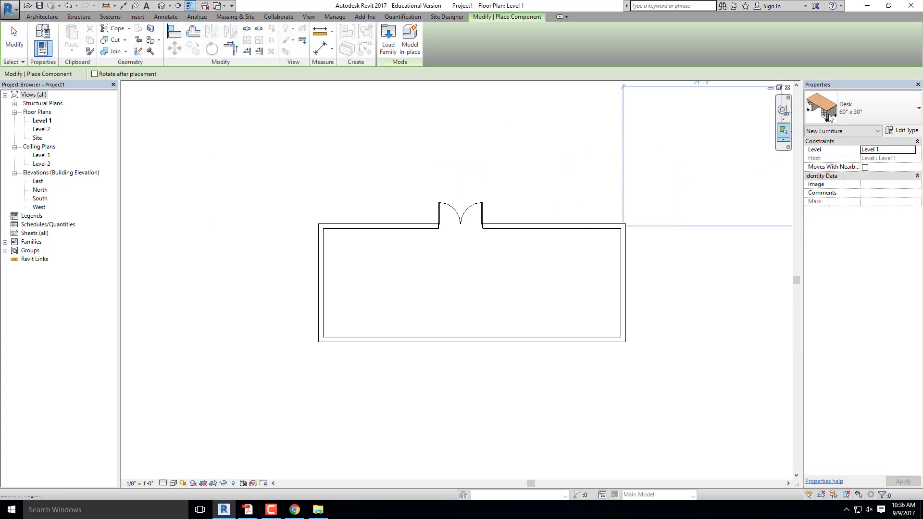
{"action": "left_click", "coordinate": [863, 120]}
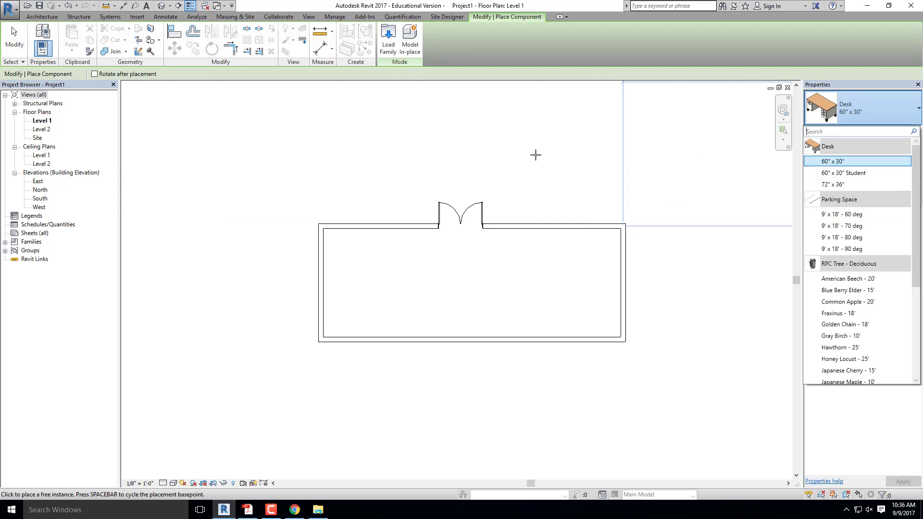
{"action": "left_click", "coordinate": [504, 163]}
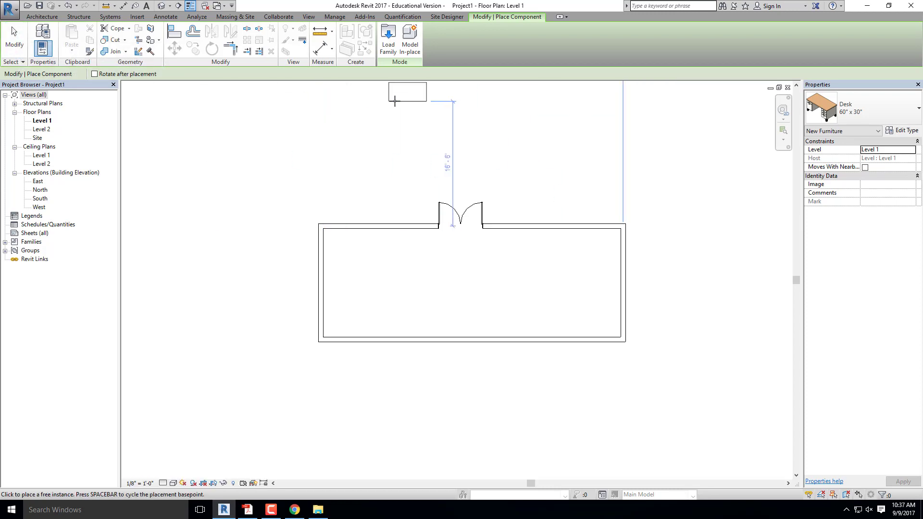
{"action": "key", "text": "Escape"}
{"action": "key", "text": "Escape"}
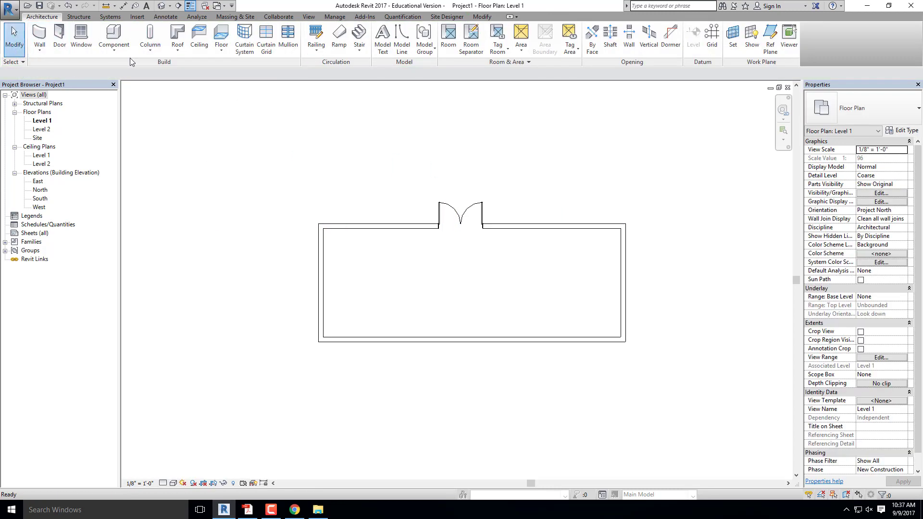
Start placing a component and, from the Desk type properties, browse to the Products folder in WEEK 4 of ARCHI 127- REVIT- FALL 2017 for a family.
{"action": "left_click", "coordinate": [114, 50]}
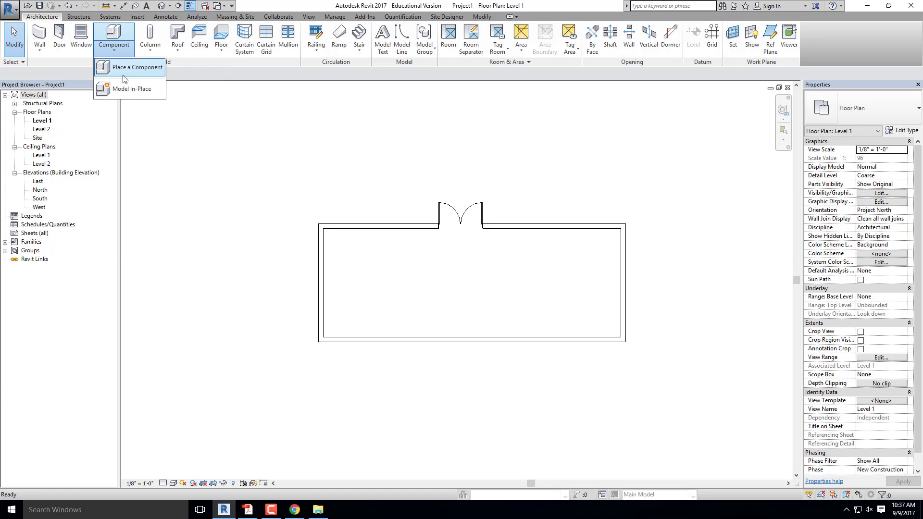
{"action": "left_click", "coordinate": [125, 71]}
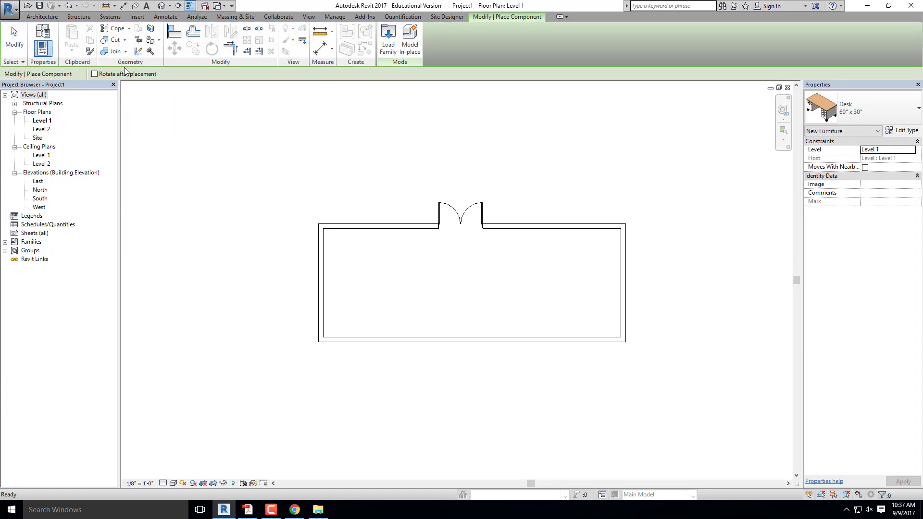
{"action": "left_click", "coordinate": [903, 131]}
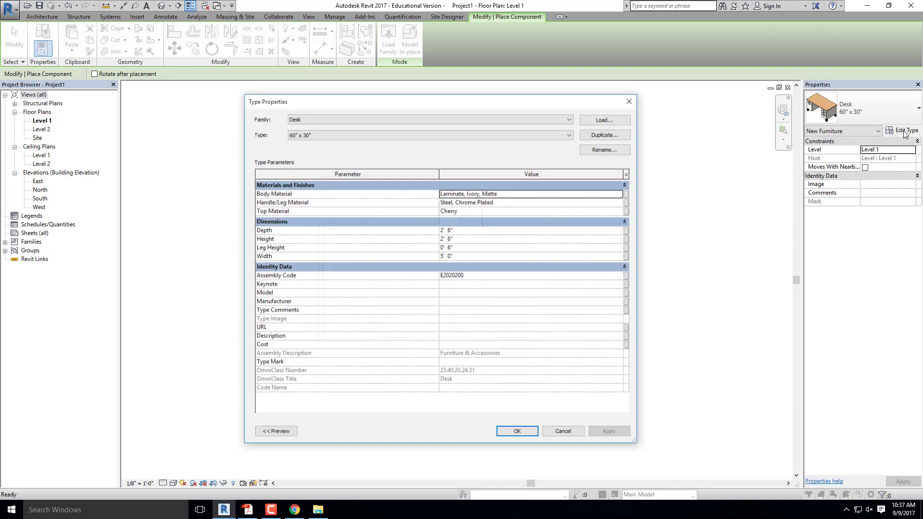
{"action": "left_click", "coordinate": [607, 120]}
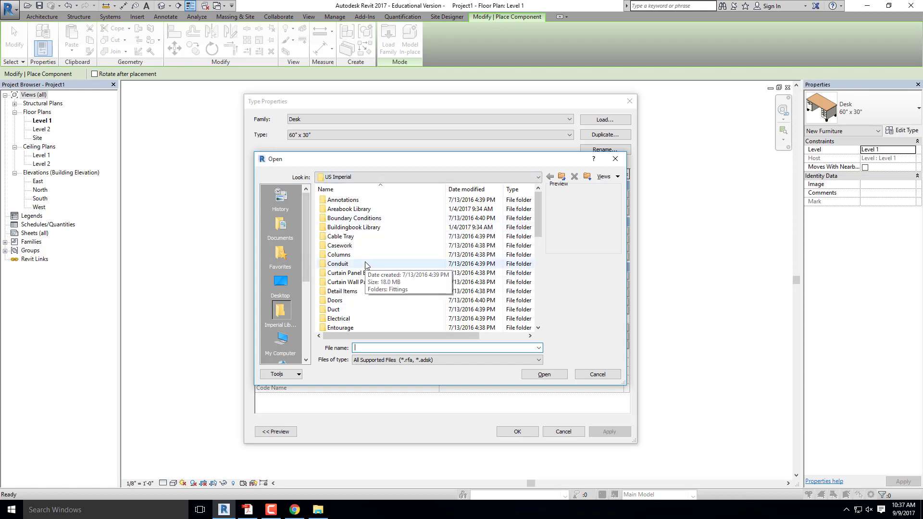
{"action": "scroll", "coordinate": [413, 276], "scroll_direction": "down", "scroll_amount": 4}
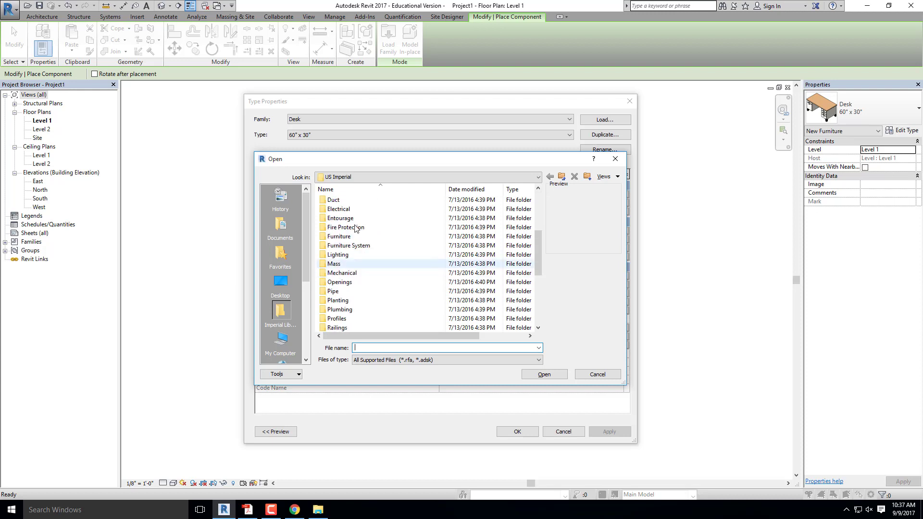
{"action": "left_click", "coordinate": [378, 176]}
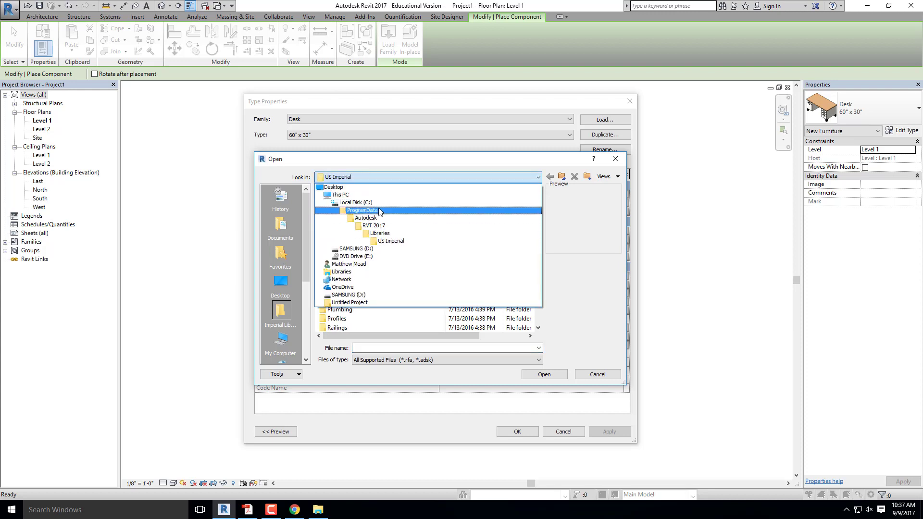
{"action": "left_click", "coordinate": [357, 295]}
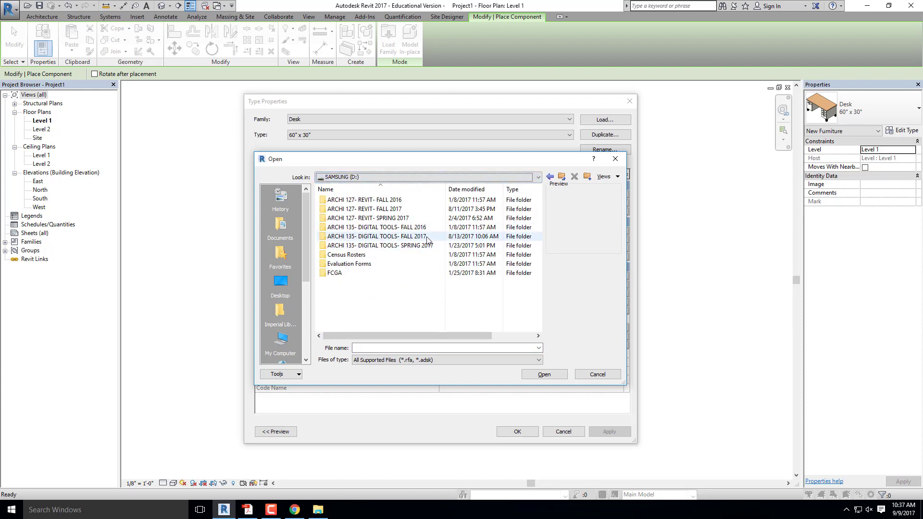
{"action": "double_click", "coordinate": [375, 209]}
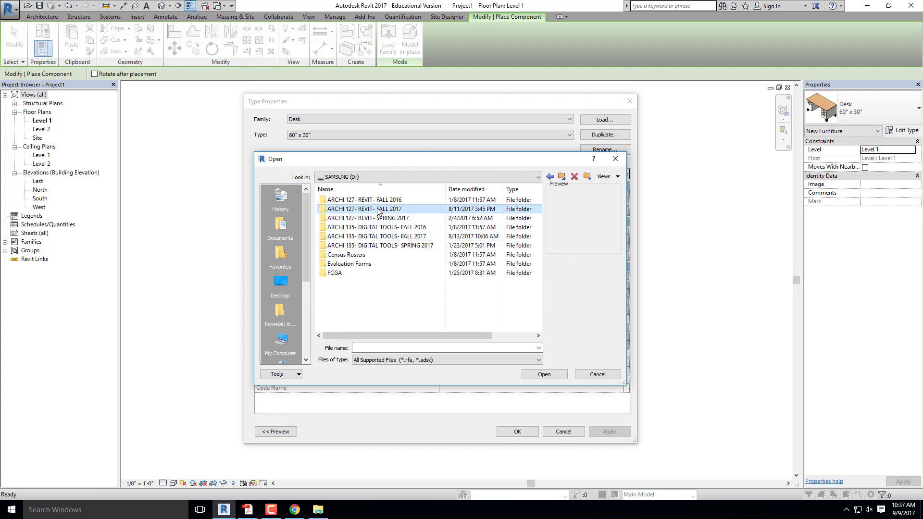
{"action": "double_click", "coordinate": [341, 273]}
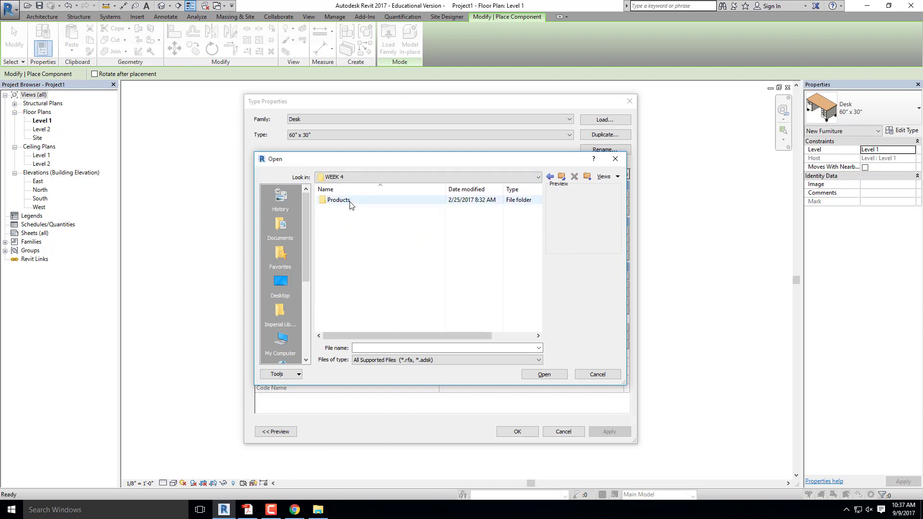
{"action": "double_click", "coordinate": [342, 202]}
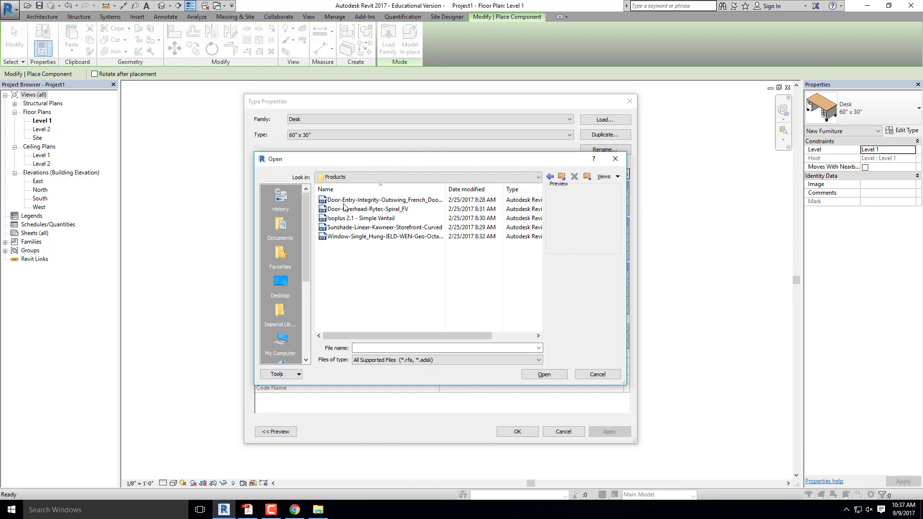
Load the Sunshade-Linear-Kawneer-Storefront-Curved family, and cancel its type properties and the component placement.
{"action": "left_click", "coordinate": [347, 229]}
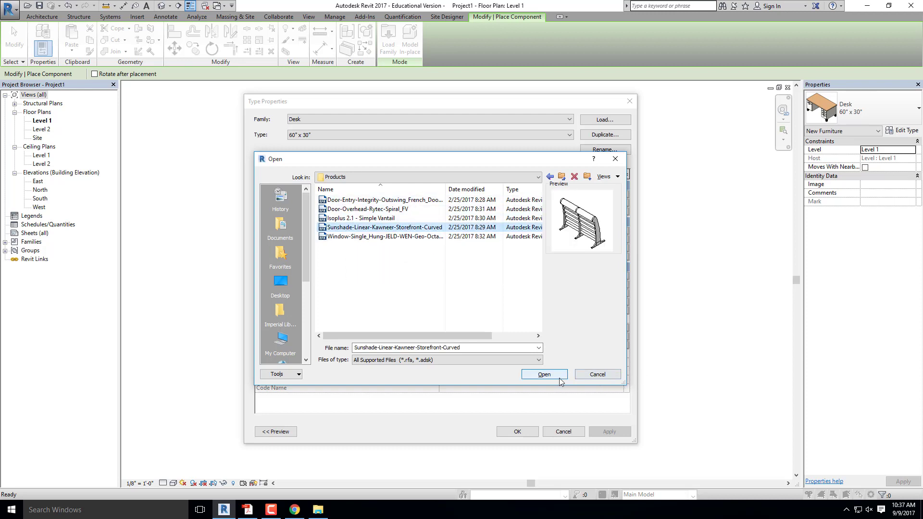
{"action": "left_click", "coordinate": [543, 375]}
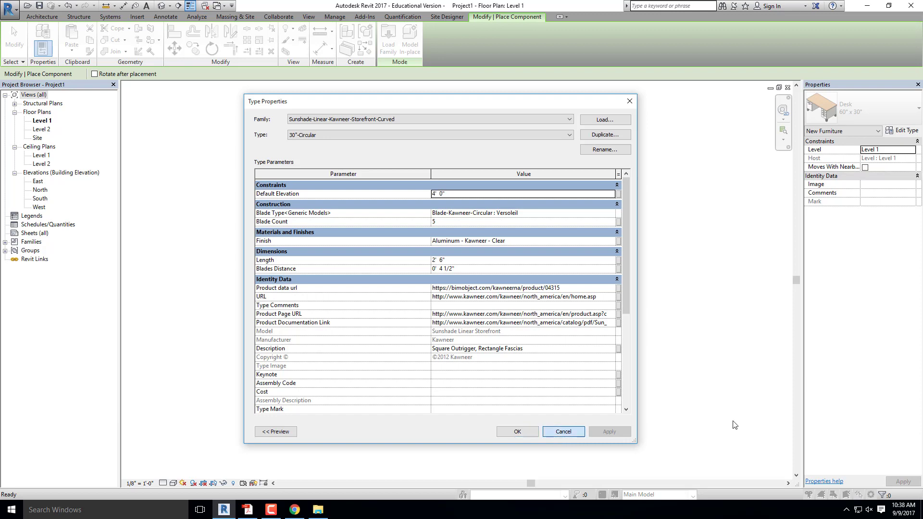
{"action": "left_click", "coordinate": [561, 433]}
{"action": "key", "text": "Escape"}
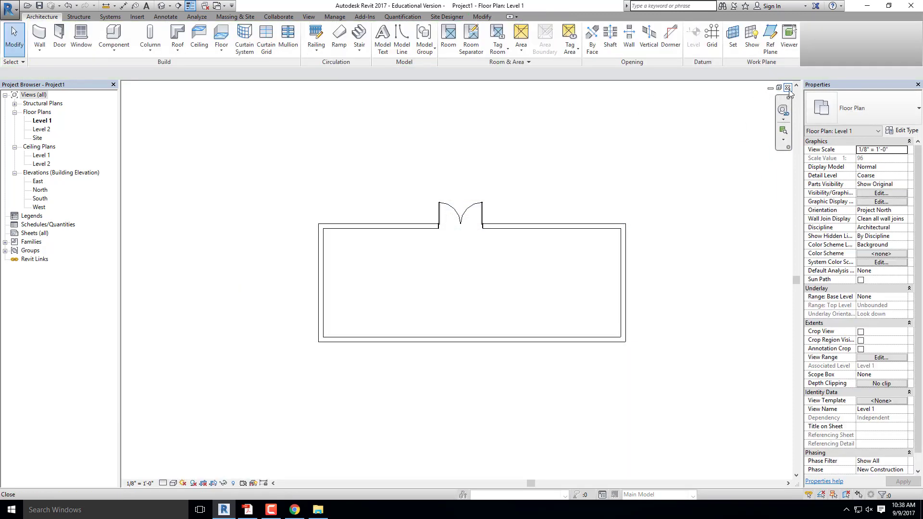
Close the Project1 views and the French door family to return to the 3D view of Critical Thinking Exercise 3.
{"action": "left_click", "coordinate": [789, 88]}
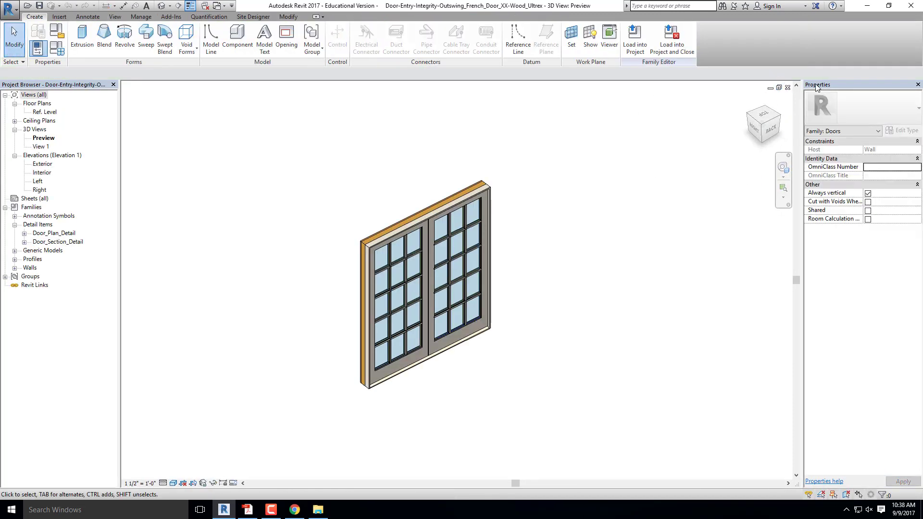
{"action": "left_click", "coordinate": [788, 87]}
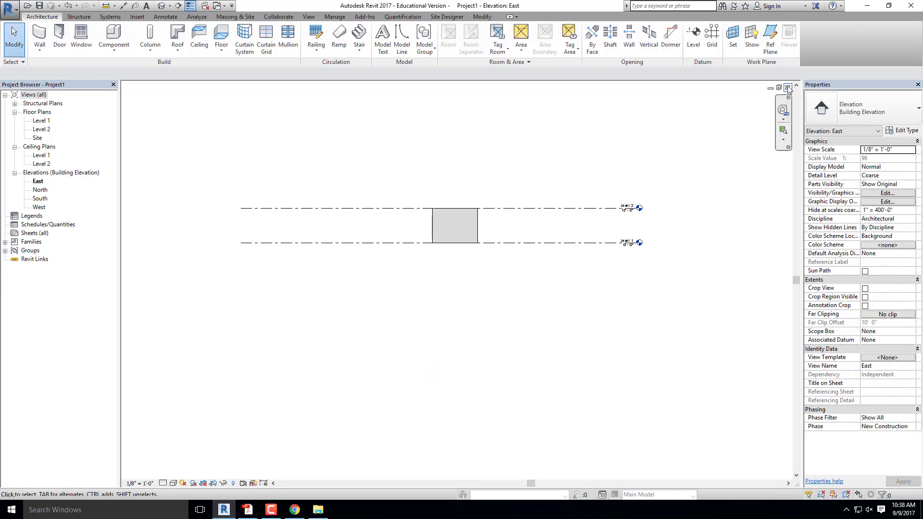
{"action": "left_click", "coordinate": [789, 88]}
{"action": "left_click", "coordinate": [483, 254]}
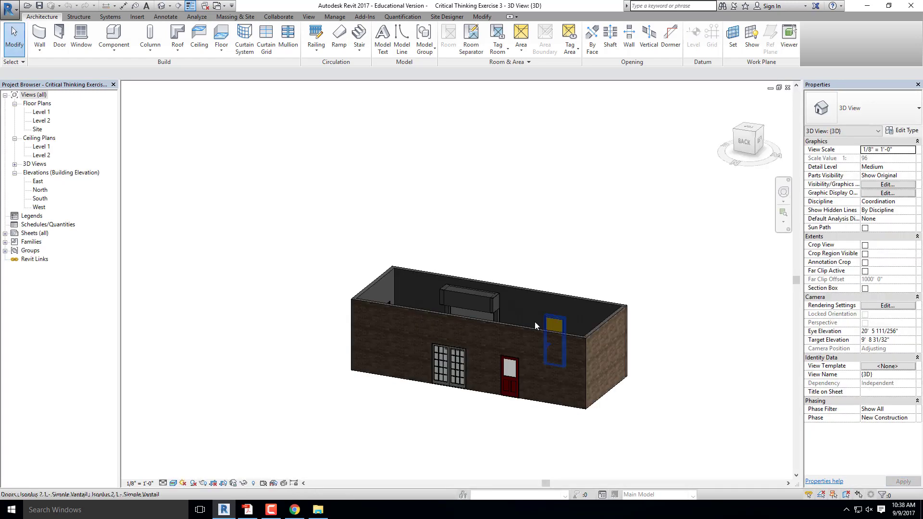
Delete the six 24" x 24" fixed windows from the short brick wall that holds the octagon window.
{"action": "middle_click_drag", "start_coordinate": [534, 321], "coordinate": [329, 353], "text": "shift"}
{"action": "middle_click_drag", "start_coordinate": [484, 354], "coordinate": [377, 292], "text": "shift"}
{"action": "middle_click_drag", "start_coordinate": [447, 304], "coordinate": [336, 309], "text": "shift"}
{"action": "scroll", "coordinate": [469, 282], "scroll_direction": "up", "scroll_amount": 6}
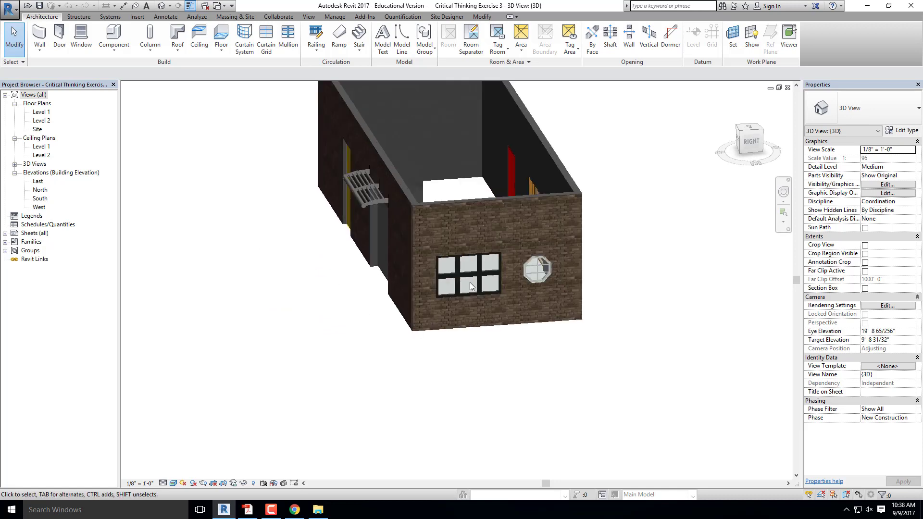
{"action": "scroll", "coordinate": [500, 288], "scroll_direction": "down", "scroll_amount": 3}
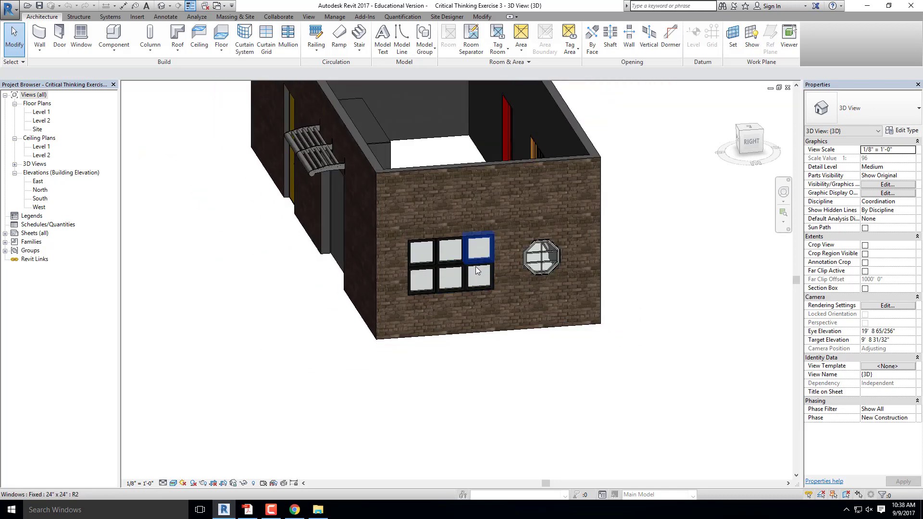
{"action": "scroll", "coordinate": [476, 271], "scroll_direction": "up", "scroll_amount": 3}
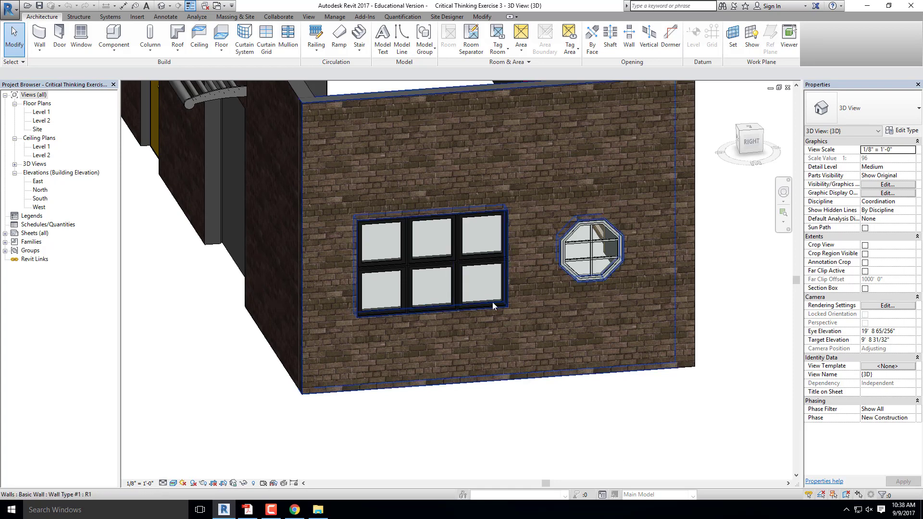
{"action": "left_click", "coordinate": [479, 255]}
{"action": "key", "text": "Delete"}
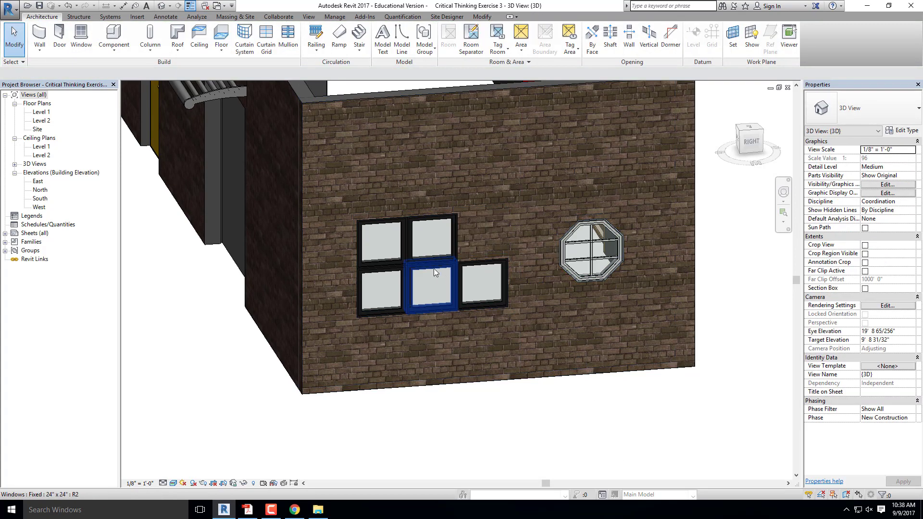
{"action": "left_click", "coordinate": [434, 268]}
{"action": "key", "text": "Delete"}
{"action": "left_click", "coordinate": [432, 256]}
{"action": "key", "text": "Delete"}
{"action": "left_click", "coordinate": [395, 255]}
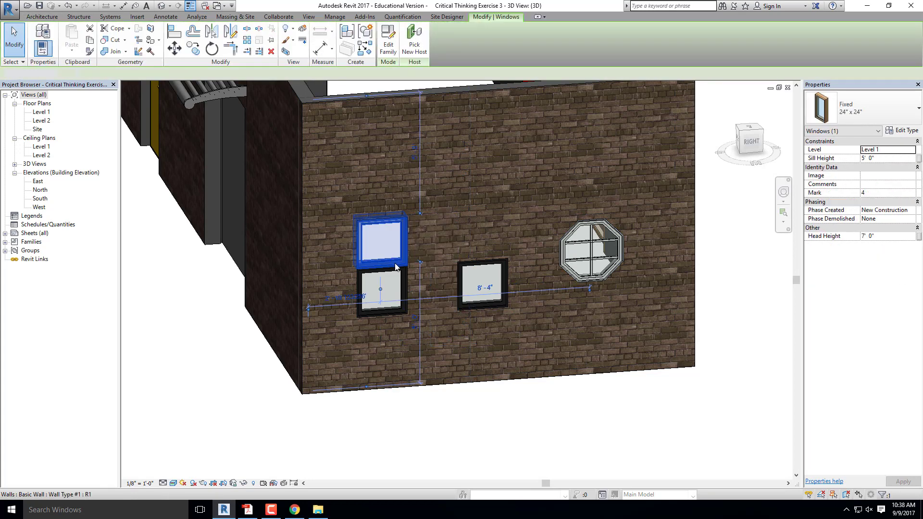
{"action": "key", "text": "Delete"}
{"action": "left_click", "coordinate": [399, 274]}
{"action": "key", "text": "Delete"}
{"action": "left_click", "coordinate": [462, 269]}
{"action": "key", "text": "Delete"}
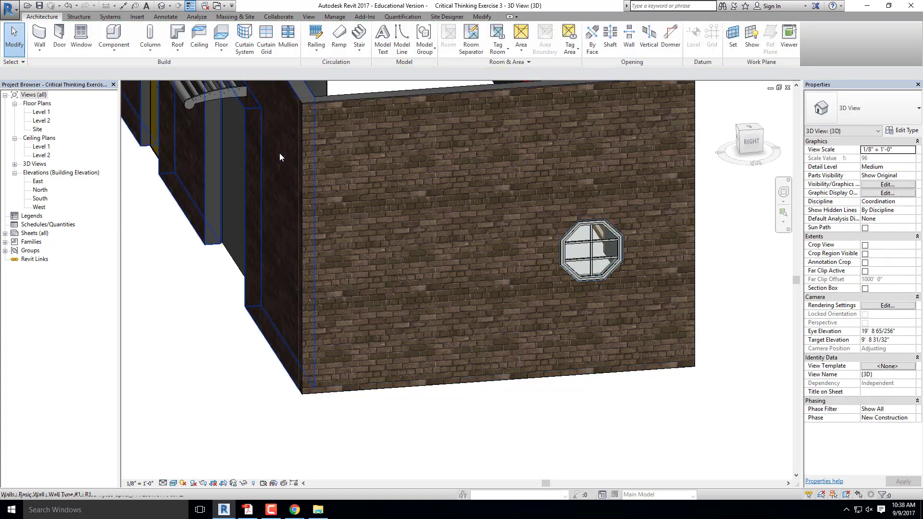
Place one Fixed 24" x 24" window on the short brick wall between the sunshade-side corner and the octagon window, and end window placement.
{"action": "left_click", "coordinate": [80, 38]}
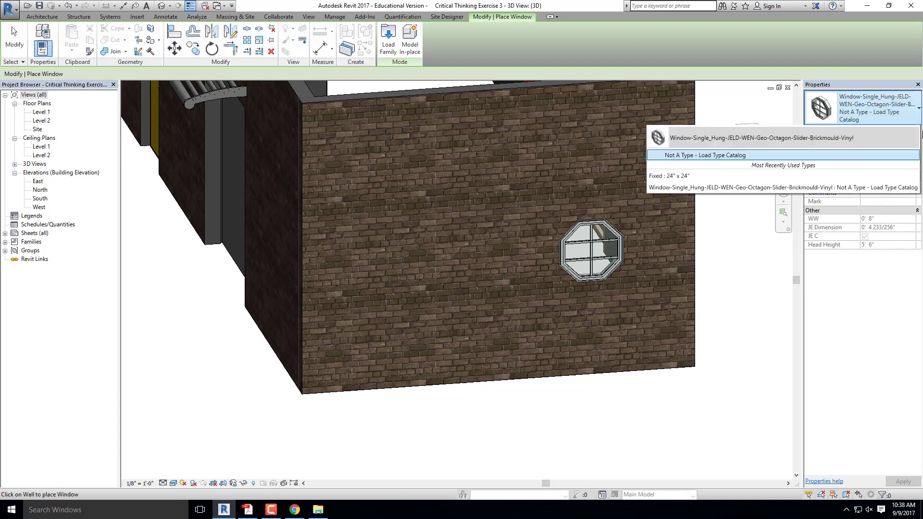
{"action": "left_click", "coordinate": [902, 112]}
{"action": "mouse_move", "coordinate": [702, 206]}
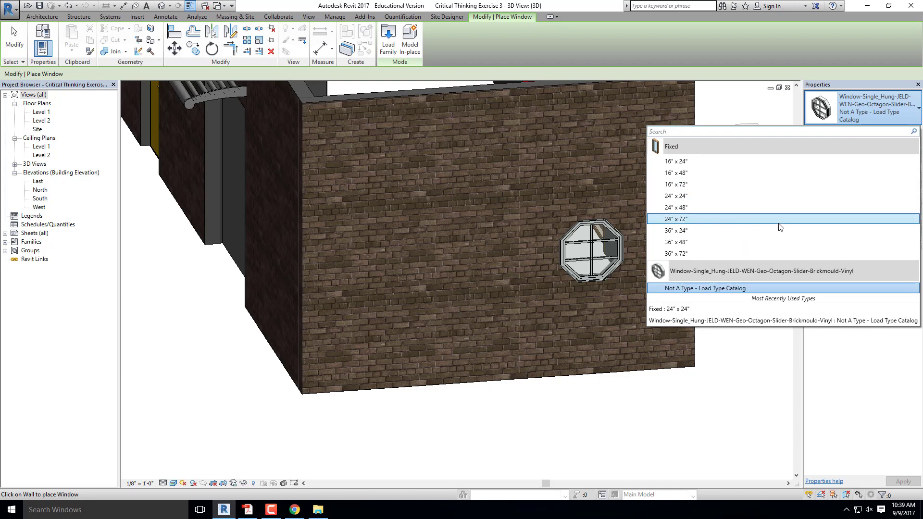
{"action": "left_click", "coordinate": [708, 195]}
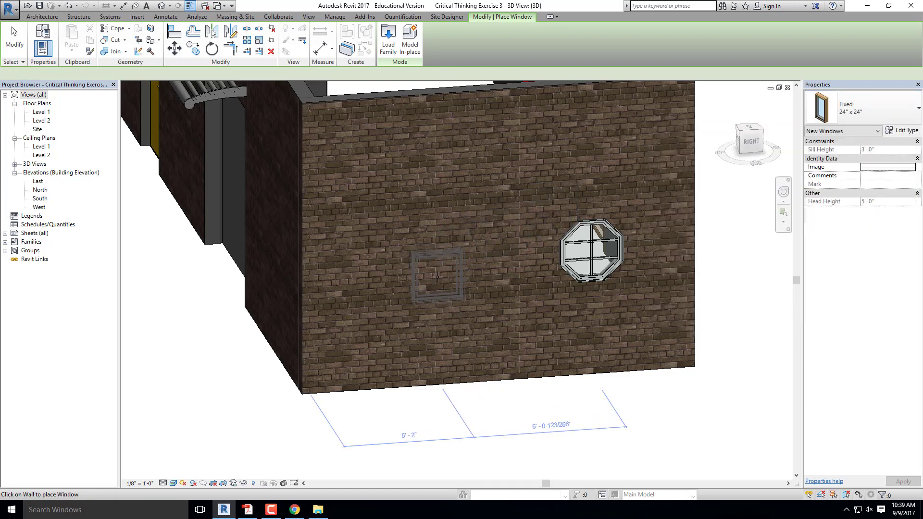
{"action": "left_click", "coordinate": [466, 287]}
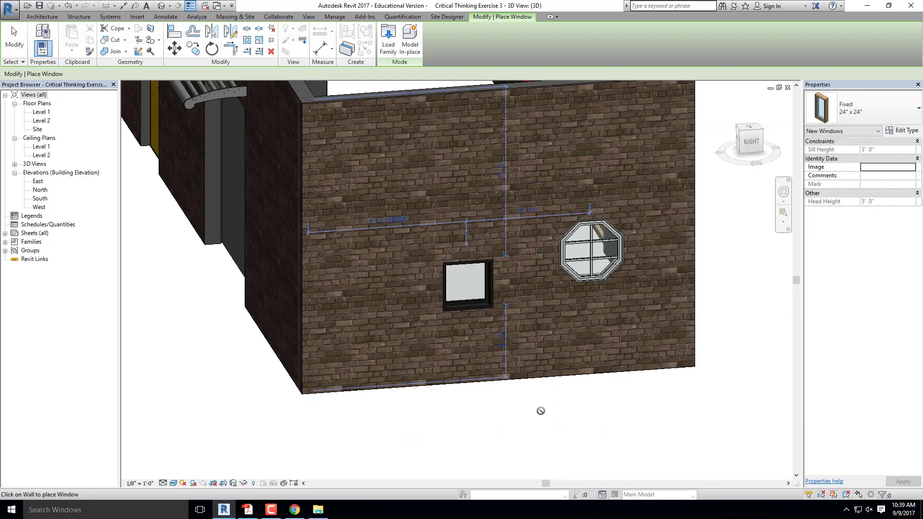
{"action": "key", "text": "Escape"}
{"action": "key", "text": "Escape"}
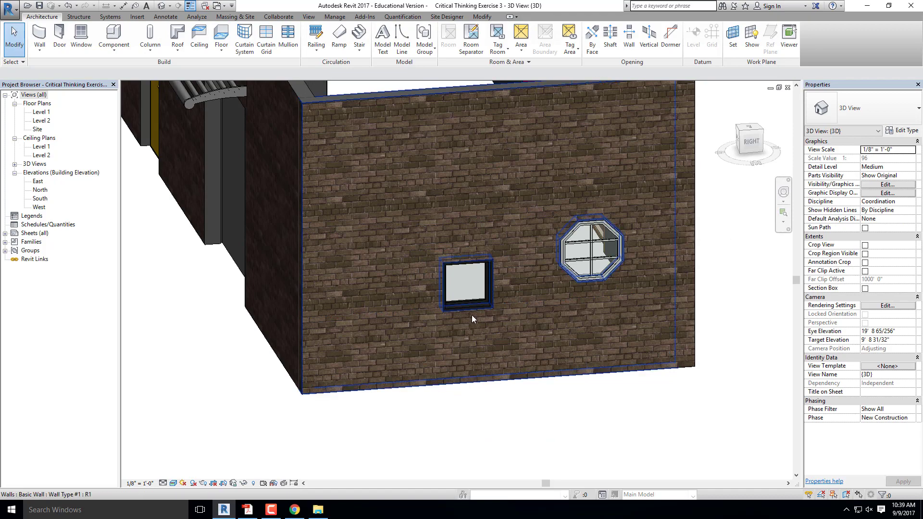
Switch to the exercise PDF in Acrobat and review the Wall 4 window requirements, sill heights and the wall layout diagram.
{"action": "left_click", "coordinate": [247, 509]}
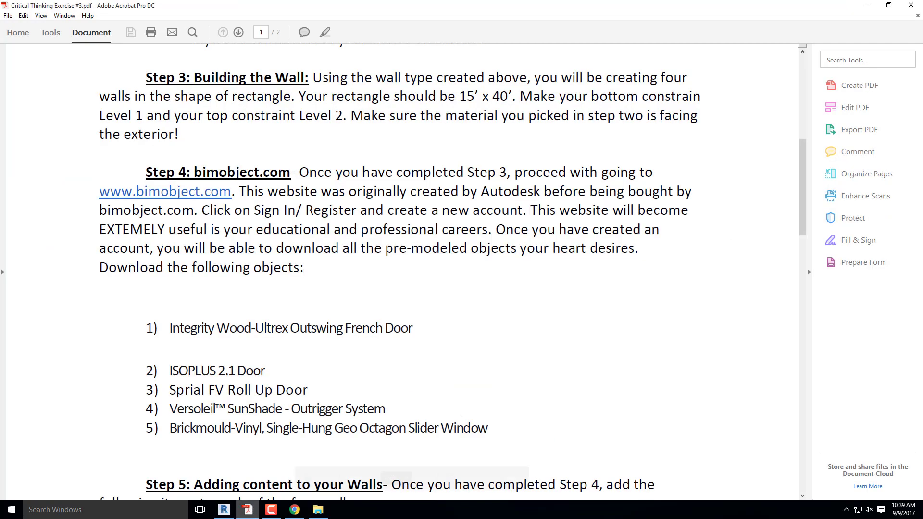
{"action": "scroll", "coordinate": [438, 254], "scroll_direction": "down", "scroll_amount": 15}
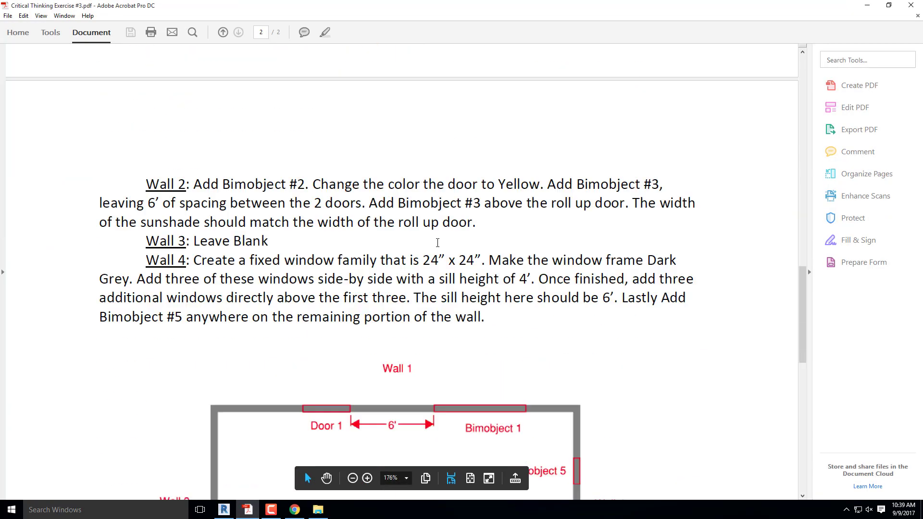
{"action": "scroll", "coordinate": [437, 243], "scroll_direction": "down", "scroll_amount": 5}
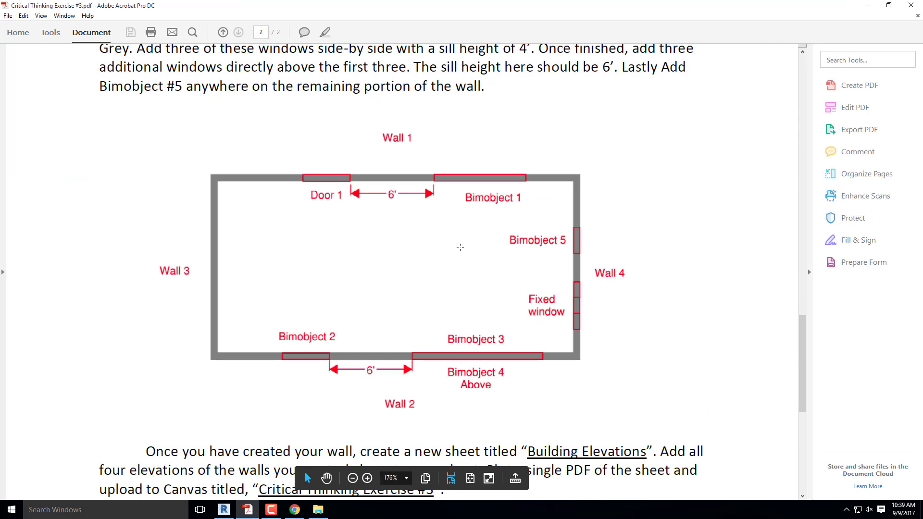
{"action": "scroll", "coordinate": [459, 245], "scroll_direction": "down", "scroll_amount": 6}
{"action": "scroll", "coordinate": [578, 248], "scroll_direction": "up", "scroll_amount": 6}
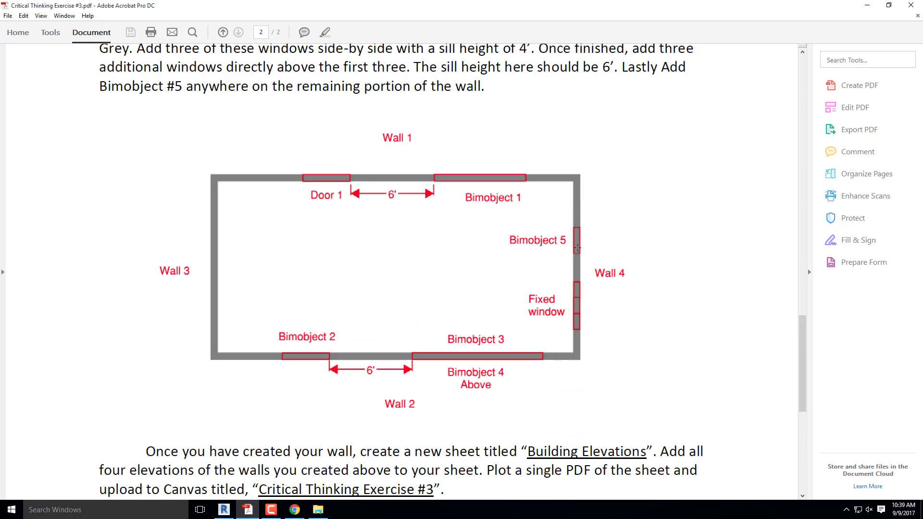
{"action": "scroll", "coordinate": [582, 324], "scroll_direction": "up", "scroll_amount": 2}
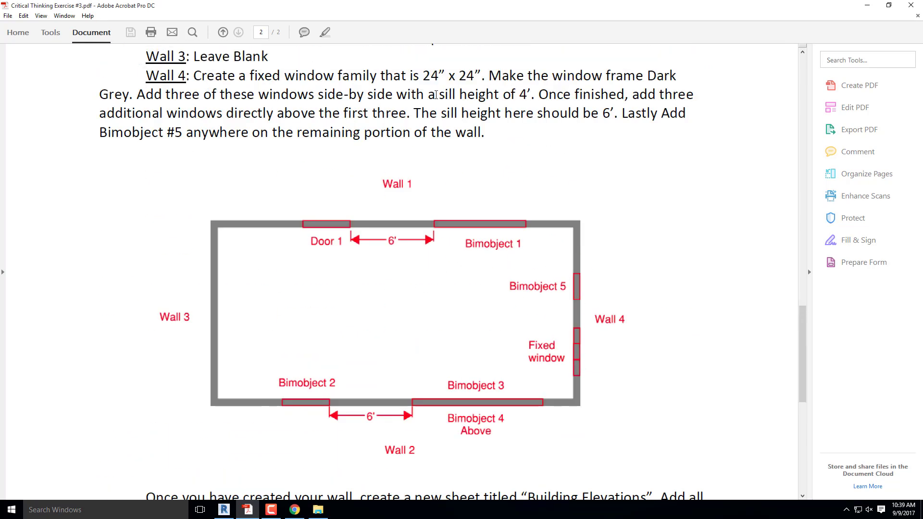
{"action": "scroll", "coordinate": [185, 81], "scroll_direction": "up", "scroll_amount": 4}
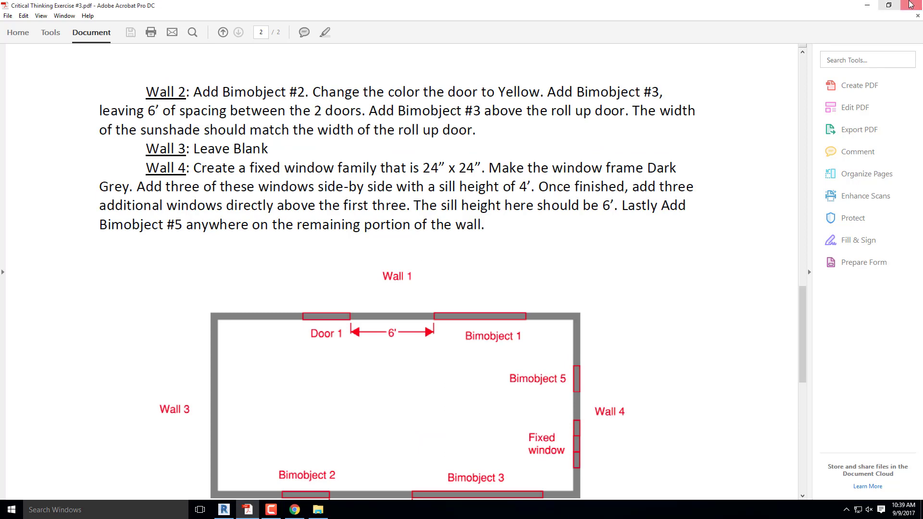
Switch back to Revit and orient the 3D view to Right, facing the wall with the octagon window.
{"action": "left_click", "coordinate": [867, 5]}
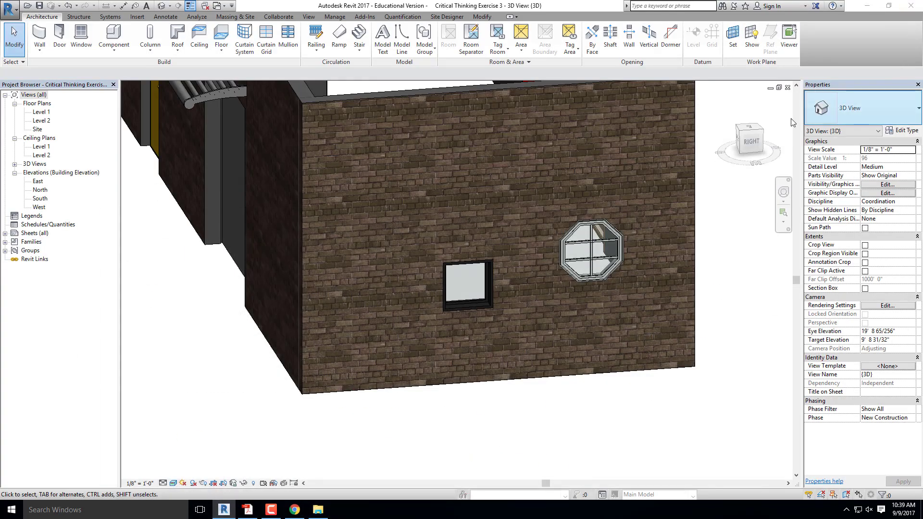
{"action": "left_click", "coordinate": [750, 144]}
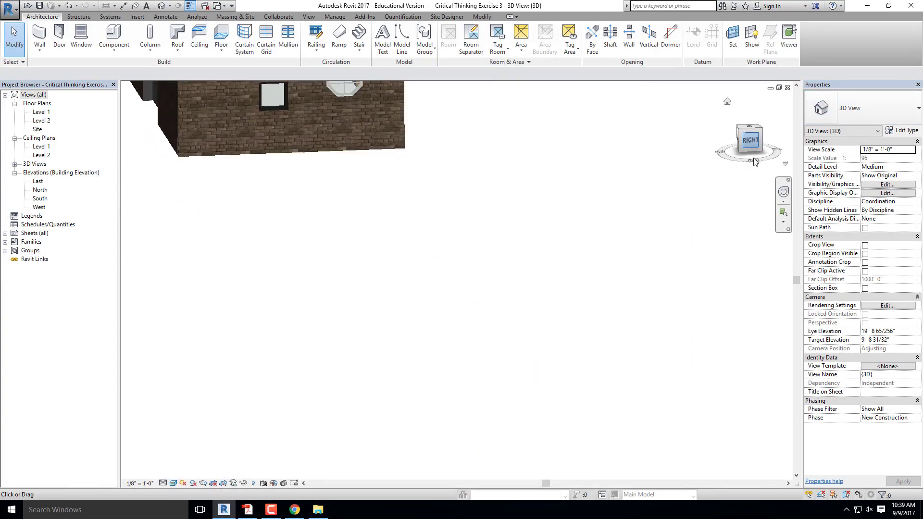
{"action": "scroll", "coordinate": [423, 325], "scroll_direction": "up", "scroll_amount": 5}
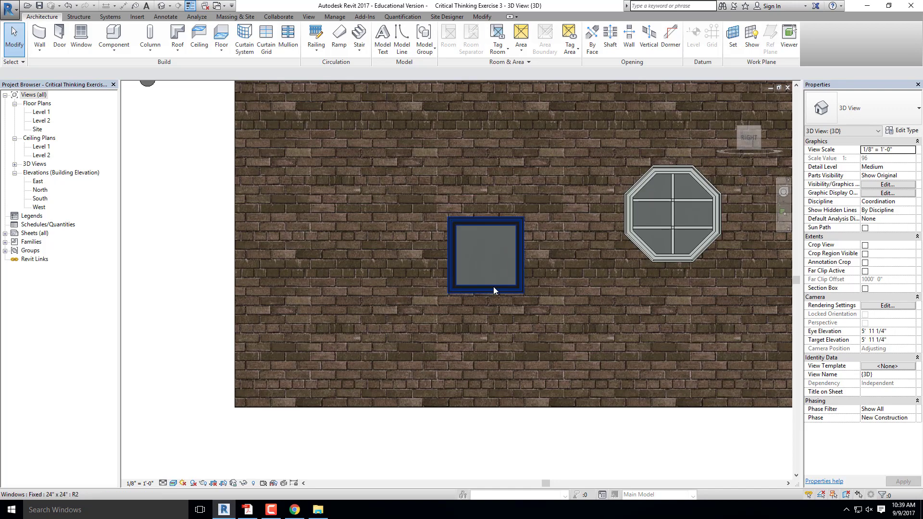
{"action": "left_click", "coordinate": [494, 286]}
{"action": "left_click", "coordinate": [192, 49]}
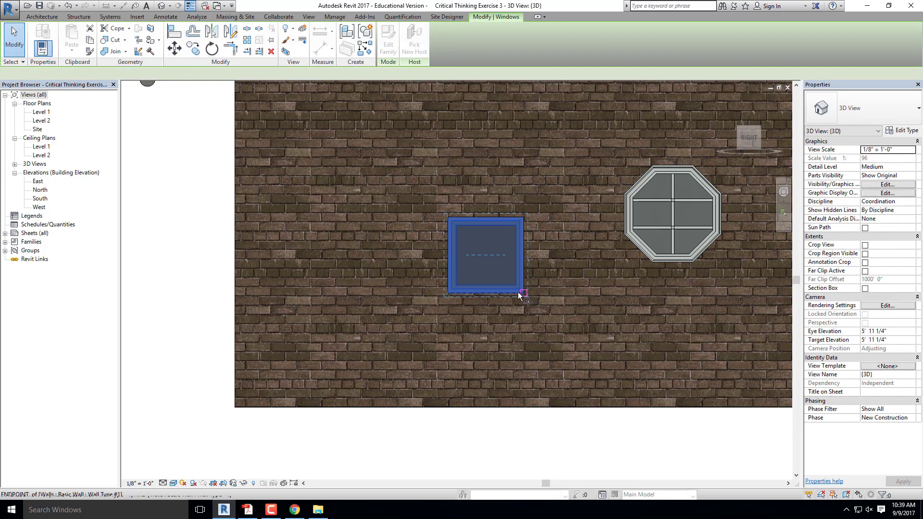
{"action": "scroll", "coordinate": [517, 292], "scroll_direction": "up", "scroll_amount": 4}
{"action": "left_click", "coordinate": [531, 295]}
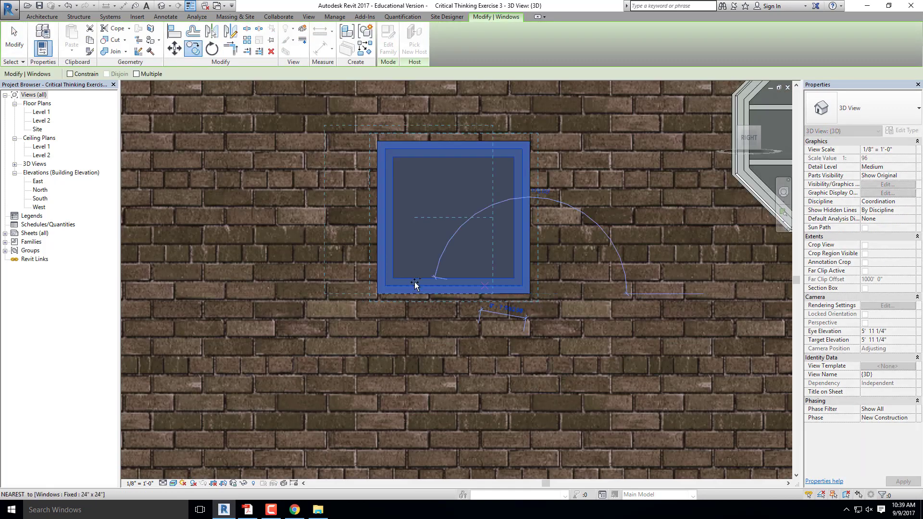
{"action": "left_click", "coordinate": [378, 294]}
{"action": "scroll", "coordinate": [428, 292], "scroll_direction": "down", "scroll_amount": 3}
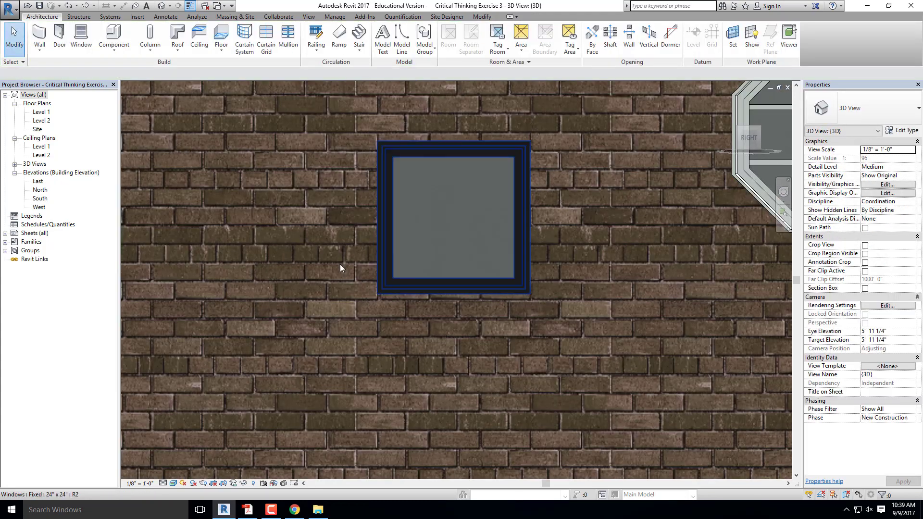
Copy the 24" x 24" fixed window twice with the Multiple option, placing the copies edge to edge on the side away from the octagon window.
{"action": "scroll", "coordinate": [370, 273], "scroll_direction": "down", "scroll_amount": 5}
{"action": "scroll", "coordinate": [339, 267], "scroll_direction": "up", "scroll_amount": 3}
{"action": "left_click", "coordinate": [339, 267]}
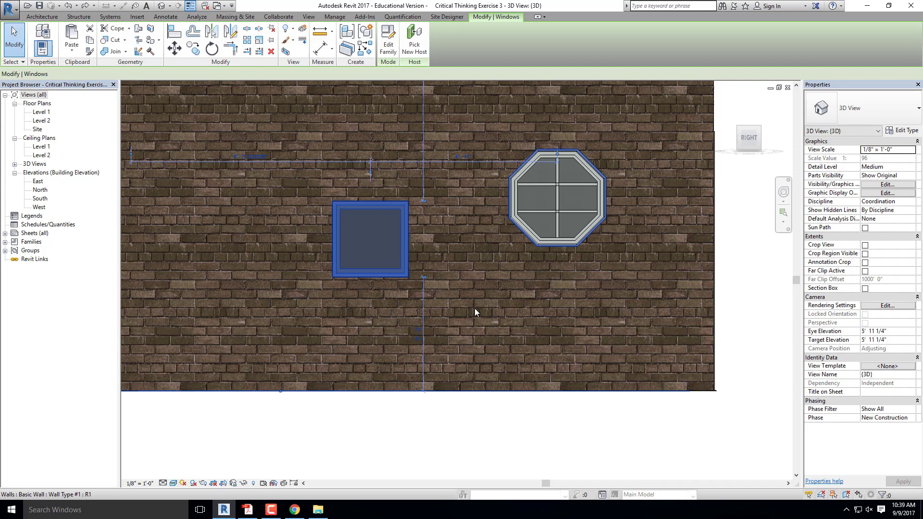
{"action": "left_click", "coordinate": [192, 48]}
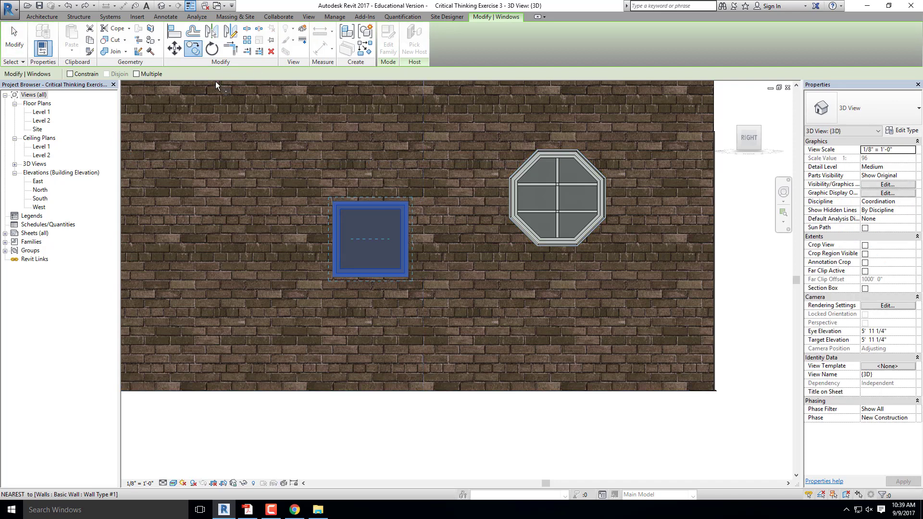
{"action": "left_click", "coordinate": [137, 74]}
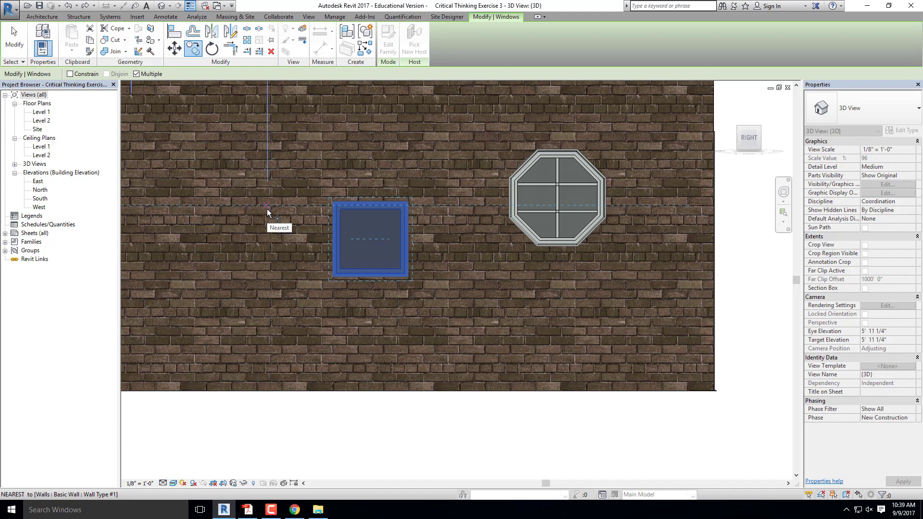
{"action": "left_click", "coordinate": [265, 208]}
{"action": "scroll", "coordinate": [414, 275], "scroll_direction": "up", "scroll_amount": 2}
{"action": "scroll", "coordinate": [414, 275], "scroll_direction": "up", "scroll_amount": 2}
{"action": "left_click", "coordinate": [402, 274]}
{"action": "scroll", "coordinate": [403, 274], "scroll_direction": "down", "scroll_amount": 4}
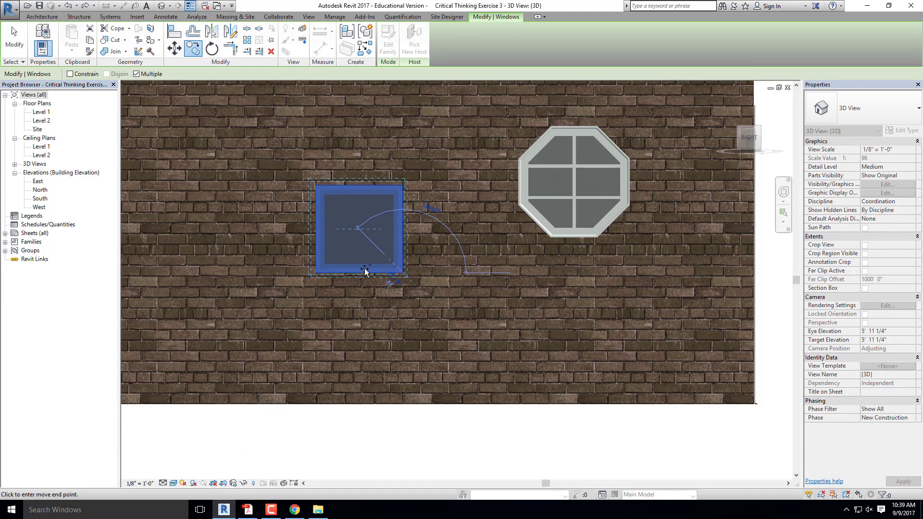
{"action": "left_click", "coordinate": [328, 273]}
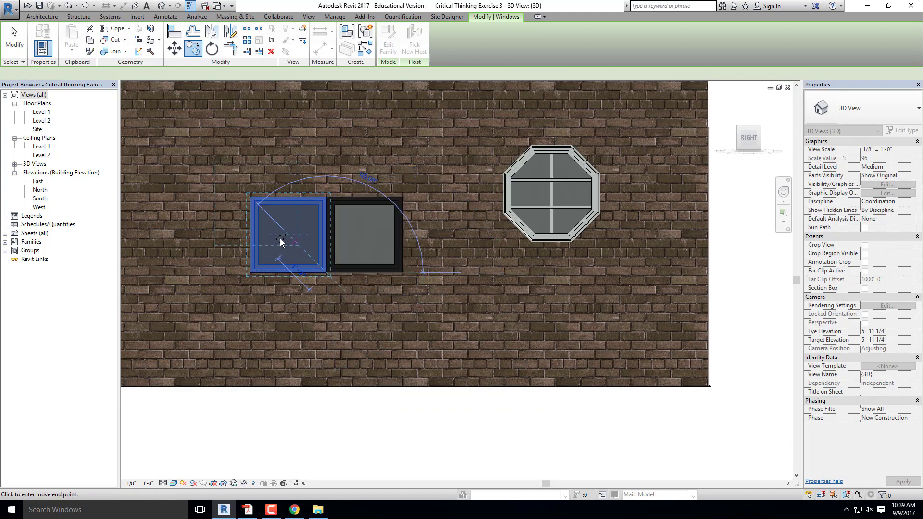
{"action": "left_click", "coordinate": [252, 272]}
{"action": "key", "text": "Escape"}
Select the side-by-side 24" x 24" fixed windows in the row together.
{"action": "scroll", "coordinate": [448, 308], "scroll_direction": "down", "scroll_amount": 3}
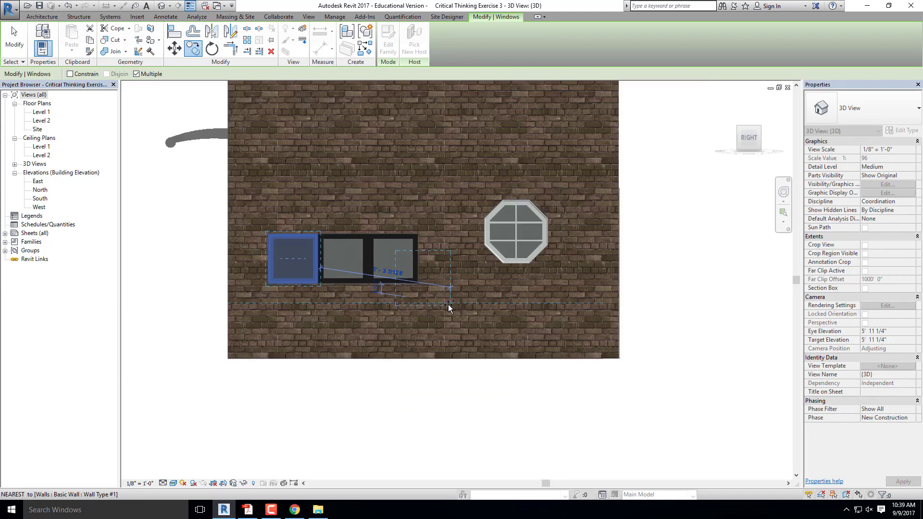
{"action": "scroll", "coordinate": [342, 288], "scroll_direction": "up", "scroll_amount": 2}
{"action": "left_click", "coordinate": [351, 287], "text": "ctrl"}
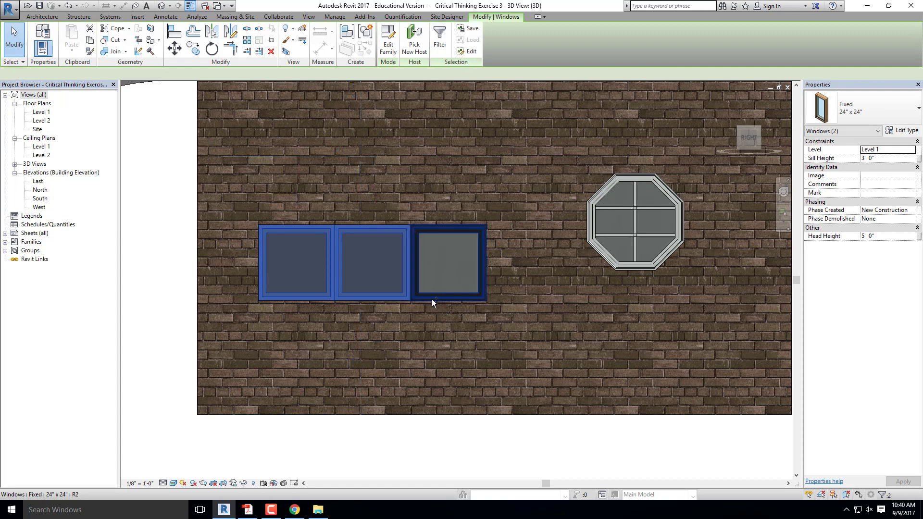
Copy the three adjacent 24" x 24" fixed windows directly above their row to form a second row.
{"action": "left_click", "coordinate": [433, 295], "text": "ctrl"}
{"action": "left_click", "coordinate": [192, 48]}
{"action": "scroll", "coordinate": [244, 290], "scroll_direction": "up", "scroll_amount": 2}
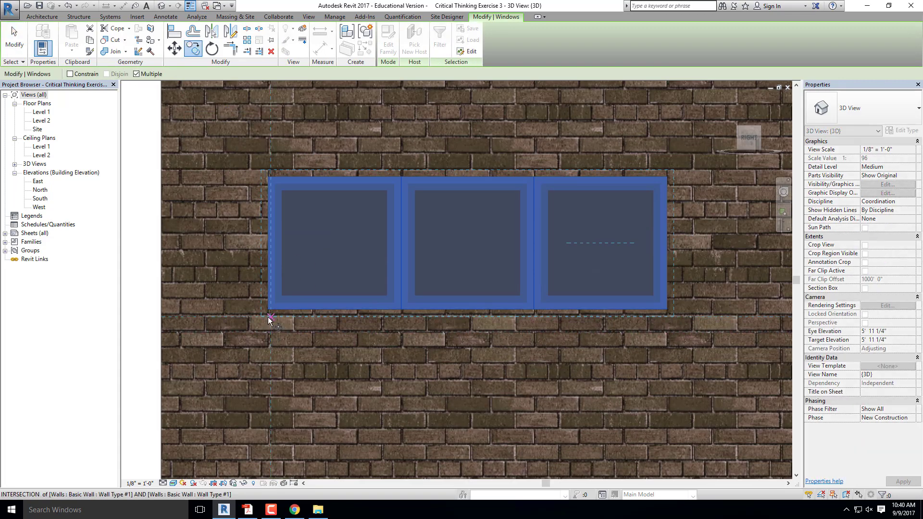
{"action": "left_click", "coordinate": [268, 312]}
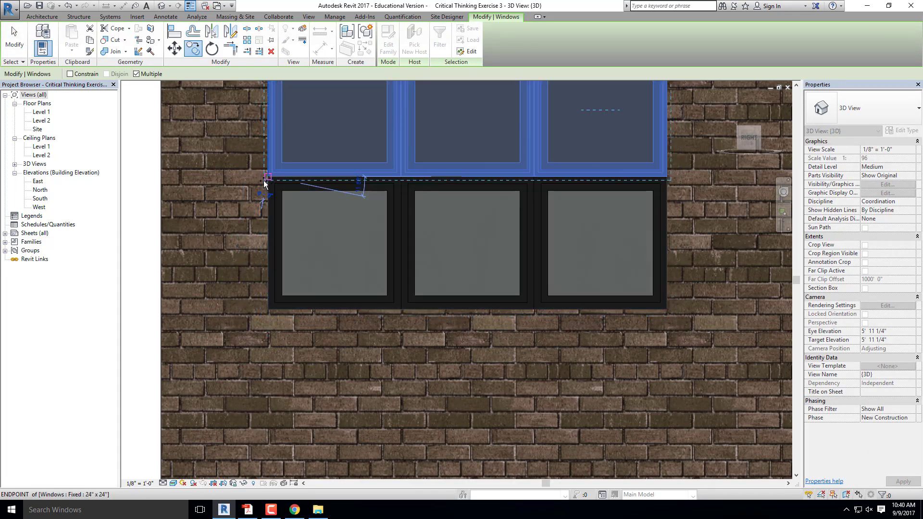
{"action": "scroll", "coordinate": [263, 180], "scroll_direction": "down", "scroll_amount": 3}
{"action": "key", "text": "Escape"}
{"action": "key", "text": "Escape"}
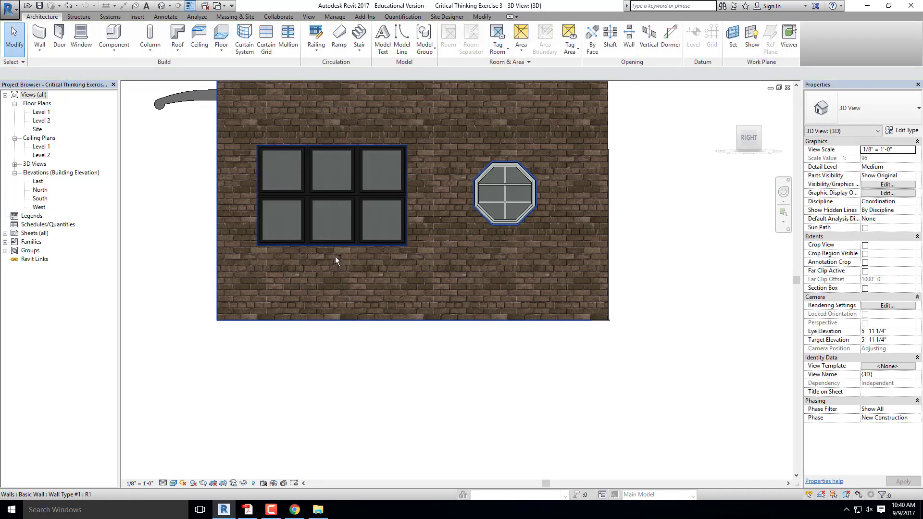
Examine the six-window grid beside the octagonal window, then the building's front wall with the door and sunshade.
{"action": "scroll", "coordinate": [310, 185], "scroll_direction": "up", "scroll_amount": 2}
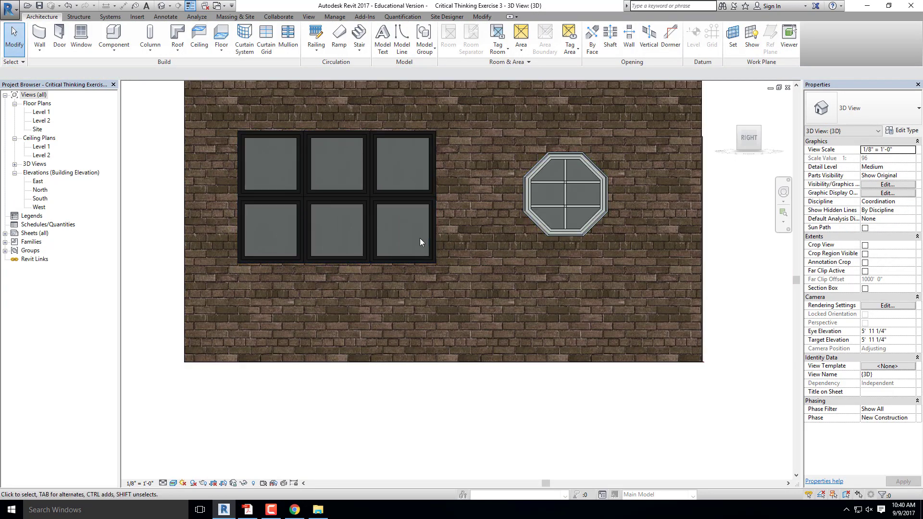
{"action": "scroll", "coordinate": [299, 188], "scroll_direction": "up", "scroll_amount": 1}
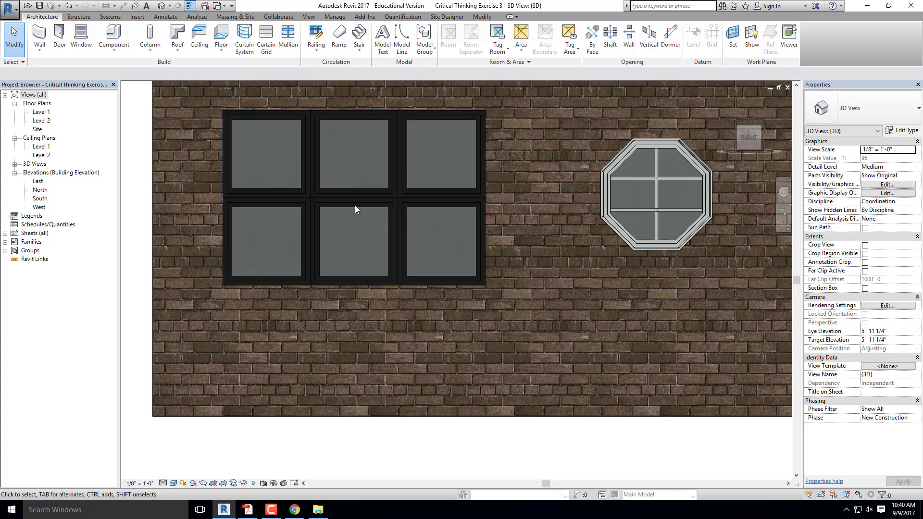
{"action": "scroll", "coordinate": [295, 201], "scroll_direction": "up", "scroll_amount": 1}
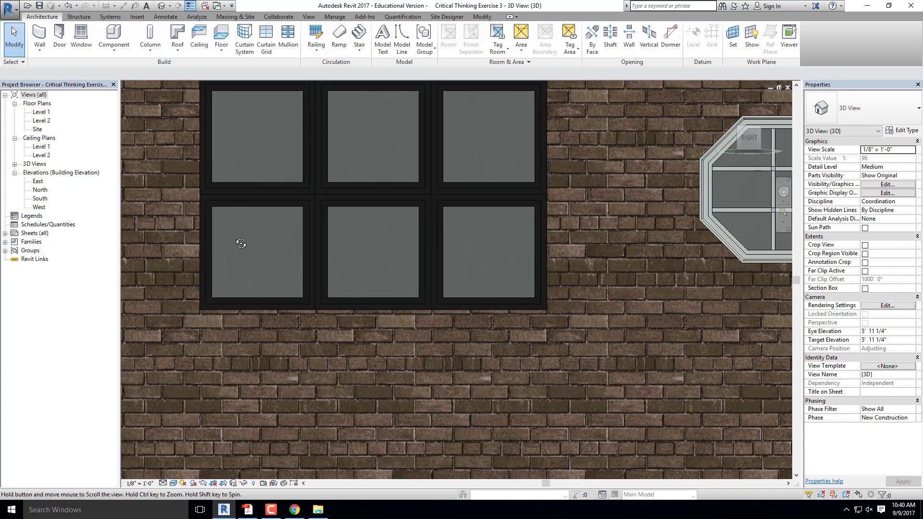
{"action": "middle_click_drag", "start_coordinate": [241, 244], "coordinate": [275, 236], "text": "shift"}
{"action": "scroll", "coordinate": [289, 268], "scroll_direction": "down", "scroll_amount": 3}
{"action": "scroll", "coordinate": [306, 262], "scroll_direction": "up", "scroll_amount": 3}
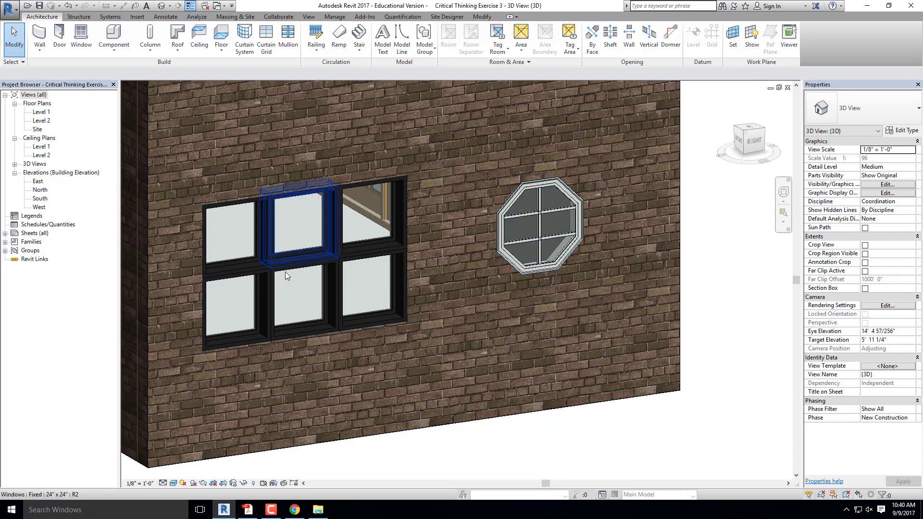
{"action": "scroll", "coordinate": [467, 324], "scroll_direction": "down", "scroll_amount": 5}
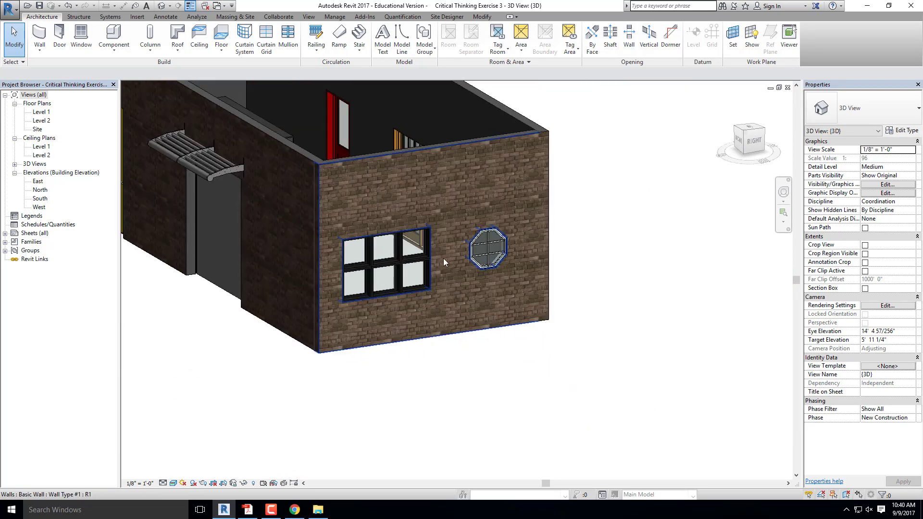
{"action": "scroll", "coordinate": [449, 266], "scroll_direction": "down", "scroll_amount": 5}
{"action": "middle_click_drag", "start_coordinate": [335, 288], "coordinate": [551, 317], "text": "shift"}
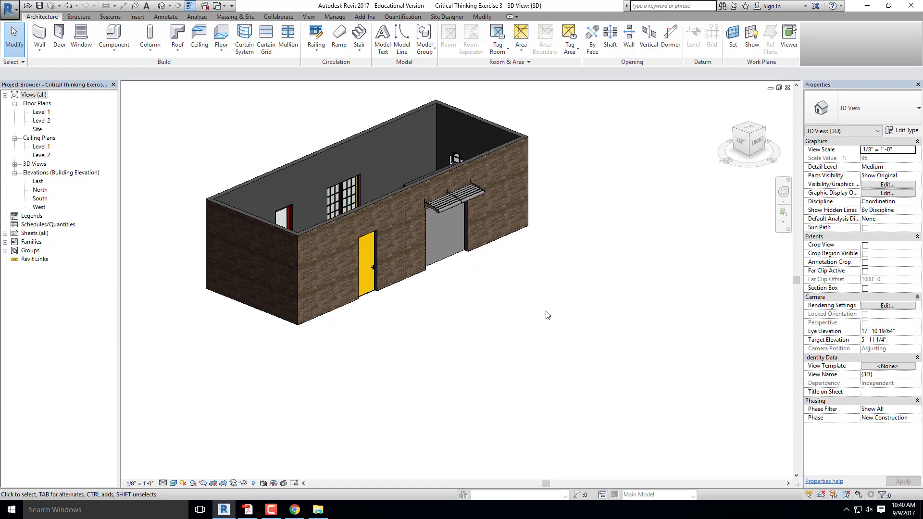
{"action": "middle_click_drag", "start_coordinate": [539, 310], "coordinate": [443, 252], "text": "shift"}
{"action": "scroll", "coordinate": [425, 206], "scroll_direction": "up", "scroll_amount": 3}
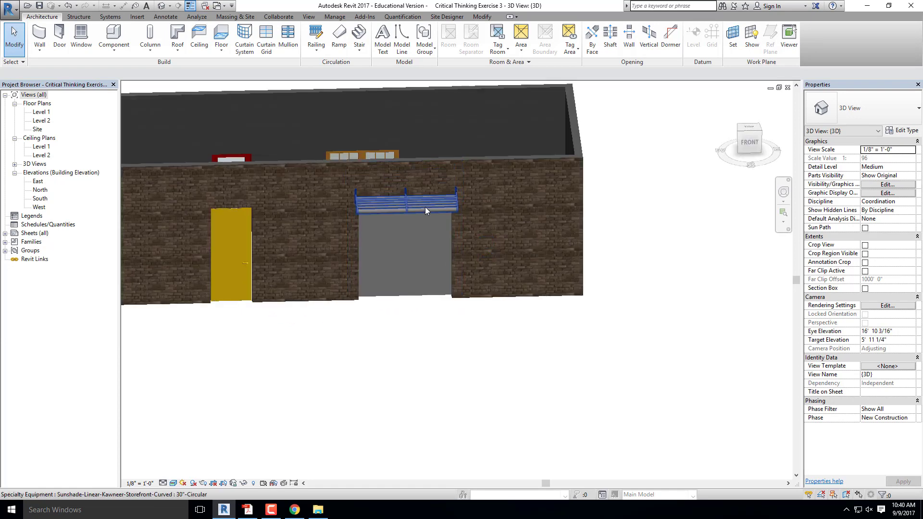
Review the type properties of the curved Kawneer sunshade above the overhead door opening without changing them.
{"action": "left_click", "coordinate": [425, 207]}
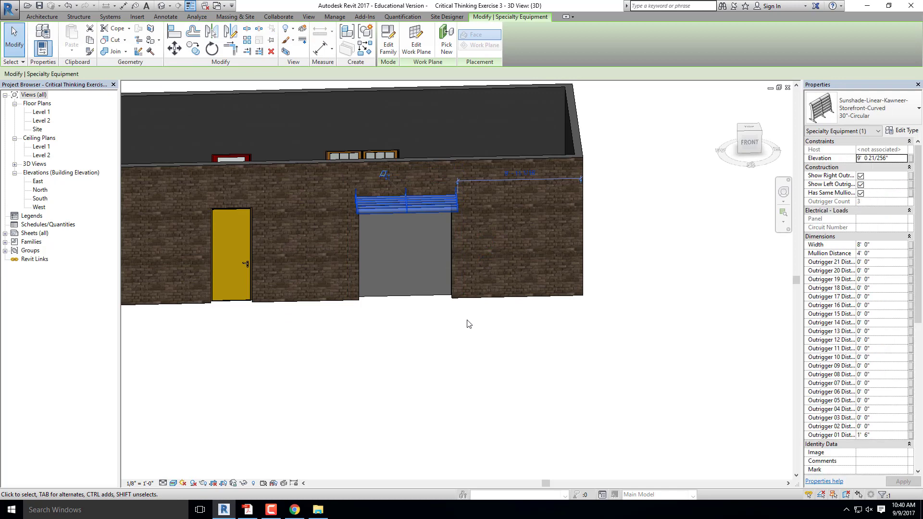
{"action": "middle_click_drag", "start_coordinate": [431, 331], "coordinate": [480, 373], "text": "shift"}
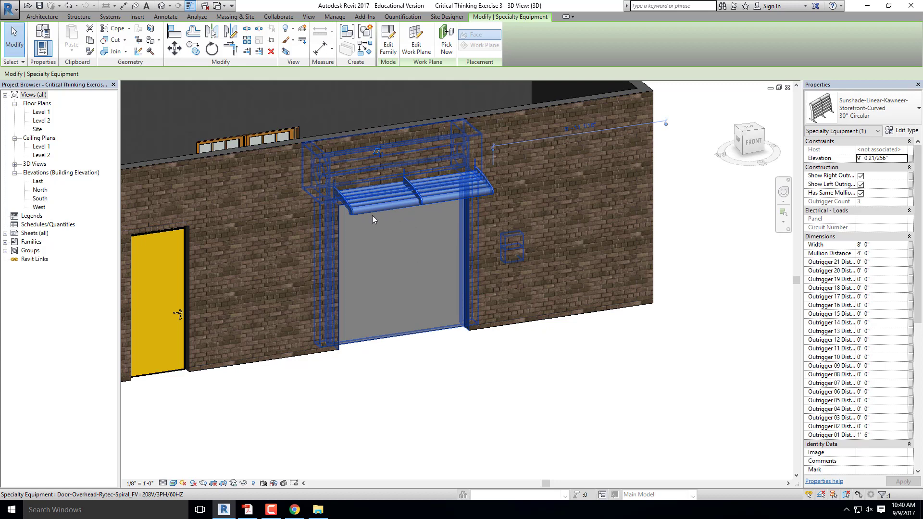
{"action": "left_click", "coordinate": [908, 133]}
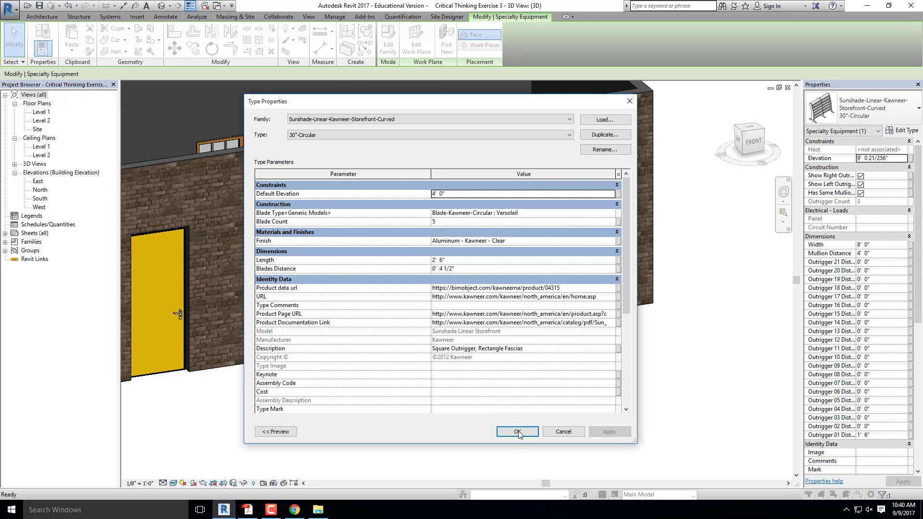
{"action": "left_click", "coordinate": [563, 432]}
{"action": "left_click", "coordinate": [480, 363]}
{"action": "left_click", "coordinate": [421, 200]}
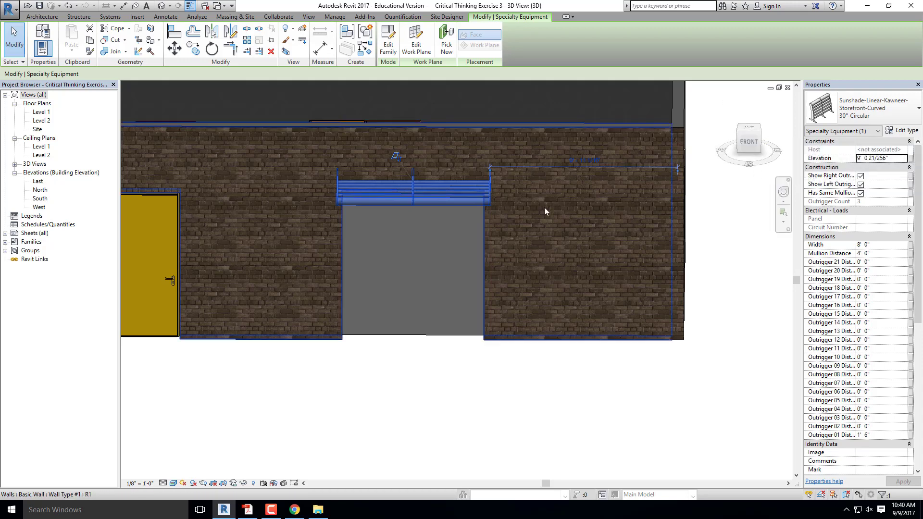
{"action": "scroll", "coordinate": [442, 177], "scroll_direction": "up", "scroll_amount": 2}
{"action": "scroll", "coordinate": [443, 177], "scroll_direction": "up", "scroll_amount": 1}
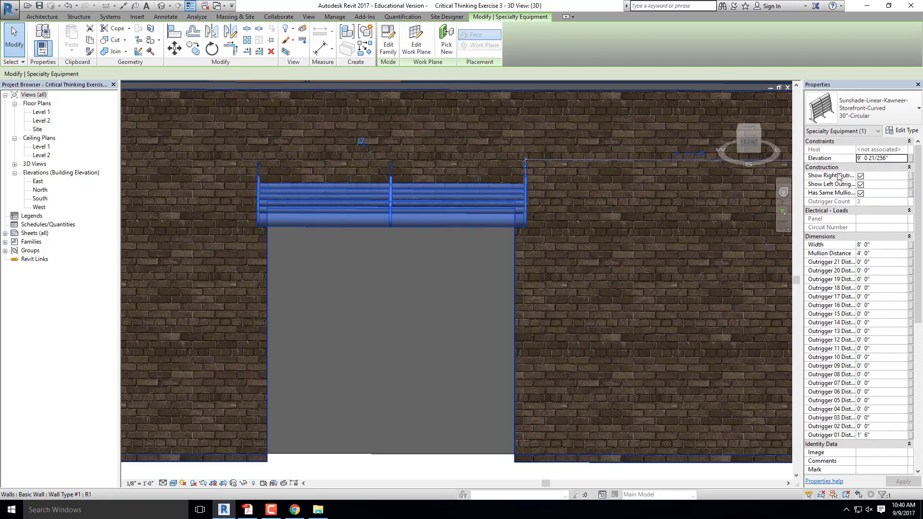
{"action": "left_click", "coordinate": [904, 130]}
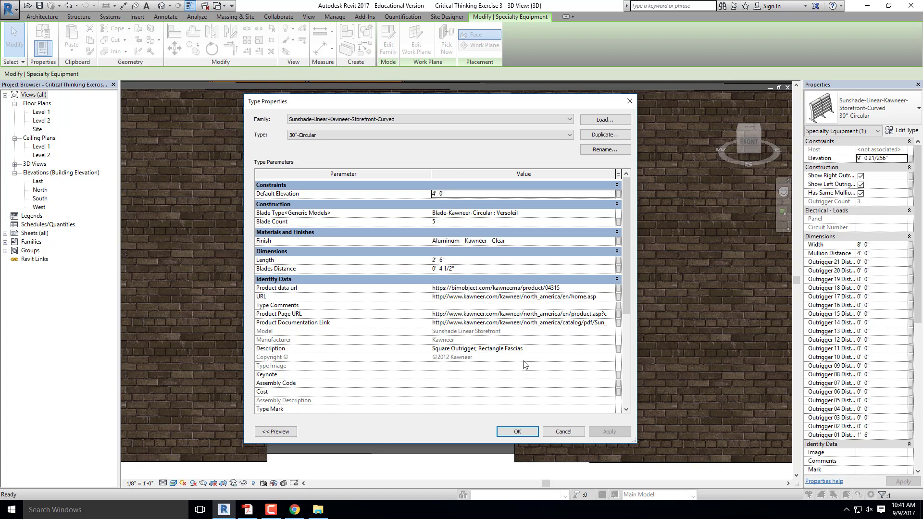
{"action": "left_click", "coordinate": [563, 431]}
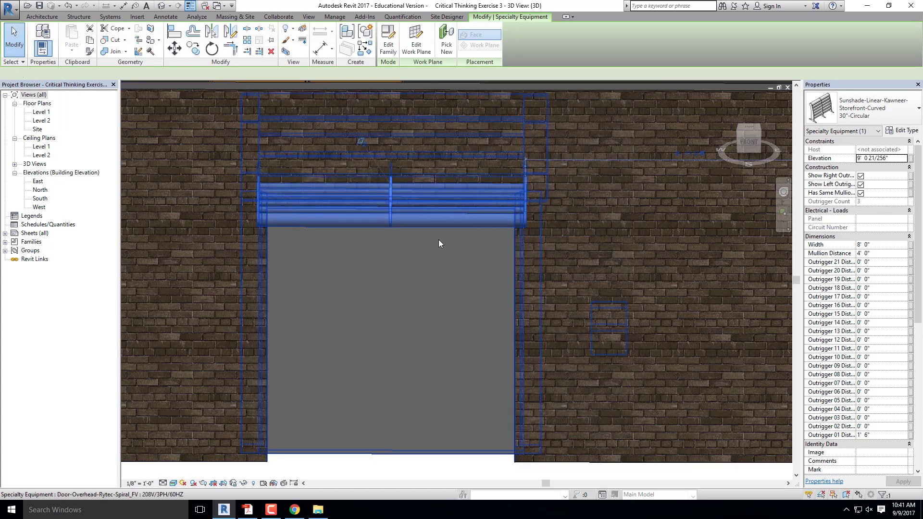
Rehost the curved sunshade onto the brick wall face just above the overhead door opening.
{"action": "scroll", "coordinate": [438, 239], "scroll_direction": "down", "scroll_amount": 2}
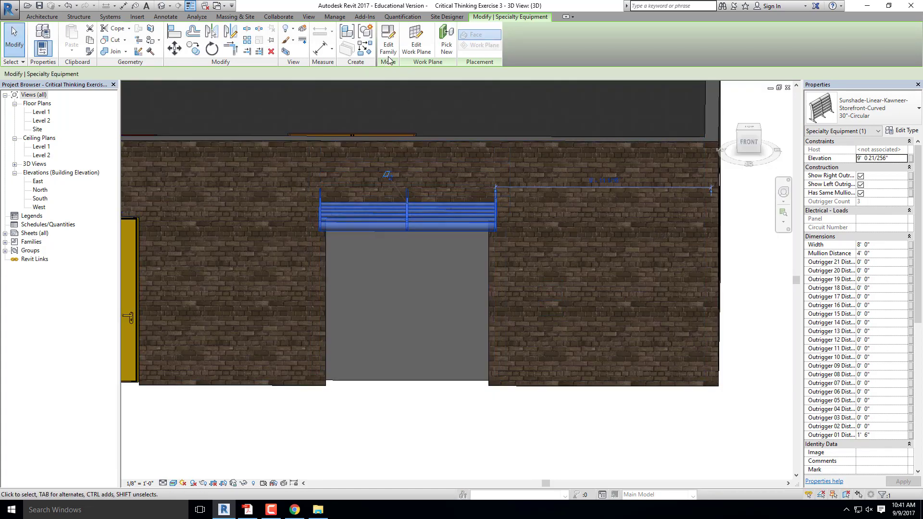
{"action": "left_click", "coordinate": [447, 41]}
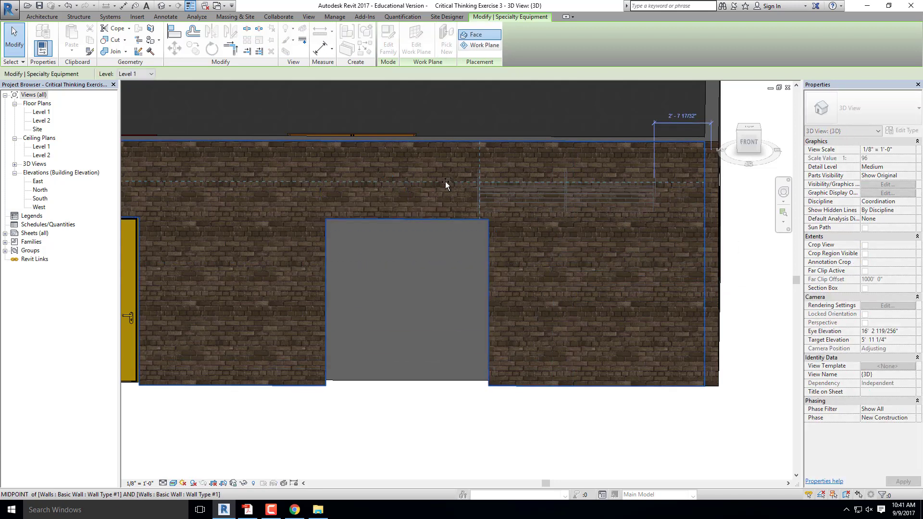
{"action": "left_click", "coordinate": [322, 196]}
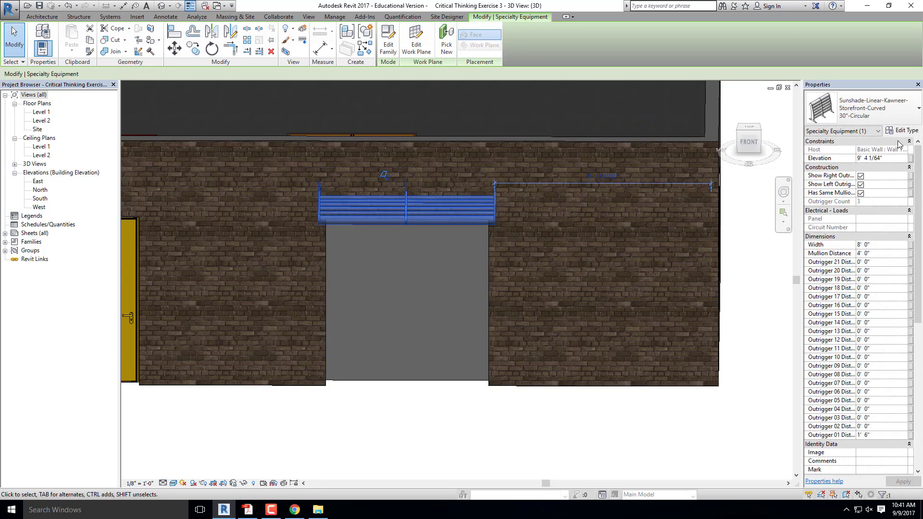
Try to set the Length of the sunshade's 30"-Circular type to 5' 0".
{"action": "left_click", "coordinate": [901, 131]}
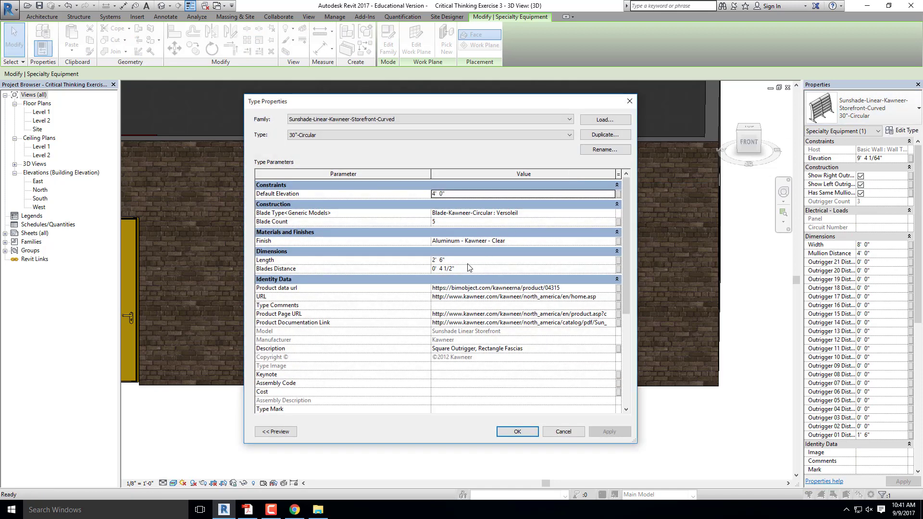
{"action": "left_click", "coordinate": [468, 263]}
{"action": "scroll", "coordinate": [584, 309], "scroll_direction": "down", "scroll_amount": 3}
{"action": "scroll", "coordinate": [582, 306], "scroll_direction": "up", "scroll_amount": 3}
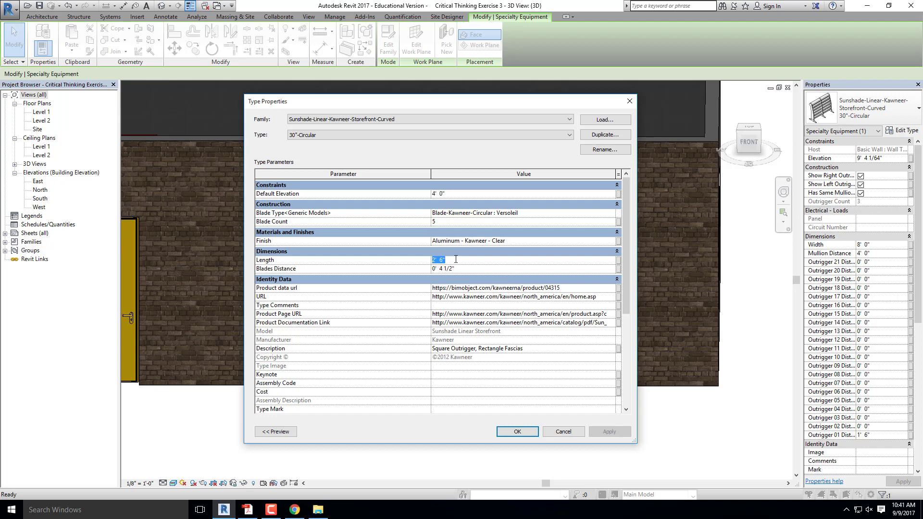
{"action": "type", "text": "'"}
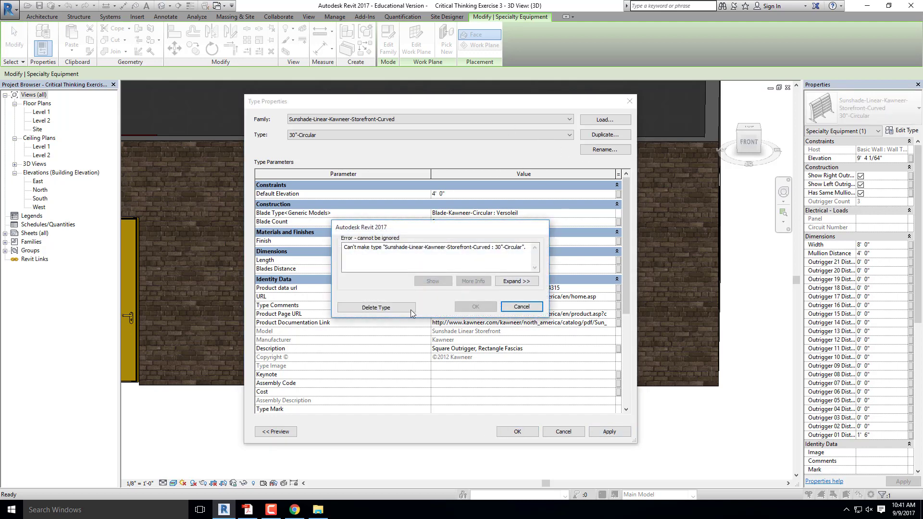
{"action": "left_click", "coordinate": [522, 307]}
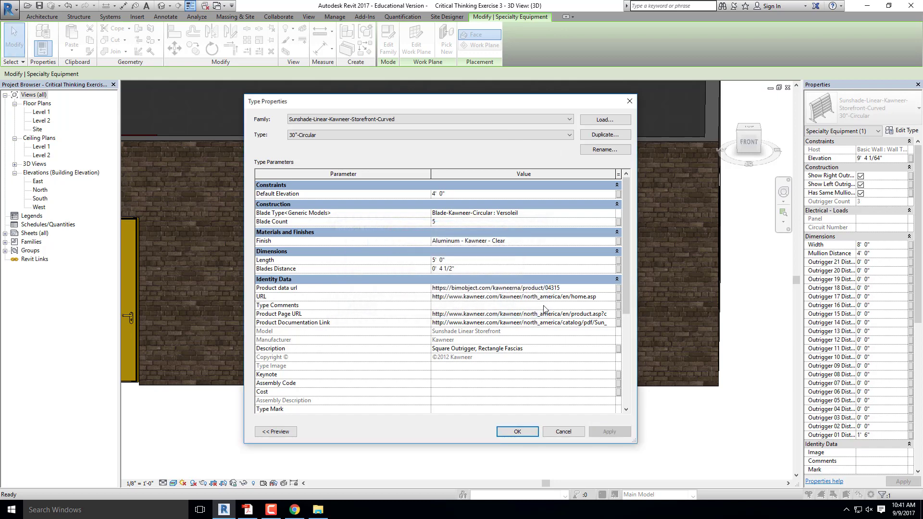
{"action": "left_click", "coordinate": [512, 429]}
Inspect the rehosted sunshade from an angle and check the Length in its type properties.
{"action": "left_click", "coordinate": [424, 397]}
{"action": "middle_click_drag", "start_coordinate": [421, 387], "coordinate": [385, 239], "text": "shift"}
{"action": "left_click", "coordinate": [400, 230]}
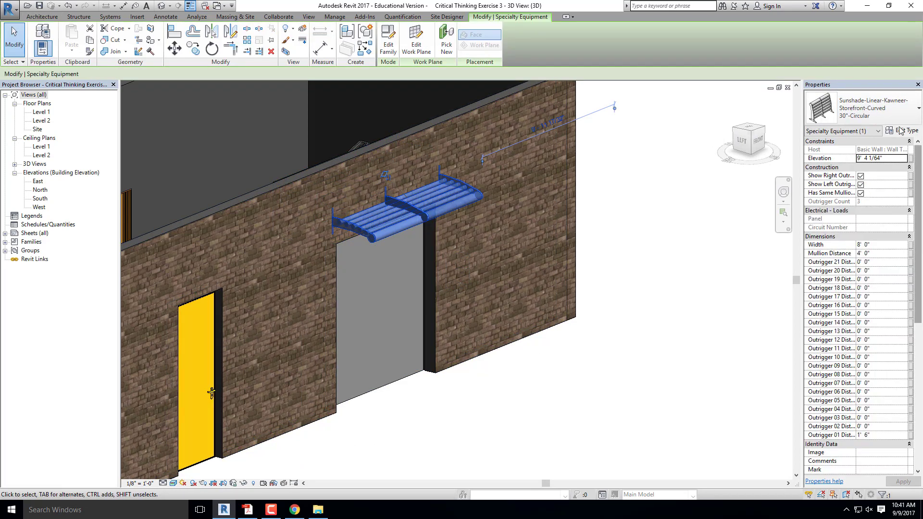
{"action": "scroll", "coordinate": [917, 171], "scroll_direction": "down", "scroll_amount": 5}
{"action": "scroll", "coordinate": [917, 172], "scroll_direction": "up", "scroll_amount": 5}
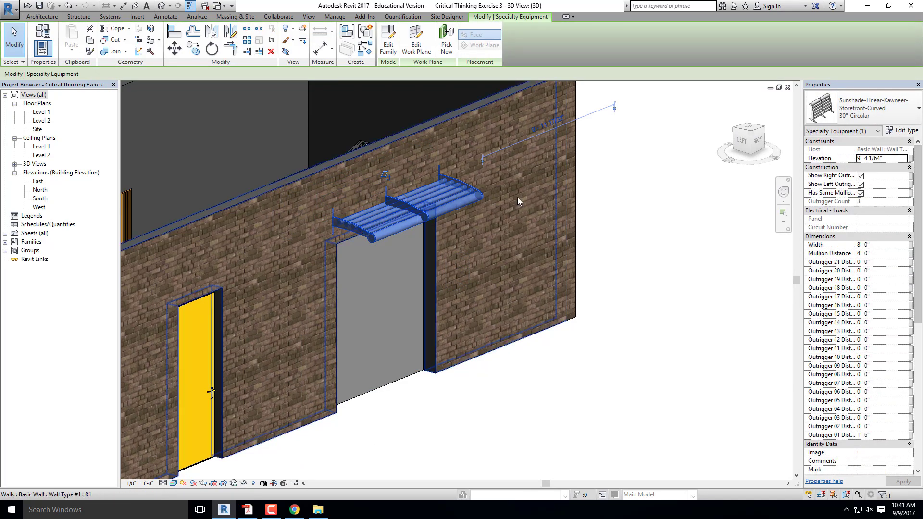
{"action": "left_click", "coordinate": [906, 130]}
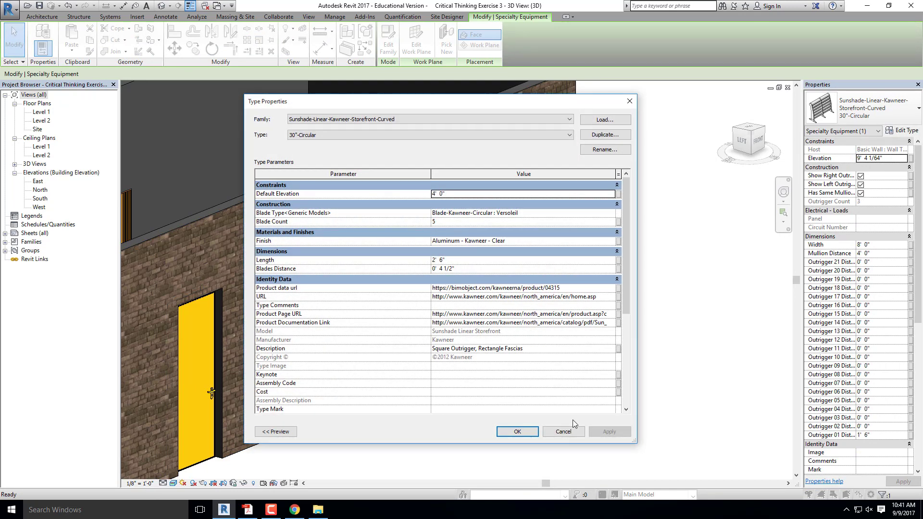
{"action": "left_click", "coordinate": [564, 432]}
Delete the sunshade above the overhead door opening and undo the deletion.
{"action": "key", "text": "Delete"}
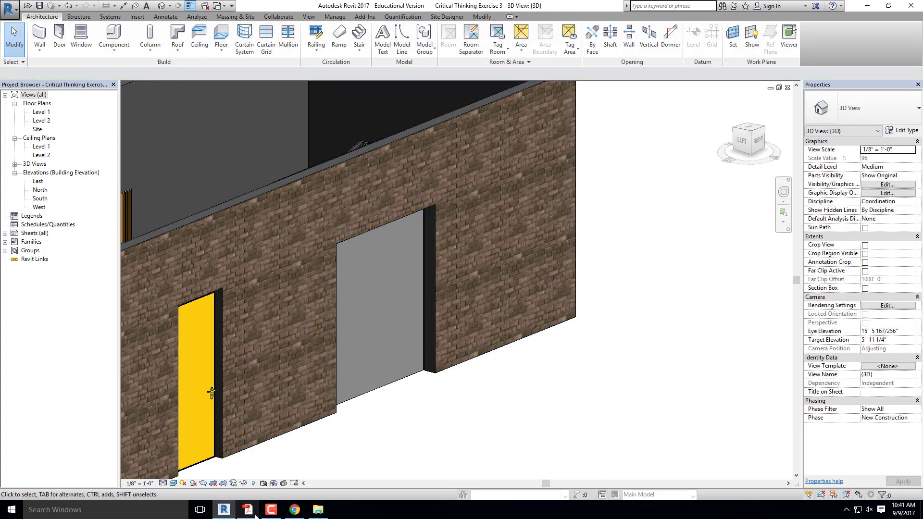
{"action": "left_click", "coordinate": [114, 48]}
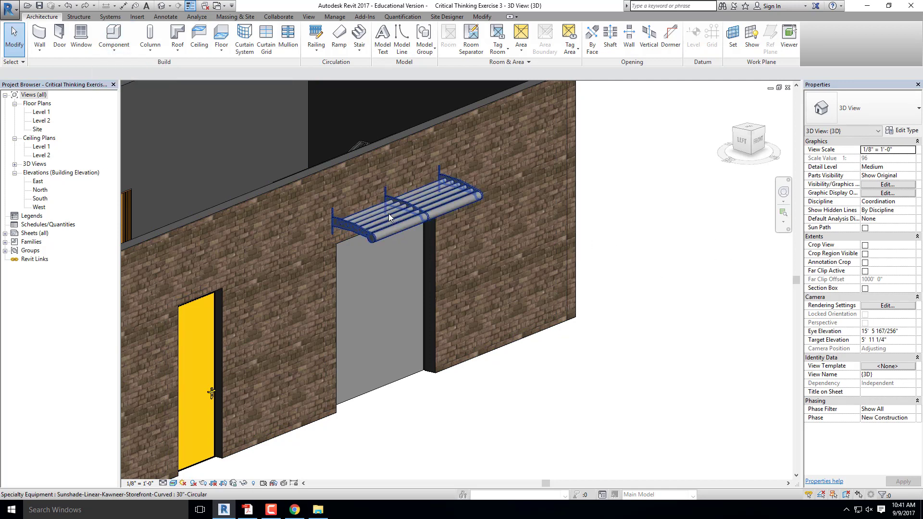
Check the sunshade's type properties and set its instance Width to 12'.
{"action": "left_click", "coordinate": [388, 213]}
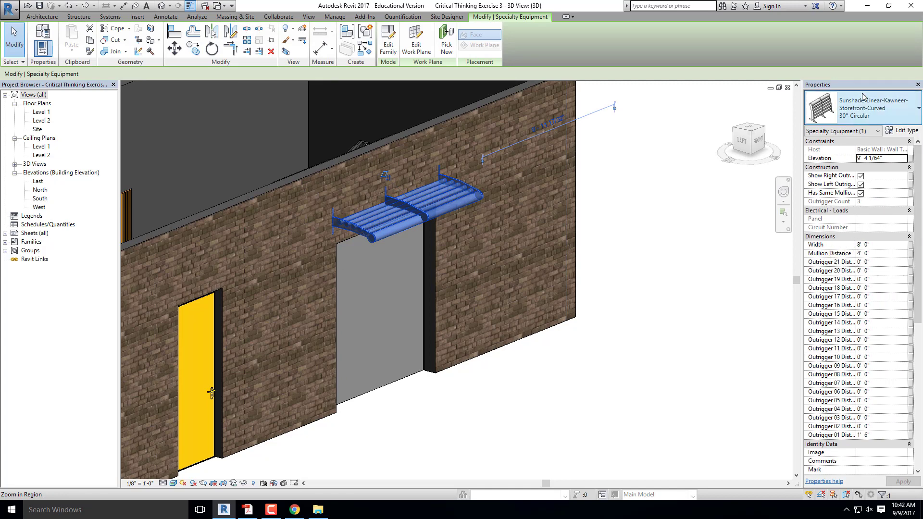
{"action": "left_click", "coordinate": [903, 132]}
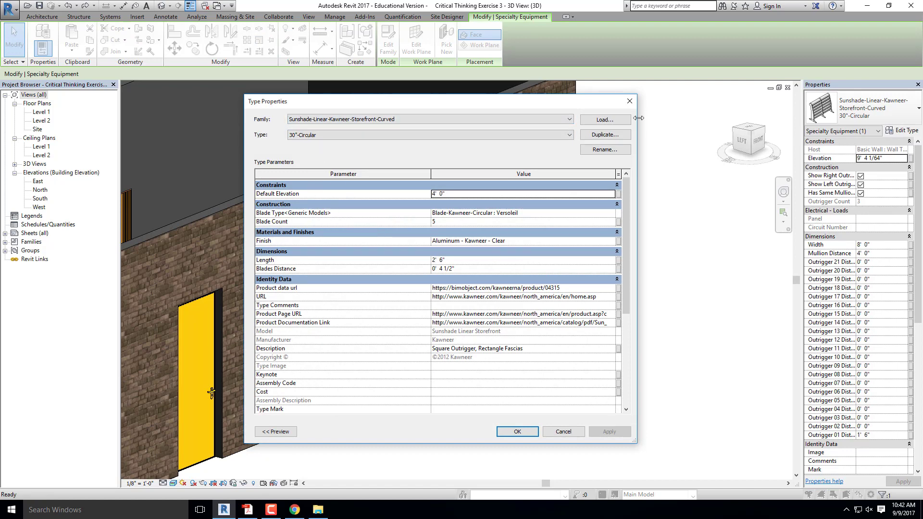
{"action": "left_click", "coordinate": [629, 103]}
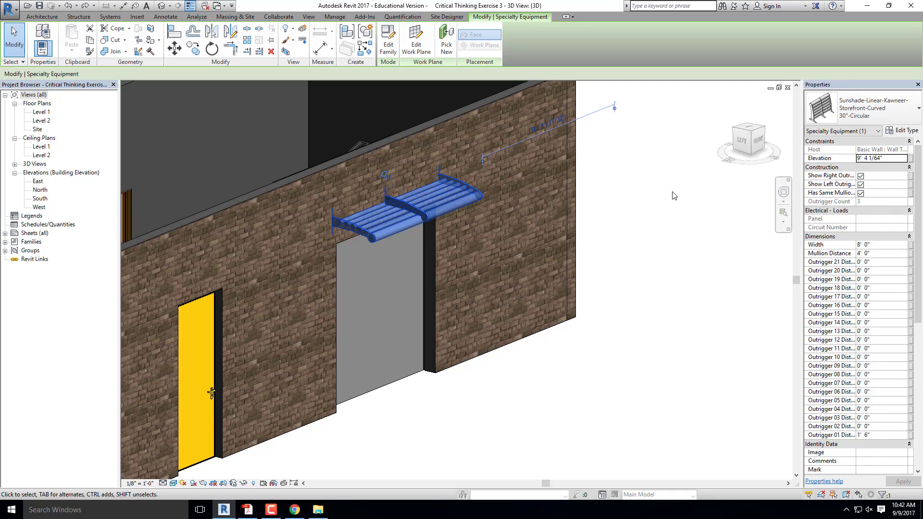
{"action": "left_click", "coordinate": [893, 246]}
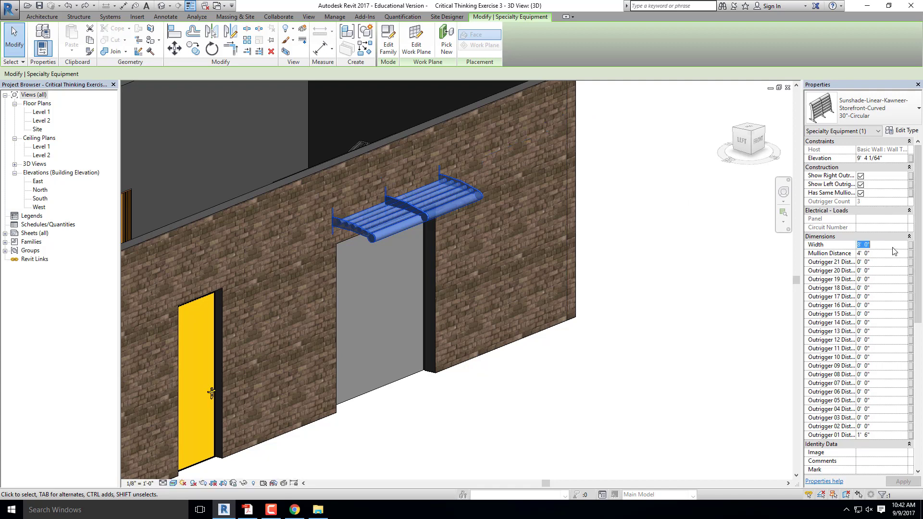
{"action": "type", "text": "12"}
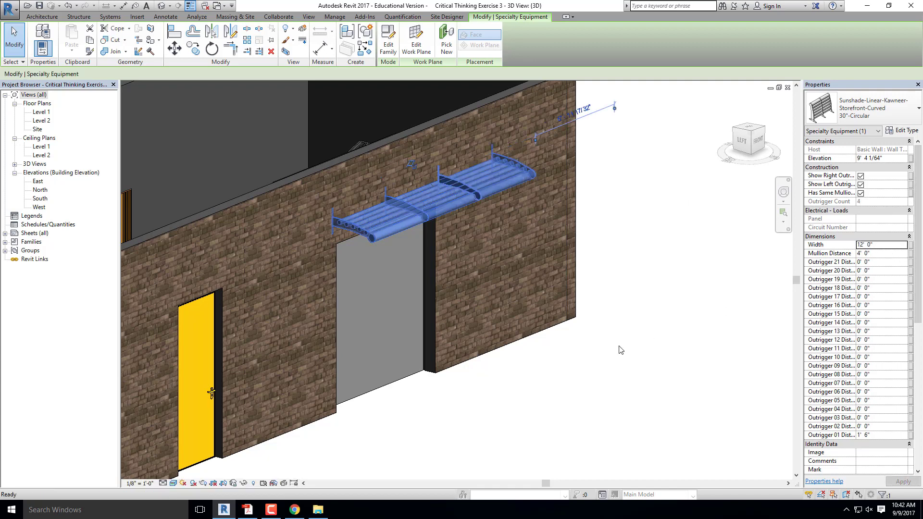
Remove the widened sunshade from above the overhead door opening.
{"action": "left_click", "coordinate": [625, 346]}
{"action": "middle_click_drag", "start_coordinate": [656, 310], "coordinate": [690, 310], "text": "shift"}
{"action": "scroll", "coordinate": [587, 251], "scroll_direction": "up", "scroll_amount": 4}
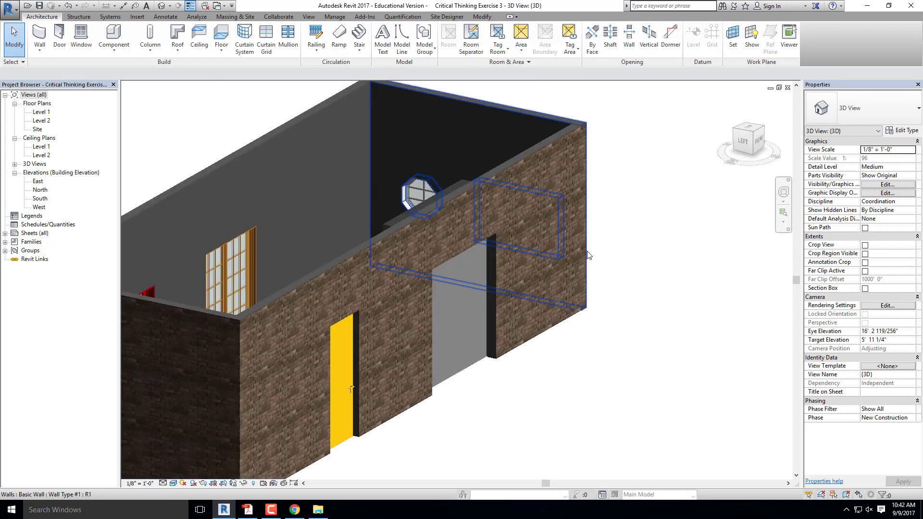
Select the sunshade above the overhead door, view it from an angle, and check its type properties.
{"action": "scroll", "coordinate": [445, 201], "scroll_direction": "up", "scroll_amount": 2}
{"action": "left_click", "coordinate": [445, 201]}
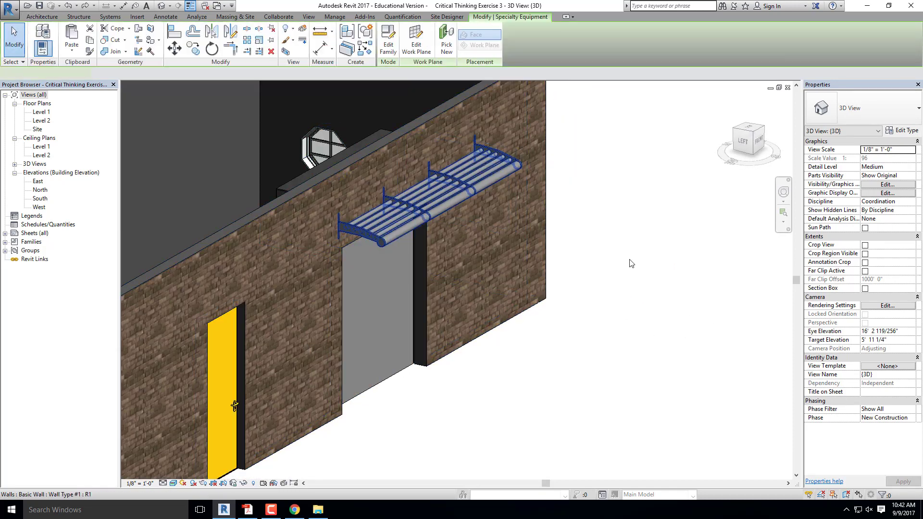
{"action": "middle_click_drag", "start_coordinate": [633, 262], "coordinate": [509, 235], "text": "shift"}
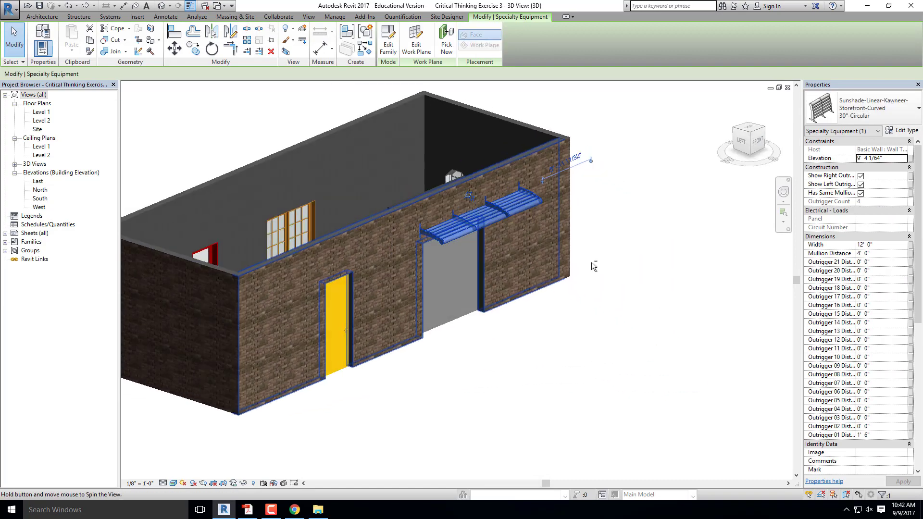
{"action": "scroll", "coordinate": [510, 236], "scroll_direction": "up", "scroll_amount": 2}
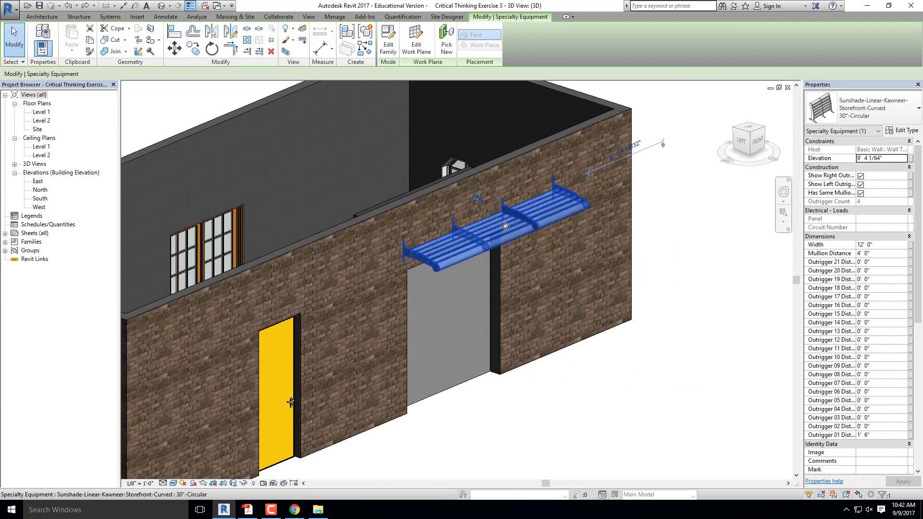
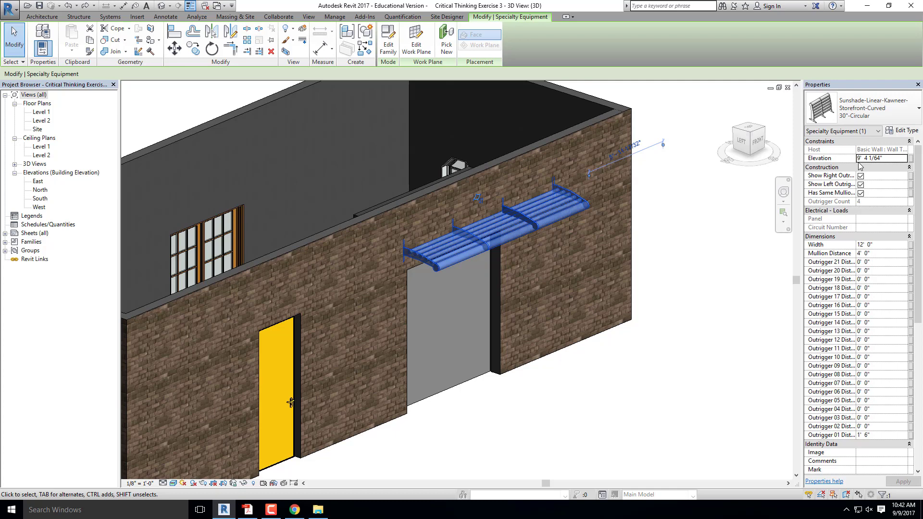
{"action": "left_click", "coordinate": [908, 129]}
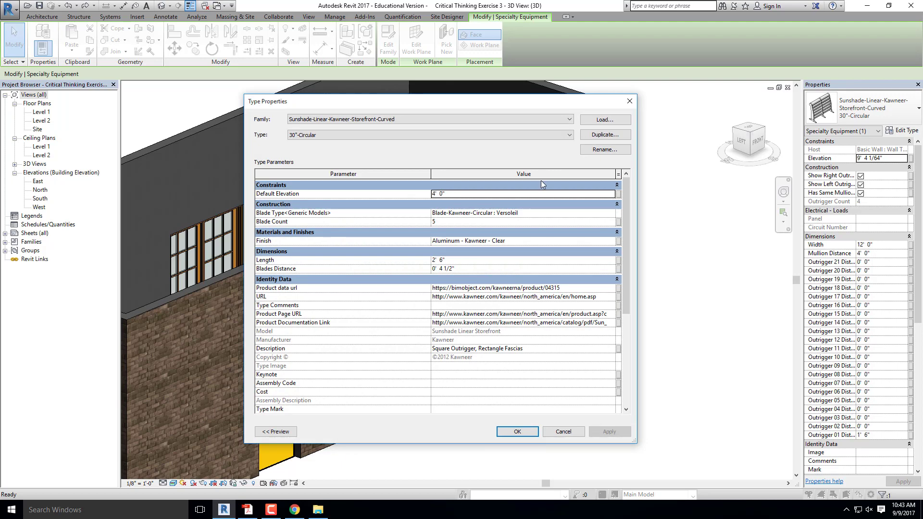
{"action": "left_click", "coordinate": [629, 104]}
{"action": "left_click", "coordinate": [629, 101]}
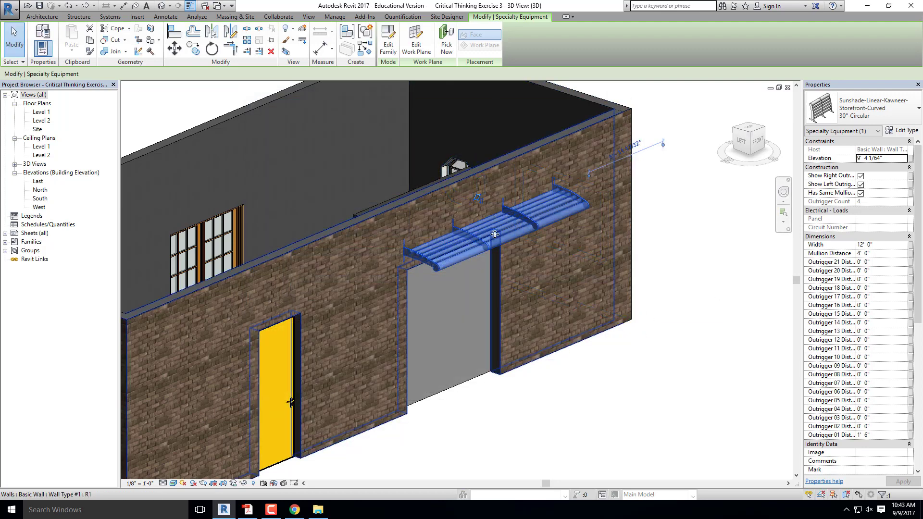
Inspect the sunshade up close, recheck its type dimensions, and view the whole building from the front and an angle.
{"action": "scroll", "coordinate": [495, 235], "scroll_direction": "up", "scroll_amount": 5}
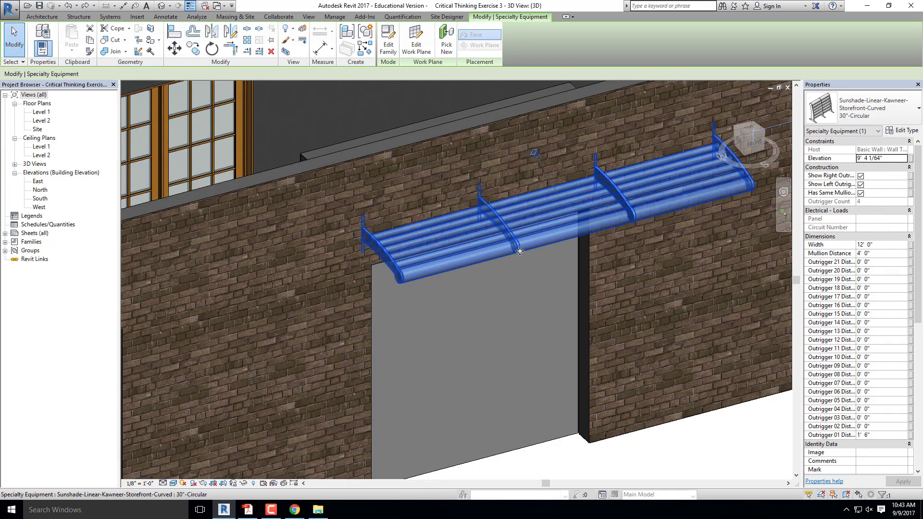
{"action": "scroll", "coordinate": [520, 251], "scroll_direction": "down", "scroll_amount": 5}
{"action": "key", "text": "Escape"}
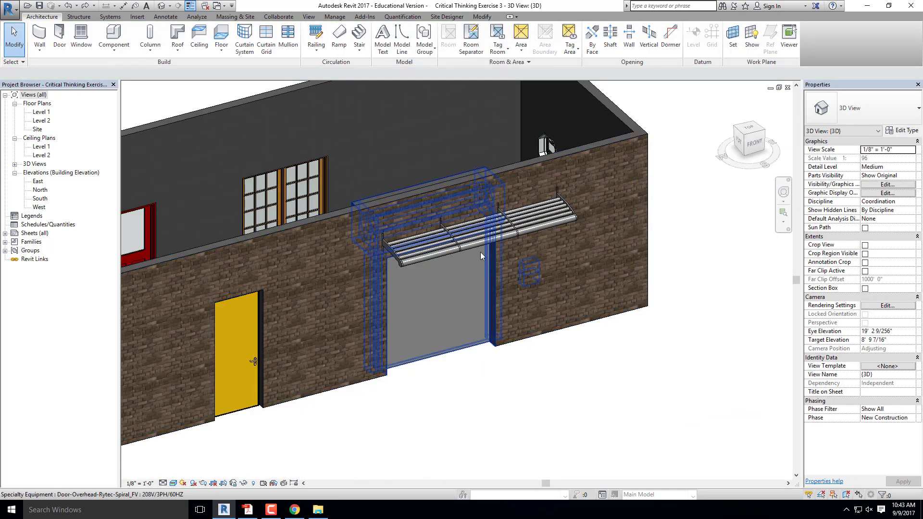
{"action": "left_click", "coordinate": [481, 238]}
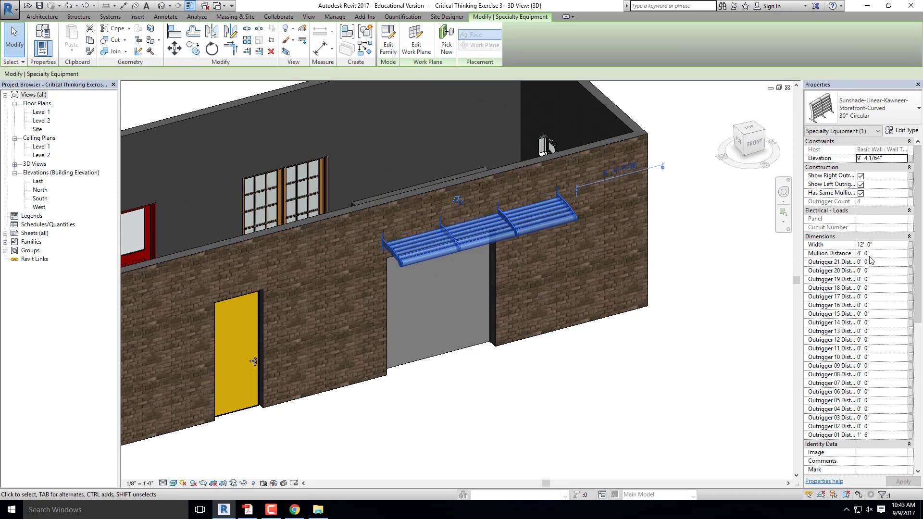
{"action": "left_click", "coordinate": [903, 131]}
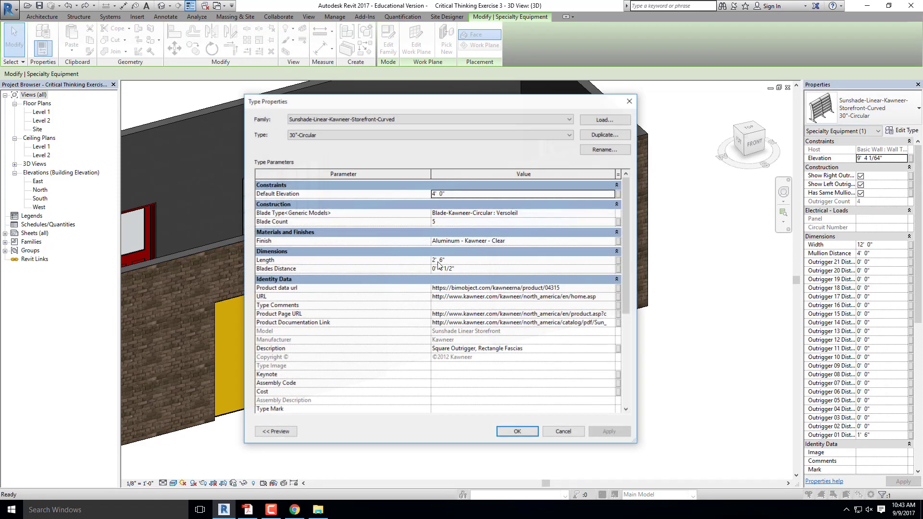
{"action": "left_click", "coordinate": [629, 101]}
{"action": "middle_click_drag", "start_coordinate": [517, 316], "coordinate": [616, 387], "text": "shift"}
{"action": "key", "text": "Escape"}
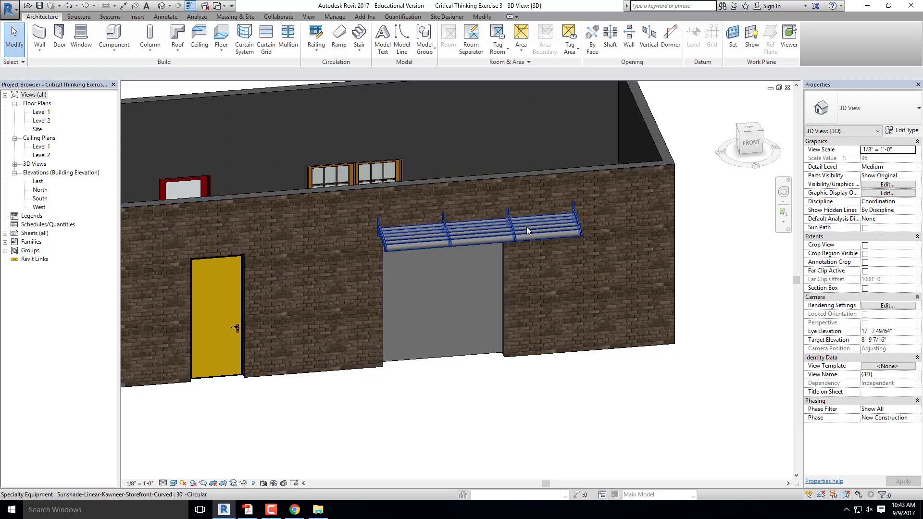
{"action": "scroll", "coordinate": [575, 202], "scroll_direction": "down", "scroll_amount": 1}
{"action": "scroll", "coordinate": [575, 201], "scroll_direction": "down", "scroll_amount": 2}
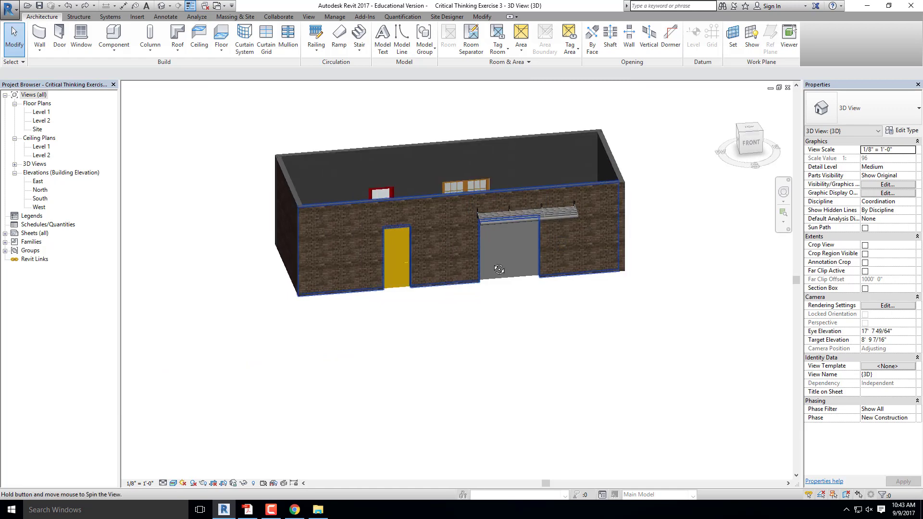
{"action": "middle_click_drag", "start_coordinate": [495, 268], "coordinate": [521, 279], "text": "shift"}
Switch to File Explorer, look in the ARCHI 127- REVIT- FALL 2017 folder, and return to the Revit model.
{"action": "mouse_move", "coordinate": [259, 516]}
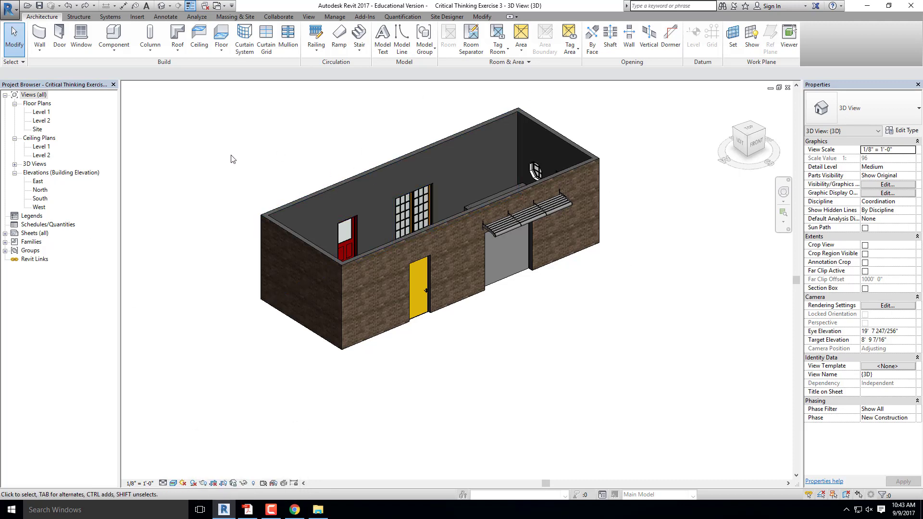
{"action": "left_click", "coordinate": [318, 509]}
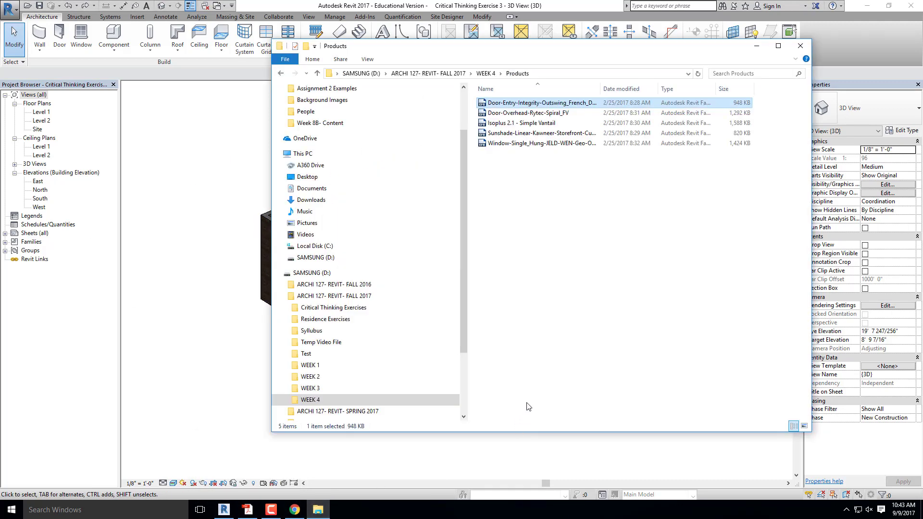
{"action": "left_click", "coordinate": [461, 74]}
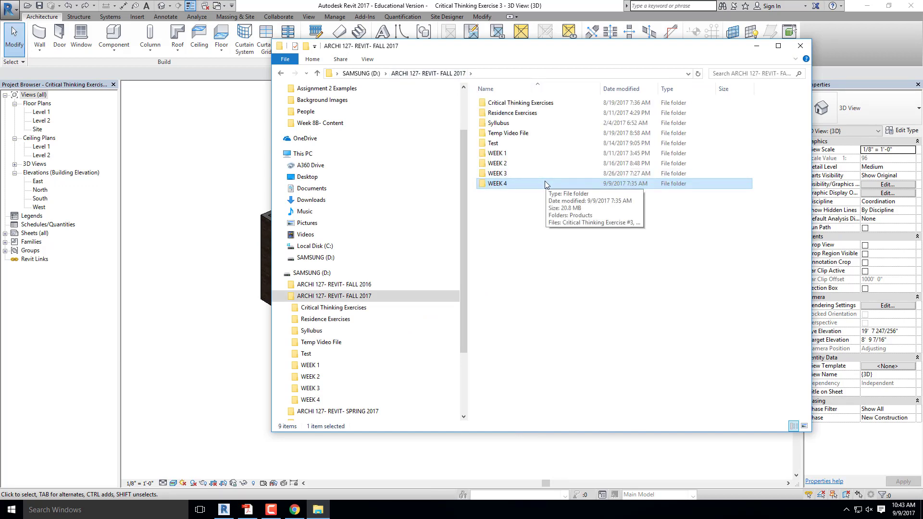
{"action": "left_click", "coordinate": [756, 45]}
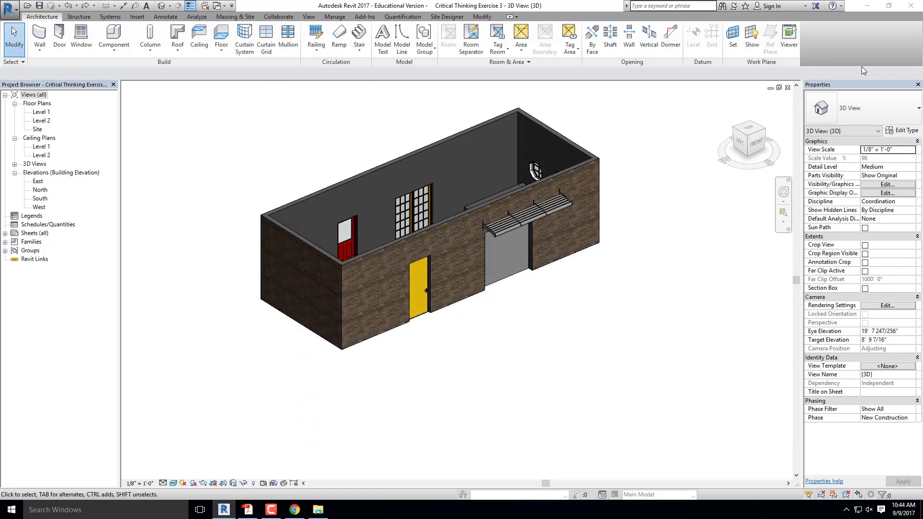
In the front view, shift and lower the sunshade to roughly centre it over the overhead door, at about 9' 1" elevation.
{"action": "left_click", "coordinate": [532, 218]}
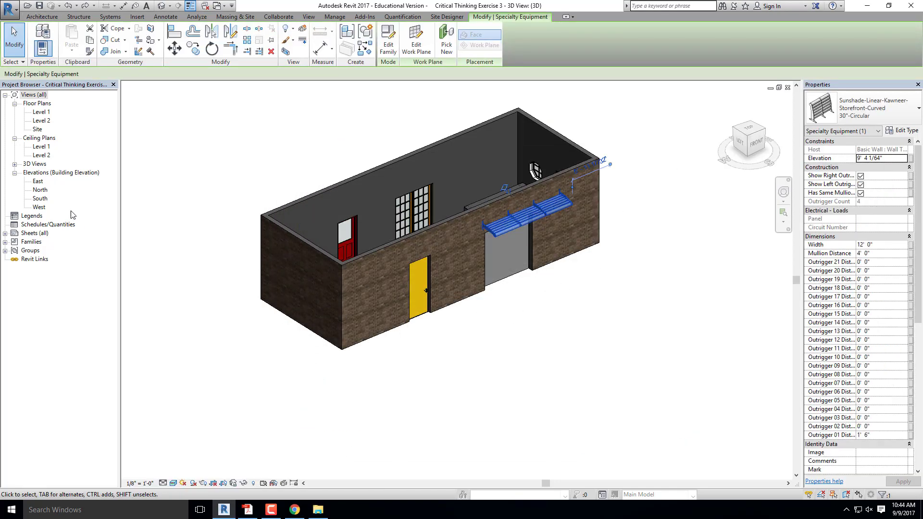
{"action": "left_click", "coordinate": [754, 146]}
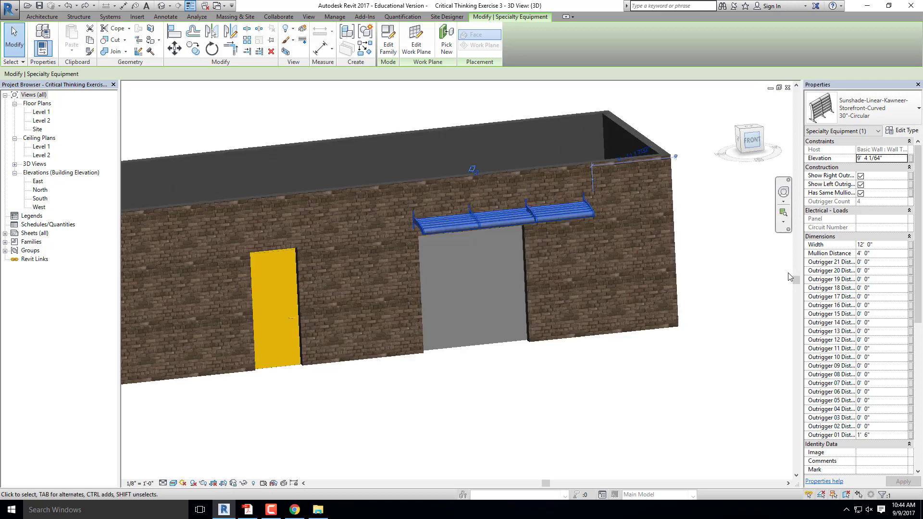
{"action": "scroll", "coordinate": [450, 318], "scroll_direction": "down", "scroll_amount": 4}
{"action": "middle_click_drag", "start_coordinate": [456, 290], "coordinate": [465, 147]}
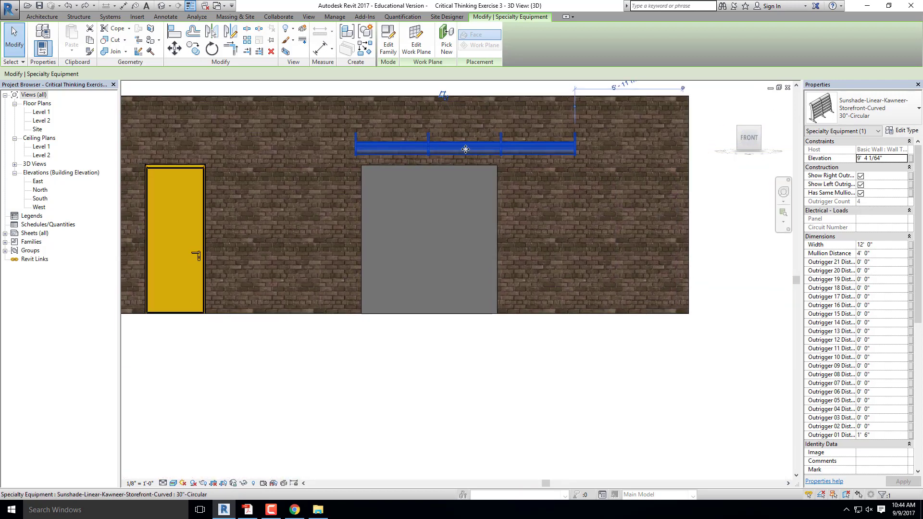
{"action": "scroll", "coordinate": [465, 147], "scroll_direction": "up", "scroll_amount": 1}
{"action": "left_click_drag", "start_coordinate": [452, 147], "coordinate": [432, 159]}
{"action": "left_click", "coordinate": [375, 383]}
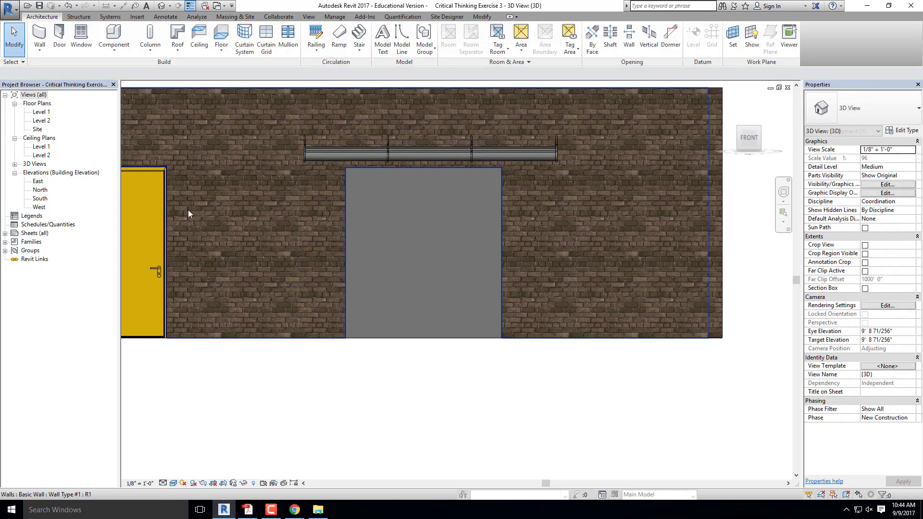
Go through the building elevations and open the South one at the wall with the overhead door and sunshade.
{"action": "double_click", "coordinate": [42, 184]}
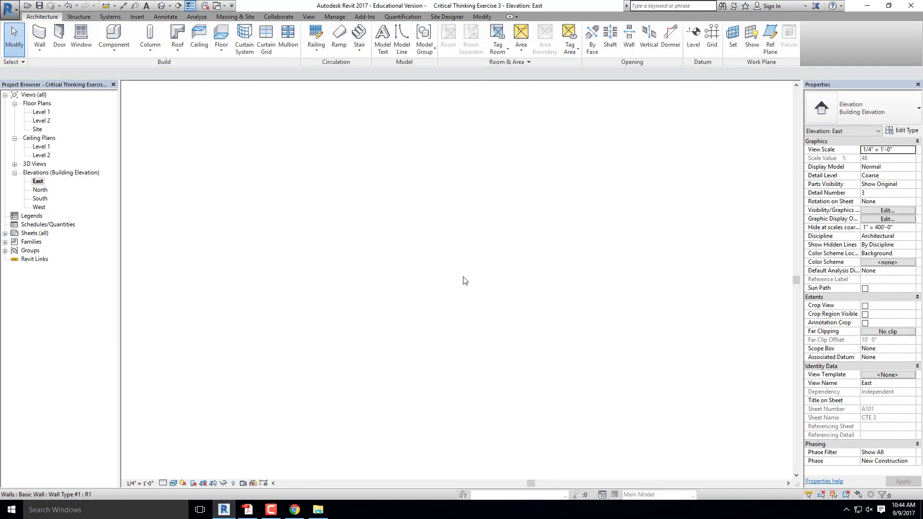
{"action": "double_click", "coordinate": [38, 191]}
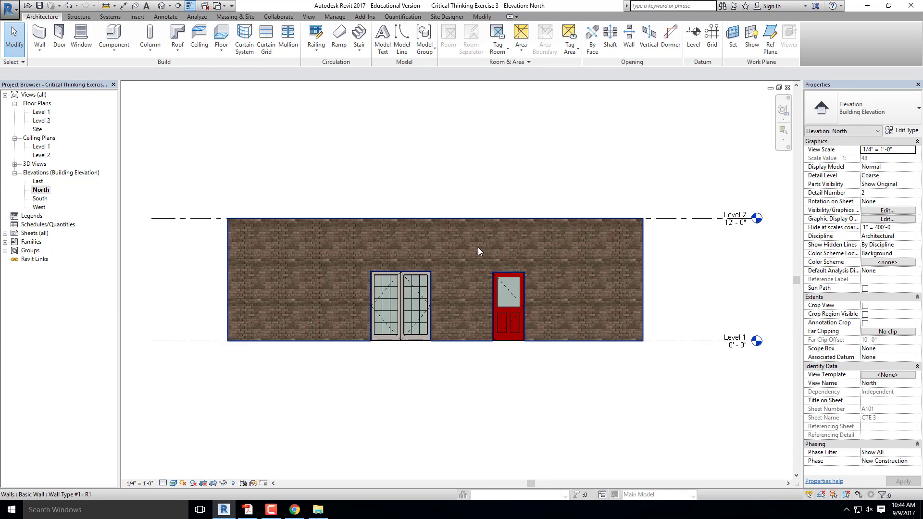
{"action": "left_click", "coordinate": [41, 198]}
{"action": "double_click", "coordinate": [41, 198]}
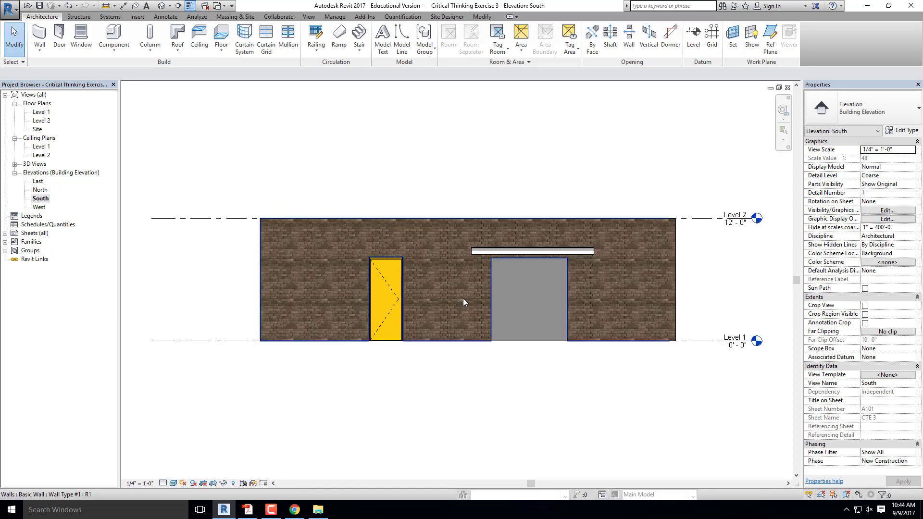
{"action": "middle_click_drag", "start_coordinate": [529, 327], "coordinate": [499, 323]}
{"action": "scroll", "coordinate": [499, 322], "scroll_direction": "up", "scroll_amount": 2}
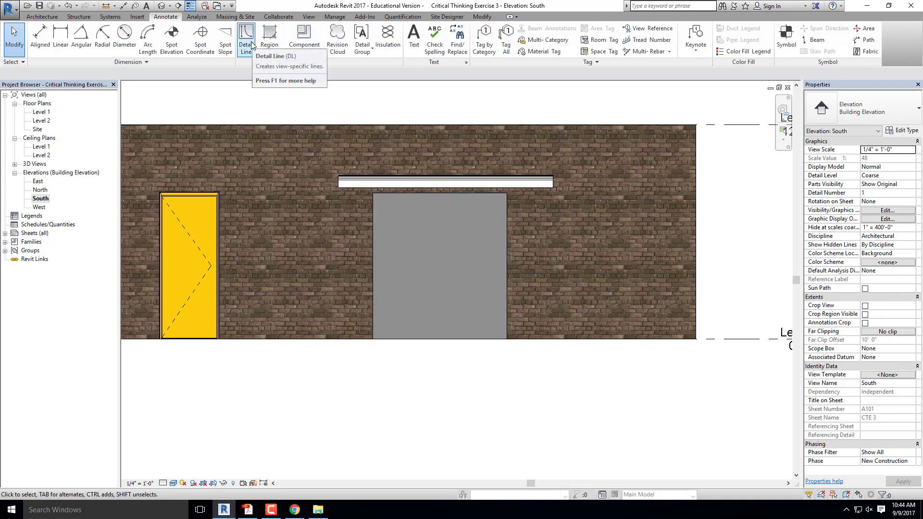
Draw a vertical Thin Lines detail line from the midpoint of the overhead door's base to above the wall top.
{"action": "left_click", "coordinate": [246, 38]}
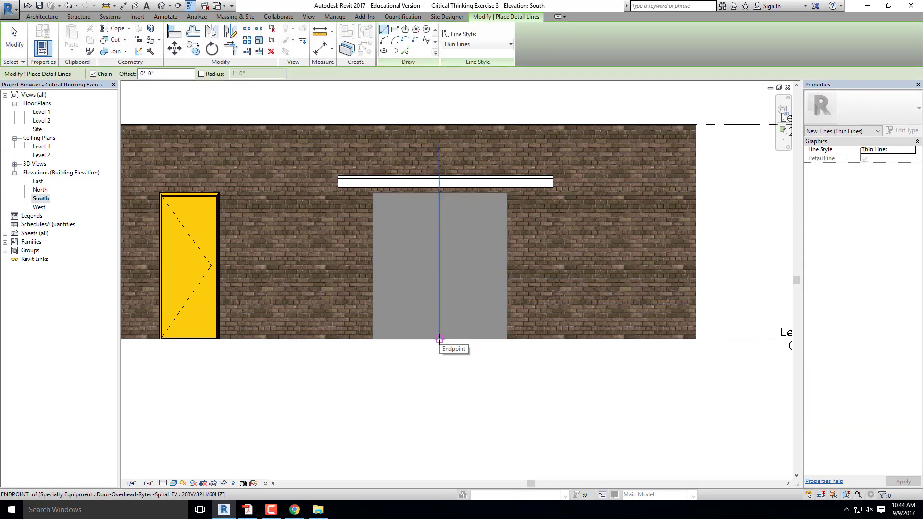
{"action": "left_click", "coordinate": [439, 339]}
{"action": "key", "text": "Escape"}
{"action": "left_click", "coordinate": [440, 339]}
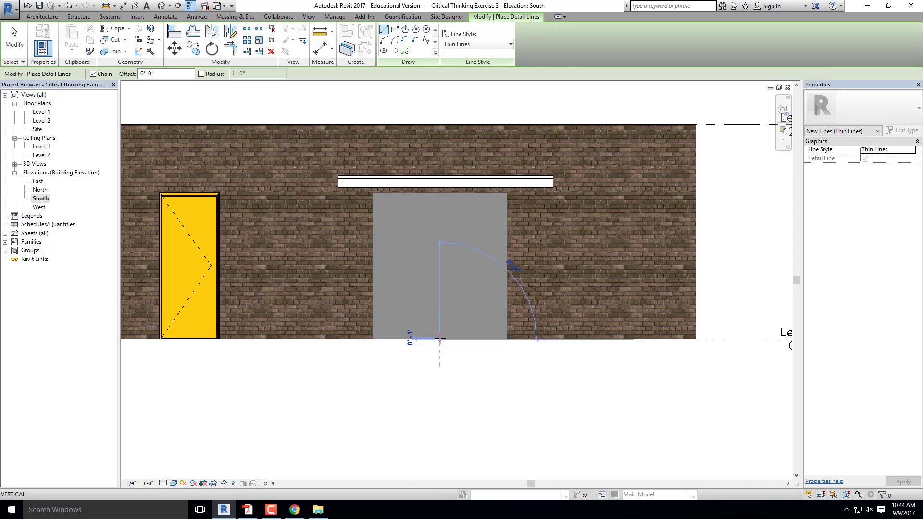
{"action": "left_click", "coordinate": [439, 101]}
{"action": "key", "text": "Escape"}
{"action": "key", "text": "Escape"}
Move the sunshade horizontally by its midpoint onto the vertical detail line to centre it over the overhead door.
{"action": "left_click", "coordinate": [458, 188]}
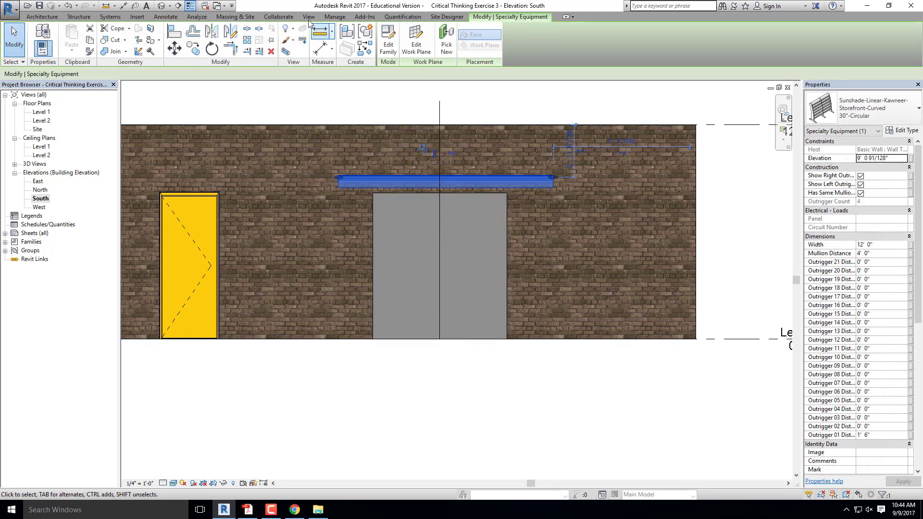
{"action": "left_click", "coordinate": [175, 48]}
{"action": "scroll", "coordinate": [449, 194], "scroll_direction": "up", "scroll_amount": 2}
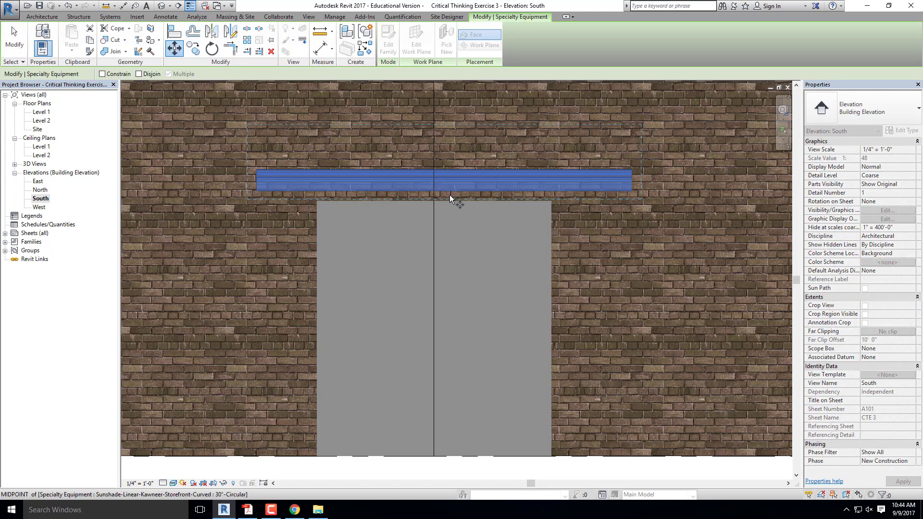
{"action": "scroll", "coordinate": [451, 190], "scroll_direction": "up", "scroll_amount": 2}
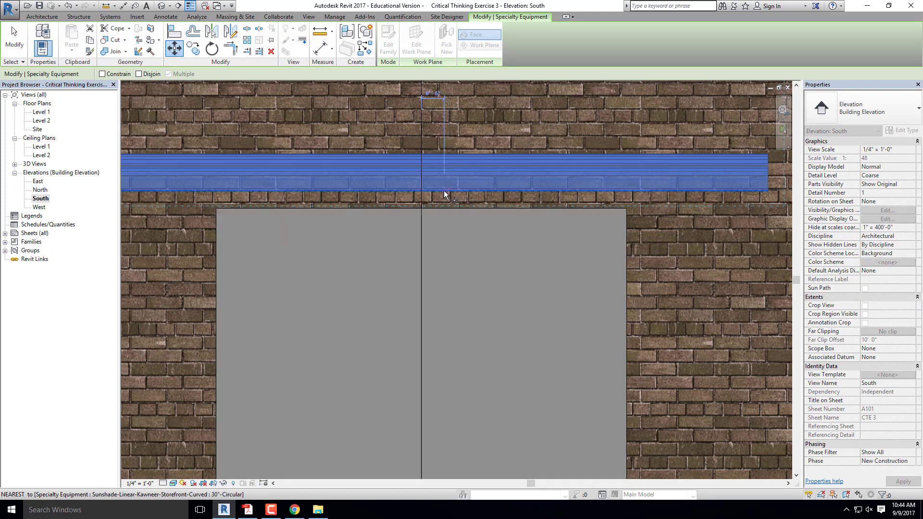
{"action": "left_click", "coordinate": [440, 153]}
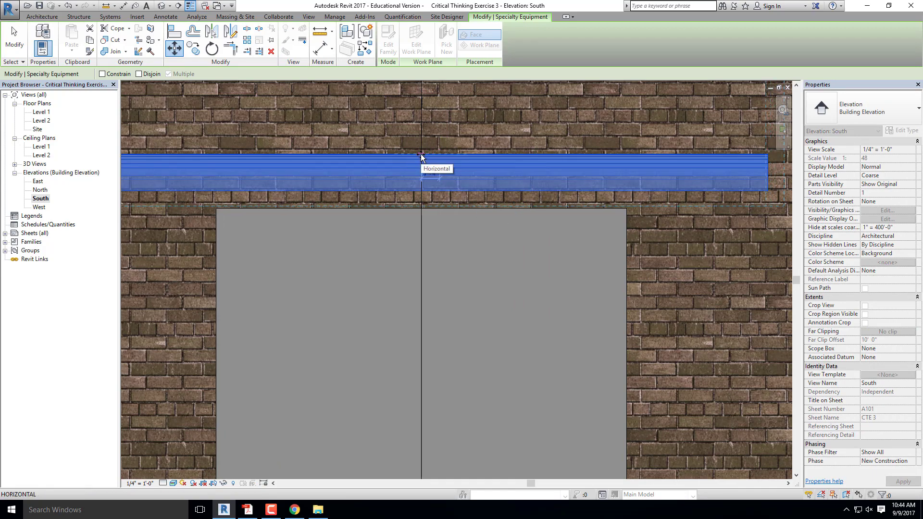
{"action": "left_click", "coordinate": [422, 154]}
{"action": "scroll", "coordinate": [429, 212], "scroll_direction": "down", "scroll_amount": 3}
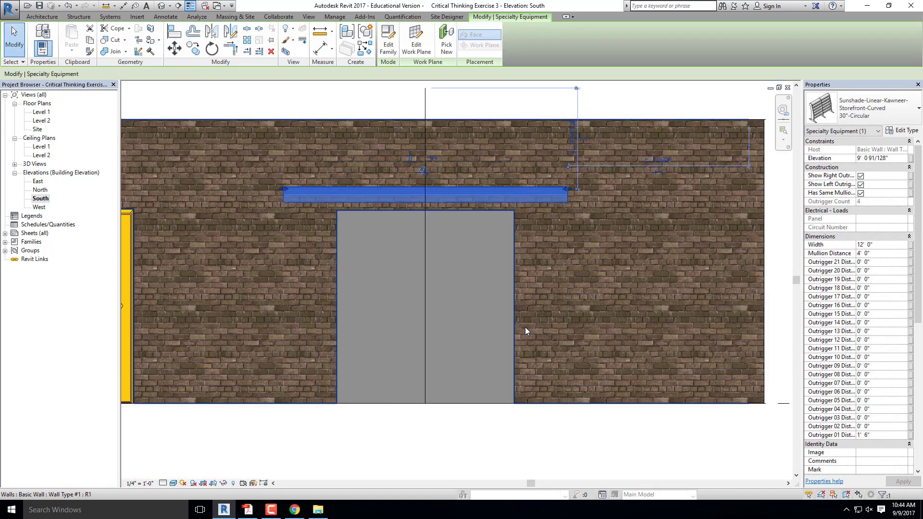
{"action": "scroll", "coordinate": [495, 292], "scroll_direction": "down", "scroll_amount": 3}
{"action": "left_click", "coordinate": [531, 404]}
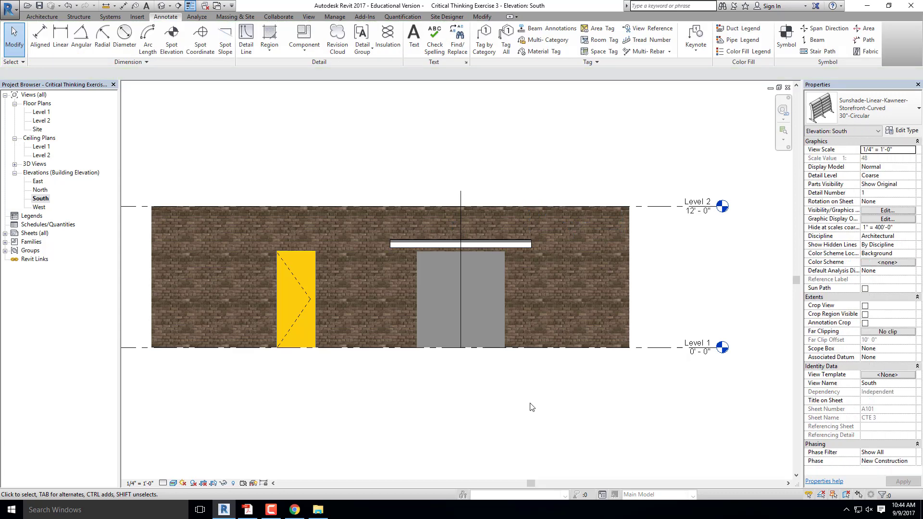
Delete the vertical detail line through the overhead door and check the centred sunshade.
{"action": "left_click", "coordinate": [461, 198]}
{"action": "key", "text": "Delete"}
{"action": "left_click", "coordinate": [472, 244]}
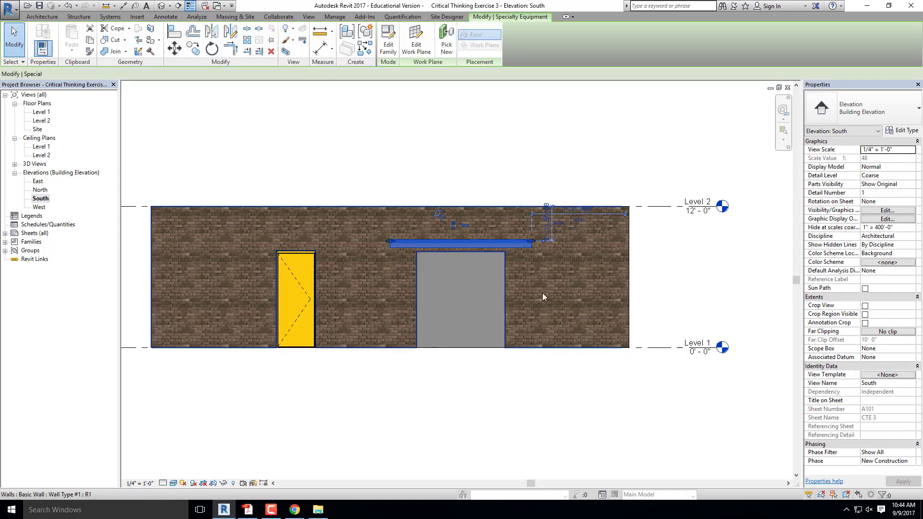
{"action": "left_click", "coordinate": [433, 149]}
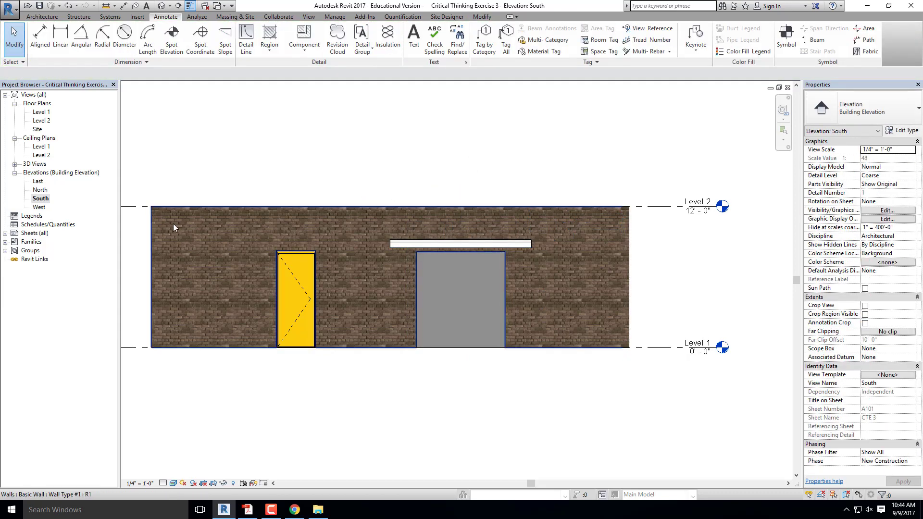
Switch to the Critical Thinking Exercise #3 PDF in Adobe Acrobat and read the instructions for Walls 2 to 4.
{"action": "left_click", "coordinate": [247, 510]}
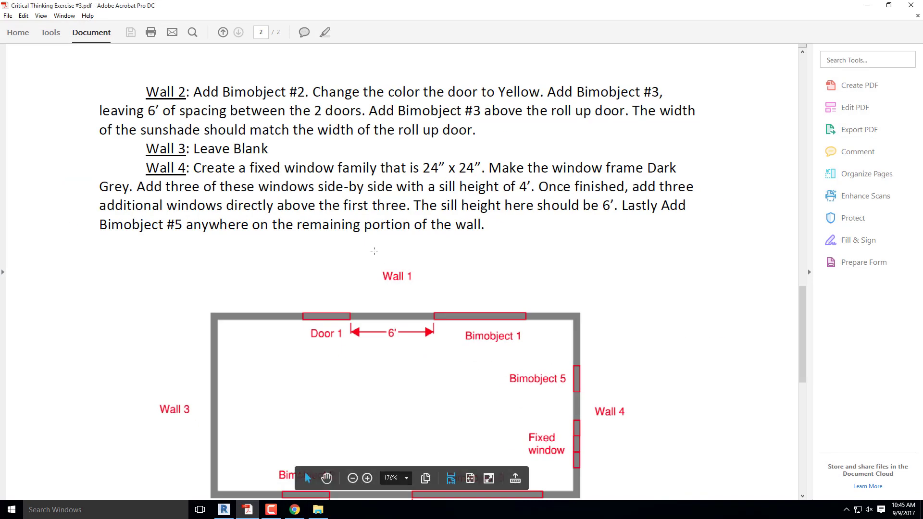
Check the wall layout diagram in the PDF and switch back to Revit to open sheet A101 - CTE 3.
{"action": "scroll", "coordinate": [327, 398], "scroll_direction": "down", "scroll_amount": 3}
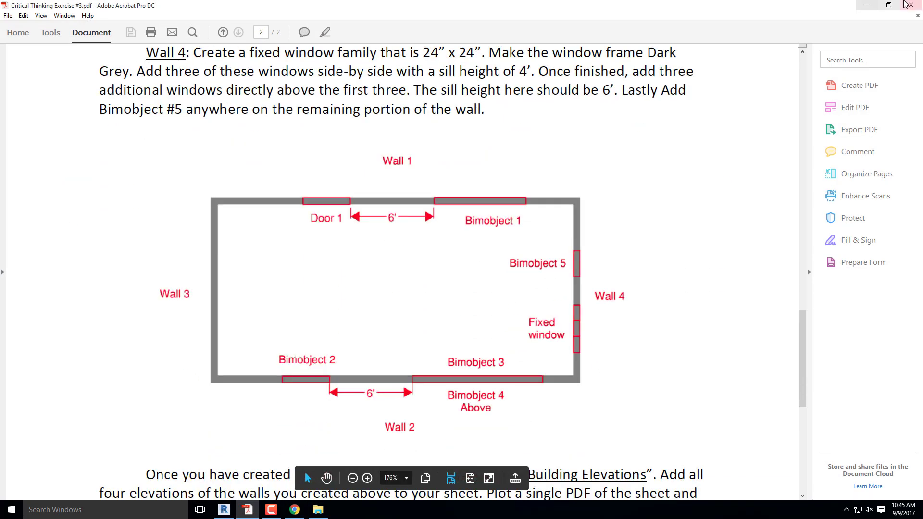
{"action": "left_click", "coordinate": [867, 6]}
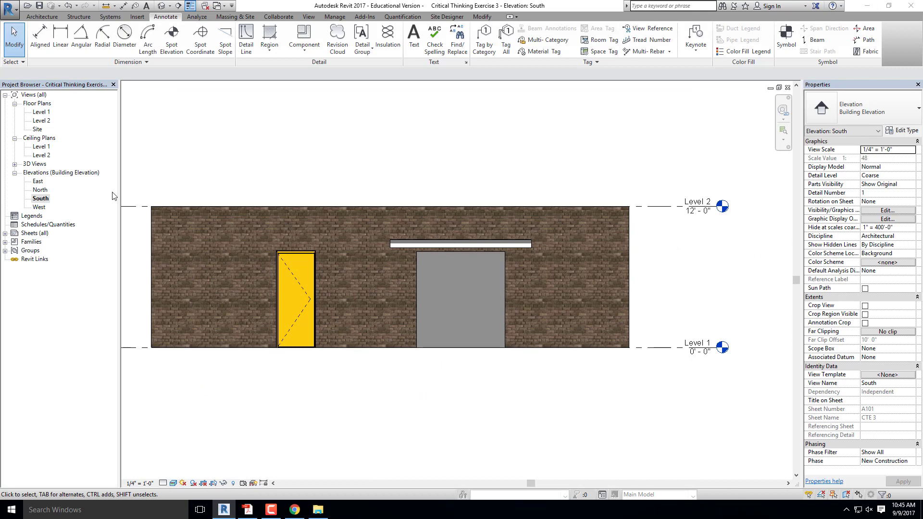
{"action": "left_click", "coordinate": [32, 234]}
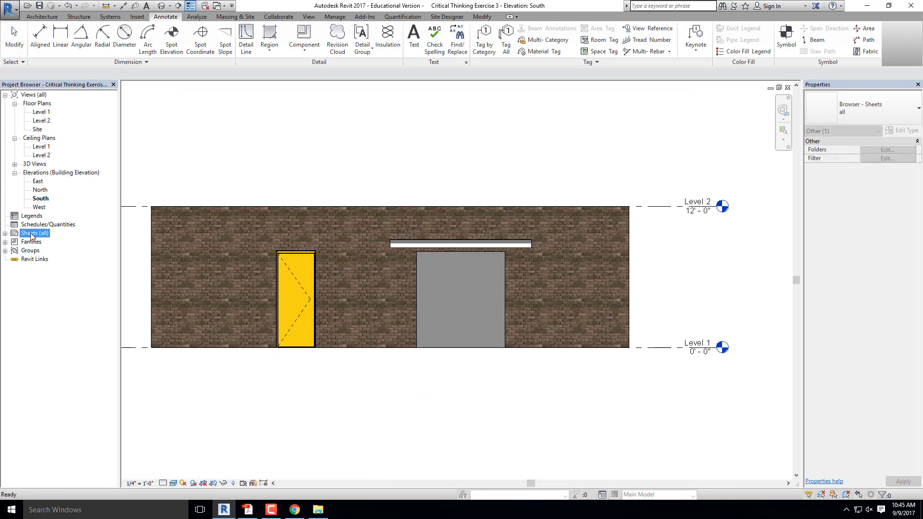
{"action": "left_click", "coordinate": [5, 233]}
{"action": "left_click", "coordinate": [5, 234]}
{"action": "left_click", "coordinate": [5, 234]}
{"action": "double_click", "coordinate": [43, 242]}
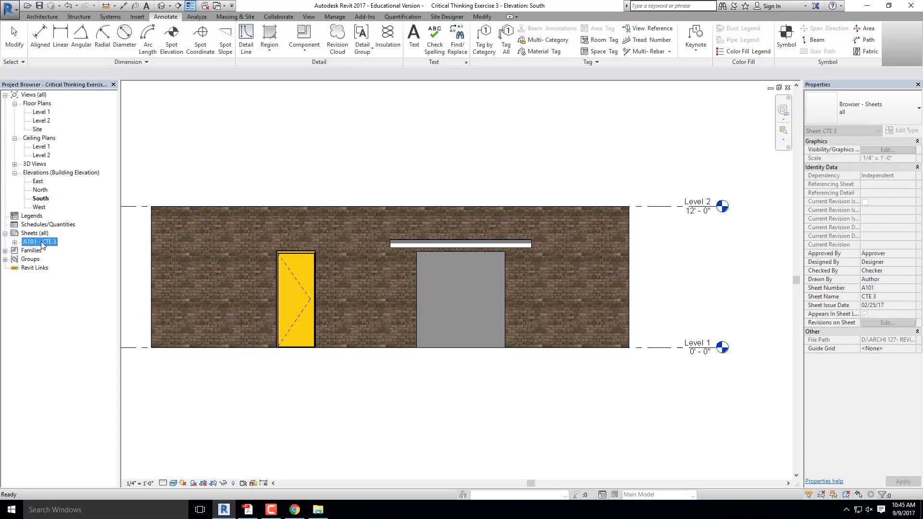
{"action": "scroll", "coordinate": [331, 250], "scroll_direction": "down", "scroll_amount": 3}
{"action": "scroll", "coordinate": [511, 271], "scroll_direction": "up", "scroll_amount": 4}
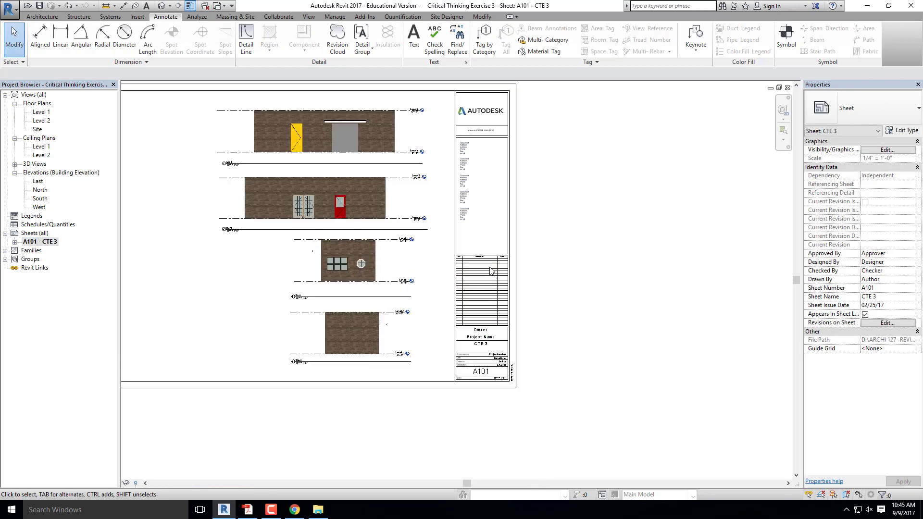
{"action": "middle_click_drag", "start_coordinate": [479, 259], "coordinate": [569, 273]}
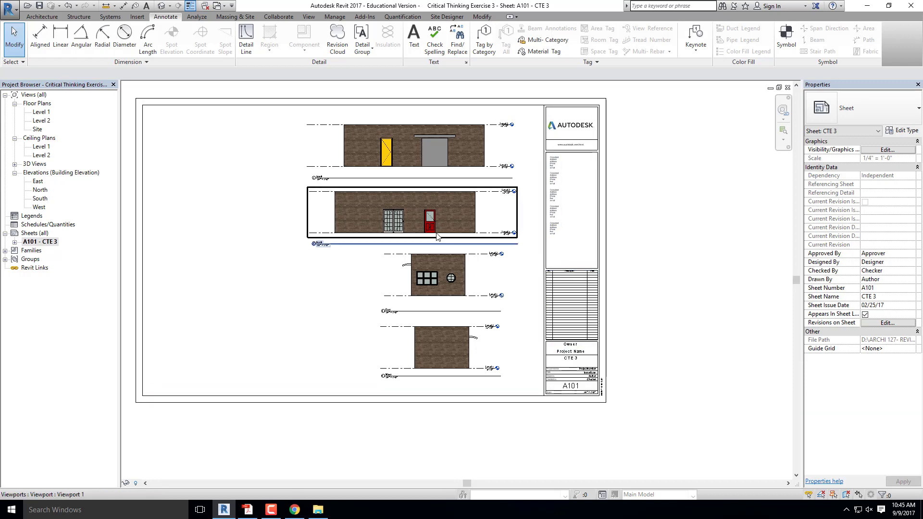
Open the D 22 x 34 Horizontal- DVC title block family from the WEEK 3 folder and load it into the project.
{"action": "left_click", "coordinate": [318, 510]}
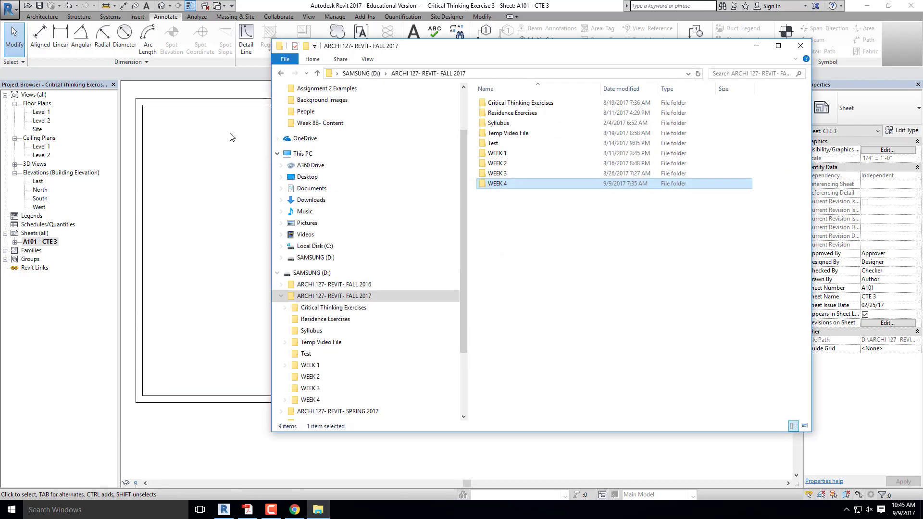
{"action": "double_click", "coordinate": [497, 173]}
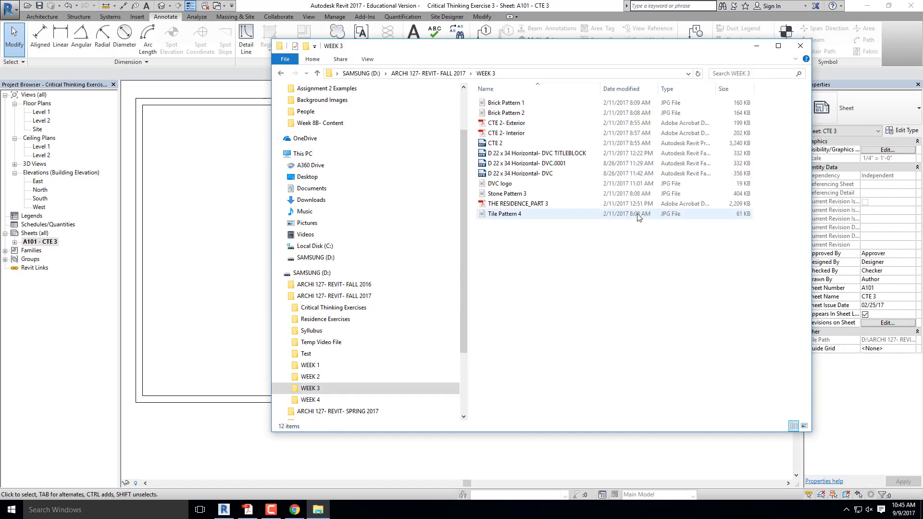
{"action": "double_click", "coordinate": [537, 174]}
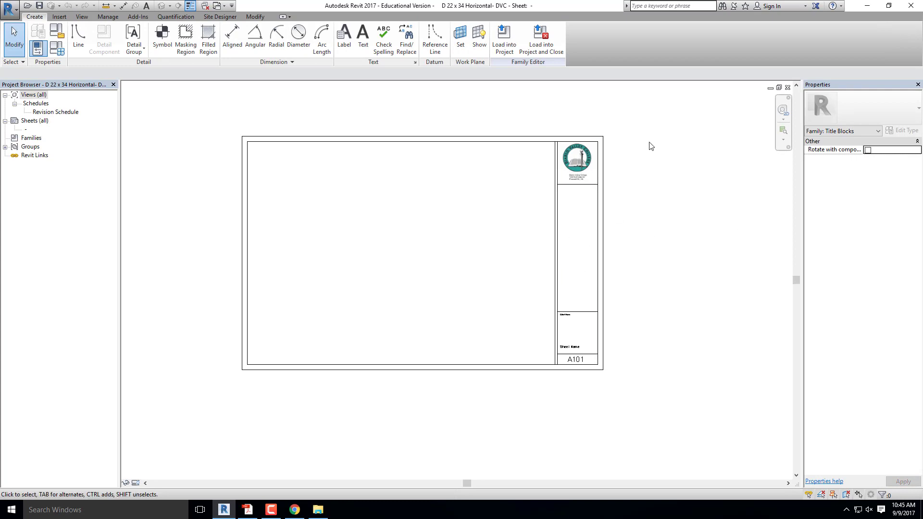
{"action": "left_click", "coordinate": [505, 43]}
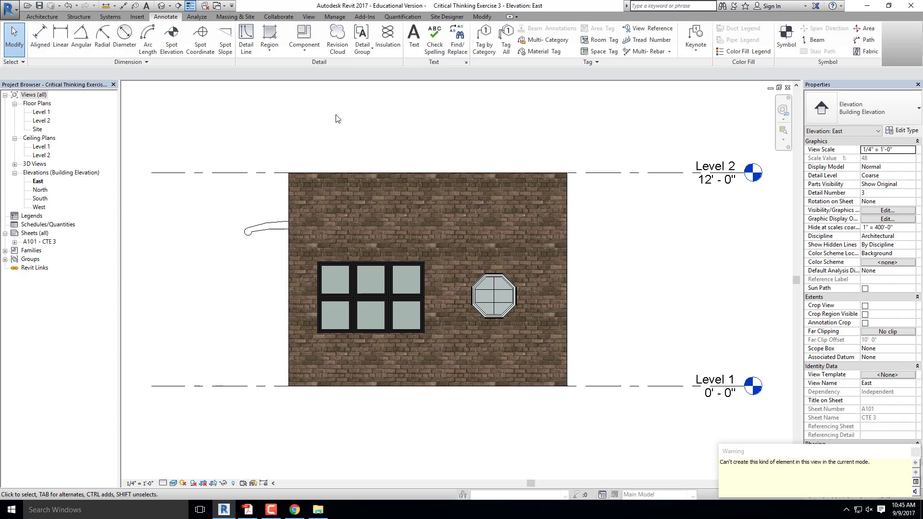
Reopen sheet A101 - CTE 3 and change its title block type to D 22 x 34 Horizontal- DVC.
{"action": "double_click", "coordinate": [43, 242]}
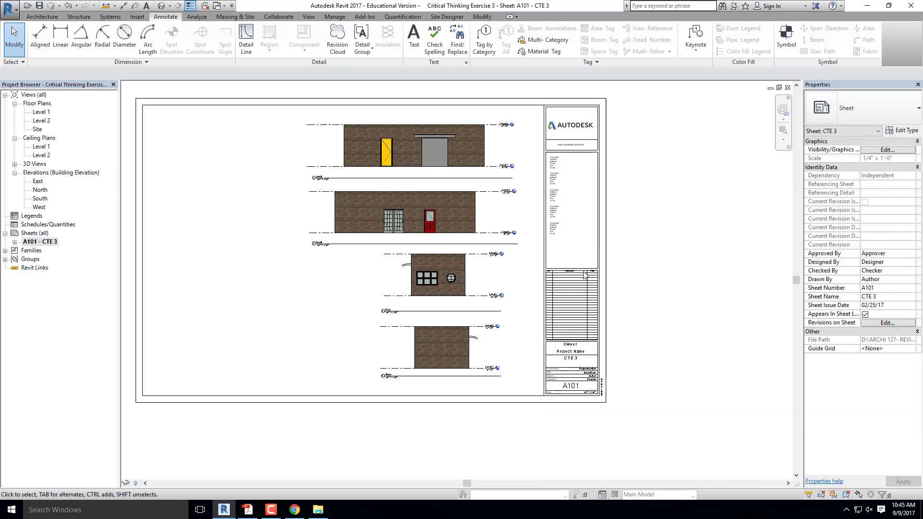
{"action": "left_click", "coordinate": [585, 272]}
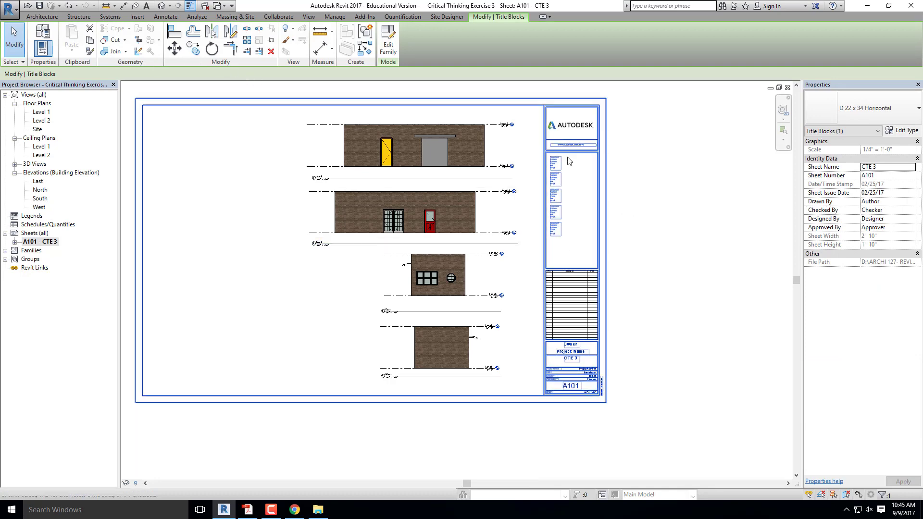
{"action": "left_click", "coordinate": [881, 107]}
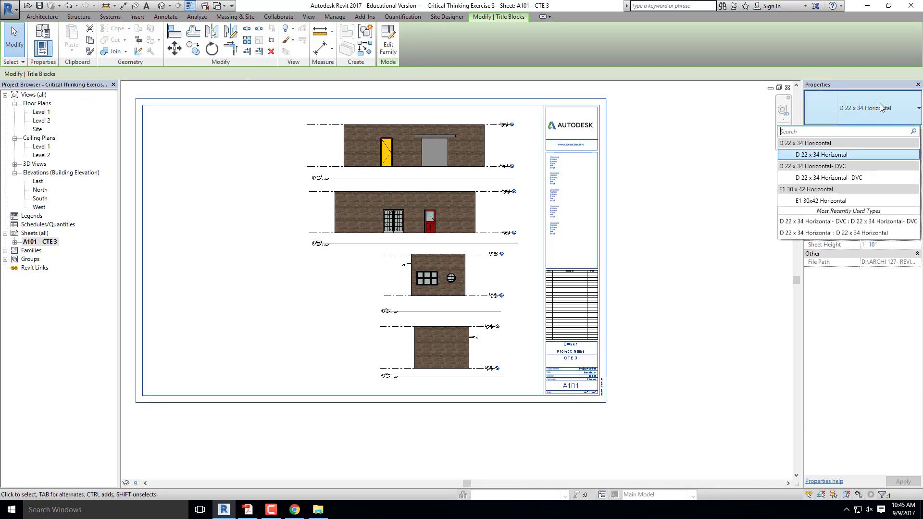
{"action": "left_click", "coordinate": [829, 177]}
{"action": "left_click", "coordinate": [693, 322]}
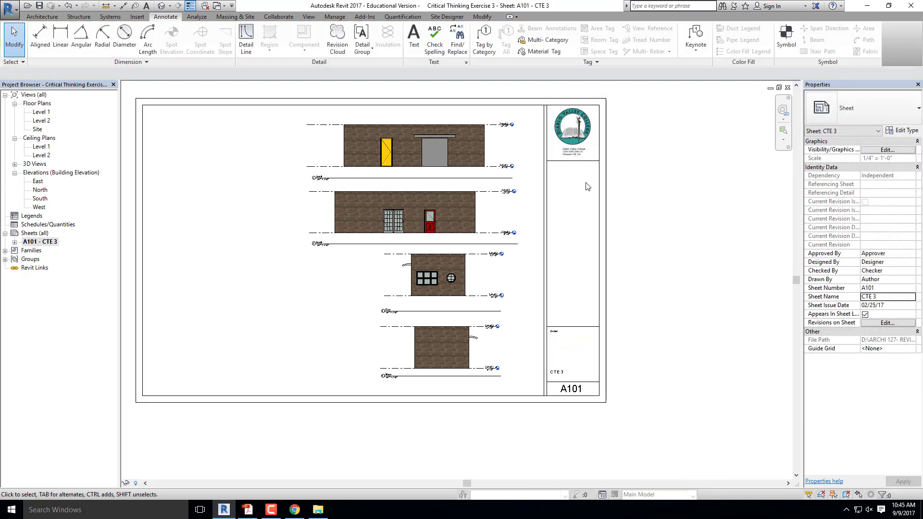
Delete all four elevation viewports from the A101 - CTE 3 sheet.
{"action": "left_click", "coordinate": [425, 143]}
{"action": "key", "text": "Delete"}
{"action": "left_click", "coordinate": [432, 195]}
{"action": "key", "text": "Delete"}
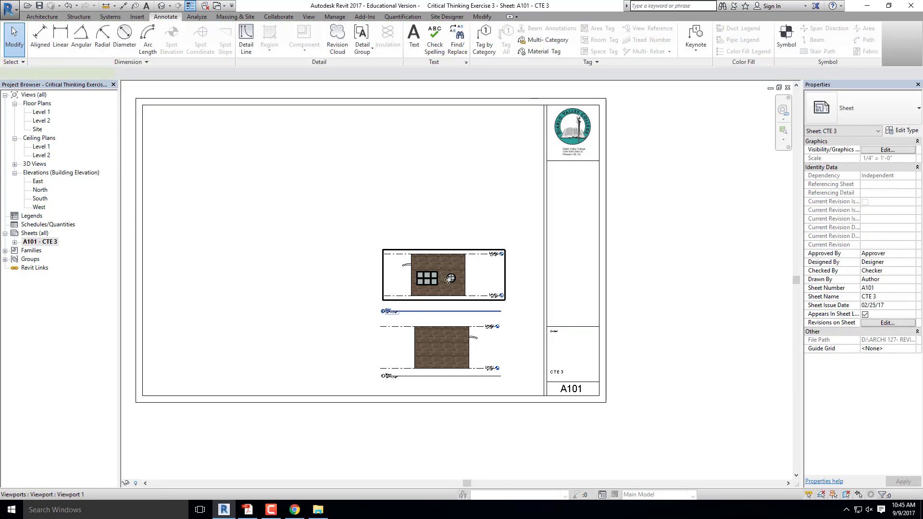
{"action": "left_click", "coordinate": [437, 275]}
{"action": "key", "text": "Delete"}
{"action": "left_click", "coordinate": [441, 347]}
{"action": "key", "text": "Delete"}
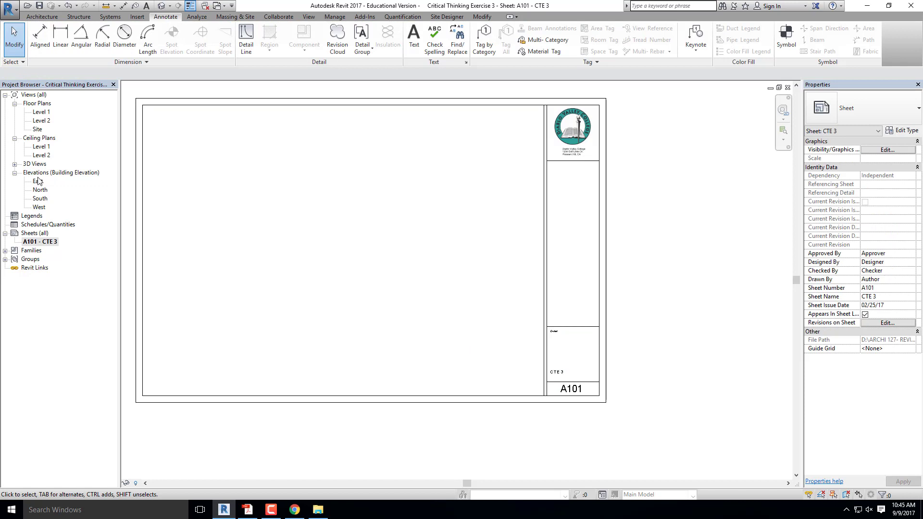
Place the East, North, South and West elevations on the sheet, stacked from top to bottom.
{"action": "left_click_drag", "start_coordinate": [38, 182], "coordinate": [66, 166]}
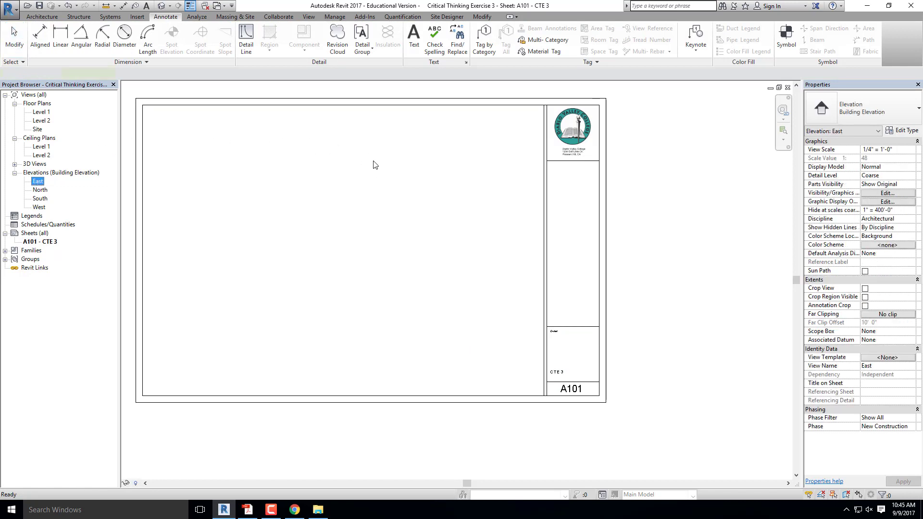
{"action": "left_click", "coordinate": [450, 149]}
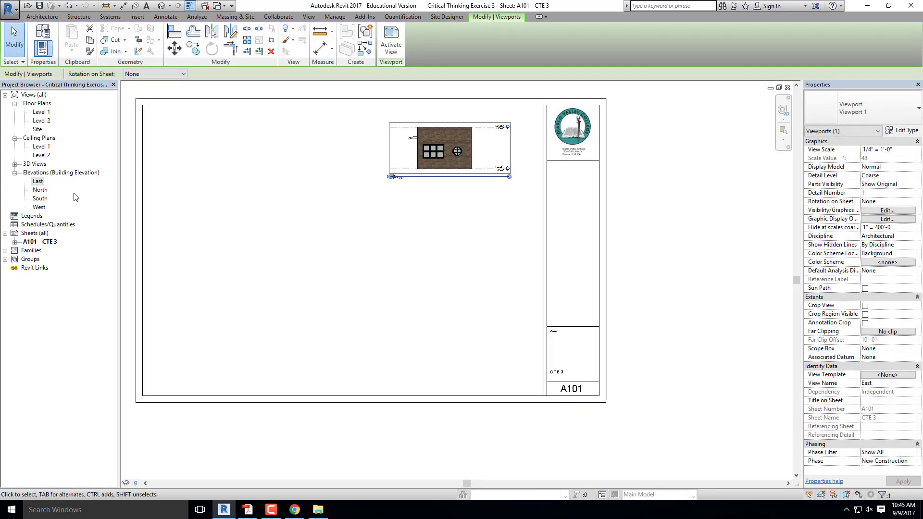
{"action": "left_click_drag", "start_coordinate": [41, 191], "coordinate": [268, 166]}
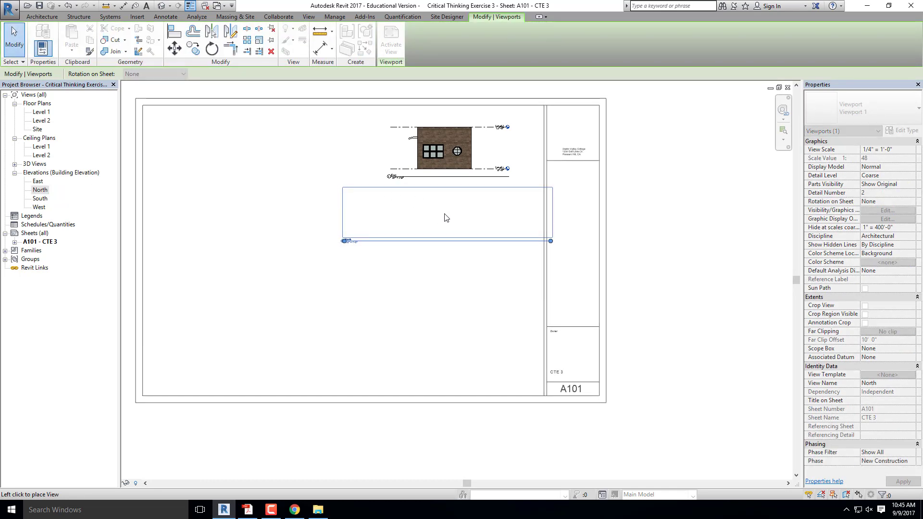
{"action": "left_click", "coordinate": [406, 216]}
{"action": "left_click_drag", "start_coordinate": [34, 199], "coordinate": [237, 239]}
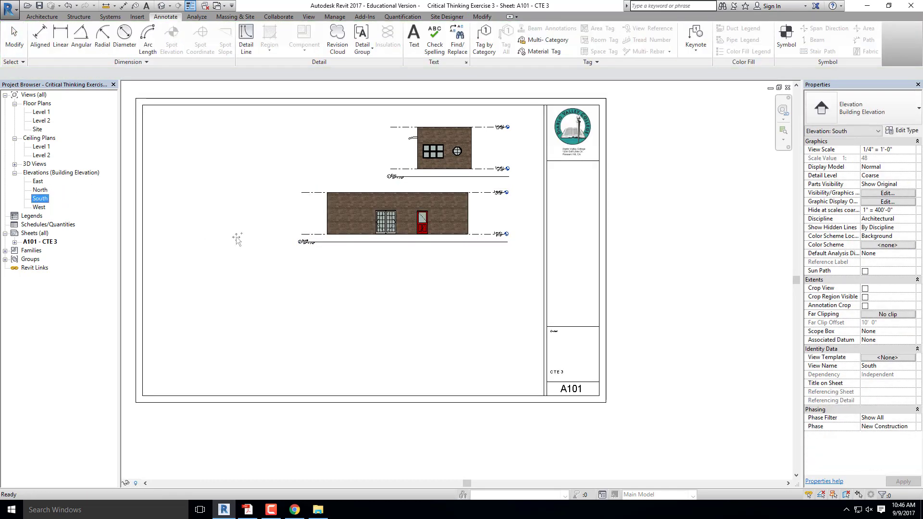
{"action": "left_click", "coordinate": [404, 287]}
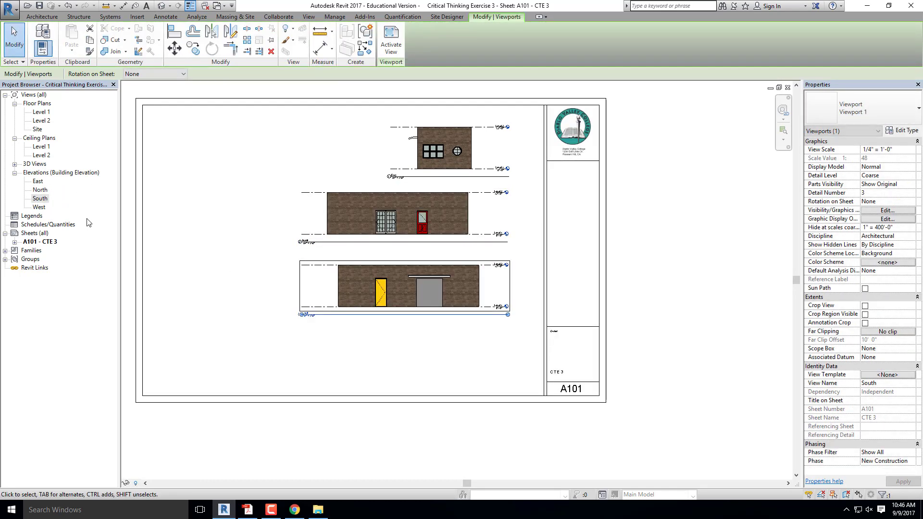
{"action": "left_click_drag", "start_coordinate": [39, 208], "coordinate": [367, 335]}
{"action": "left_click", "coordinate": [442, 360]}
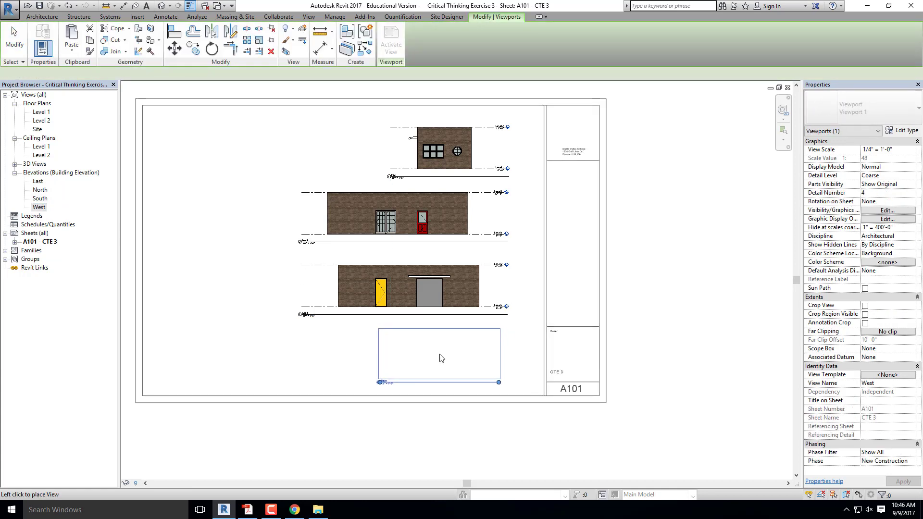
{"action": "left_click", "coordinate": [708, 301]}
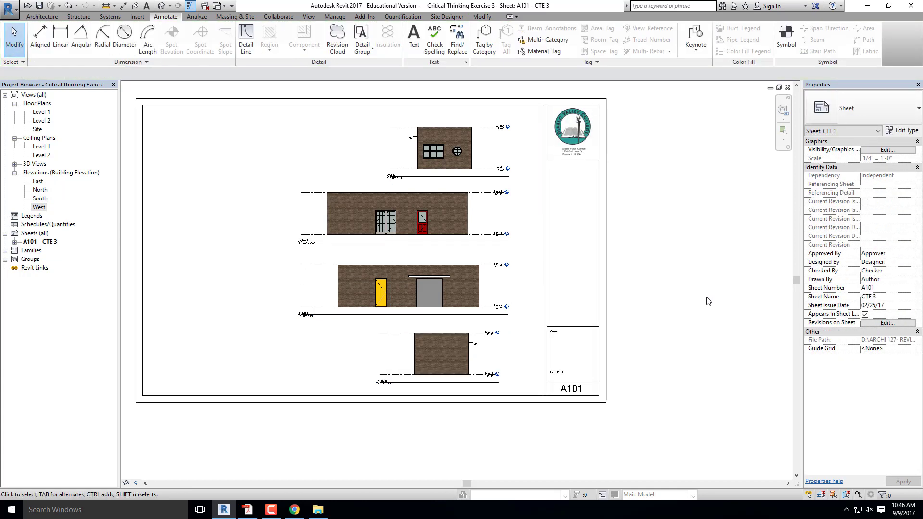
Delete the West, South and East elevation viewports from the sheet, keeping the North elevation.
{"action": "left_click", "coordinate": [457, 352]}
{"action": "key", "text": "Delete"}
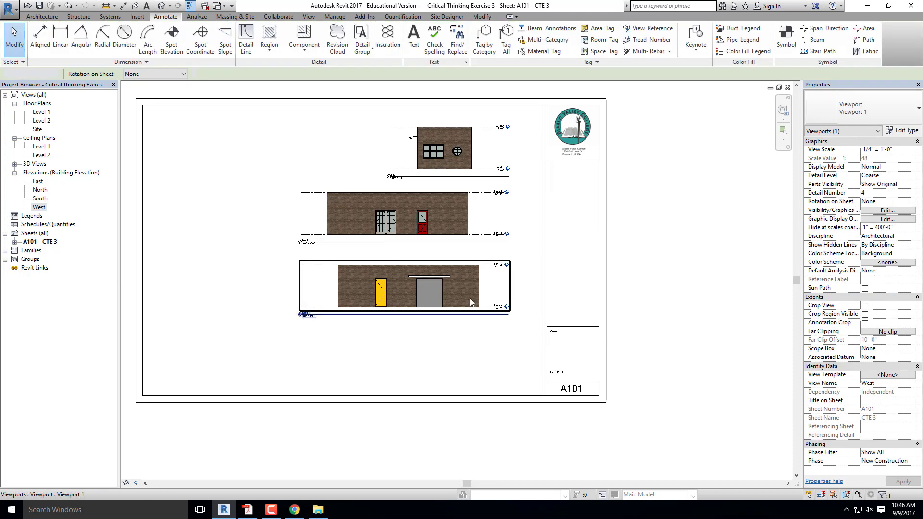
{"action": "left_click", "coordinate": [479, 264]}
{"action": "key", "text": "Delete"}
{"action": "left_click", "coordinate": [448, 212]}
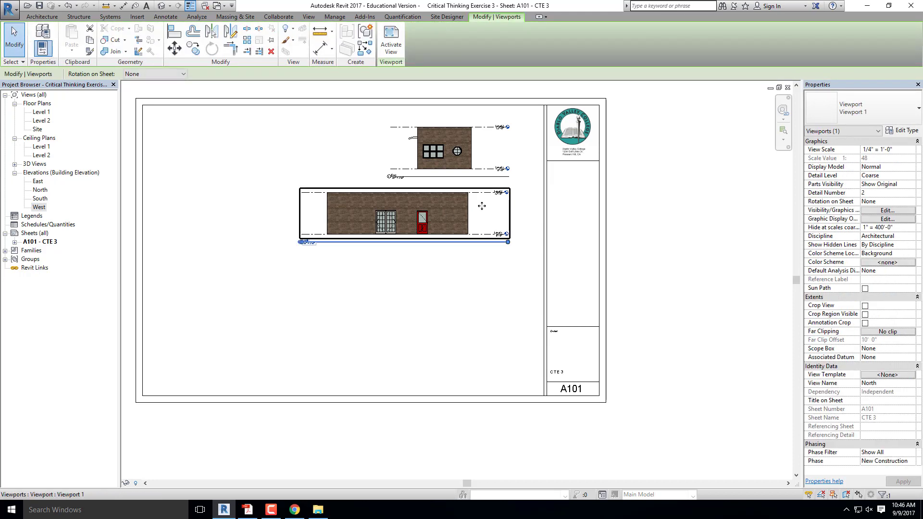
{"action": "left_click", "coordinate": [449, 158]}
{"action": "key", "text": "Delete"}
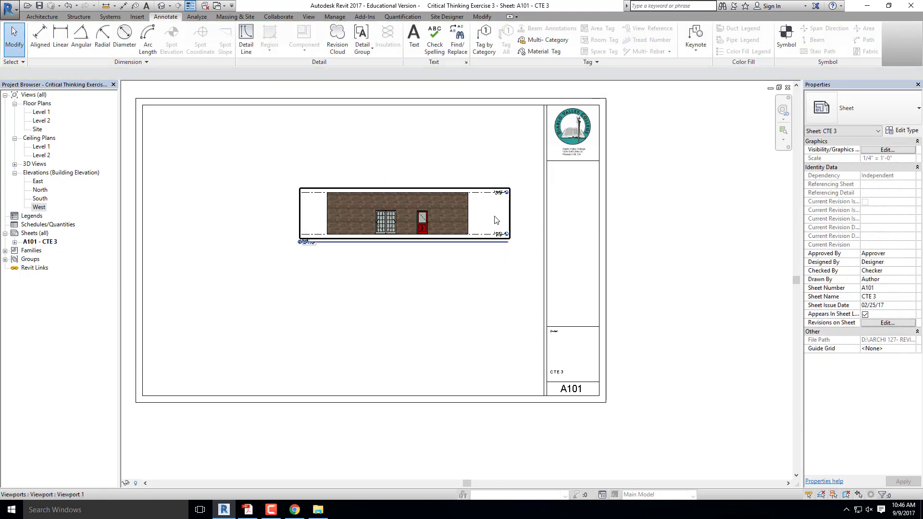
Activate the North elevation's view on the sheet, enable Crop View and show its crop region.
{"action": "left_click", "coordinate": [496, 220]}
{"action": "double_click", "coordinate": [470, 233]}
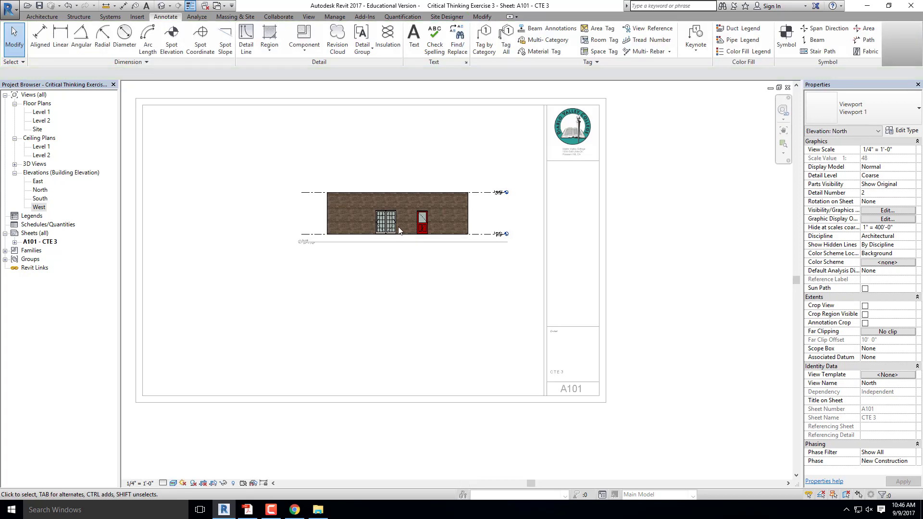
{"action": "left_click", "coordinate": [203, 483]}
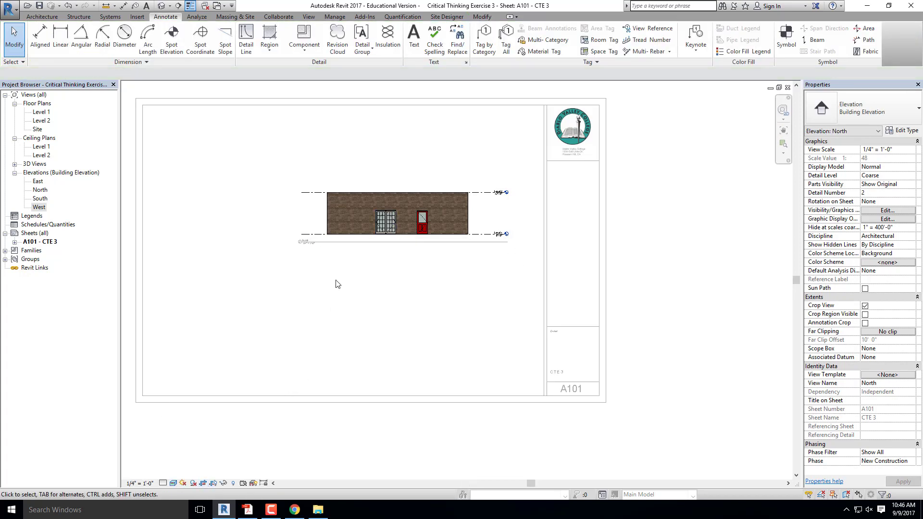
{"action": "left_click", "coordinate": [213, 483]}
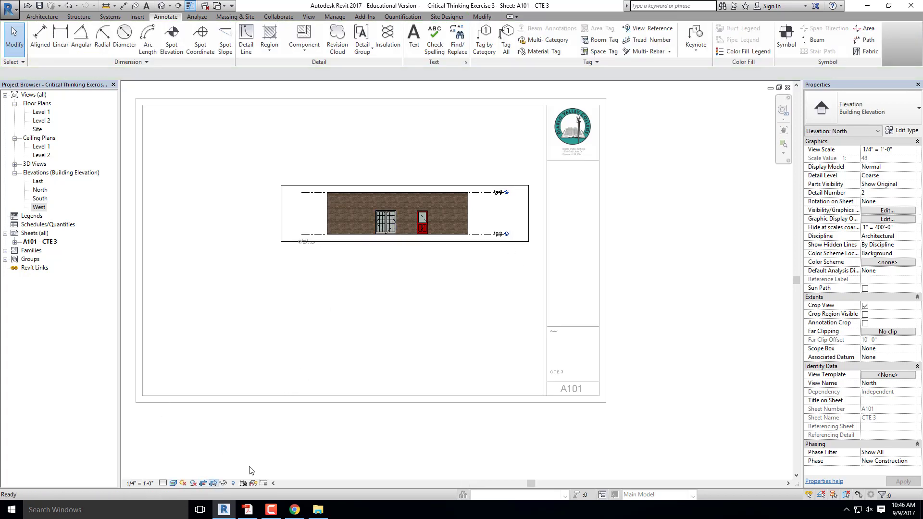
Enlarge the North elevation's crop region downward, upward and well past the sheet's left border.
{"action": "left_click", "coordinate": [379, 241]}
{"action": "left_click_drag", "start_coordinate": [405, 241], "coordinate": [406, 344]}
{"action": "left_click_drag", "start_coordinate": [283, 265], "coordinate": [142, 265]}
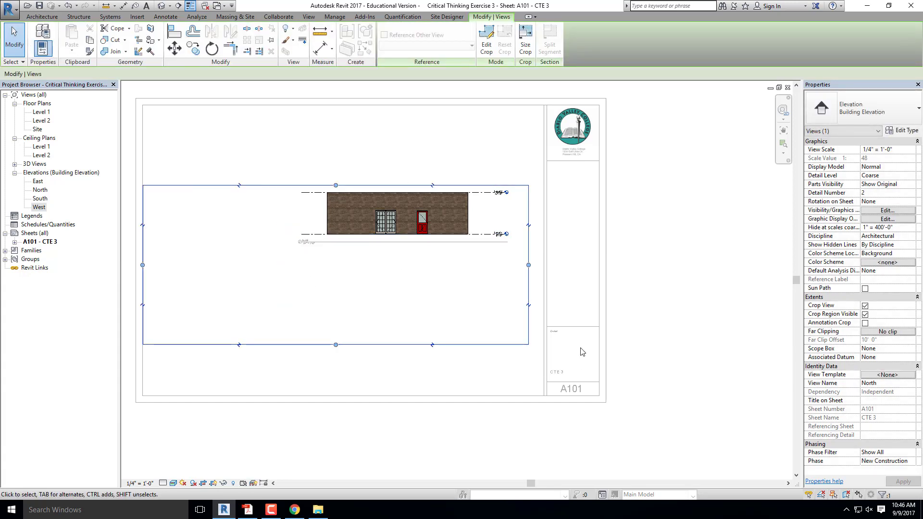
{"action": "scroll", "coordinate": [580, 347], "scroll_direction": "down", "scroll_amount": 3}
{"action": "left_click_drag", "start_coordinate": [391, 311], "coordinate": [322, 311]}
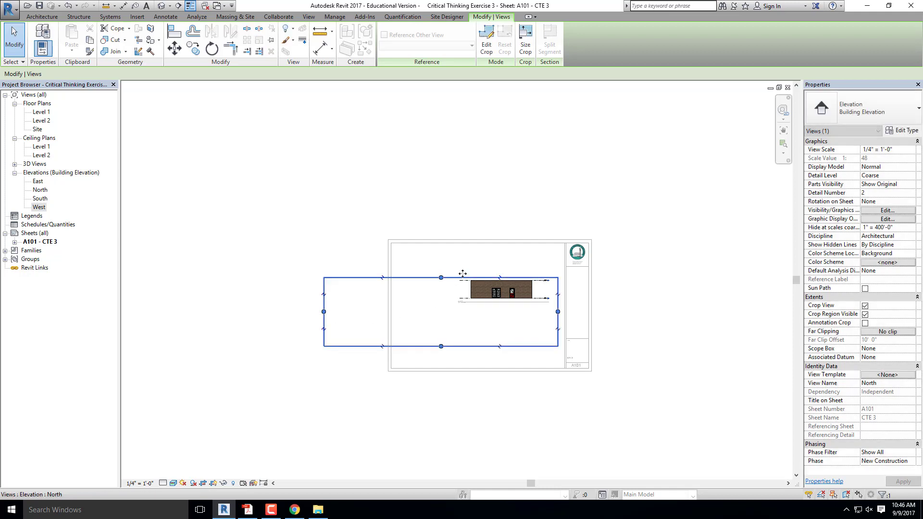
{"action": "scroll", "coordinate": [462, 272], "scroll_direction": "up", "scroll_amount": 2}
{"action": "left_click_drag", "start_coordinate": [428, 278], "coordinate": [427, 242]}
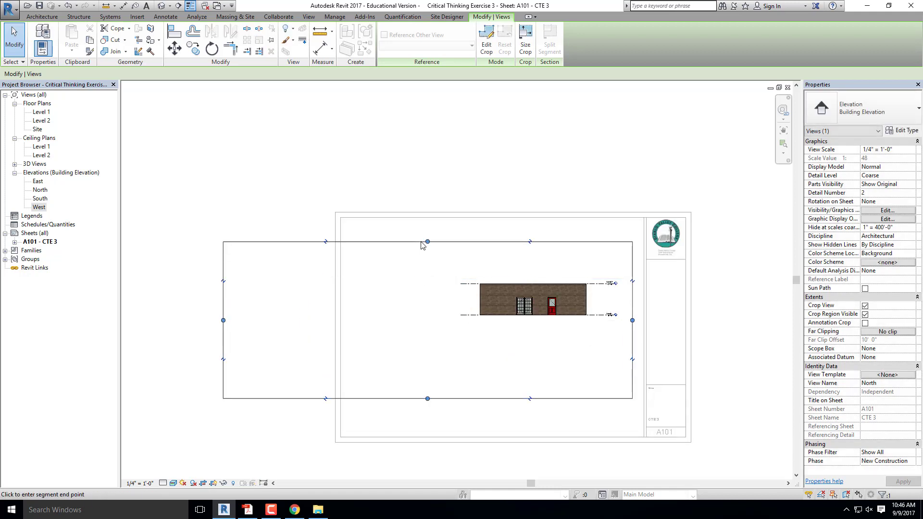
Turn off Crop View and hide the crop region for the North elevation.
{"action": "left_click", "coordinate": [193, 484]}
{"action": "left_click", "coordinate": [213, 483]}
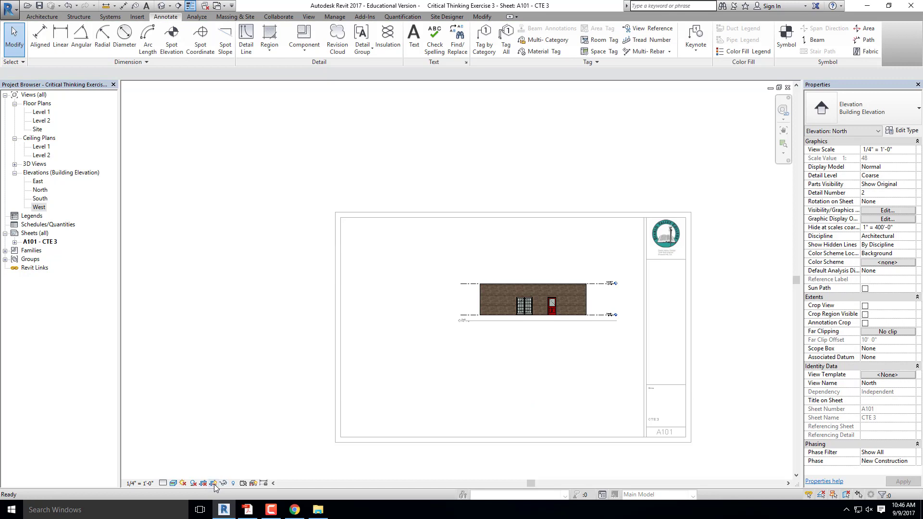
{"action": "scroll", "coordinate": [479, 192], "scroll_direction": "down", "scroll_amount": 3}
{"action": "scroll", "coordinate": [529, 245], "scroll_direction": "up", "scroll_amount": 5}
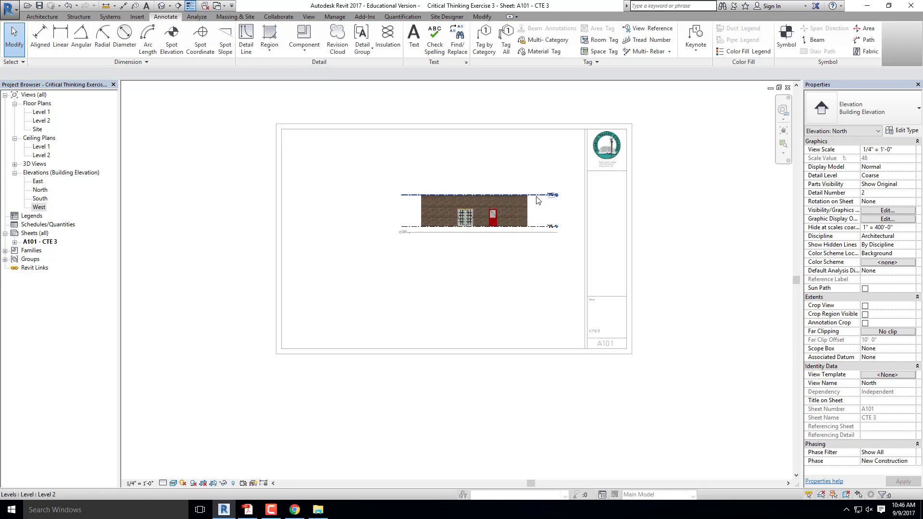
{"action": "scroll", "coordinate": [485, 218], "scroll_direction": "down", "scroll_amount": 4}
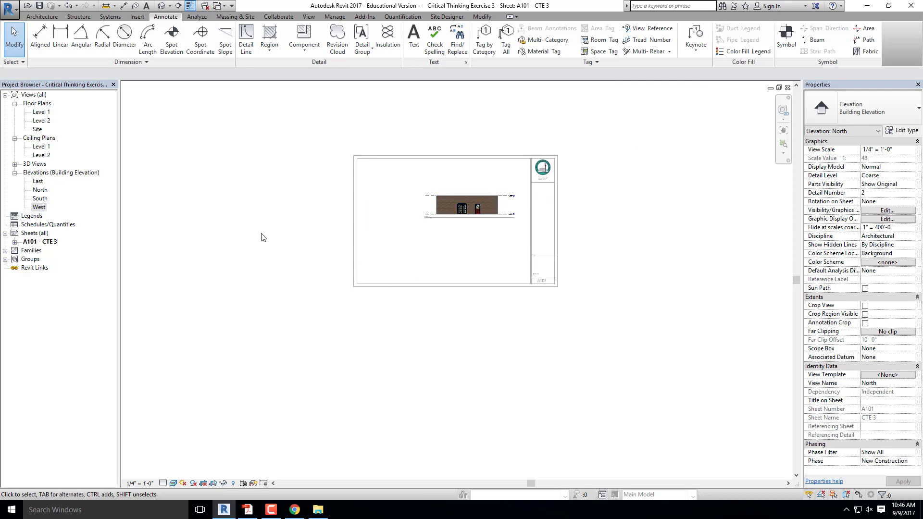
Deactivate the North elevation's view and delete its viewport from sheet A101.
{"action": "double_click", "coordinate": [266, 236]}
{"action": "left_click", "coordinate": [484, 208]}
{"action": "key", "text": "Delete"}
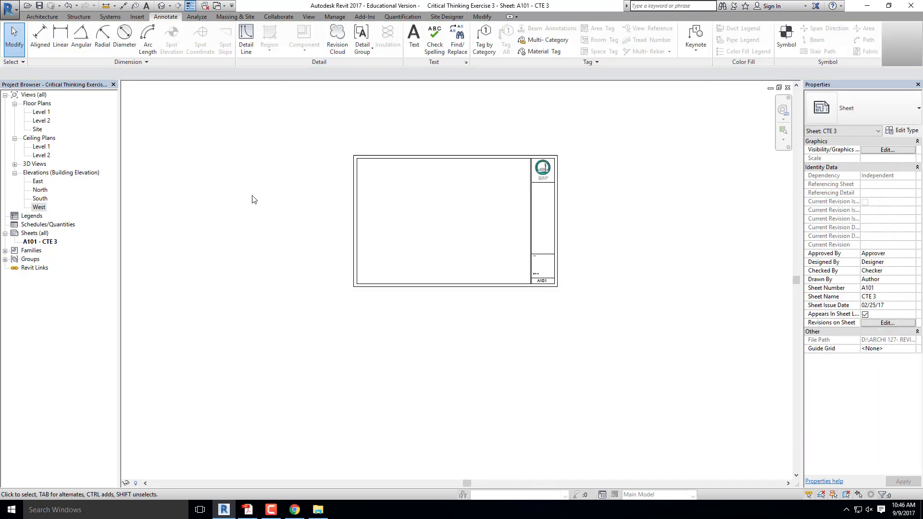
Place the North elevation on sheet A101 again, inspect it and delete its viewport.
{"action": "left_click_drag", "start_coordinate": [37, 189], "coordinate": [430, 178]}
{"action": "left_click", "coordinate": [445, 195]}
{"action": "scroll", "coordinate": [445, 193], "scroll_direction": "up", "scroll_amount": 3}
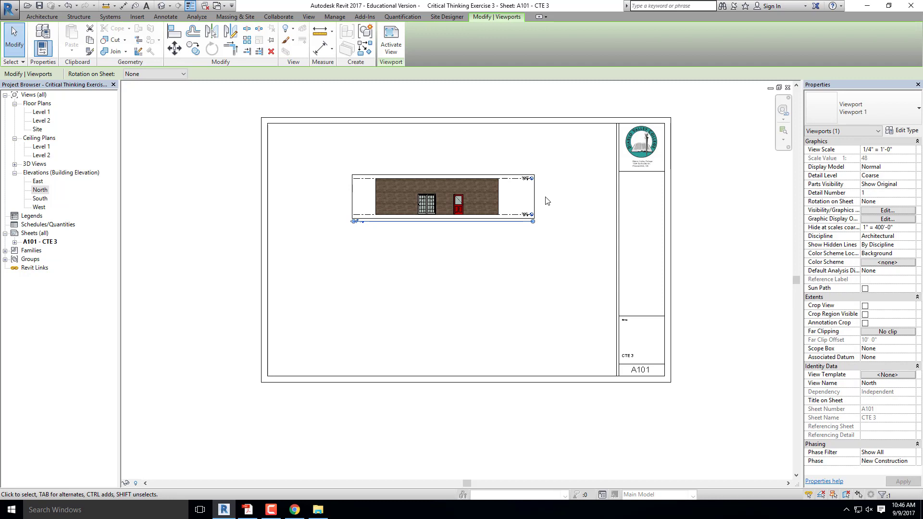
{"action": "scroll", "coordinate": [522, 214], "scroll_direction": "up", "scroll_amount": 3}
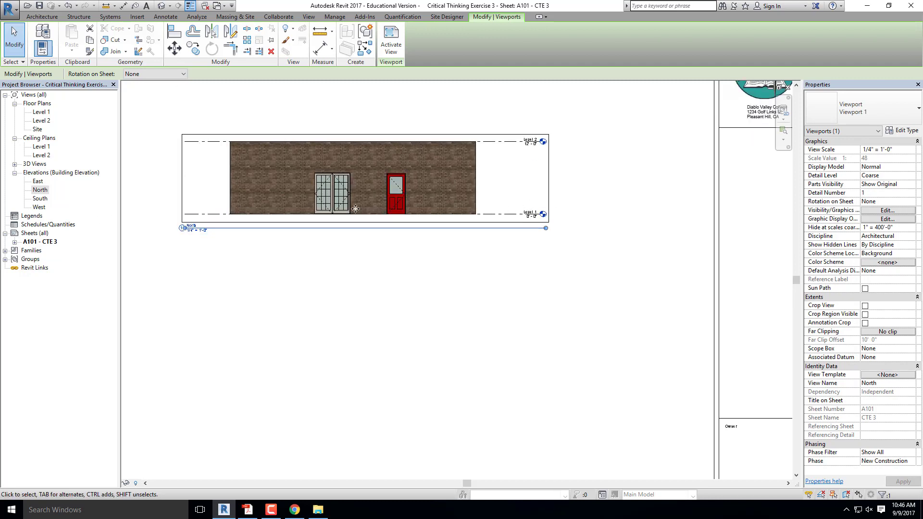
{"action": "key", "text": "Delete"}
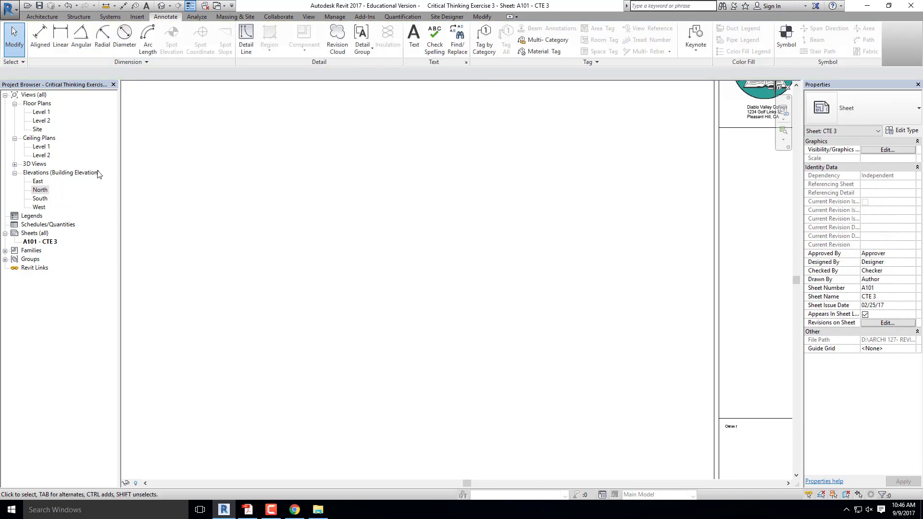
Open the Level 1 floor plan and place a new Building Elevation marker below the building, facing its lower wall.
{"action": "double_click", "coordinate": [41, 113]}
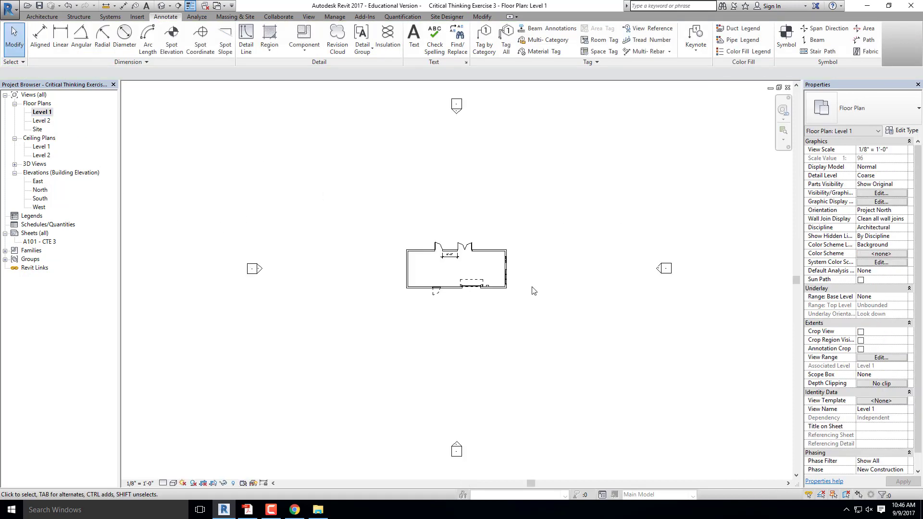
{"action": "left_click", "coordinate": [309, 17]}
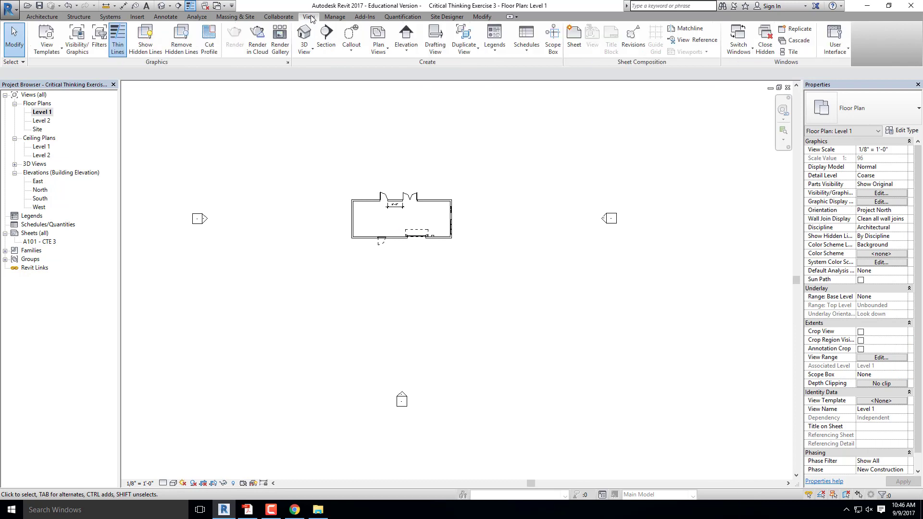
{"action": "left_click", "coordinate": [402, 50]}
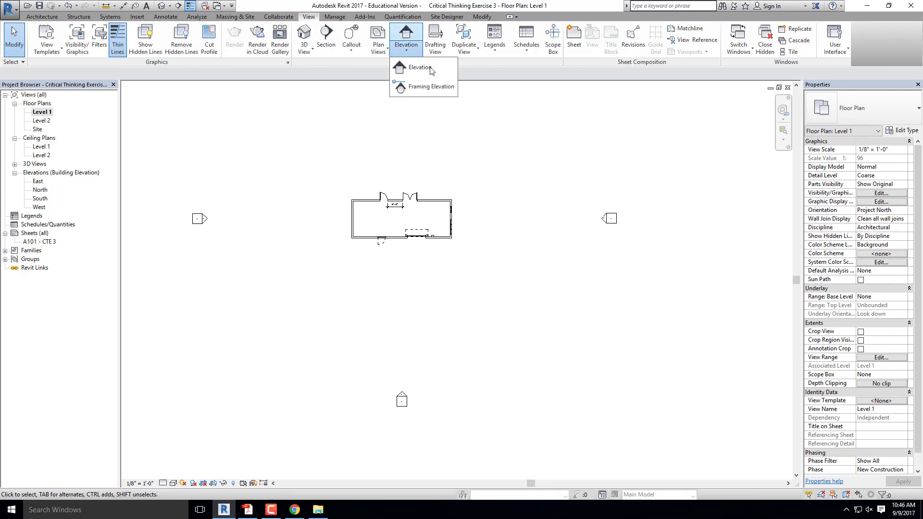
{"action": "left_click", "coordinate": [412, 66]}
{"action": "scroll", "coordinate": [391, 278], "scroll_direction": "up", "scroll_amount": 2}
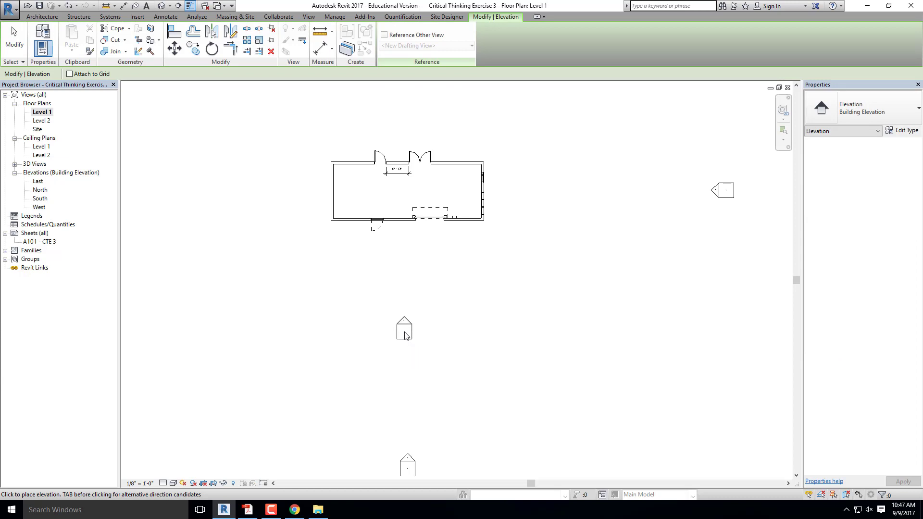
{"action": "left_click", "coordinate": [406, 335]}
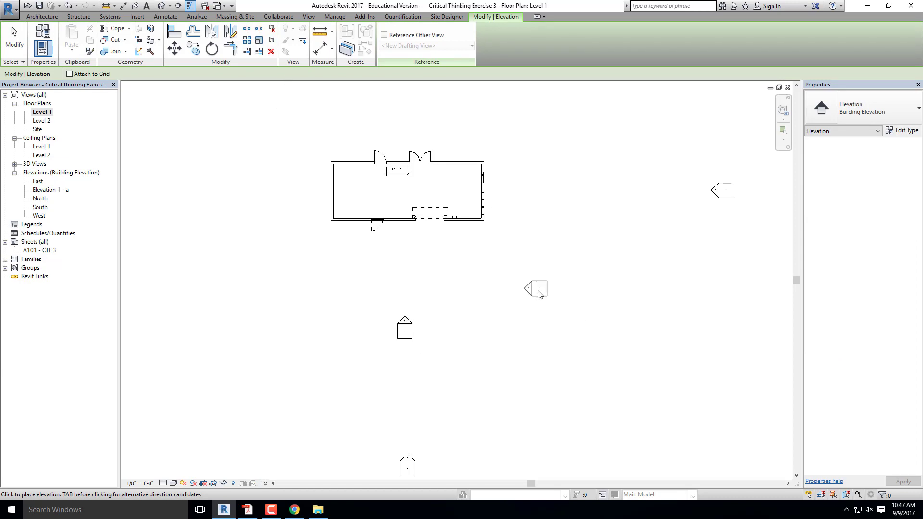
{"action": "key", "text": "Escape"}
{"action": "key", "text": "Escape"}
Inspect the new elevation marker's view extents in plan, view its elevation and return to the Level 1 floor plan.
{"action": "left_click", "coordinate": [405, 322]}
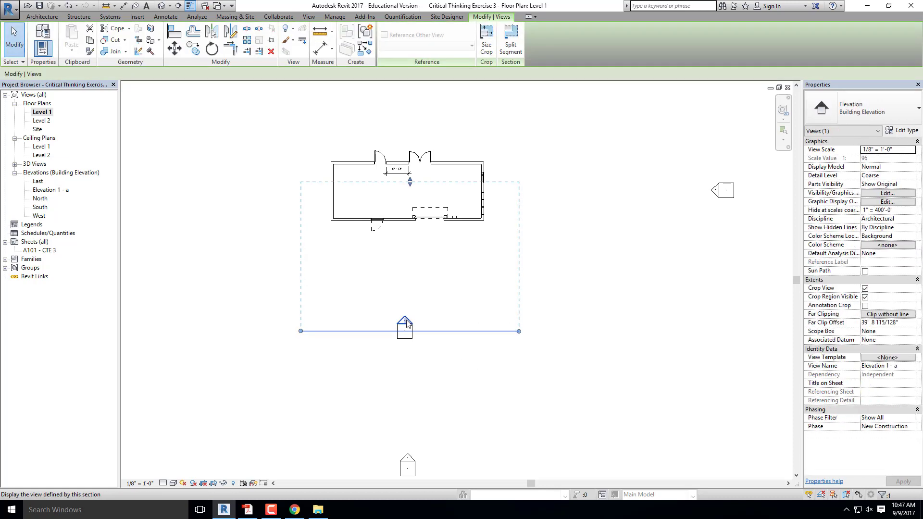
{"action": "left_click", "coordinate": [601, 363]}
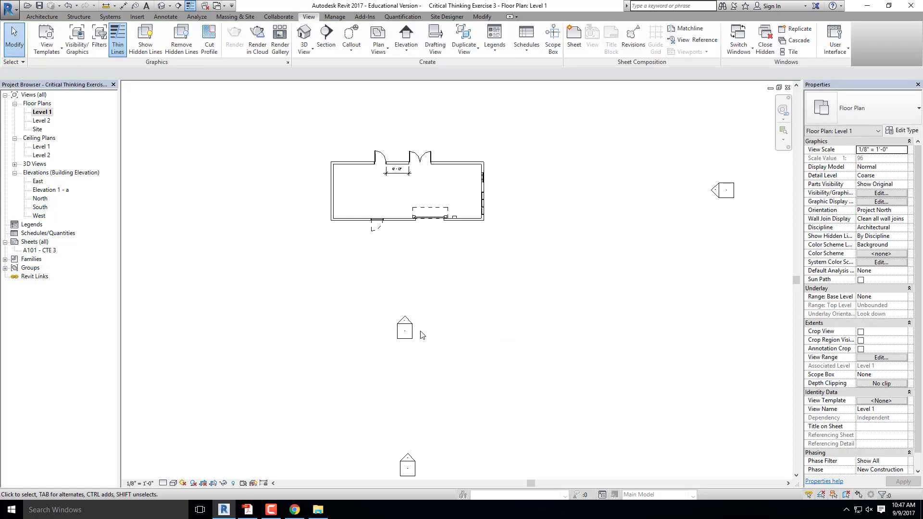
{"action": "double_click", "coordinate": [405, 325]}
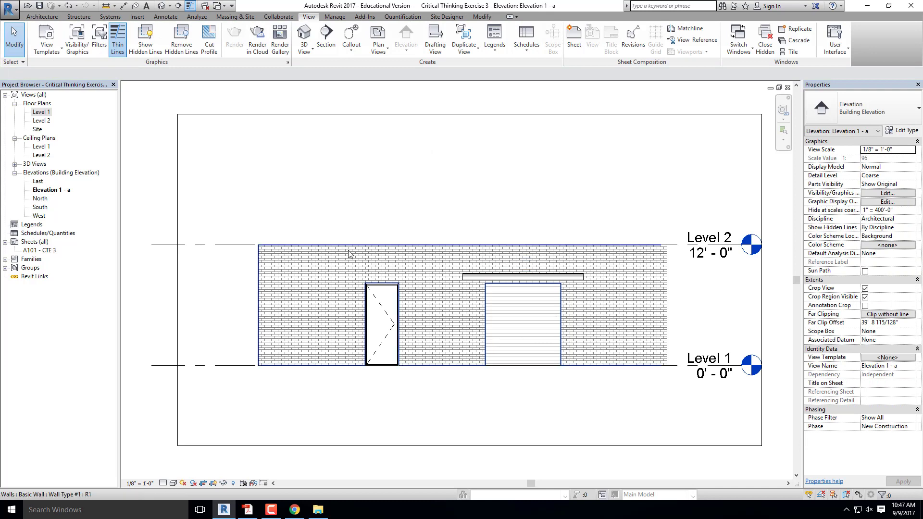
{"action": "double_click", "coordinate": [42, 112]}
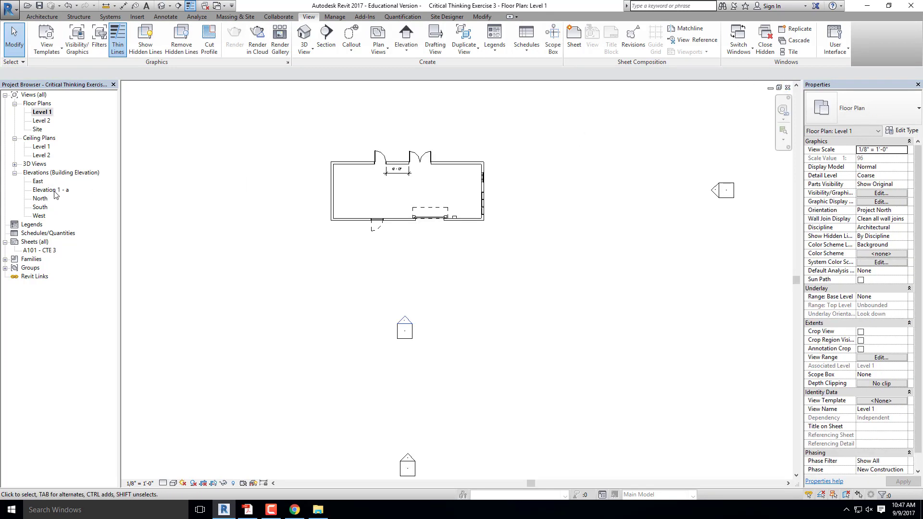
Switch to sheet A101 and place the newly created elevation view in the lower part of the sheet.
{"action": "key", "text": "ctrl+Tab"}
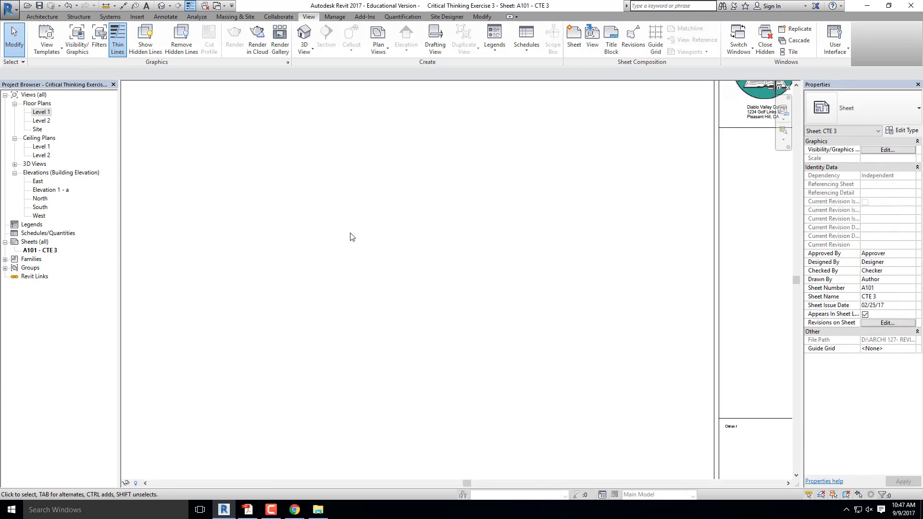
{"action": "scroll", "coordinate": [404, 234], "scroll_direction": "down", "scroll_amount": 5}
{"action": "scroll", "coordinate": [284, 226], "scroll_direction": "up", "scroll_amount": 2}
{"action": "middle_click_drag", "start_coordinate": [440, 293], "coordinate": [404, 281]}
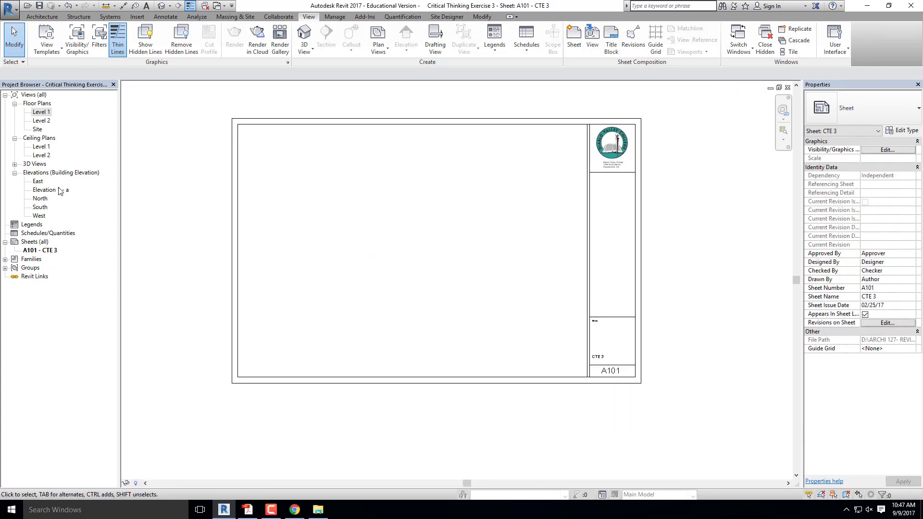
{"action": "left_click_drag", "start_coordinate": [47, 190], "coordinate": [220, 180]}
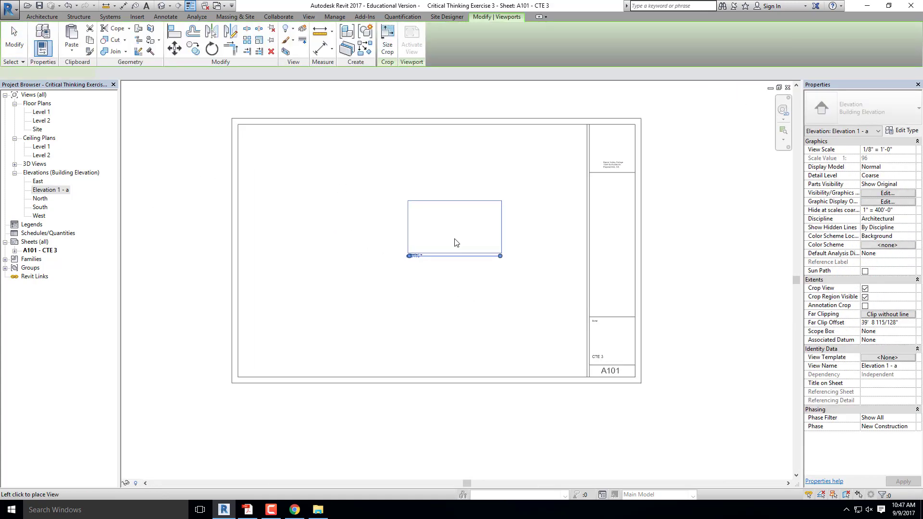
{"action": "left_click", "coordinate": [505, 295]}
{"action": "scroll", "coordinate": [558, 344], "scroll_direction": "up", "scroll_amount": 2}
{"action": "left_click", "coordinate": [550, 359]}
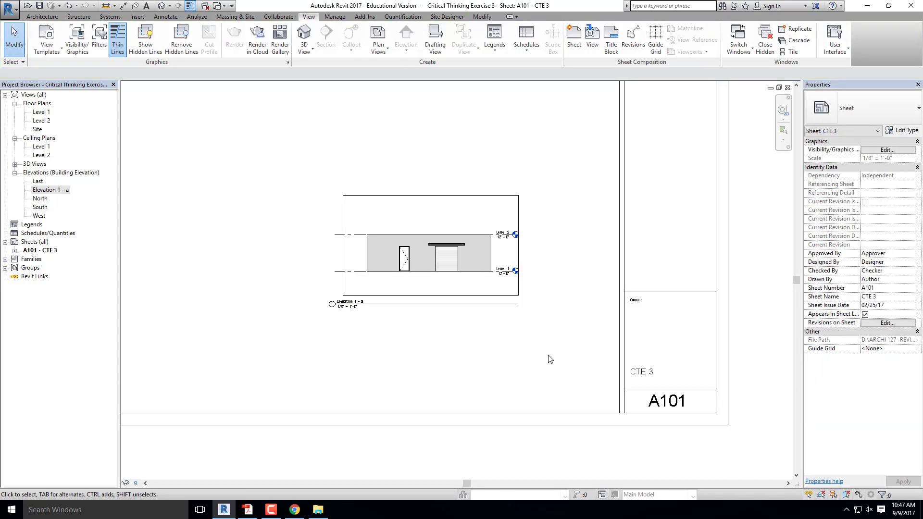
{"action": "scroll", "coordinate": [476, 233], "scroll_direction": "down", "scroll_amount": 3}
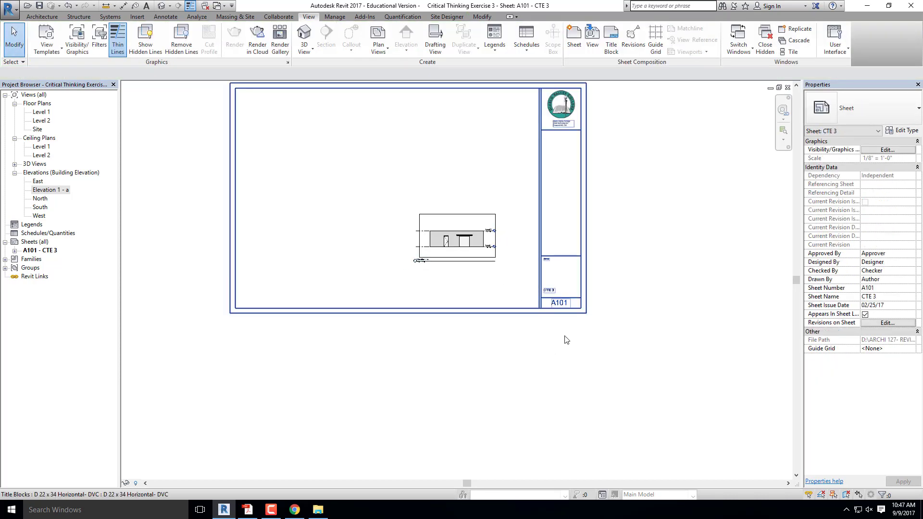
{"action": "scroll", "coordinate": [462, 269], "scroll_direction": "up", "scroll_amount": 3}
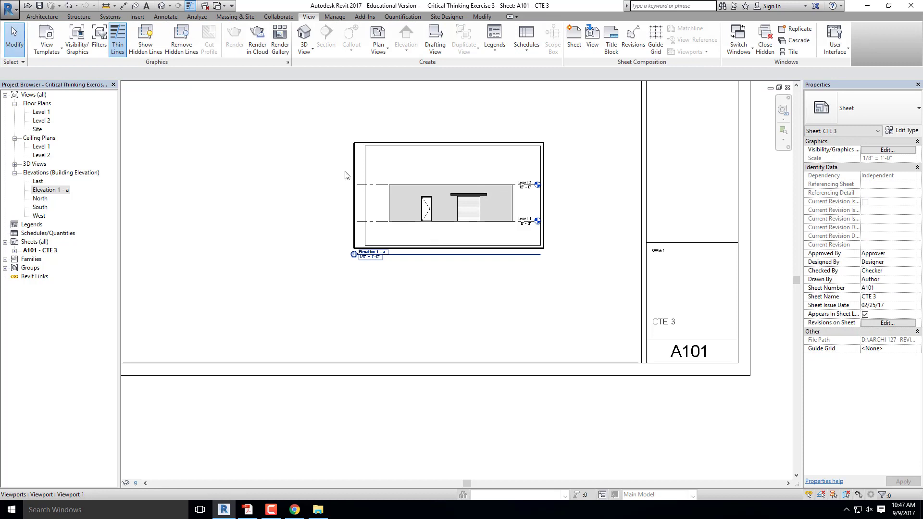
{"action": "scroll", "coordinate": [480, 181], "scroll_direction": "up", "scroll_amount": 2}
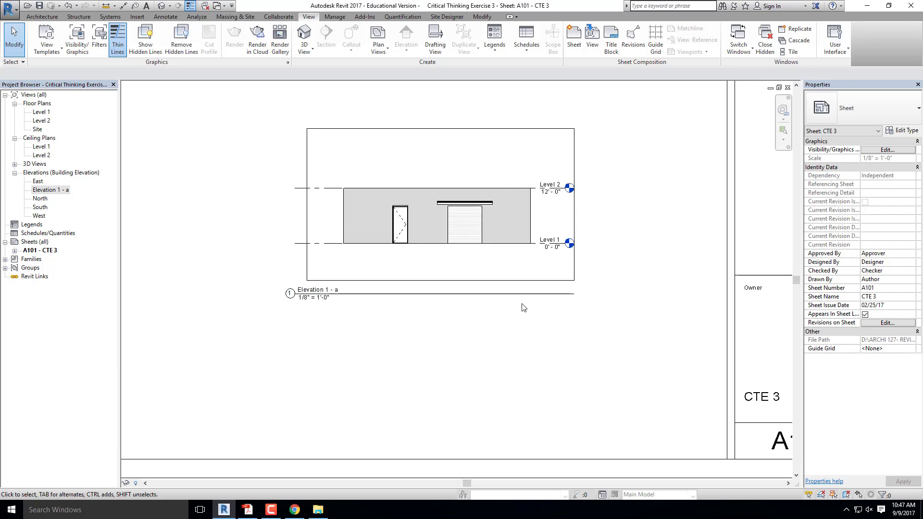
{"action": "scroll", "coordinate": [389, 261], "scroll_direction": "down", "scroll_amount": 2}
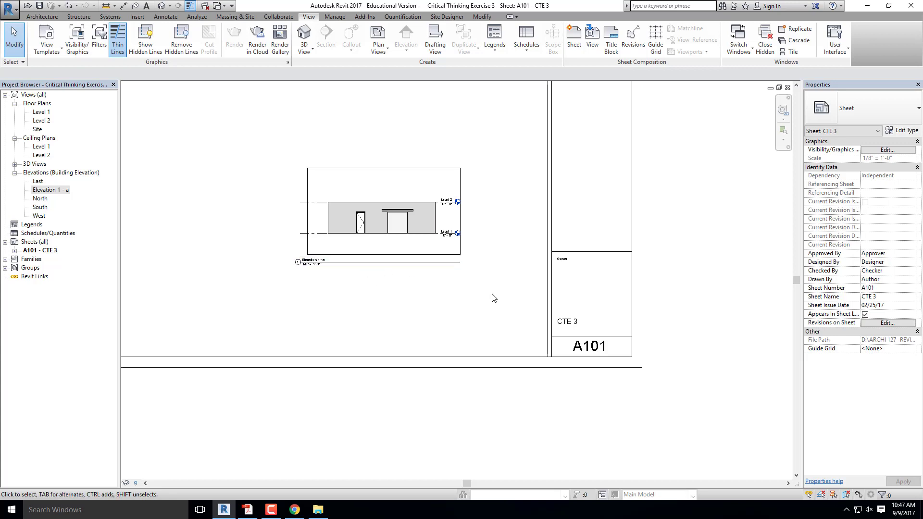
{"action": "scroll", "coordinate": [507, 303], "scroll_direction": "up", "scroll_amount": 2}
{"action": "scroll", "coordinate": [540, 313], "scroll_direction": "down", "scroll_amount": 3}
{"action": "scroll", "coordinate": [547, 313], "scroll_direction": "up", "scroll_amount": 2}
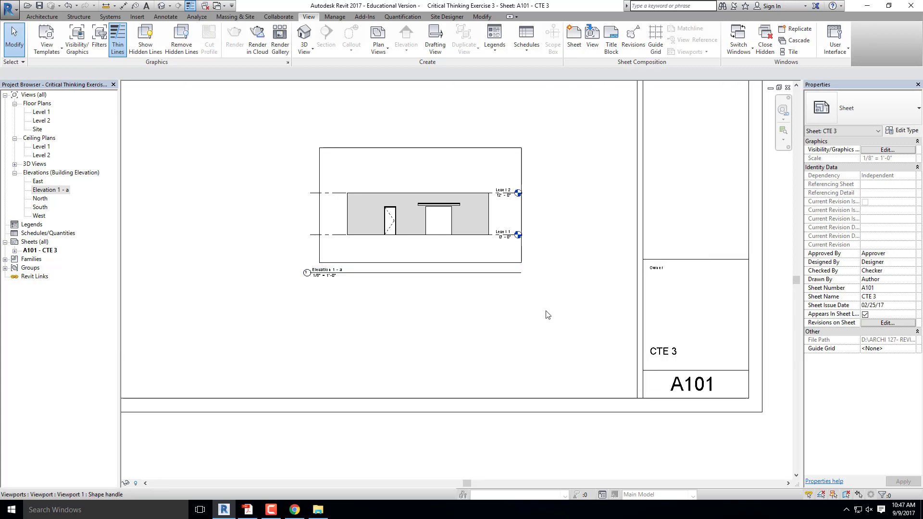
Activate the new elevation's view on the sheet, turn off Crop View and hide its crop region.
{"action": "left_click", "coordinate": [397, 255]}
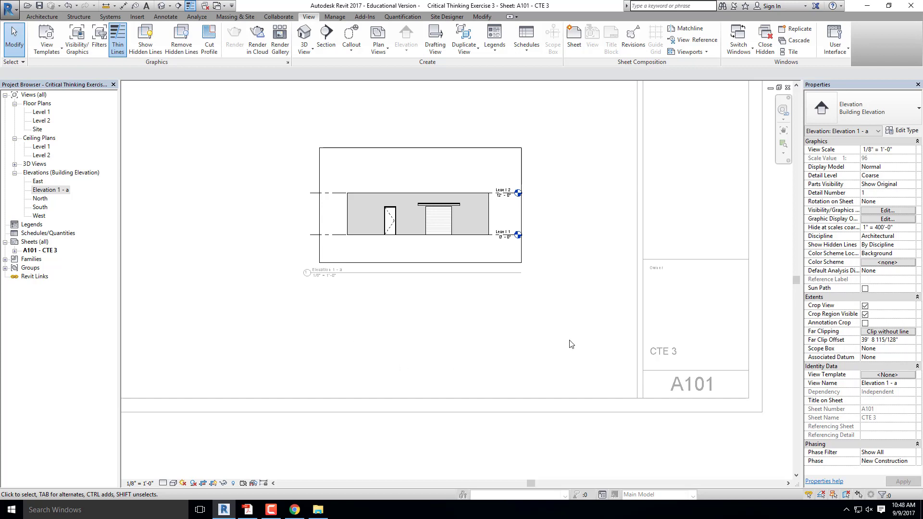
{"action": "left_click", "coordinate": [201, 484]}
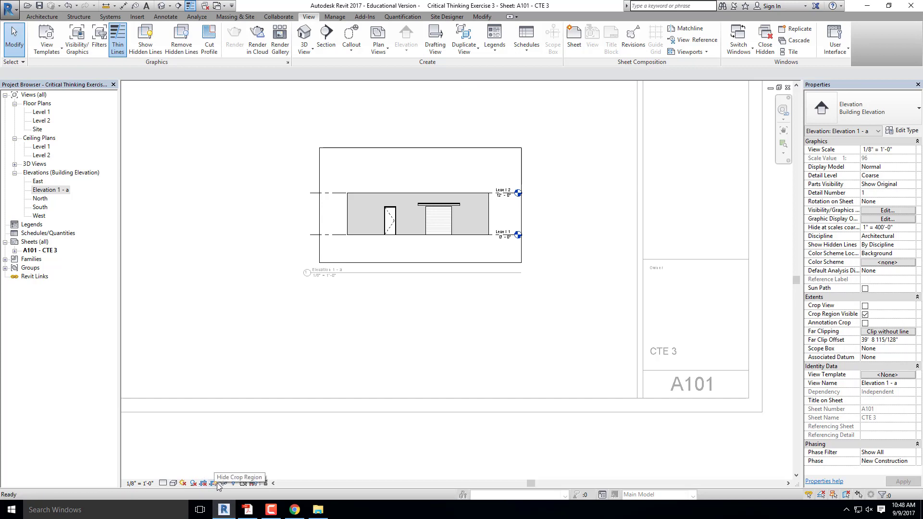
{"action": "left_click", "coordinate": [213, 483]}
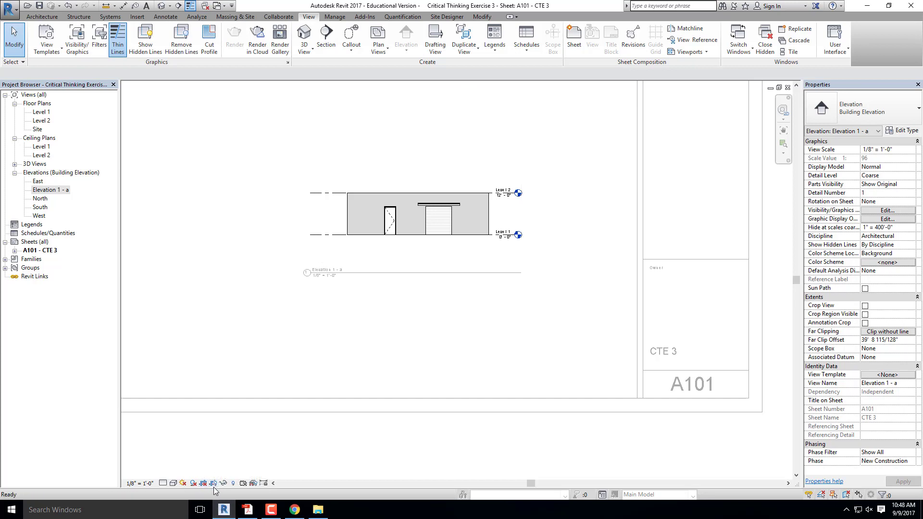
Show the elevation's crop region again and raise its lower edge to the Level 1 line.
{"action": "left_click", "coordinate": [213, 484]}
{"action": "scroll", "coordinate": [444, 244], "scroll_direction": "up", "scroll_amount": 3}
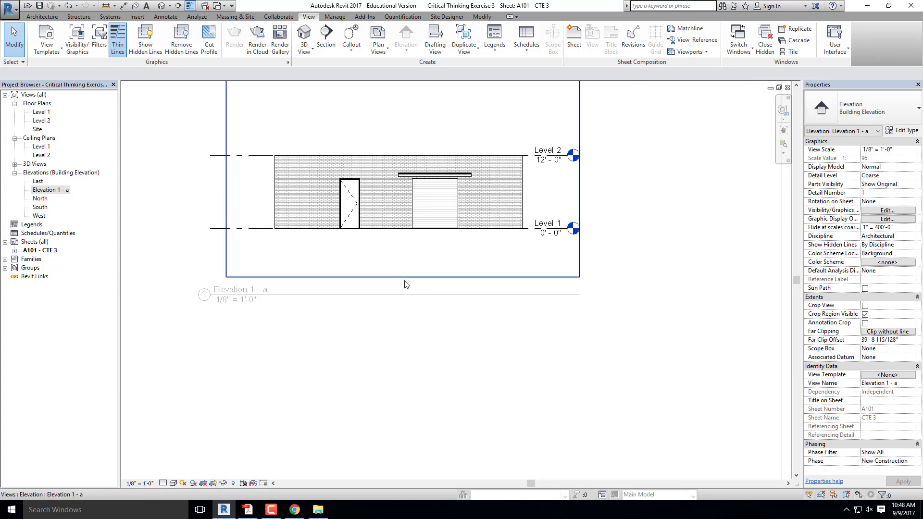
{"action": "left_click", "coordinate": [403, 276]}
{"action": "scroll", "coordinate": [383, 305], "scroll_direction": "up", "scroll_amount": 3}
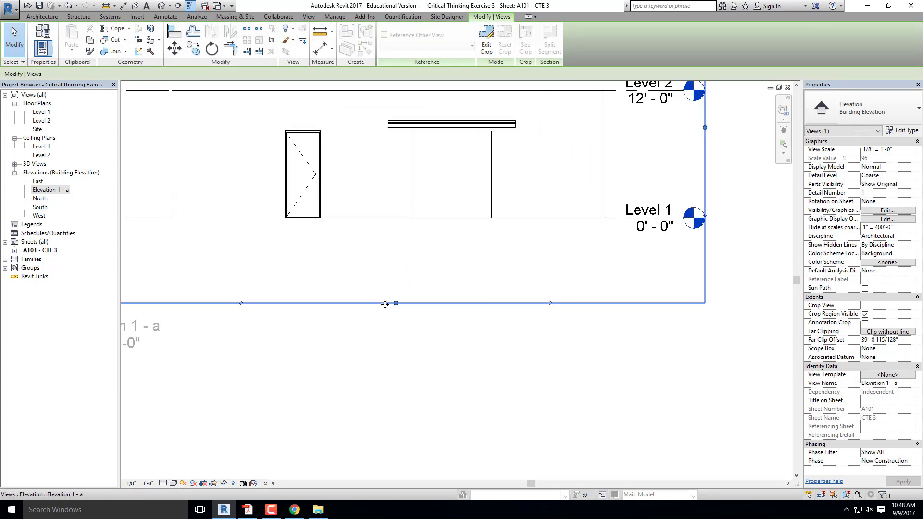
{"action": "left_click_drag", "start_coordinate": [397, 303], "coordinate": [392, 212]}
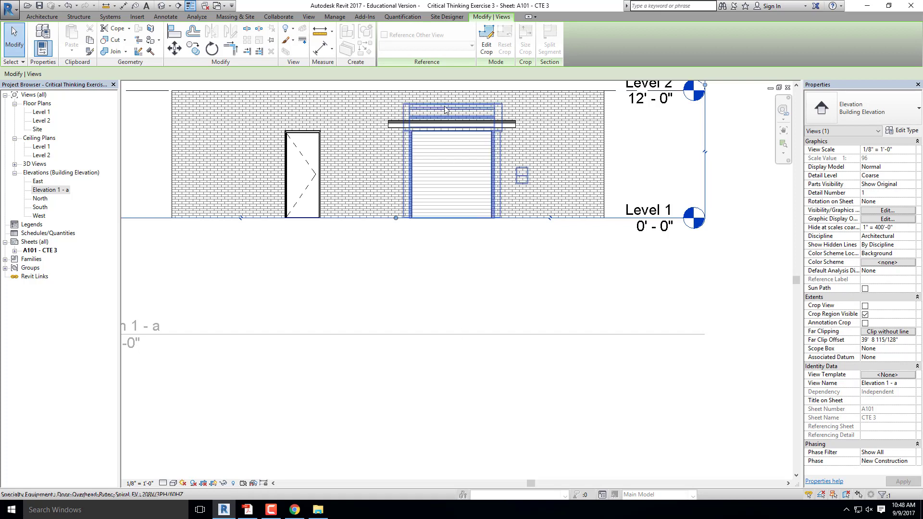
Lower the crop region's upper edge towards Level 2, widen both sides slightly, and hide the crop region.
{"action": "scroll", "coordinate": [465, 310], "scroll_direction": "down", "scroll_amount": 3}
{"action": "scroll", "coordinate": [491, 299], "scroll_direction": "up", "scroll_amount": 2}
{"action": "scroll", "coordinate": [449, 269], "scroll_direction": "down", "scroll_amount": 3}
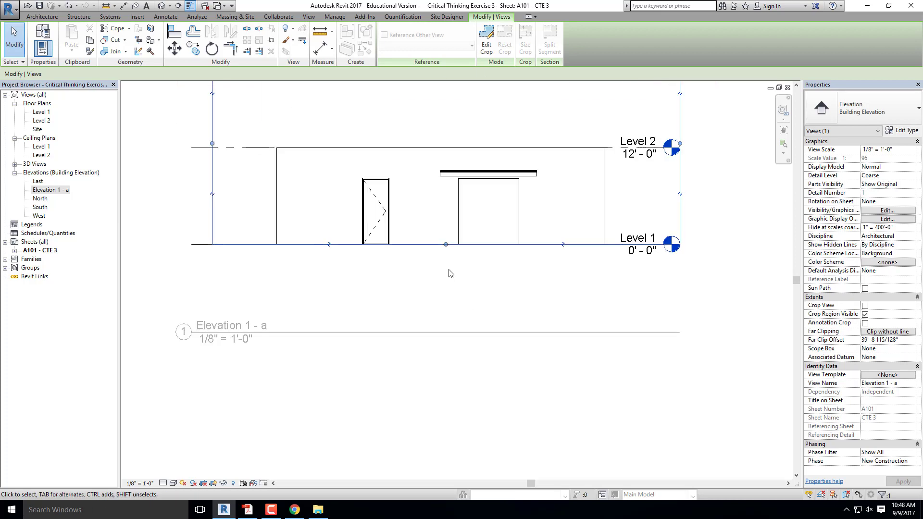
{"action": "scroll", "coordinate": [427, 182], "scroll_direction": "up", "scroll_amount": 2}
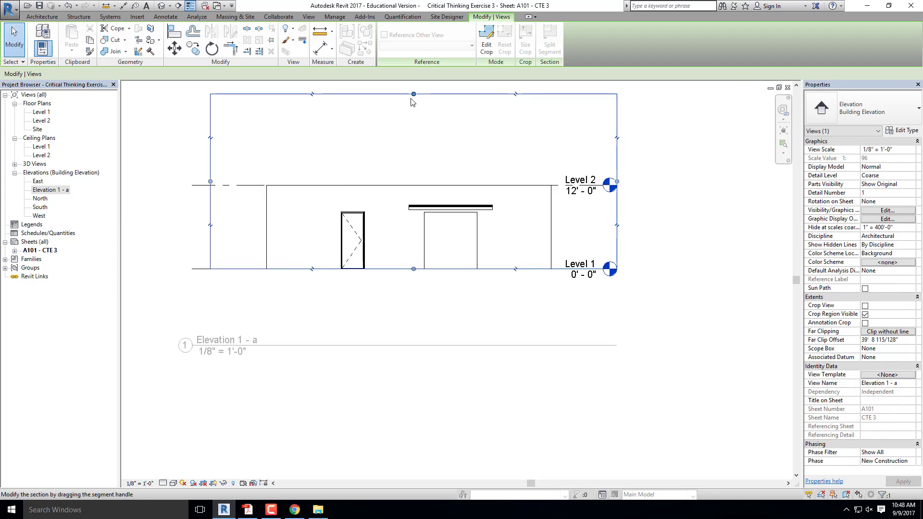
{"action": "left_click_drag", "start_coordinate": [412, 96], "coordinate": [414, 154]}
{"action": "left_click_drag", "start_coordinate": [618, 214], "coordinate": [641, 212]}
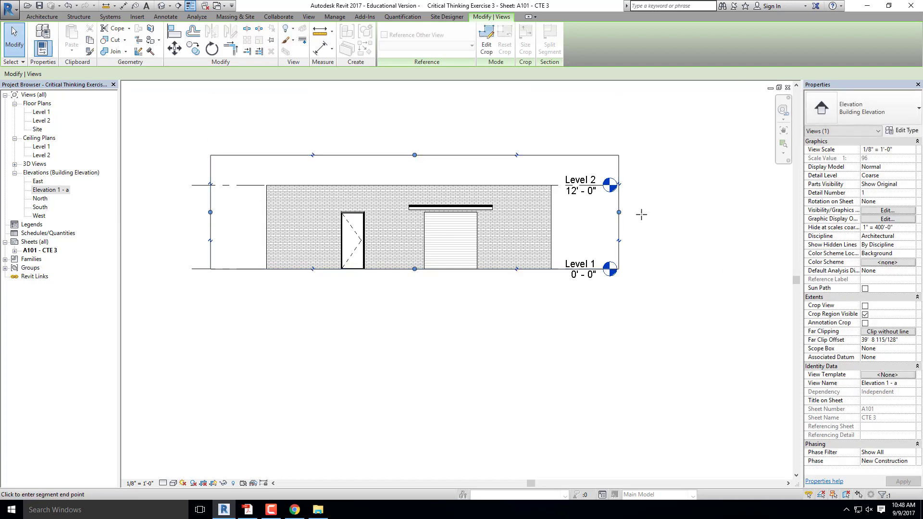
{"action": "left_click_drag", "start_coordinate": [215, 214], "coordinate": [212, 213]}
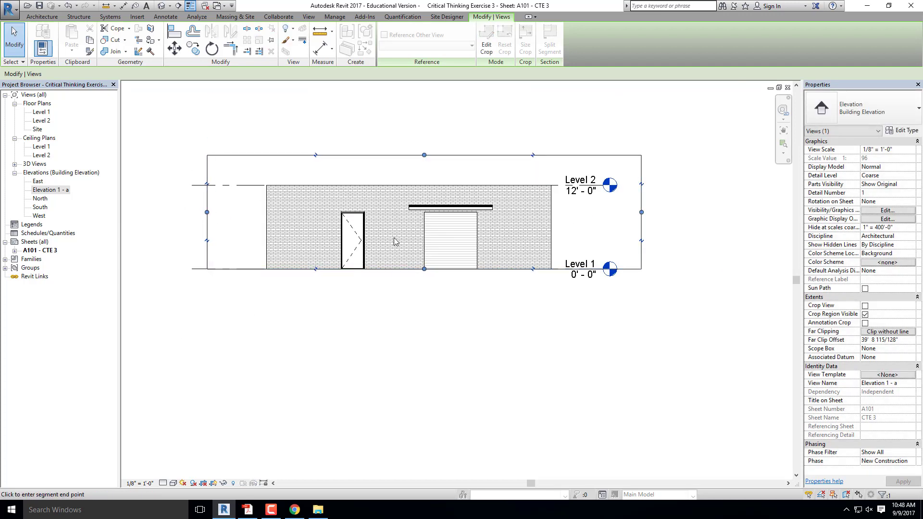
{"action": "left_click", "coordinate": [760, 391]}
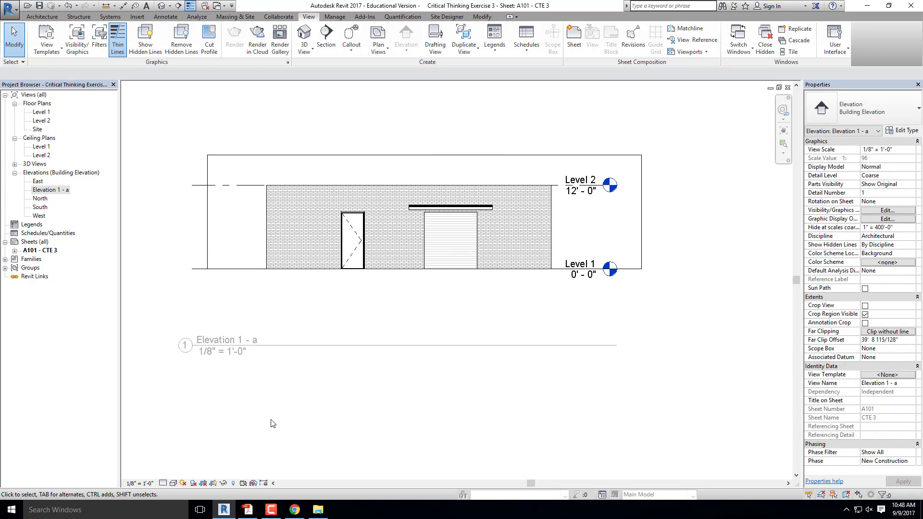
{"action": "left_click", "coordinate": [213, 484]}
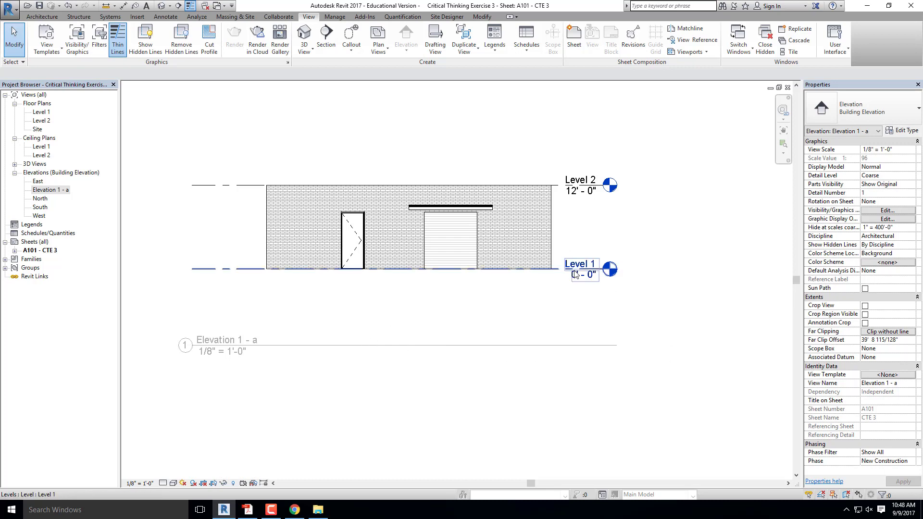
Select the Level 1 line in the elevation and extend the aligned level heads farther to the right.
{"action": "left_click", "coordinate": [590, 268]}
{"action": "scroll", "coordinate": [590, 265], "scroll_direction": "up", "scroll_amount": 2}
{"action": "left_click_drag", "start_coordinate": [590, 265], "coordinate": [663, 265]}
{"action": "scroll", "coordinate": [327, 265], "scroll_direction": "down", "scroll_amount": 2}
{"action": "scroll", "coordinate": [293, 263], "scroll_direction": "down", "scroll_amount": 4}
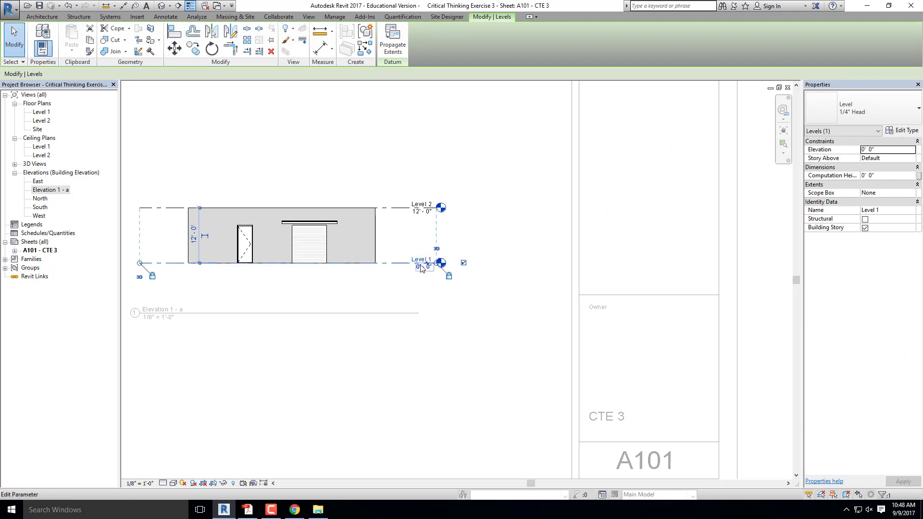
Stretch the aligned level lines in the elevation far beyond both ends of the building, with the level heads past the title block.
{"action": "left_click_drag", "start_coordinate": [436, 263], "coordinate": [761, 264]}
{"action": "scroll", "coordinate": [425, 262], "scroll_direction": "down", "scroll_amount": 4}
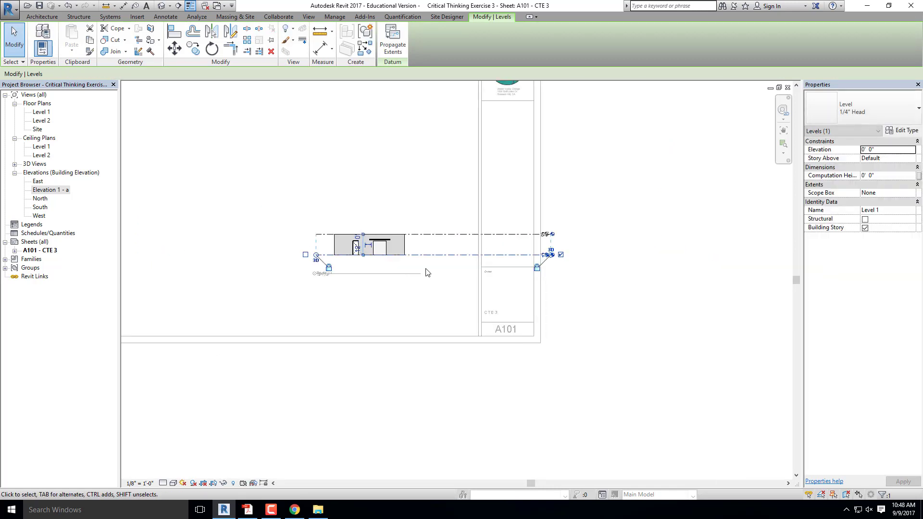
{"action": "left_click", "coordinate": [332, 221]}
{"action": "left_click", "coordinate": [318, 235]}
{"action": "left_click_drag", "start_coordinate": [316, 235], "coordinate": [148, 222]}
{"action": "left_click", "coordinate": [633, 336]}
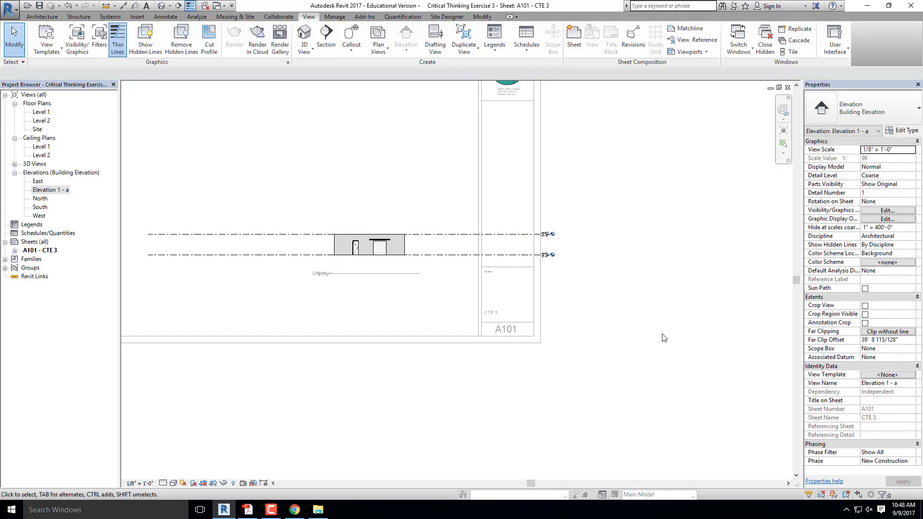
Shorten the aligned Level 1 and Level 2 lines at both ends so they extend only slightly past the building.
{"action": "scroll", "coordinate": [517, 298], "scroll_direction": "up", "scroll_amount": 3}
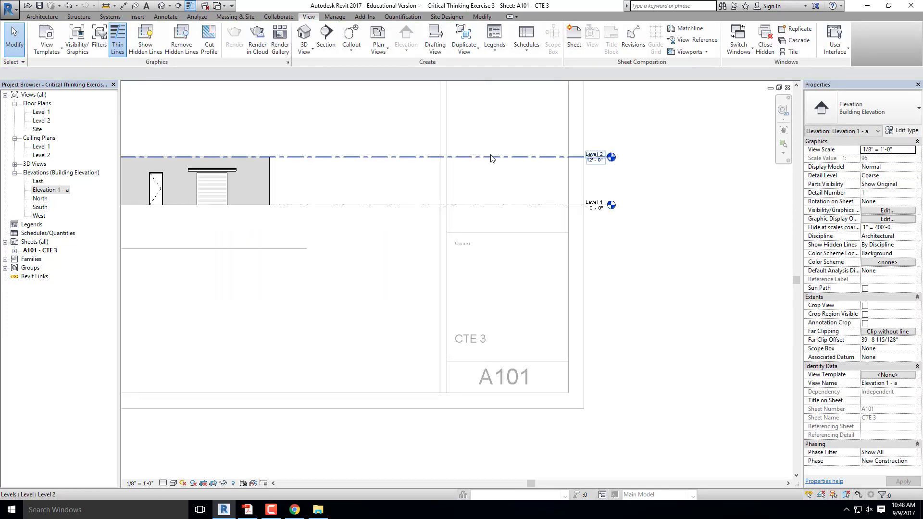
{"action": "left_click", "coordinate": [613, 156]}
{"action": "scroll", "coordinate": [612, 156], "scroll_direction": "up", "scroll_amount": 2}
{"action": "scroll", "coordinate": [610, 157], "scroll_direction": "down", "scroll_amount": 3}
{"action": "left_click_drag", "start_coordinate": [609, 154], "coordinate": [316, 172]}
{"action": "middle_click_drag", "start_coordinate": [202, 183], "coordinate": [510, 194]}
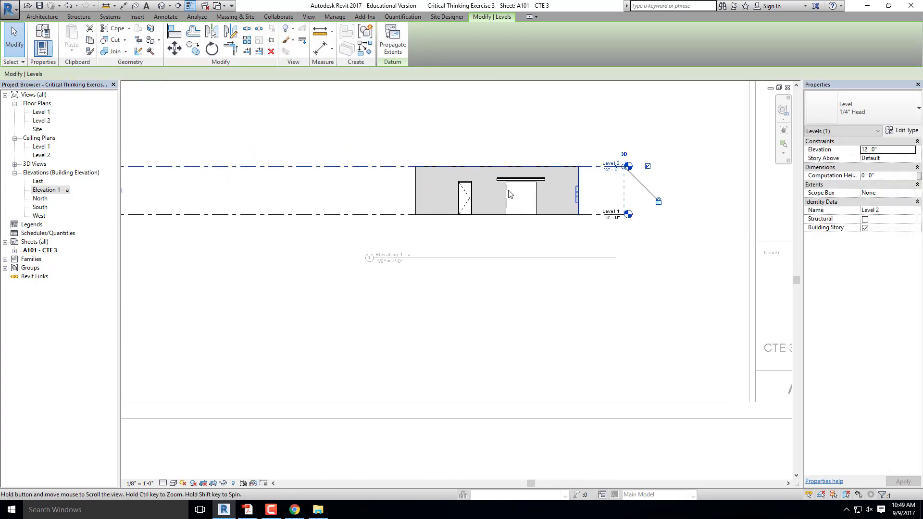
{"action": "scroll", "coordinate": [530, 207], "scroll_direction": "down", "scroll_amount": 3}
{"action": "left_click_drag", "start_coordinate": [219, 185], "coordinate": [443, 183]}
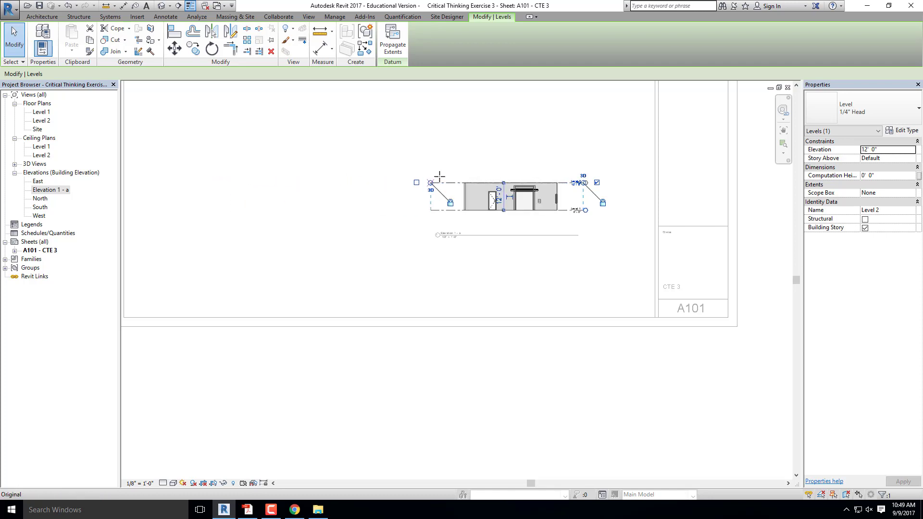
{"action": "scroll", "coordinate": [528, 193], "scroll_direction": "up", "scroll_amount": 2}
{"action": "left_click", "coordinate": [590, 299]}
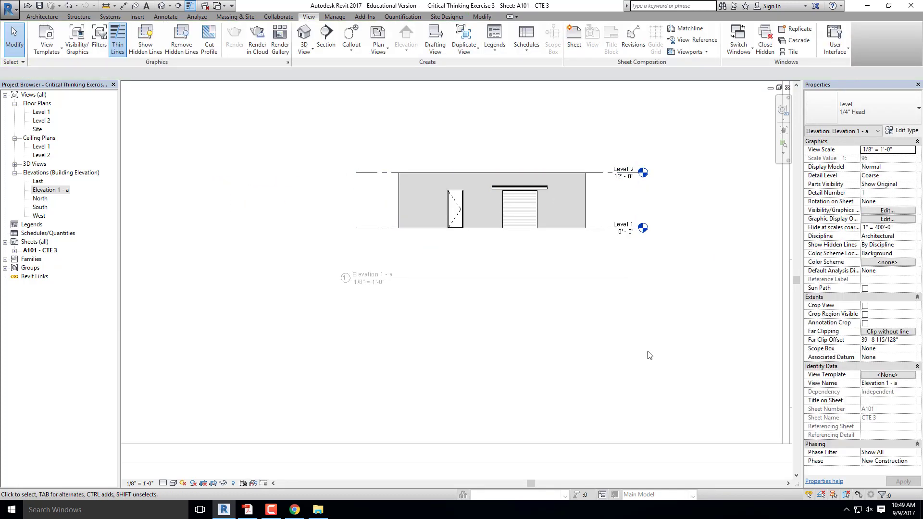
Set the active elevation's visual style to Realistic.
{"action": "middle_click_drag", "start_coordinate": [592, 340], "coordinate": [505, 328]}
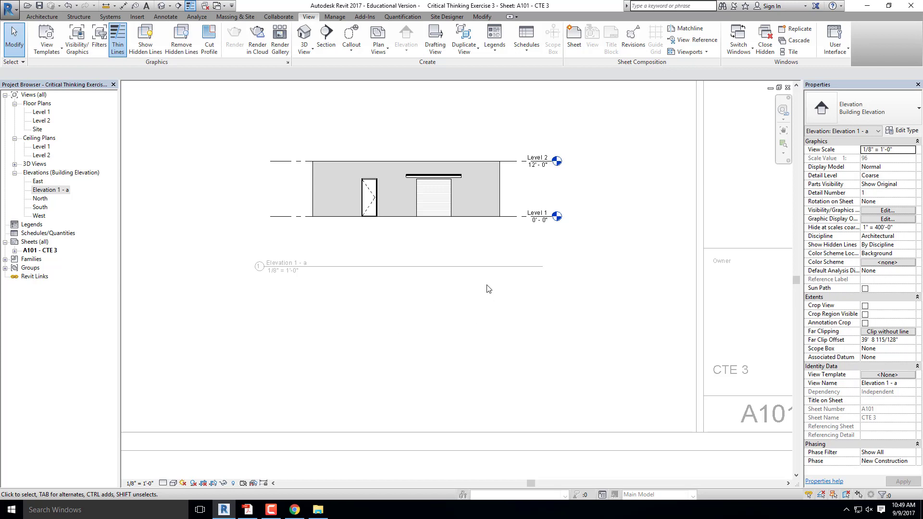
{"action": "middle_click_drag", "start_coordinate": [489, 289], "coordinate": [478, 299]}
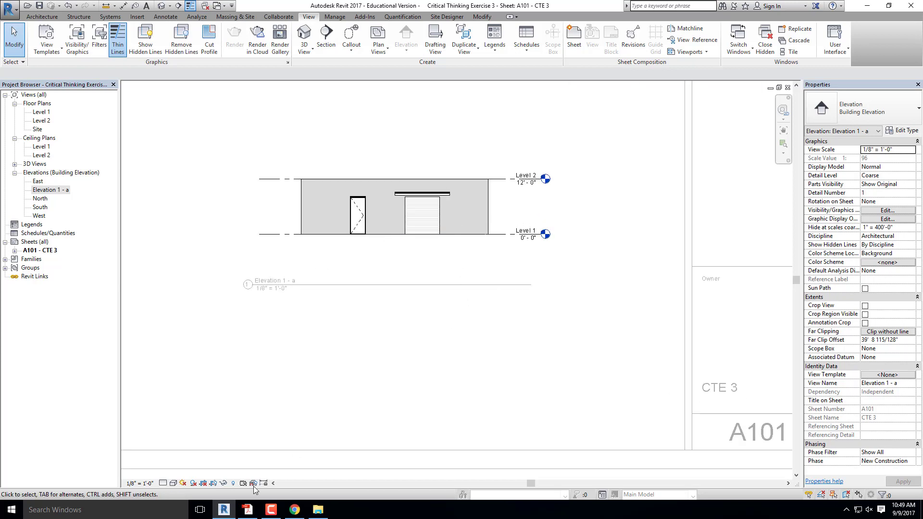
{"action": "left_click", "coordinate": [174, 483]}
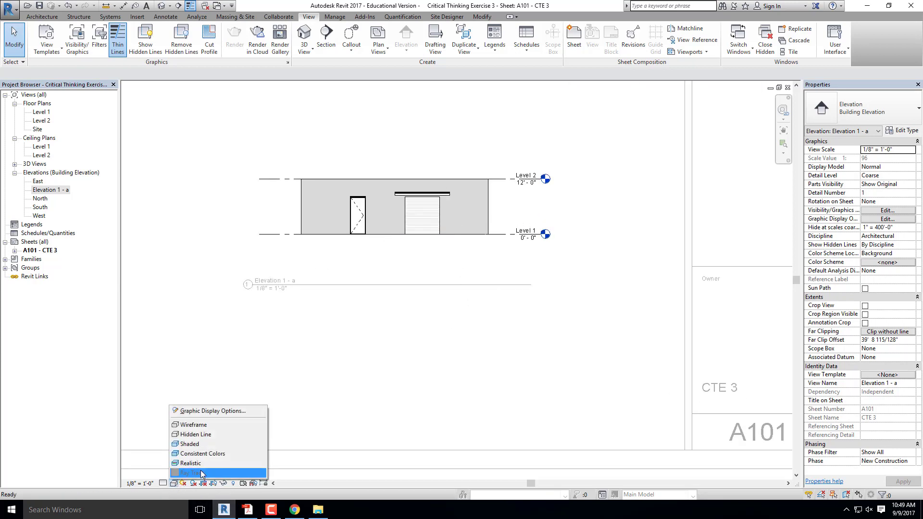
{"action": "left_click", "coordinate": [200, 465]}
{"action": "scroll", "coordinate": [441, 171], "scroll_direction": "up", "scroll_amount": 3}
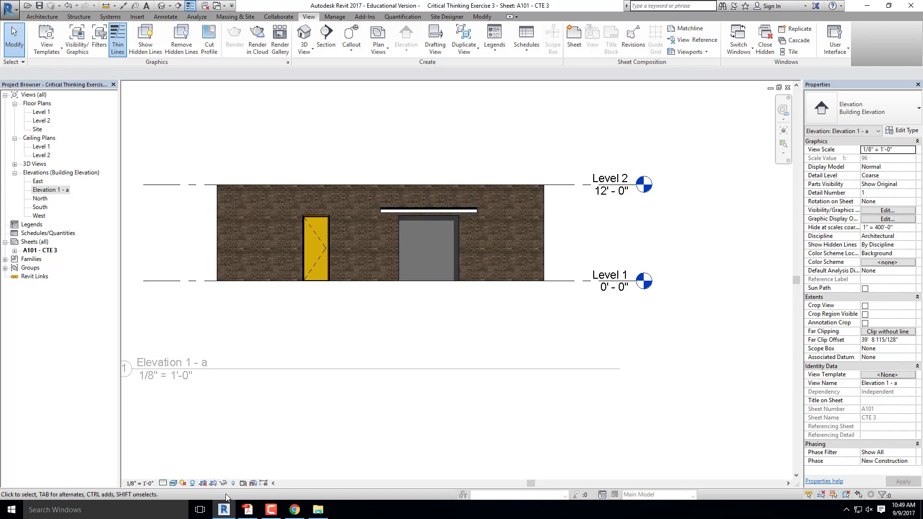
{"action": "scroll", "coordinate": [475, 196], "scroll_direction": "up", "scroll_amount": 3}
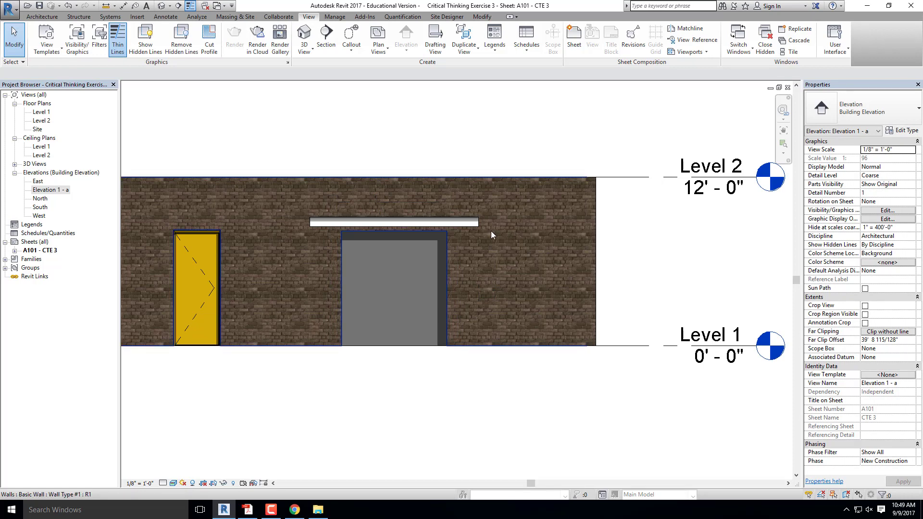
{"action": "scroll", "coordinate": [538, 207], "scroll_direction": "down", "scroll_amount": 5}
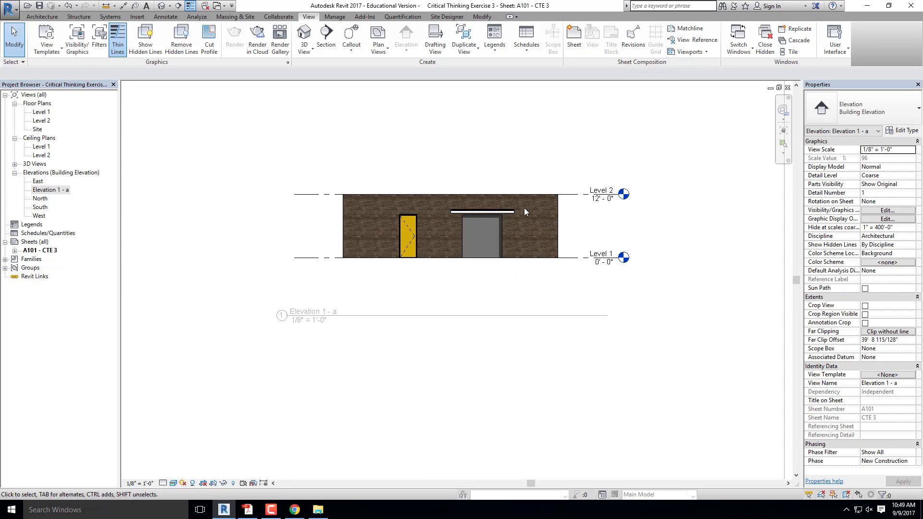
{"action": "scroll", "coordinate": [524, 208], "scroll_direction": "up", "scroll_amount": 3}
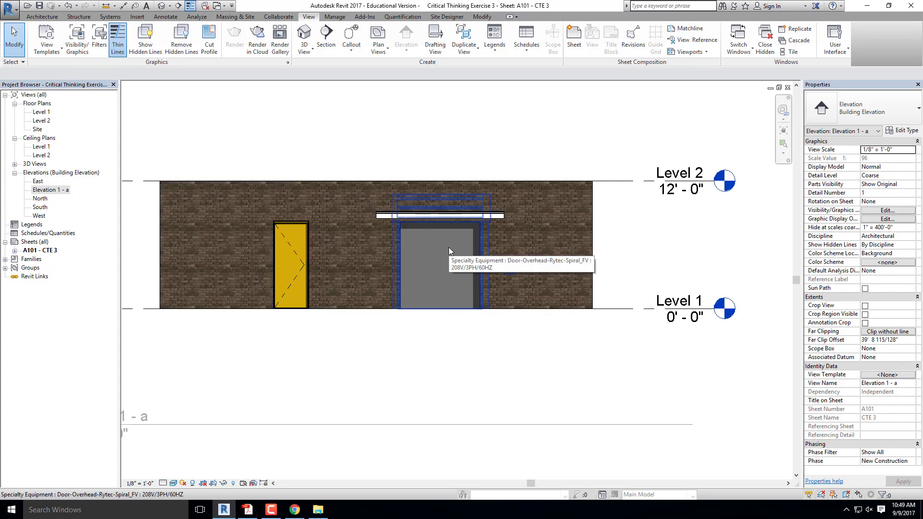
{"action": "scroll", "coordinate": [611, 254], "scroll_direction": "down", "scroll_amount": 3}
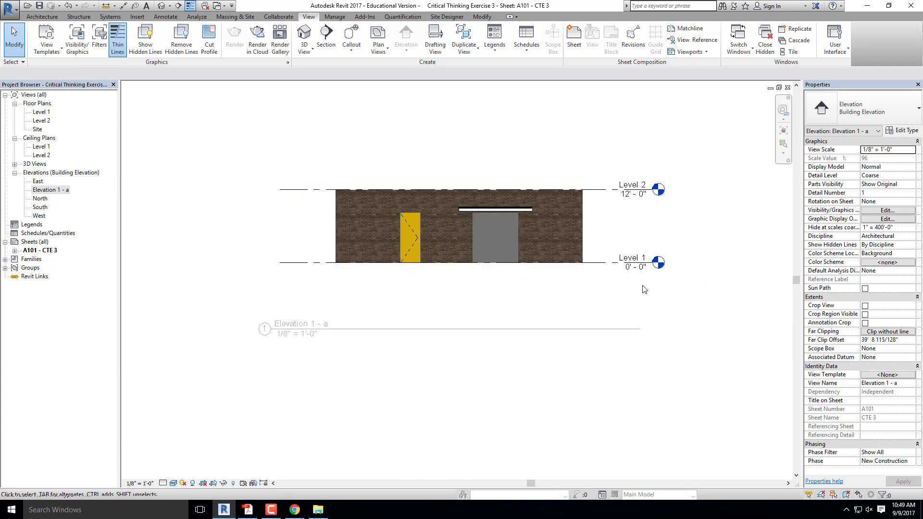
{"action": "scroll", "coordinate": [611, 287], "scroll_direction": "down", "scroll_amount": 3}
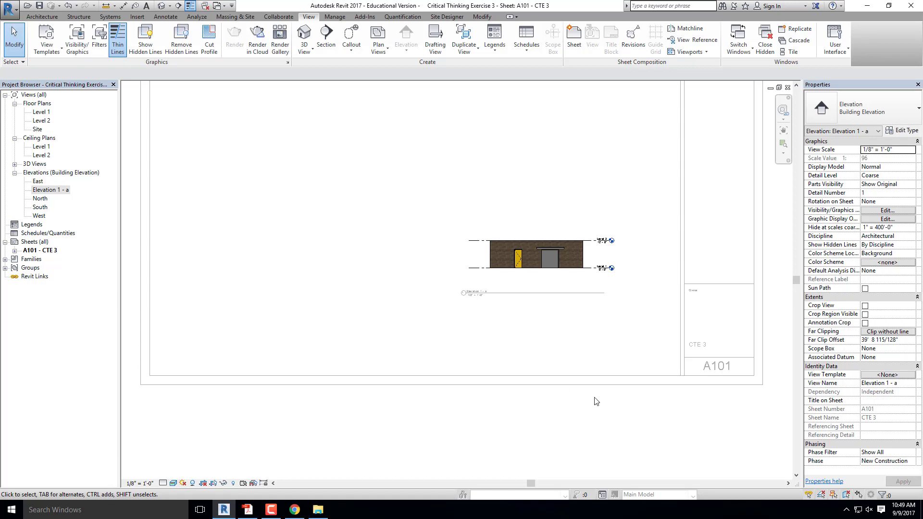
Undock the Project Browser and deactivate the elevation view on the sheet.
{"action": "left_click_drag", "start_coordinate": [71, 89], "coordinate": [77, 81]}
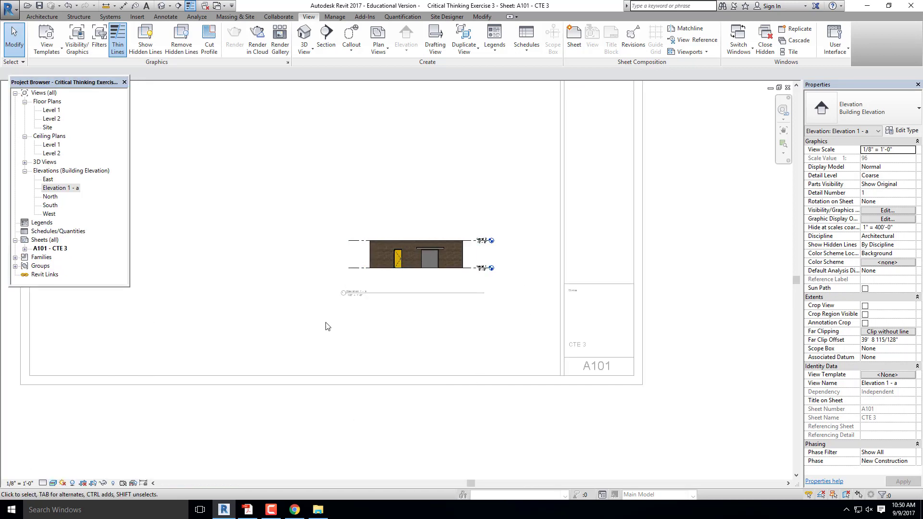
{"action": "right_click", "coordinate": [215, 296]}
{"action": "left_click", "coordinate": [233, 337]}
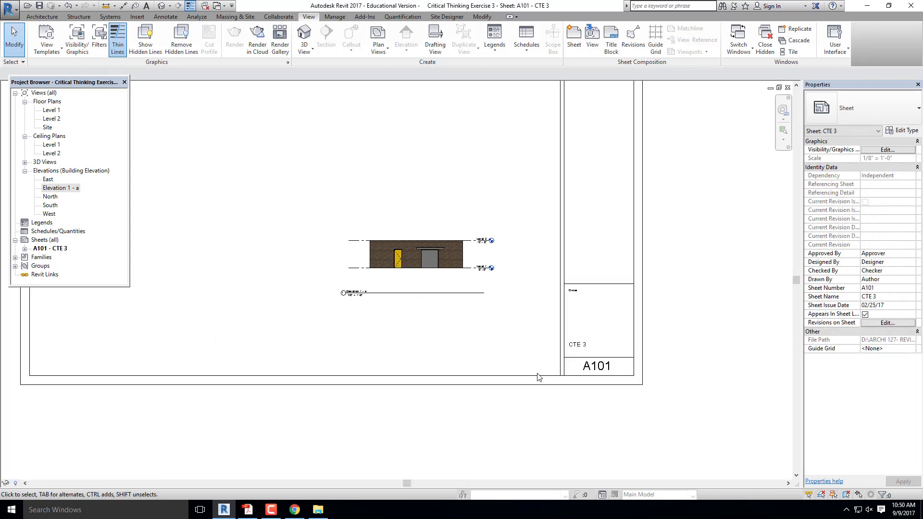
{"action": "scroll", "coordinate": [521, 317], "scroll_direction": "up", "scroll_amount": 2}
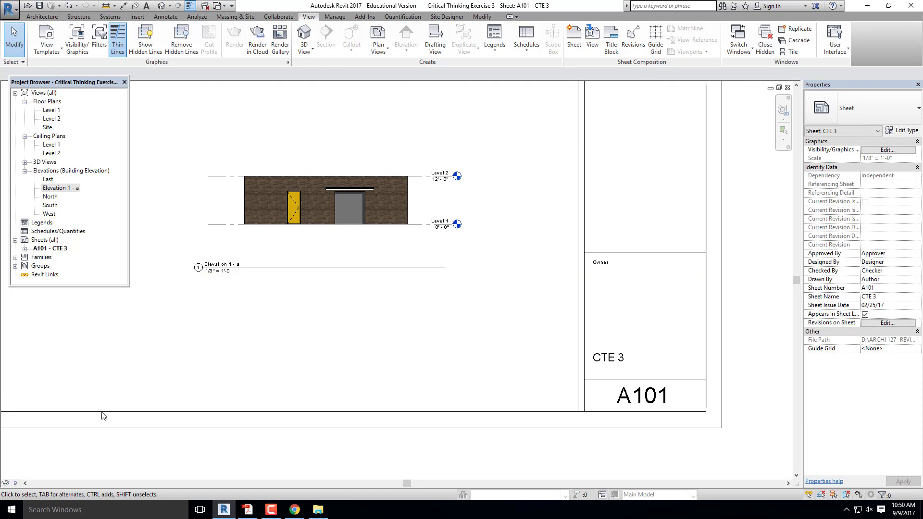
Activate the elevation view on the sheet once more and deactivate it again.
{"action": "double_click", "coordinate": [432, 204]}
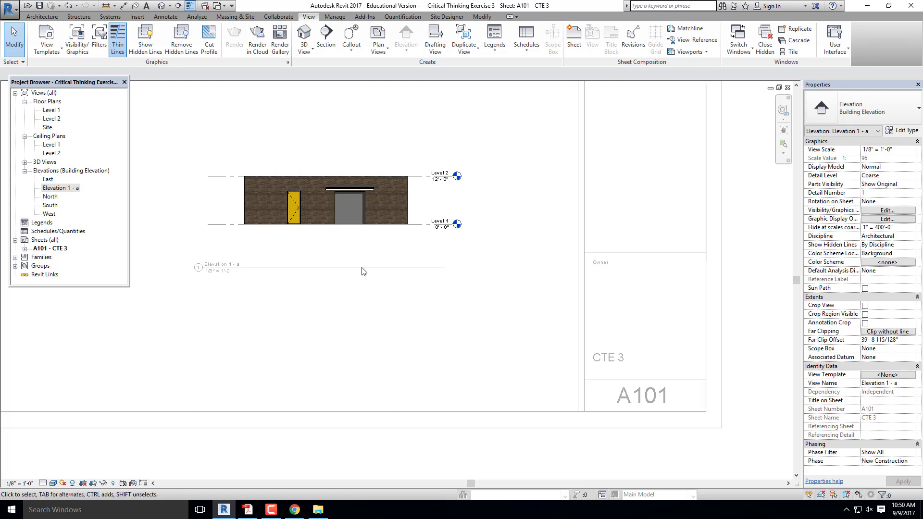
{"action": "scroll", "coordinate": [491, 253], "scroll_direction": "down", "scroll_amount": 3}
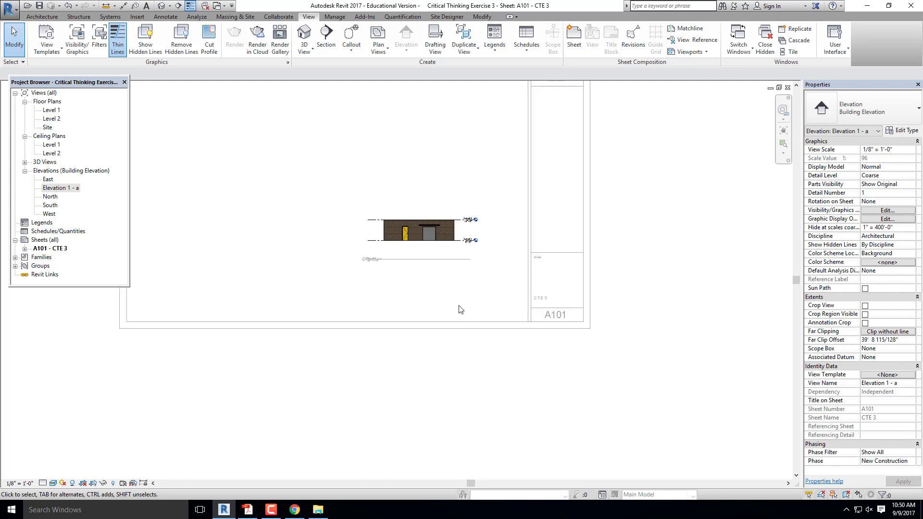
{"action": "right_click", "coordinate": [337, 211]}
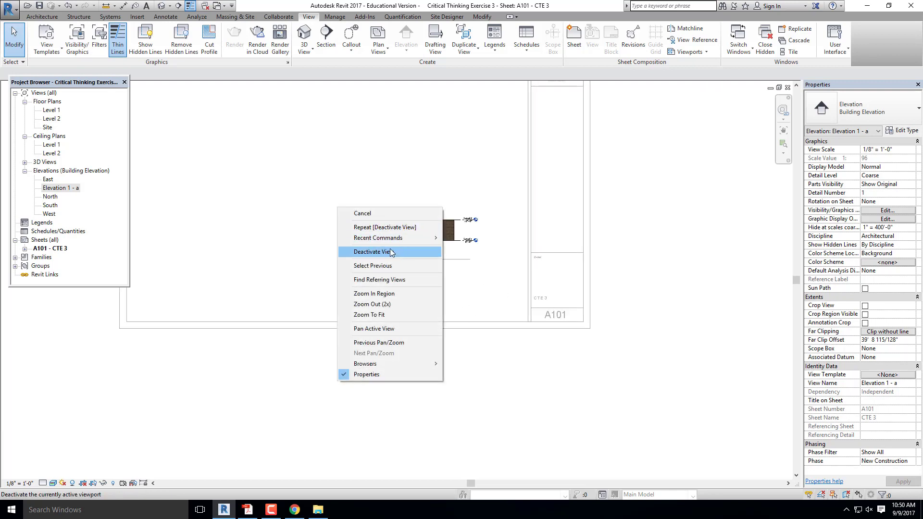
{"action": "left_click", "coordinate": [388, 256]}
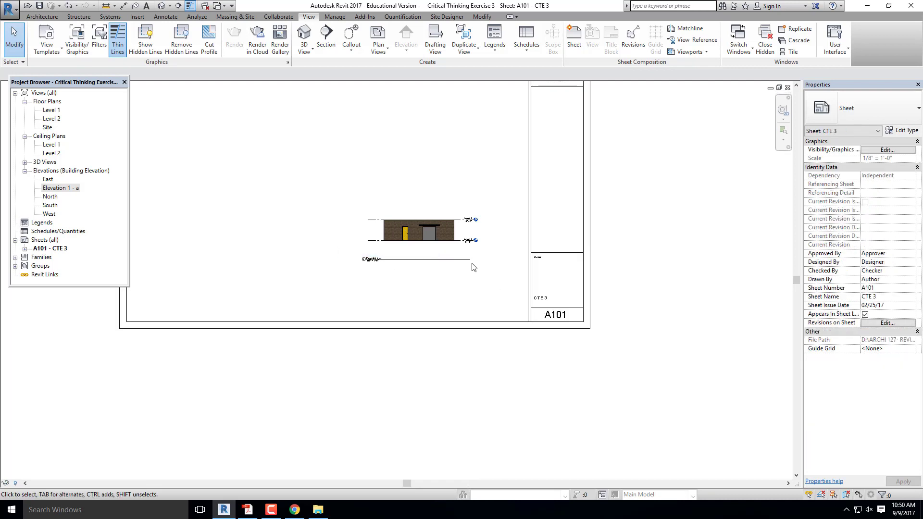
{"action": "scroll", "coordinate": [469, 262], "scroll_direction": "down", "scroll_amount": 3}
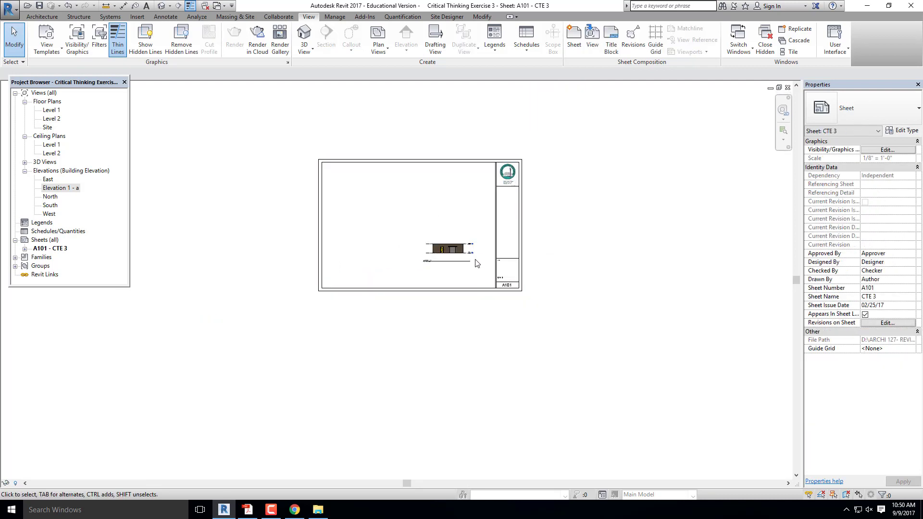
Set the elevation viewport's view scale to 1/4" = 1'-0" and move it into the sheet's lower corner beside the title block.
{"action": "scroll", "coordinate": [427, 291], "scroll_direction": "up", "scroll_amount": 2}
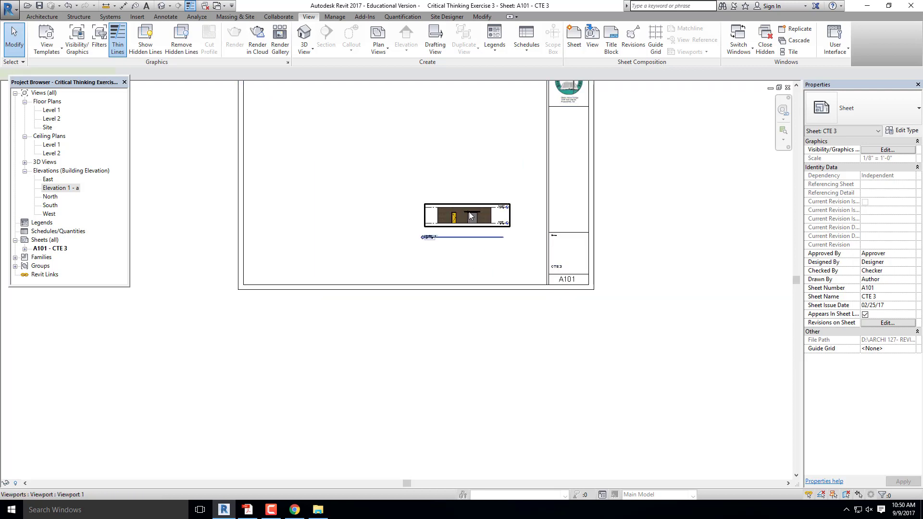
{"action": "left_click", "coordinate": [470, 216]}
{"action": "left_click", "coordinate": [911, 149]}
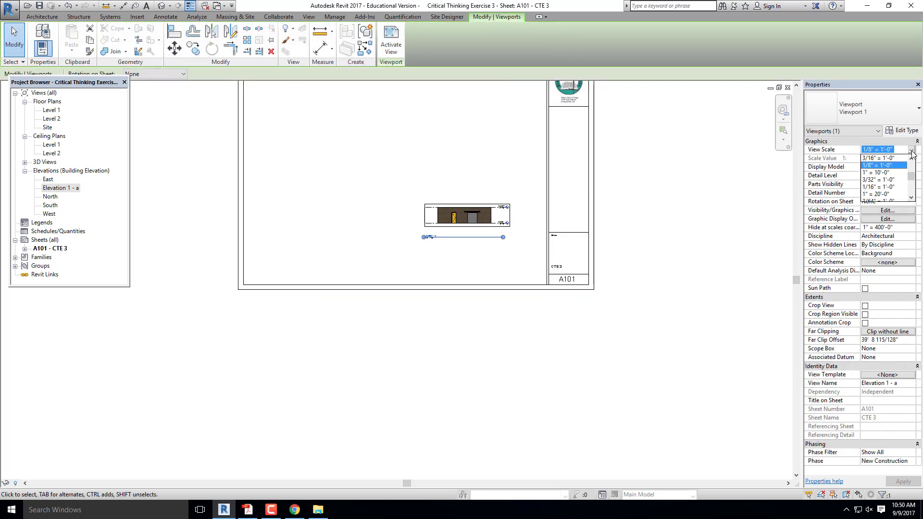
{"action": "scroll", "coordinate": [890, 178], "scroll_direction": "up", "scroll_amount": 1}
{"action": "left_click", "coordinate": [884, 173]}
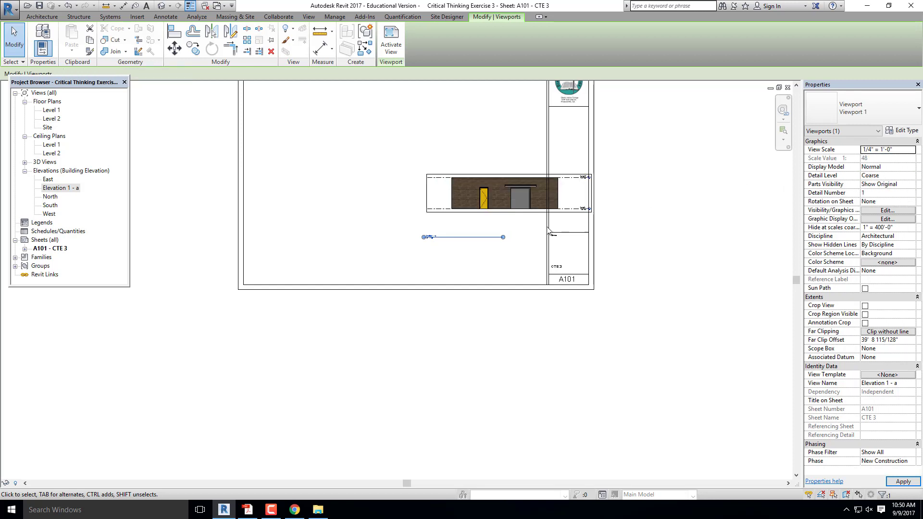
{"action": "left_click_drag", "start_coordinate": [535, 201], "coordinate": [482, 254]}
{"action": "scroll", "coordinate": [497, 320], "scroll_direction": "up", "scroll_amount": 3}
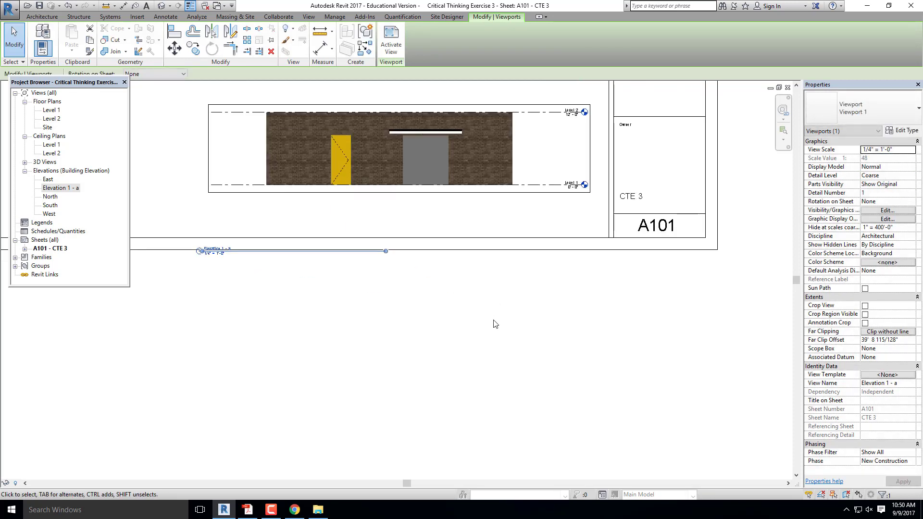
Move the view title just below the elevation and lengthen its title line to match the building's width.
{"action": "left_click", "coordinate": [495, 322]}
{"action": "left_click", "coordinate": [290, 250]}
{"action": "left_click_drag", "start_coordinate": [276, 251], "coordinate": [339, 201]}
{"action": "scroll", "coordinate": [419, 190], "scroll_direction": "up", "scroll_amount": 3}
{"action": "left_click", "coordinate": [388, 154]}
{"action": "left_click_drag", "start_coordinate": [469, 211], "coordinate": [577, 218]}
{"action": "scroll", "coordinate": [307, 202], "scroll_direction": "down", "scroll_amount": 3}
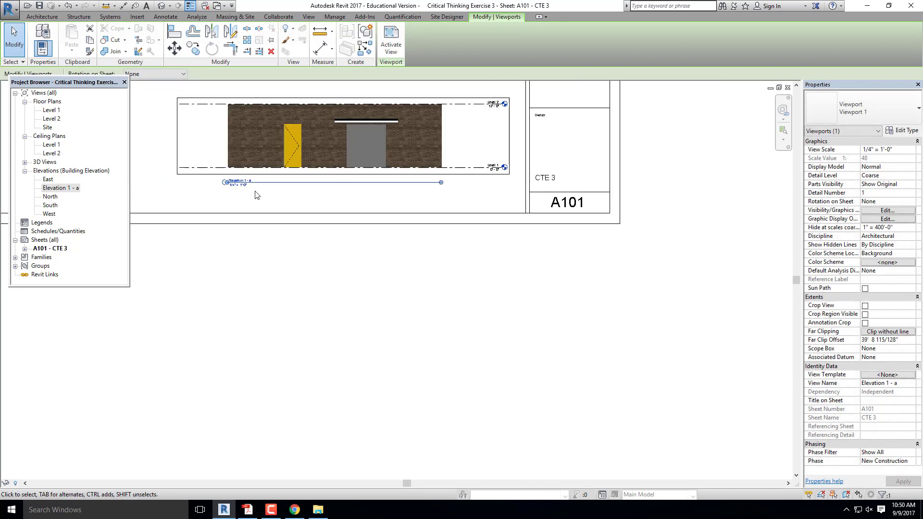
Rename the elevation to South Elevation through its view title on the sheet.
{"action": "scroll", "coordinate": [254, 196], "scroll_direction": "up", "scroll_amount": 2}
{"action": "left_click", "coordinate": [223, 166]}
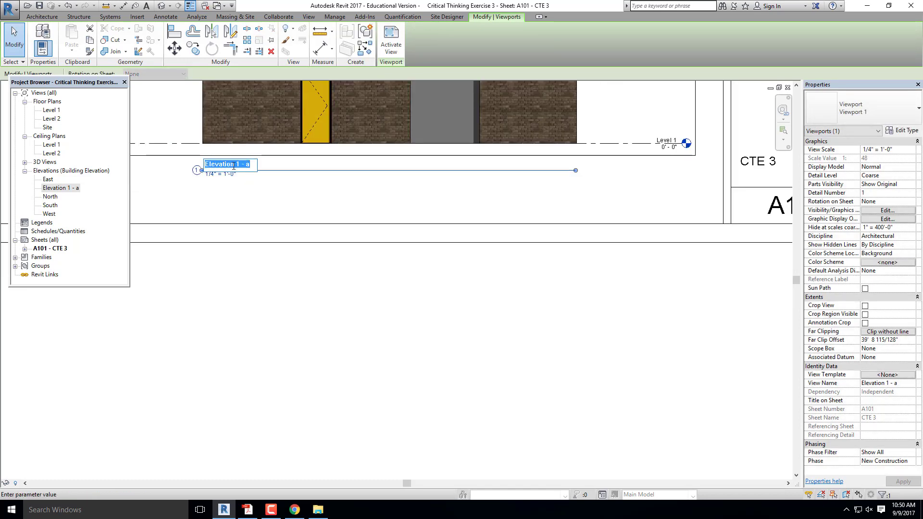
{"action": "type", "text": "South"}
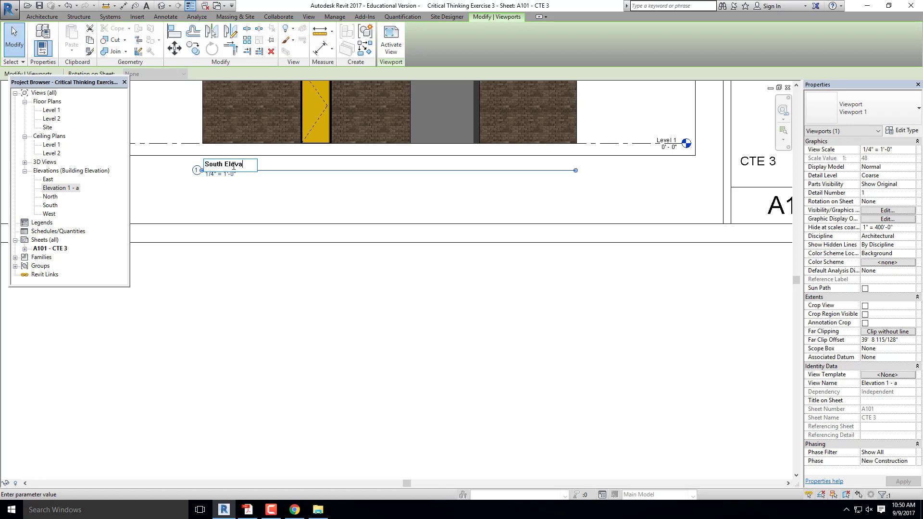
{"action": "key", "text": "Return"}
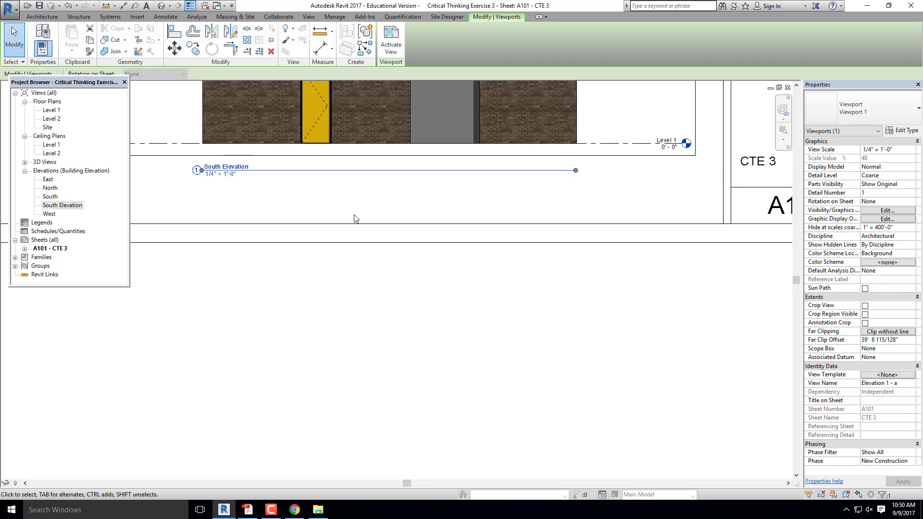
{"action": "scroll", "coordinate": [440, 368], "scroll_direction": "down", "scroll_amount": 3}
{"action": "left_click", "coordinate": [531, 403]}
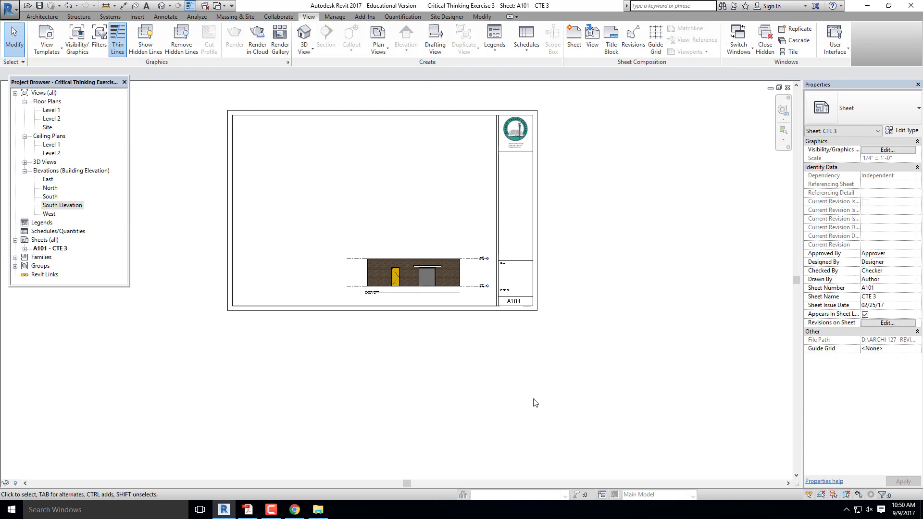
Delete the South Elevation viewport from sheet A101.
{"action": "scroll", "coordinate": [426, 270], "scroll_direction": "up", "scroll_amount": 2}
{"action": "left_click", "coordinate": [426, 270]}
{"action": "key", "text": "Delete"}
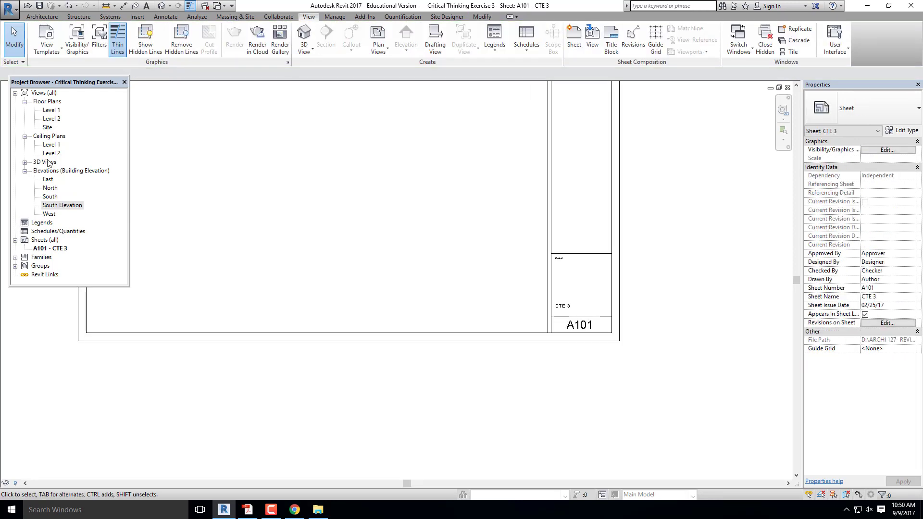
Place the East elevation in the sheet's lower corner beside the title block and the North elevation above it.
{"action": "left_click_drag", "start_coordinate": [52, 183], "coordinate": [417, 187]}
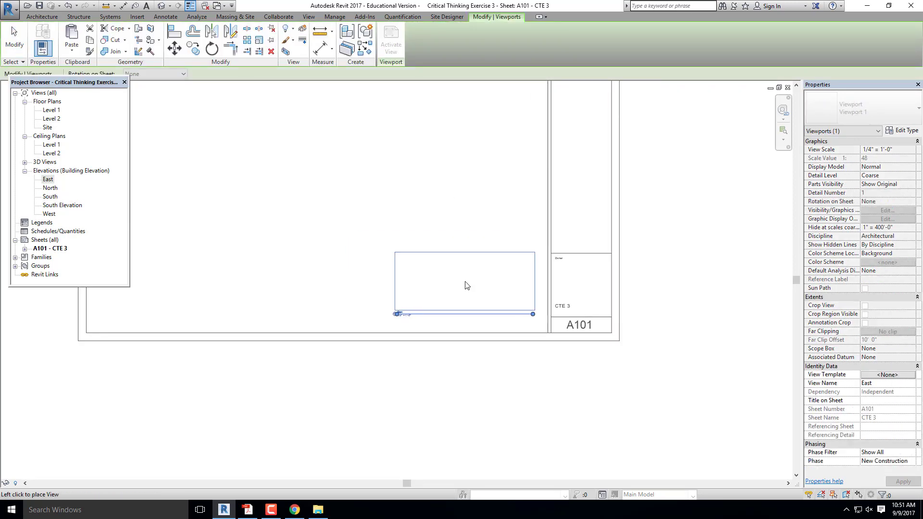
{"action": "left_click", "coordinate": [464, 284]}
{"action": "left_click_drag", "start_coordinate": [50, 187], "coordinate": [393, 221]}
{"action": "left_click", "coordinate": [404, 207]}
{"action": "middle_click_drag", "start_coordinate": [416, 154], "coordinate": [431, 238]}
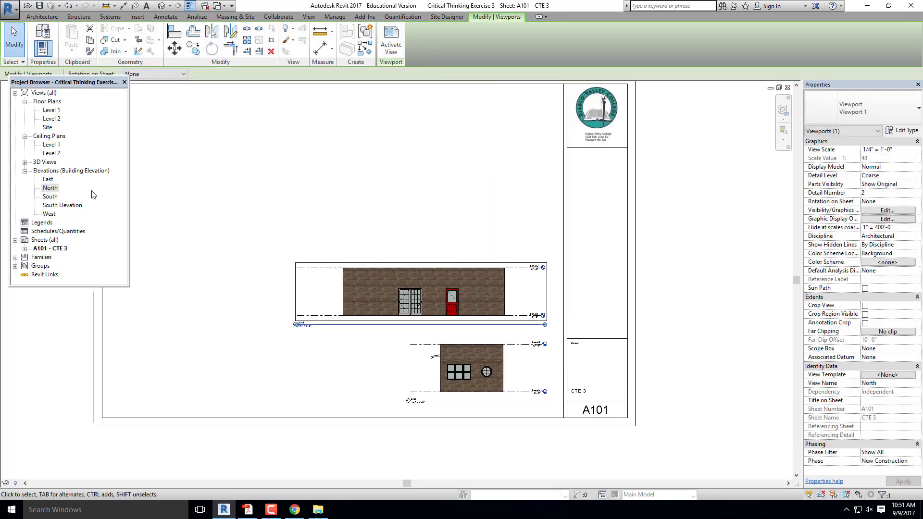
Place the South elevation on the sheet above the North elevation and the West elevation above the South one.
{"action": "left_click", "coordinate": [54, 205]}
{"action": "left_click_drag", "start_coordinate": [50, 197], "coordinate": [416, 227]}
{"action": "left_click", "coordinate": [416, 227]}
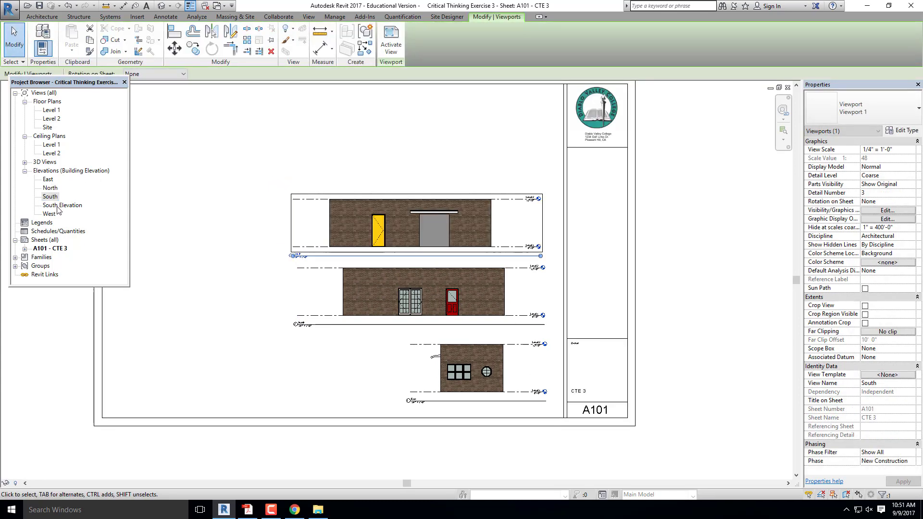
{"action": "left_click_drag", "start_coordinate": [49, 213], "coordinate": [361, 165]}
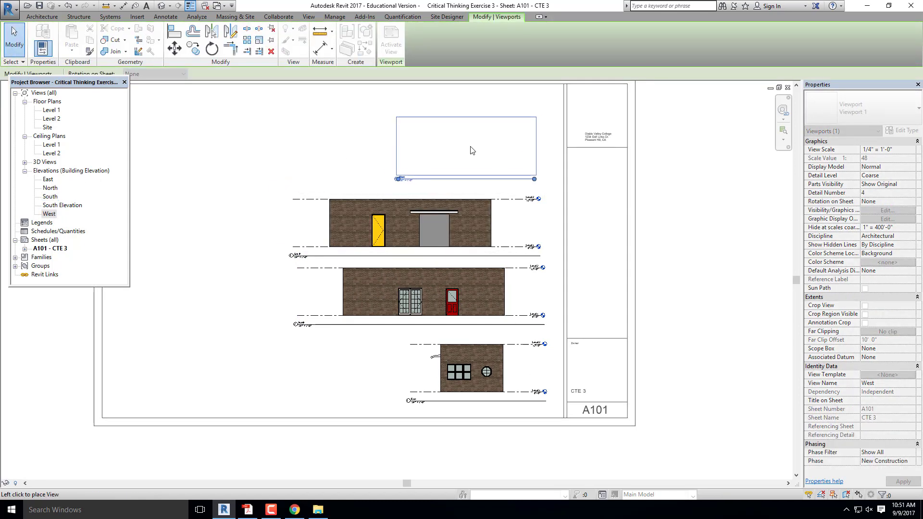
{"action": "left_click", "coordinate": [471, 149]}
Start printing the current sheet and choose Adobe PDF as the printer.
{"action": "scroll", "coordinate": [526, 303], "scroll_direction": "down", "scroll_amount": 3}
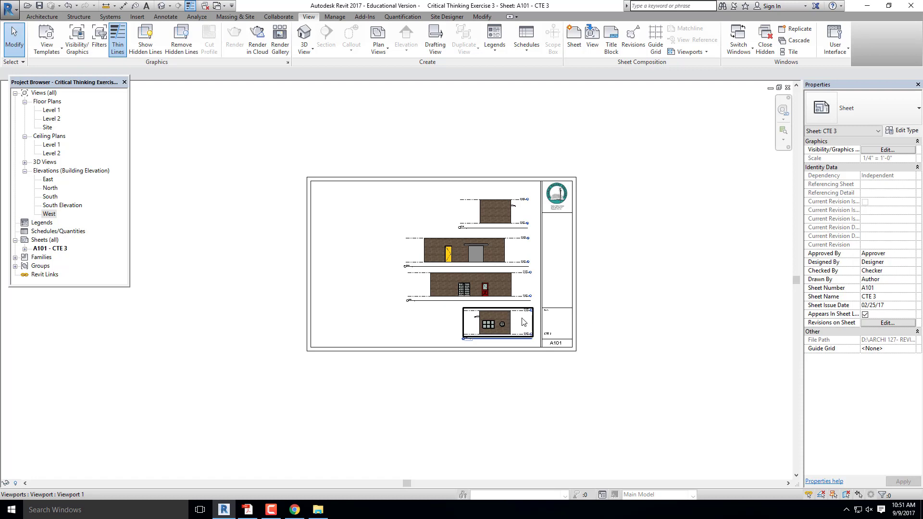
{"action": "middle_click_drag", "start_coordinate": [335, 244], "coordinate": [305, 200]}
{"action": "scroll", "coordinate": [380, 226], "scroll_direction": "up", "scroll_amount": 3}
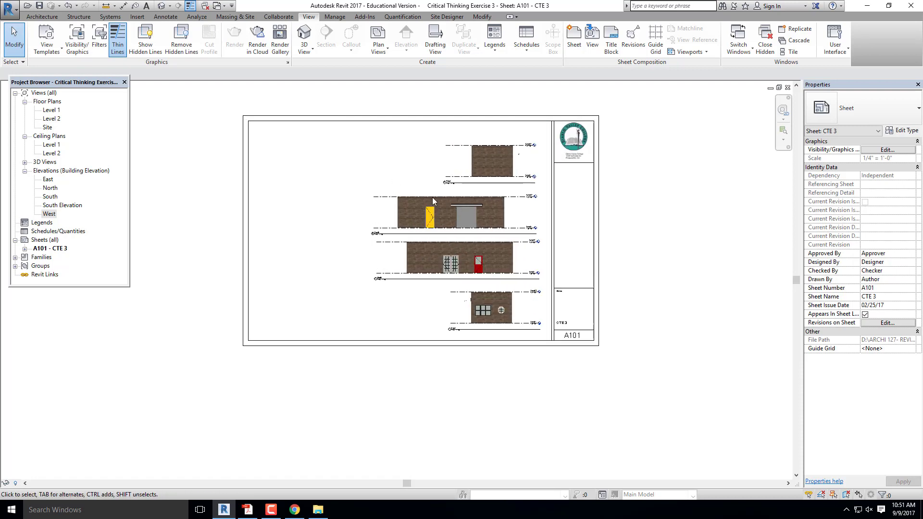
{"action": "middle_click_drag", "start_coordinate": [382, 298], "coordinate": [410, 284]}
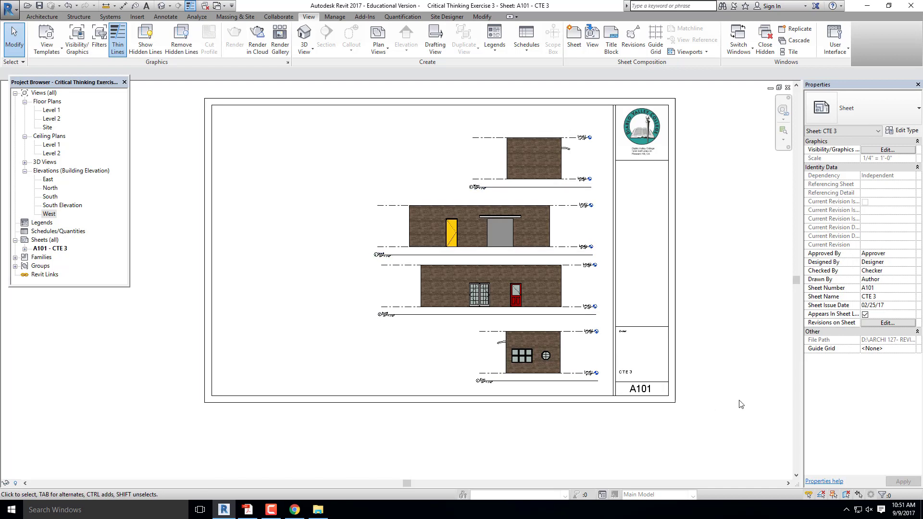
{"action": "middle_click_drag", "start_coordinate": [724, 351], "coordinate": [714, 350]}
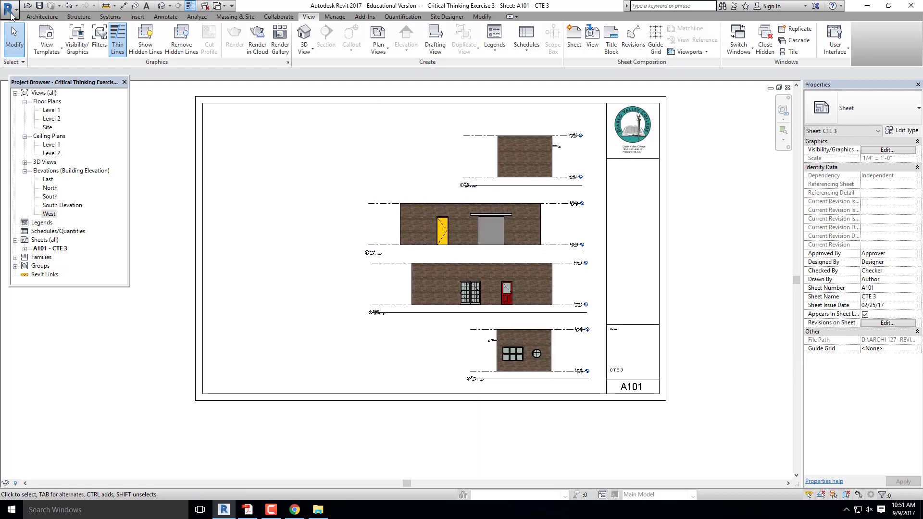
{"action": "left_click", "coordinate": [14, 15]}
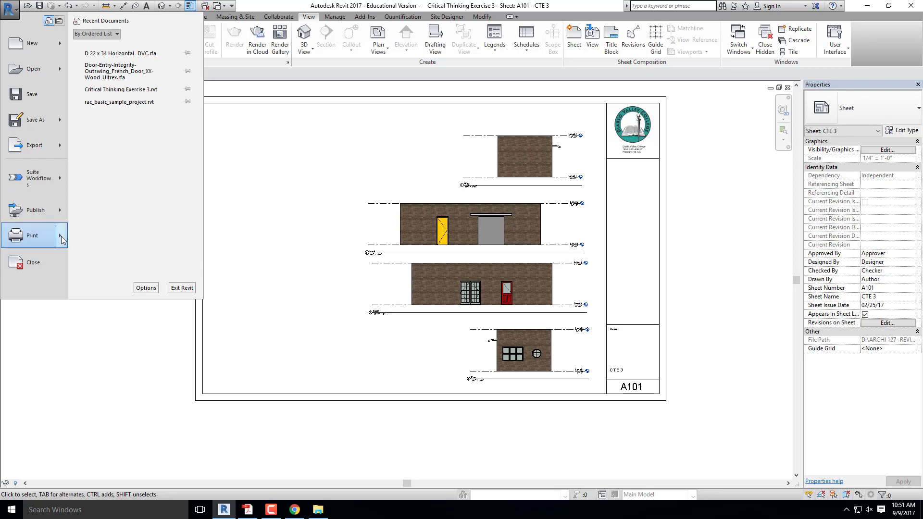
{"action": "mouse_move", "coordinate": [62, 236]}
{"action": "left_click", "coordinate": [116, 58]}
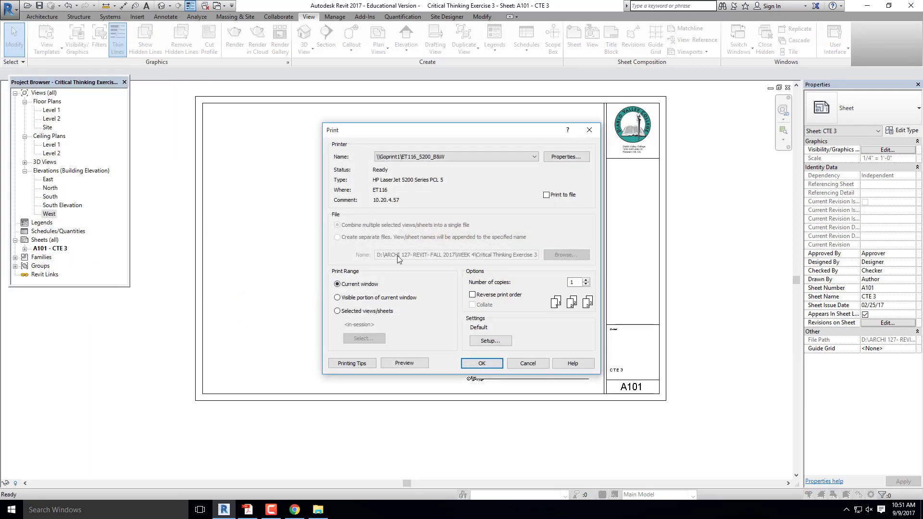
{"action": "left_click", "coordinate": [435, 157]}
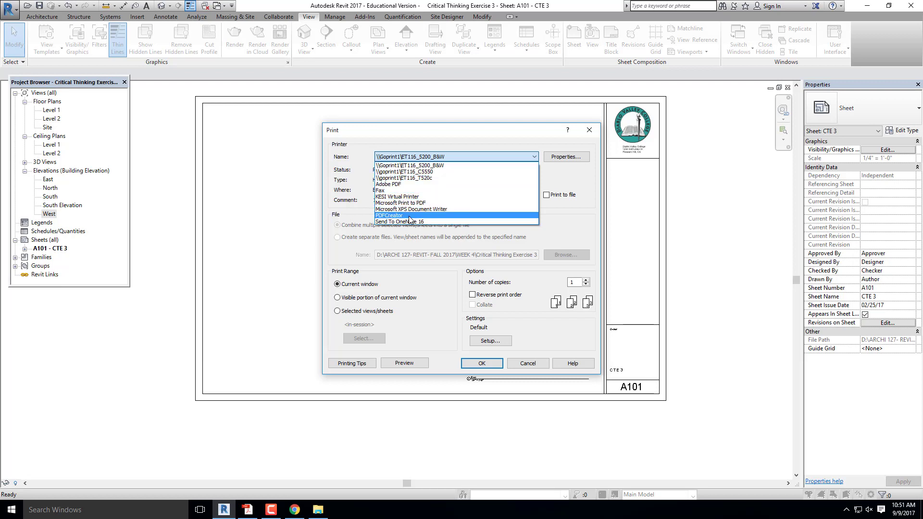
{"action": "left_click", "coordinate": [415, 186]}
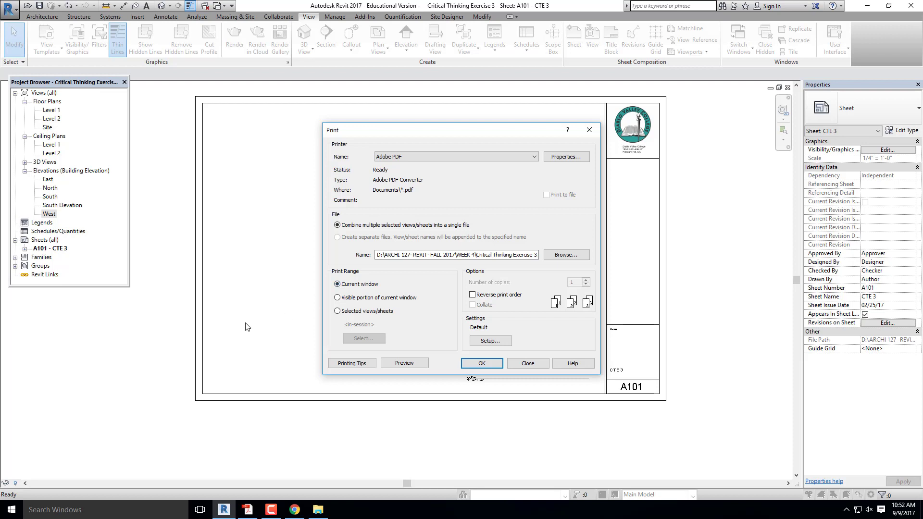
Configure the print setup with ANSI D paper, centered paper placement and a zoom of 100% size.
{"action": "left_click", "coordinate": [489, 342]}
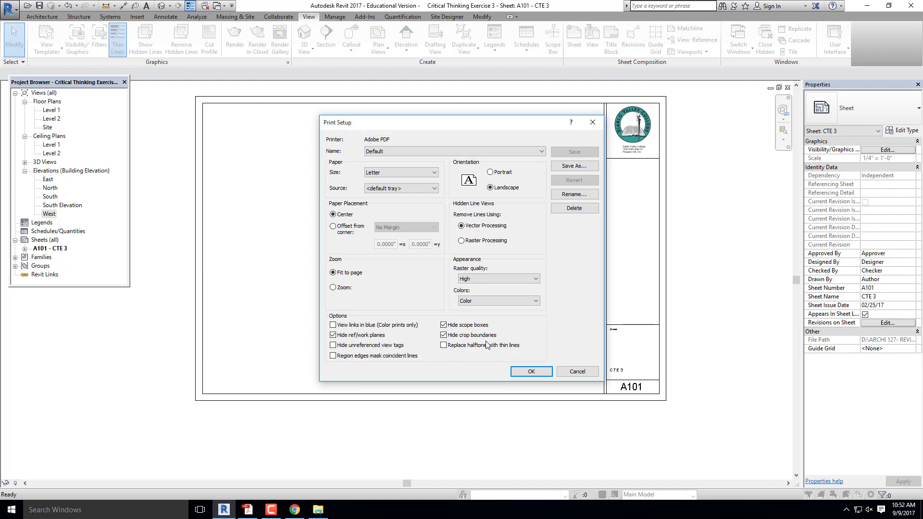
{"action": "left_click", "coordinate": [406, 172]}
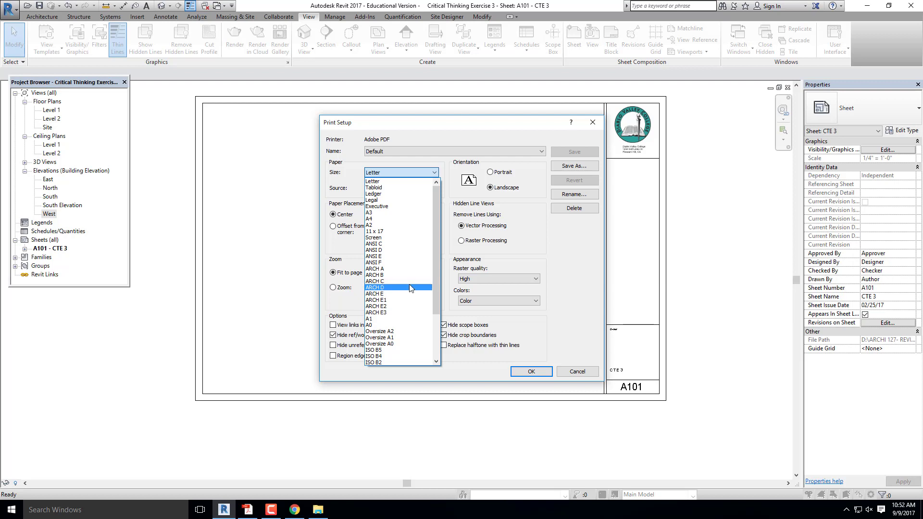
{"action": "left_click", "coordinate": [384, 250]}
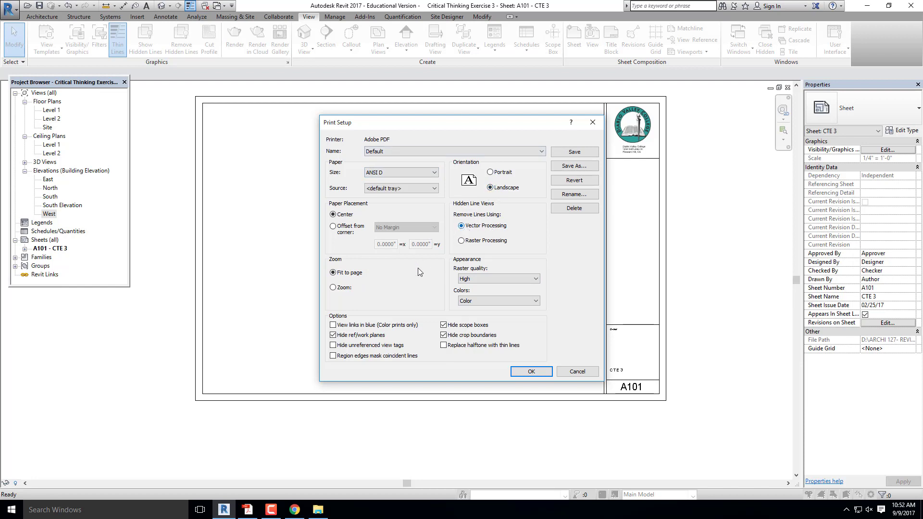
{"action": "left_click", "coordinate": [333, 287]}
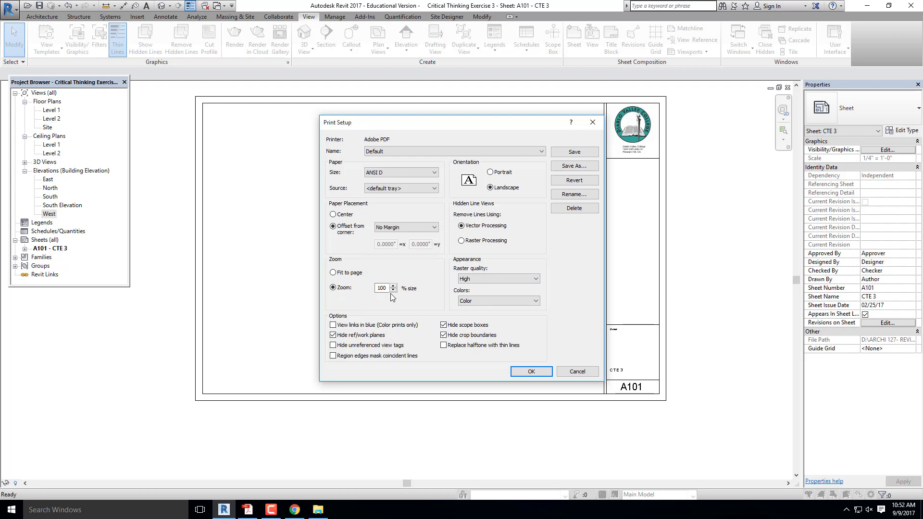
{"action": "left_click", "coordinate": [333, 214]}
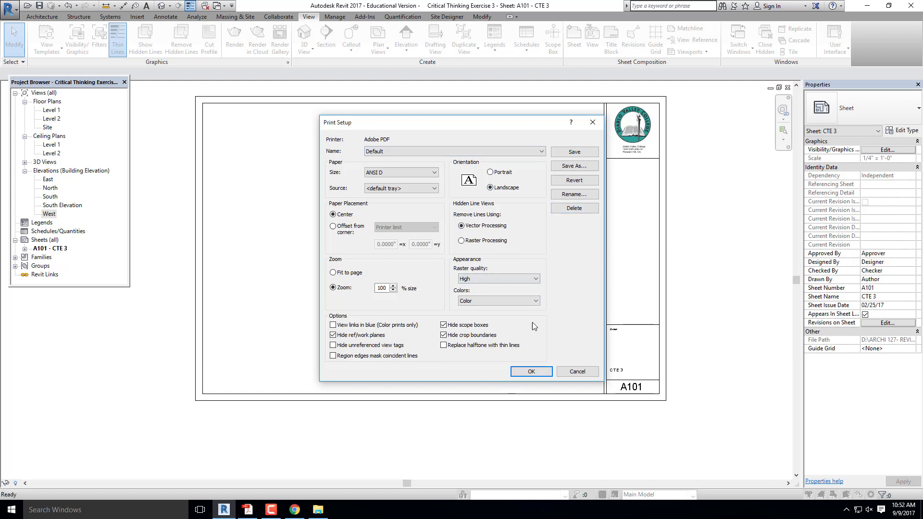
{"action": "left_click", "coordinate": [532, 373]}
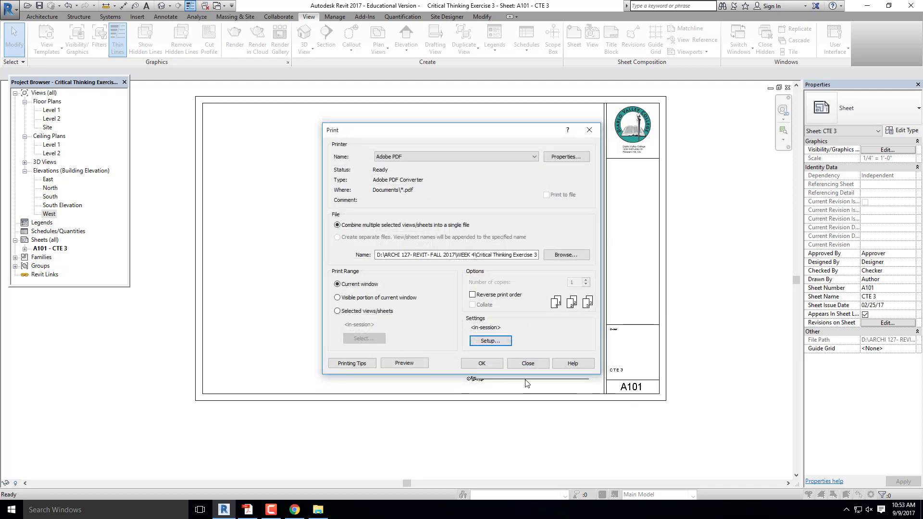
{"action": "left_click", "coordinate": [482, 364]}
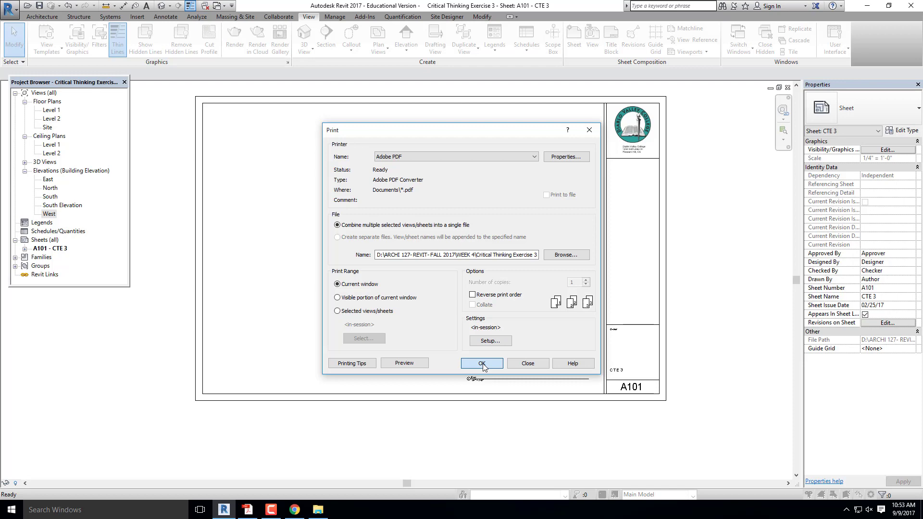
{"action": "left_click", "coordinate": [520, 272]}
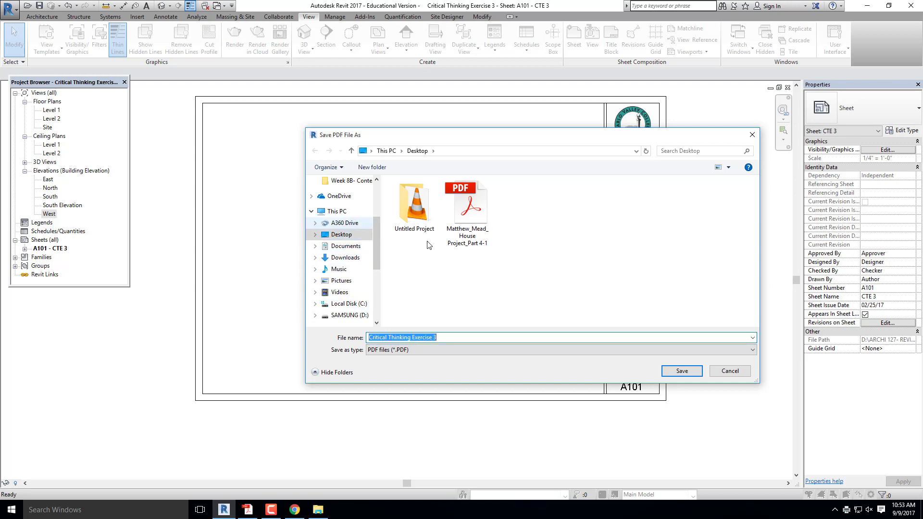
{"action": "left_click", "coordinate": [341, 234]}
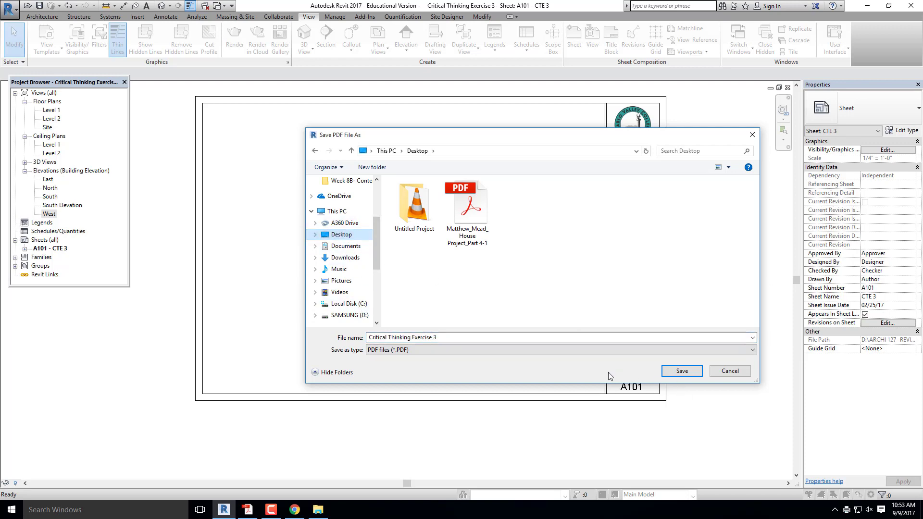
{"action": "left_click", "coordinate": [691, 369]}
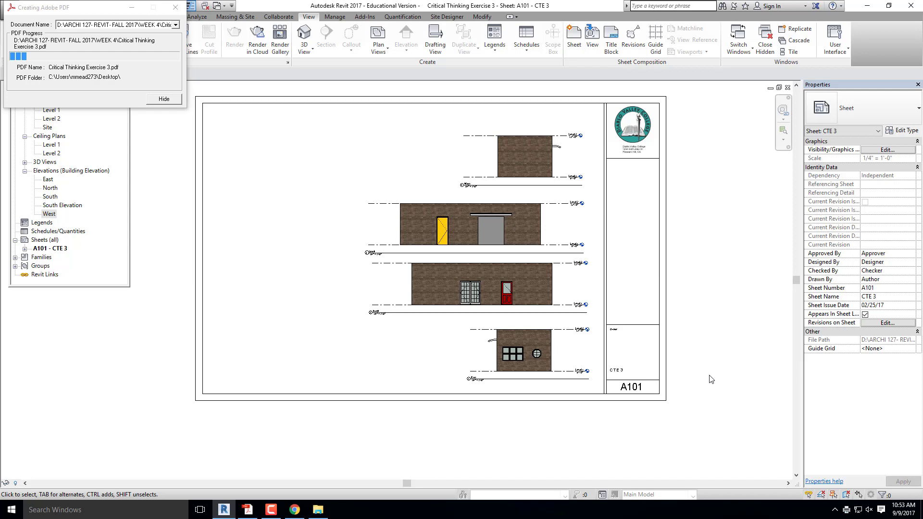
{"action": "left_click", "coordinate": [175, 7]}
Print the sheet to Adobe PDF, saving it on the Desktop as Critical Thinking Exercise 3, and close the PDF.
{"action": "left_click", "coordinate": [14, 14]}
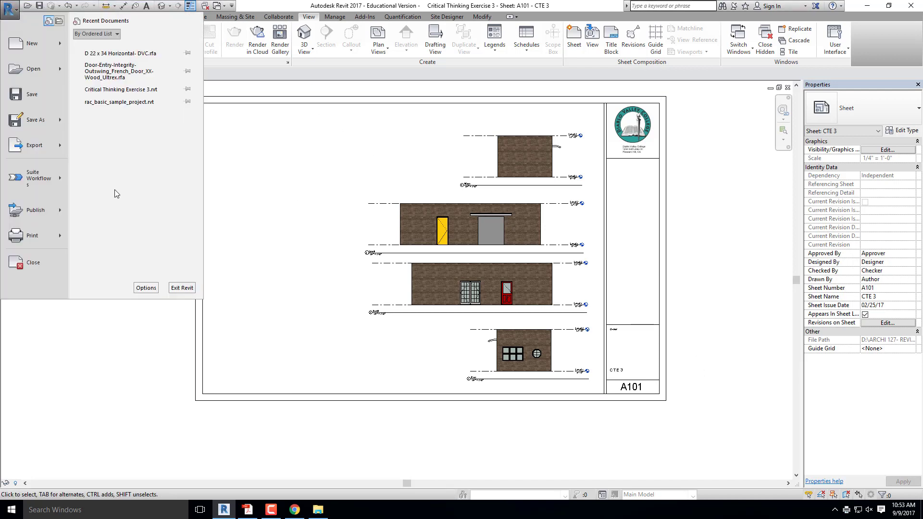
{"action": "mouse_move", "coordinate": [65, 231]}
{"action": "left_click", "coordinate": [155, 47]}
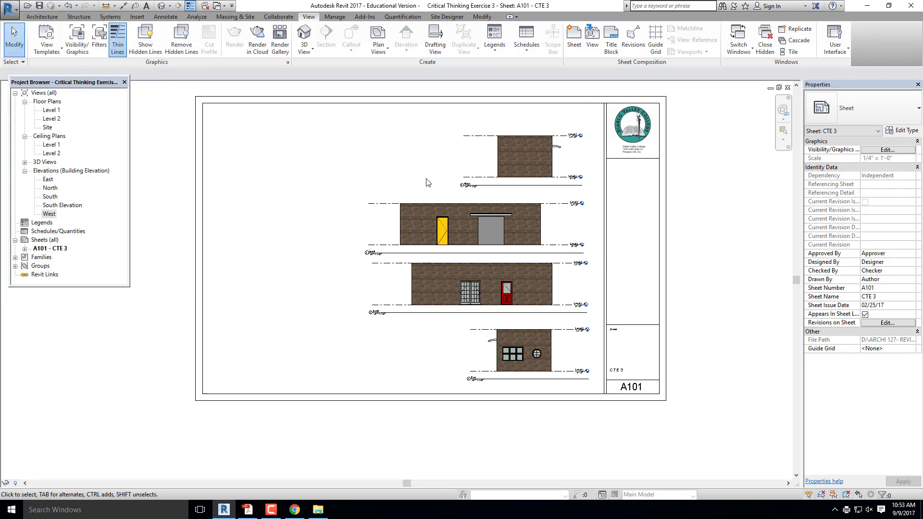
{"action": "left_click", "coordinate": [483, 365]}
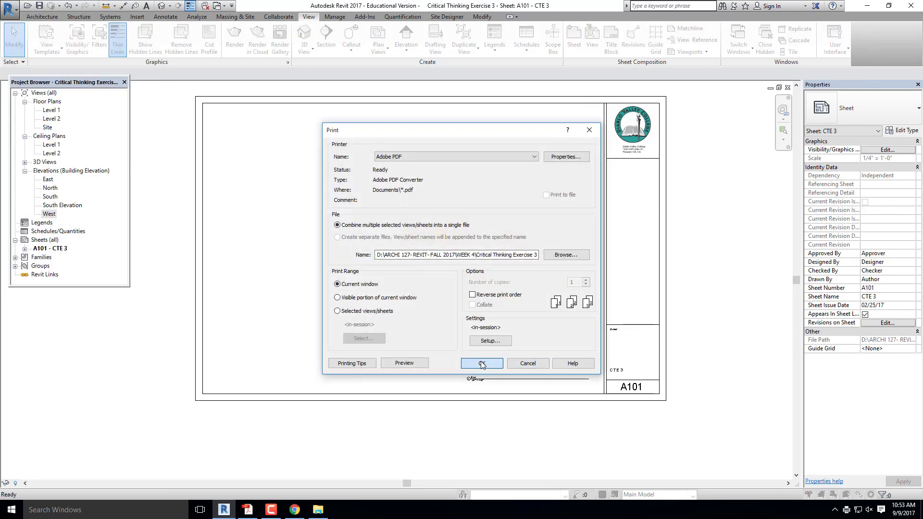
{"action": "left_click", "coordinate": [519, 272]}
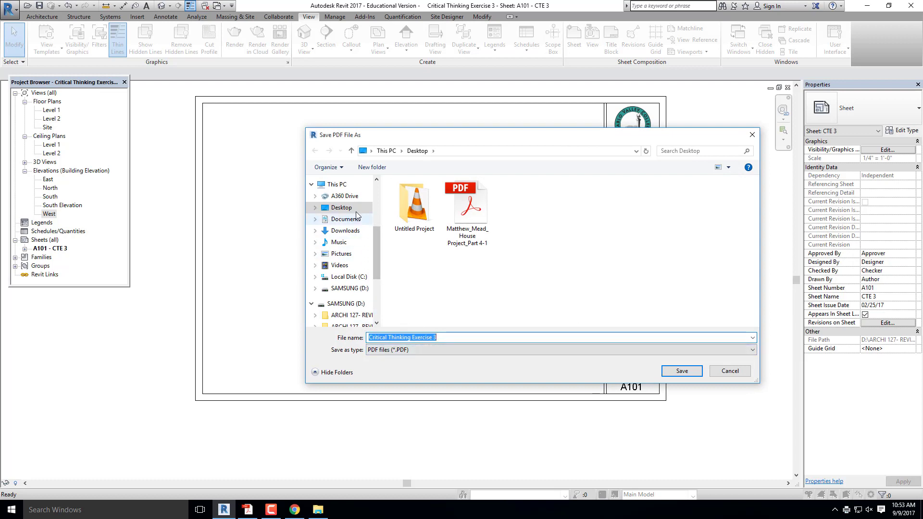
{"action": "left_click", "coordinate": [683, 371]}
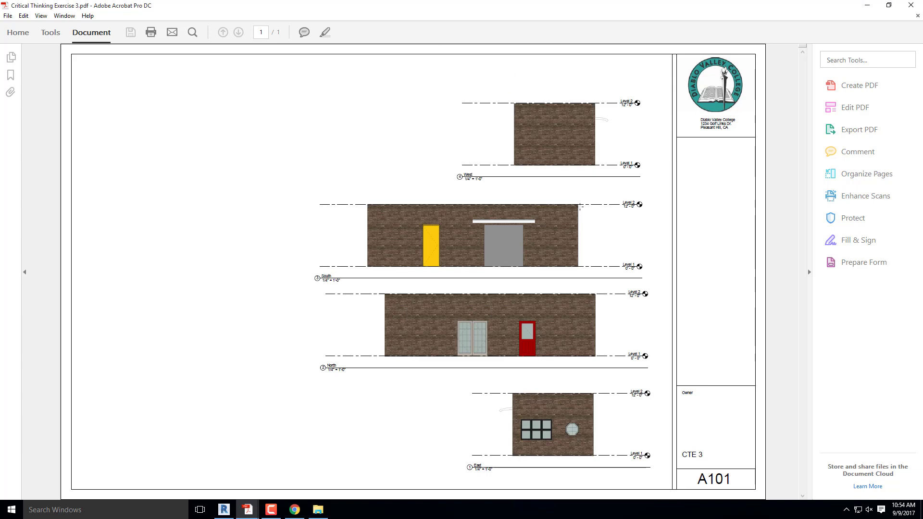
{"action": "left_click", "coordinate": [918, 7]}
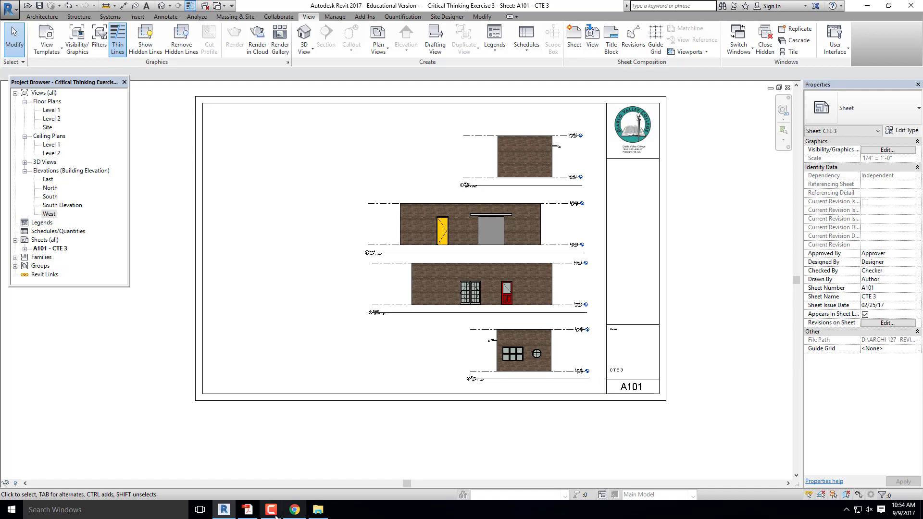